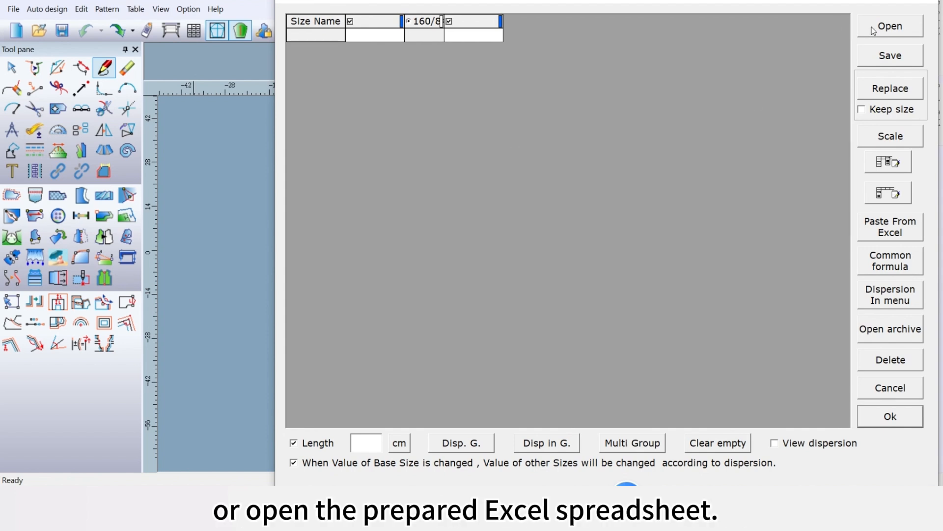
Load the prepared Excel file whose name starts with "Specification Sheet for Women's Bodice" into the size table
left_click(890, 26)
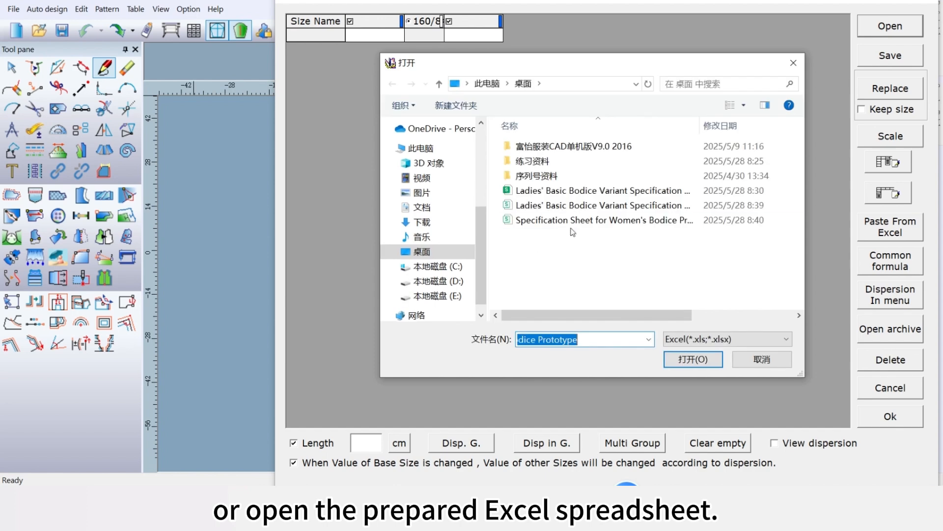
left_click(571, 224)
left_click(705, 363)
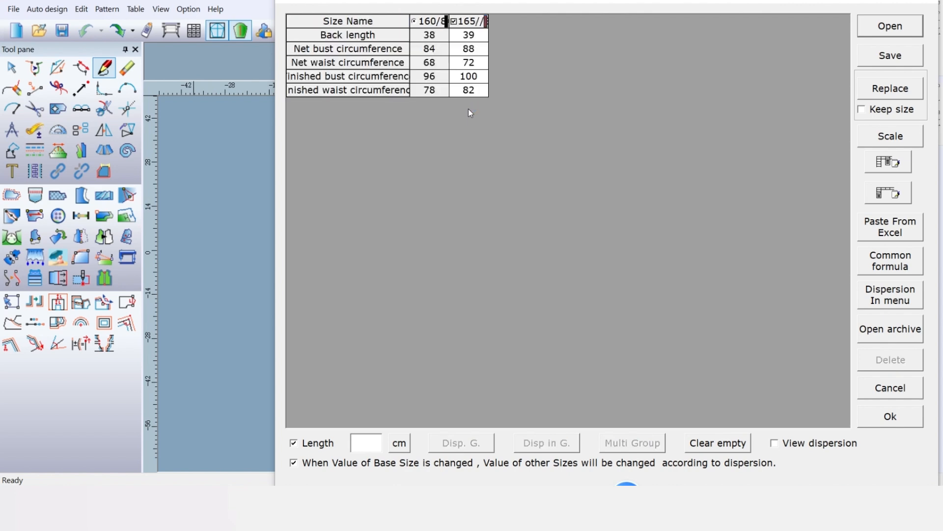
Set the base size 160 column's colour to white and accept the size table
left_click(446, 22)
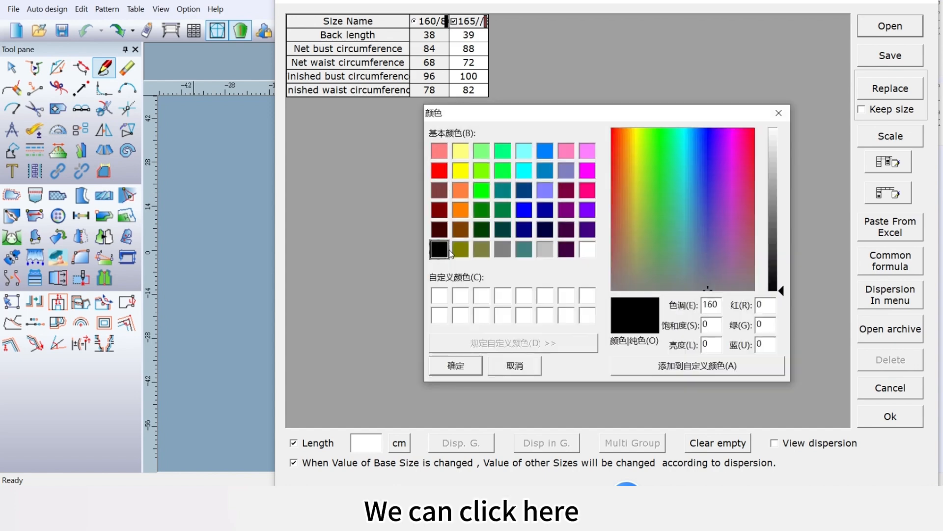
left_click(586, 251)
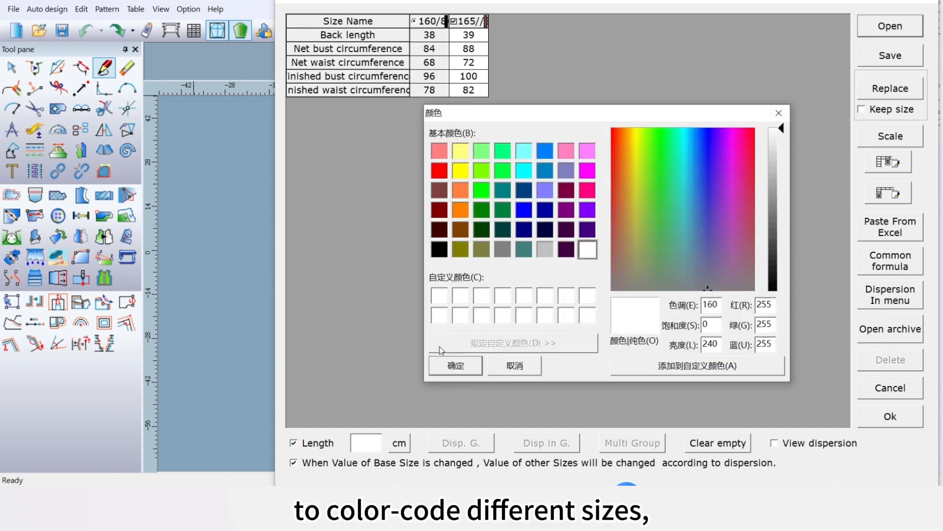
left_click(472, 365)
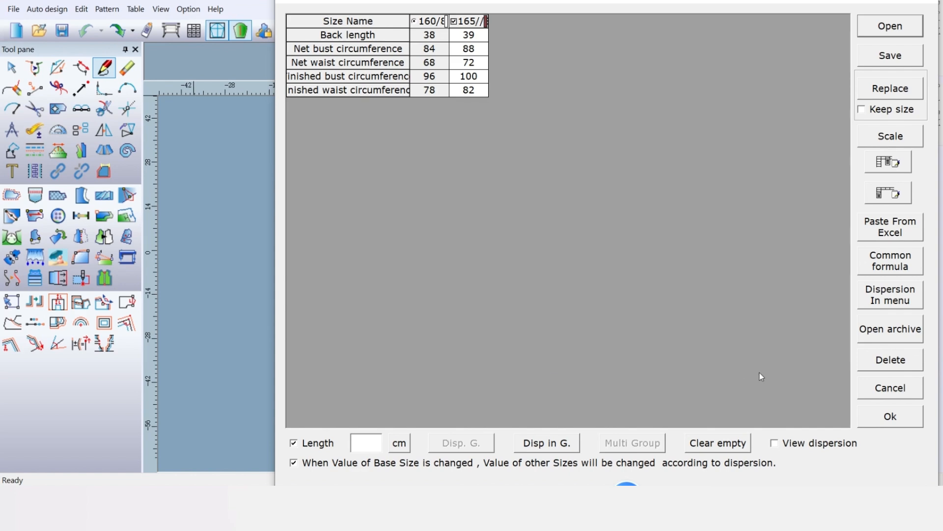
left_click(890, 416)
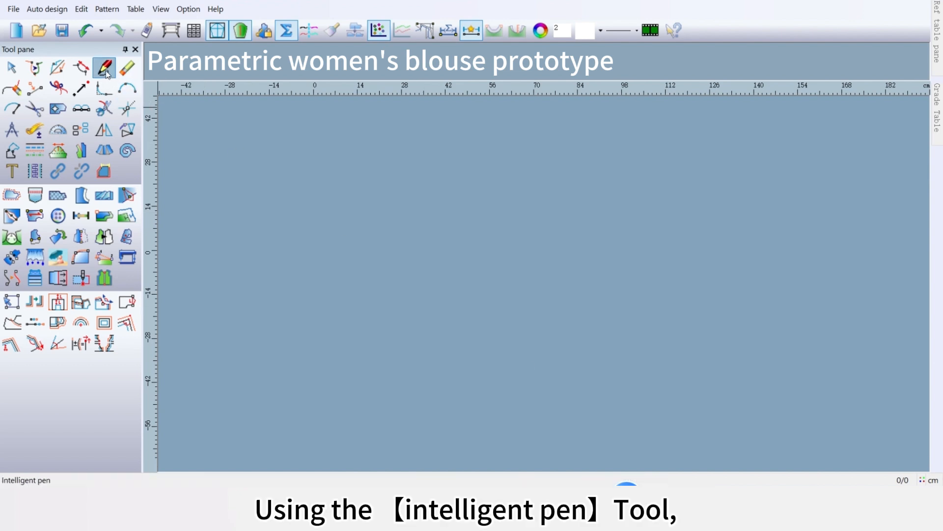
Draw a horizontal line with the Intelligent pen, setting its length to the formula Finished bust circumference/2
left_click(353, 259)
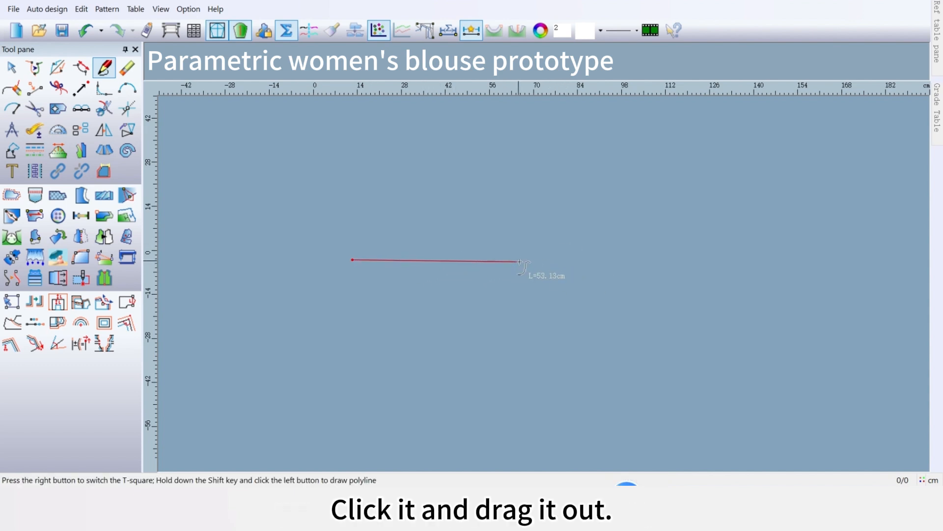
right_click(520, 262)
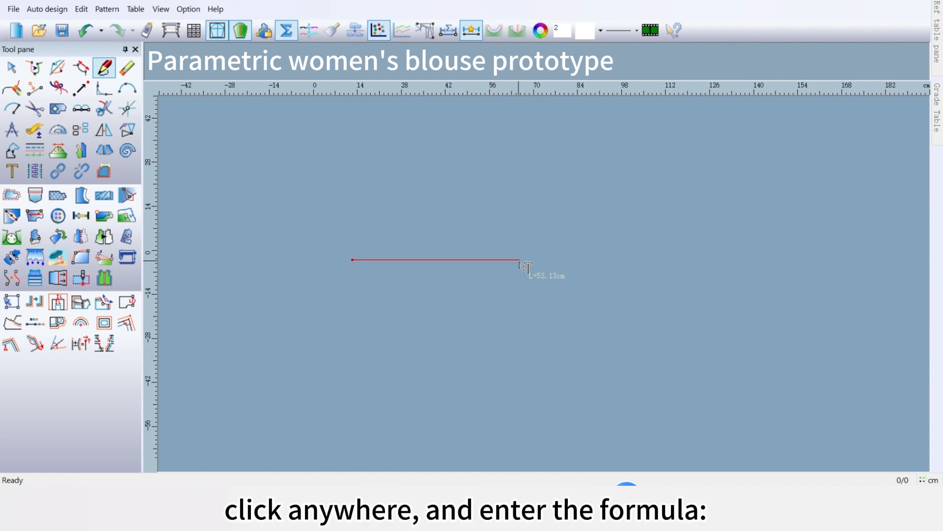
left_click(519, 262)
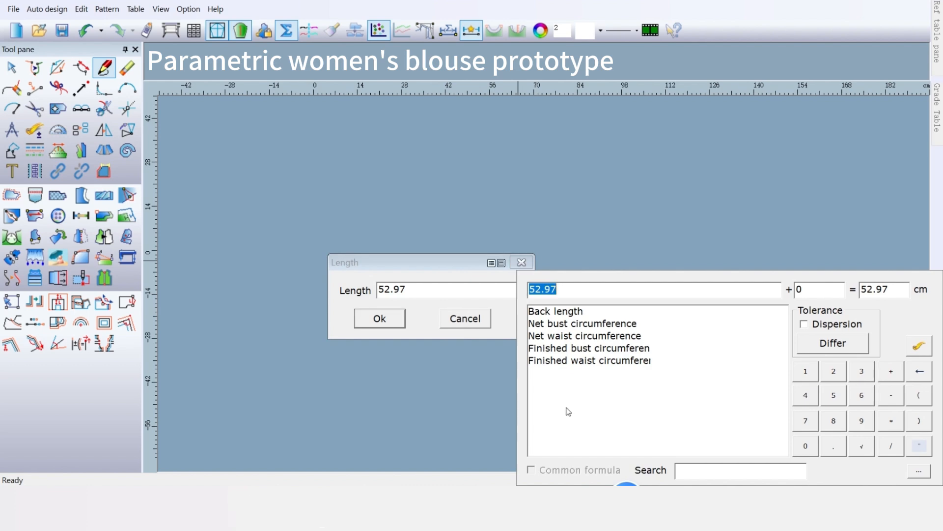
left_click(591, 350)
double_click(591, 350)
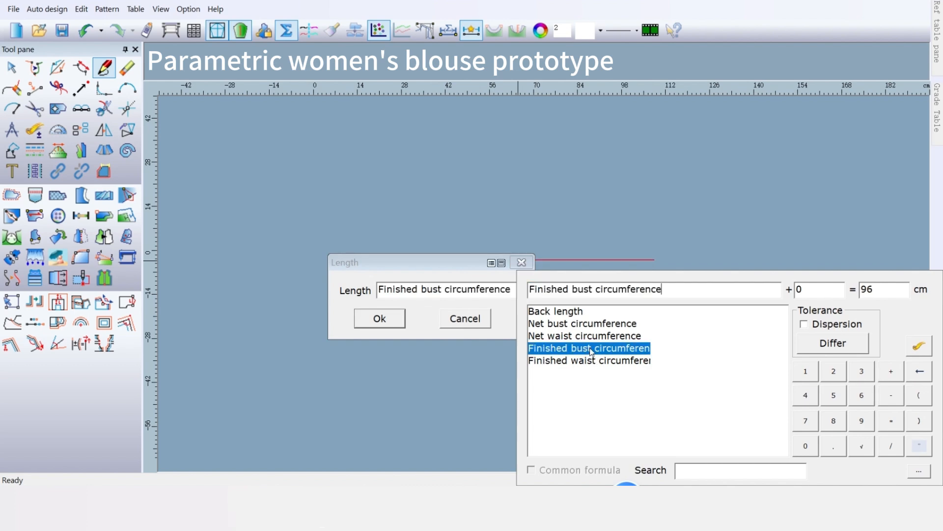
left_click(844, 379)
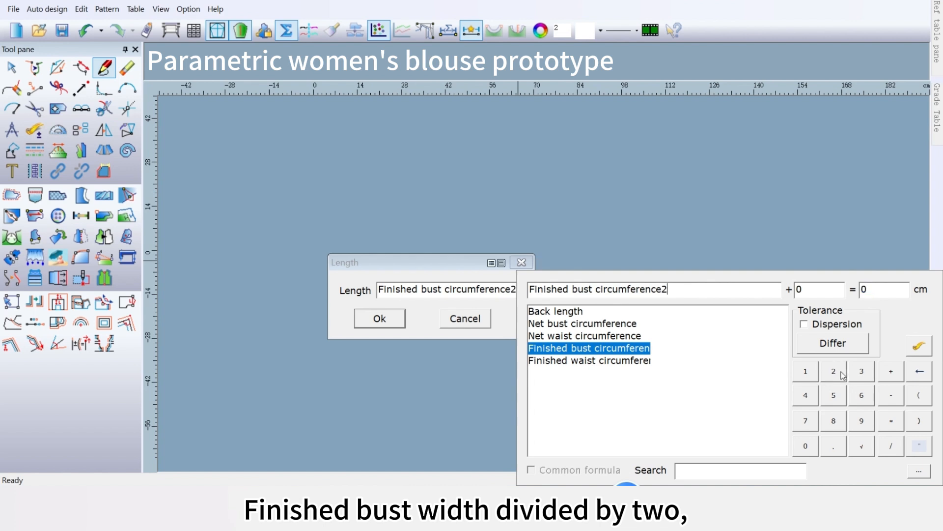
left_click(926, 372)
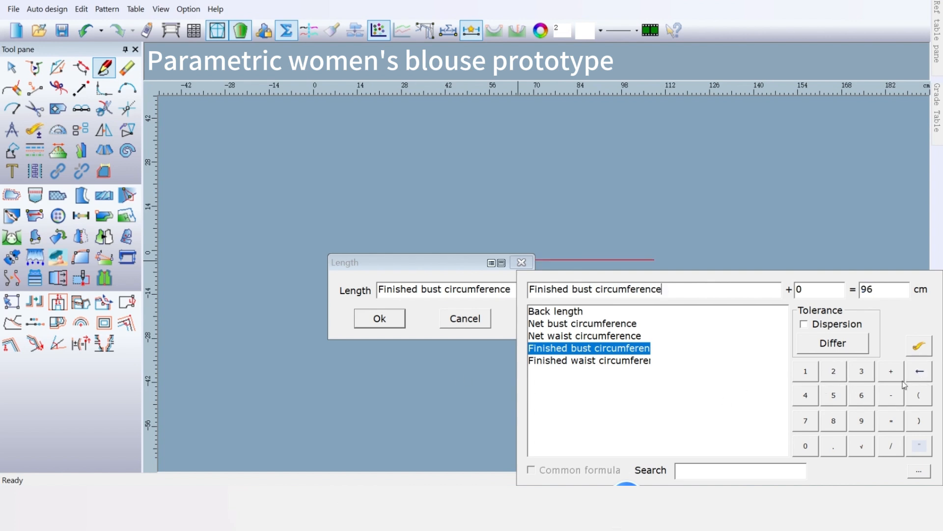
left_click(890, 447)
left_click(843, 376)
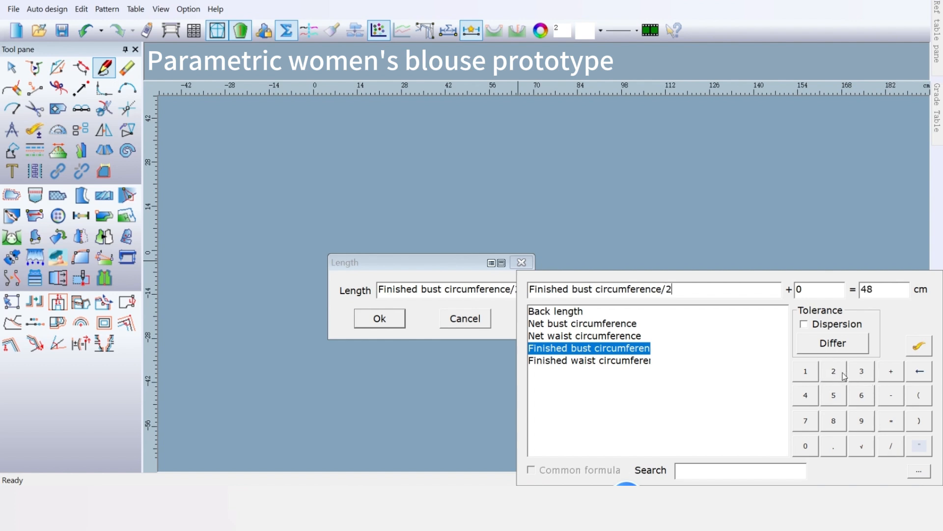
left_click(379, 318)
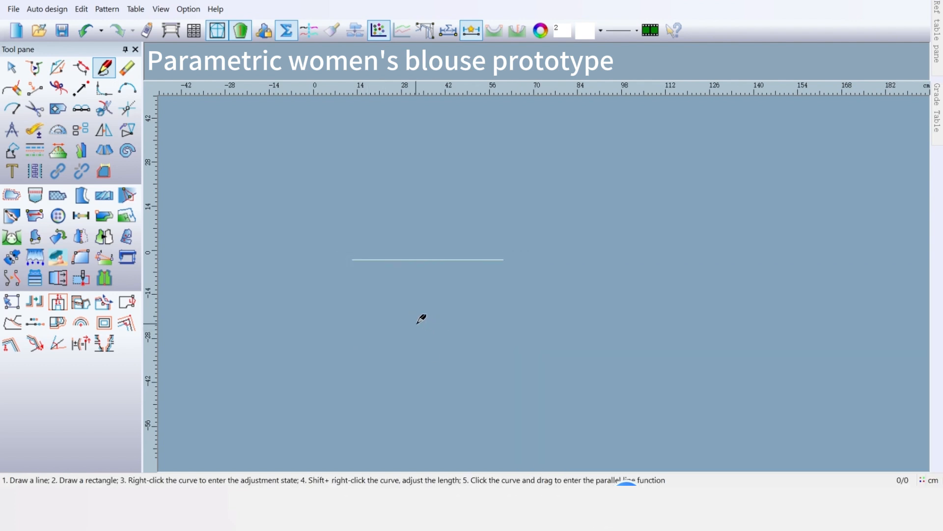
Draw a vertical line upward from the horizontal line's left end, with its length set to Back length
left_click(352, 259)
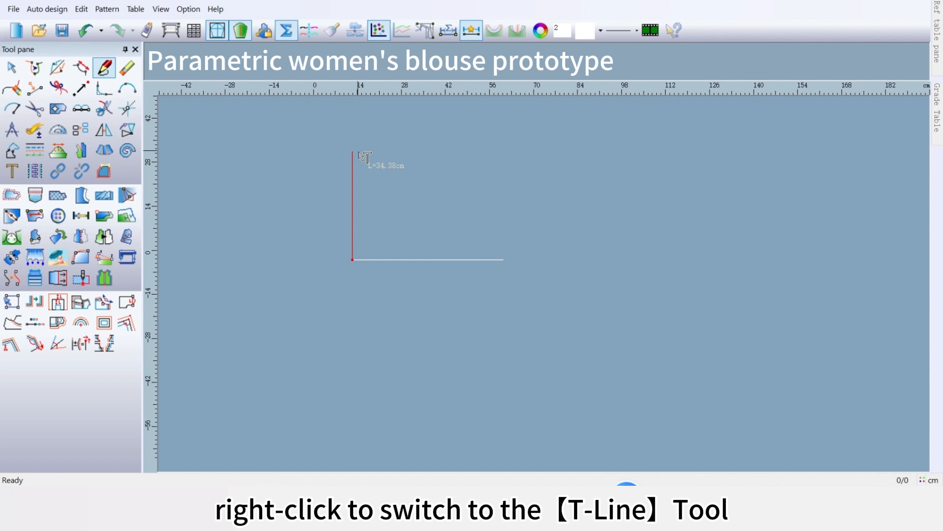
left_click(359, 153)
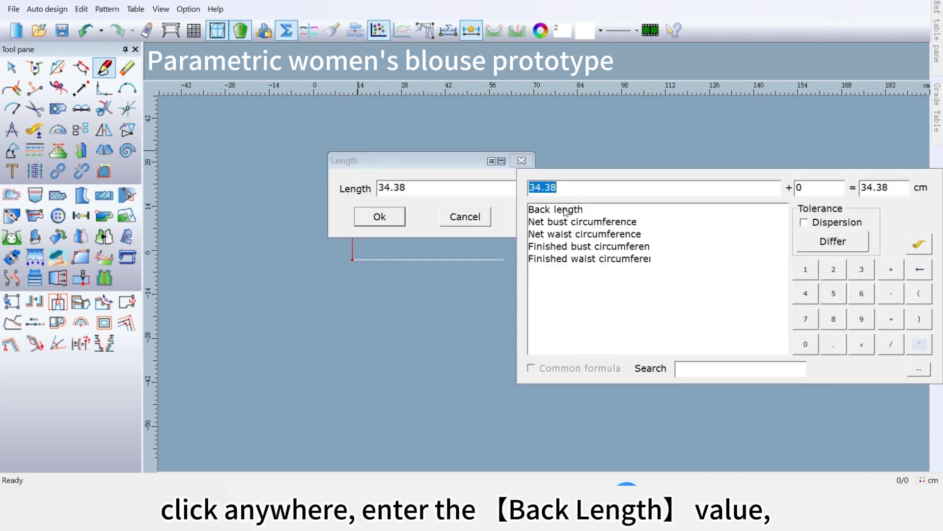
double_click(565, 211)
left_click(379, 217)
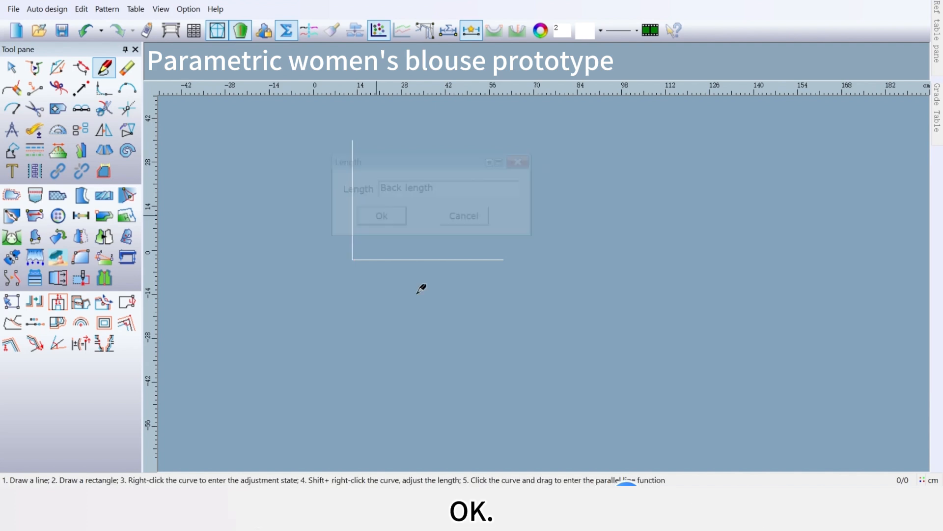
Start an offset point from the vertical line's upper end and enter Net bust circumference/12+13.7 as its Y offset
scroll(416, 159, "down", 1)
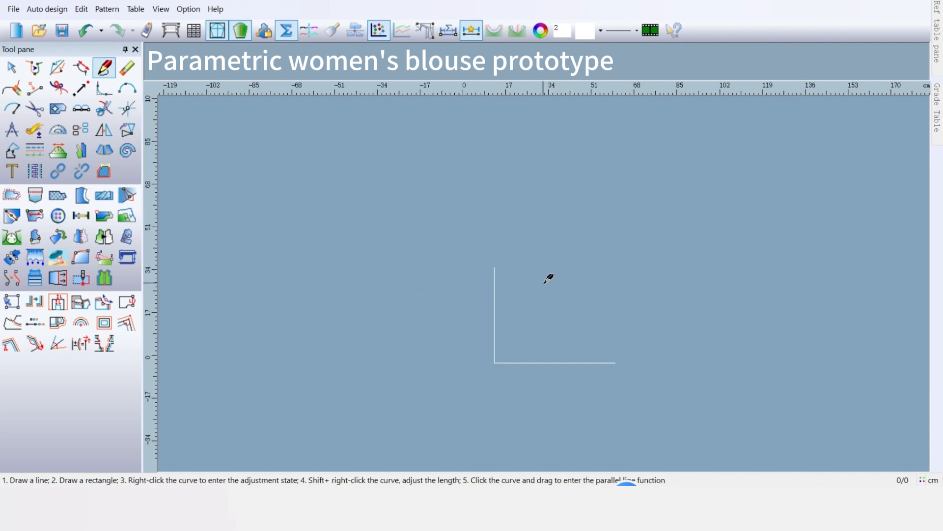
scroll(560, 300, "up", 1)
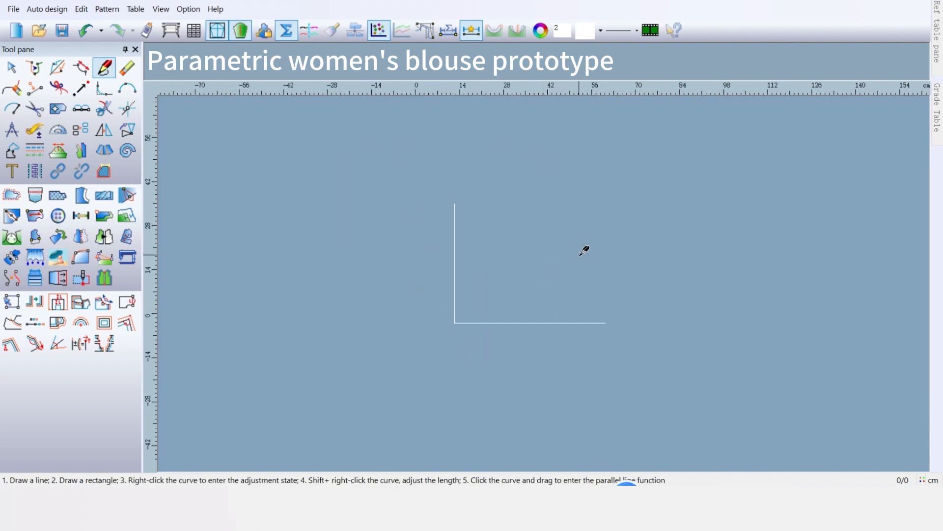
left_click(33, 90)
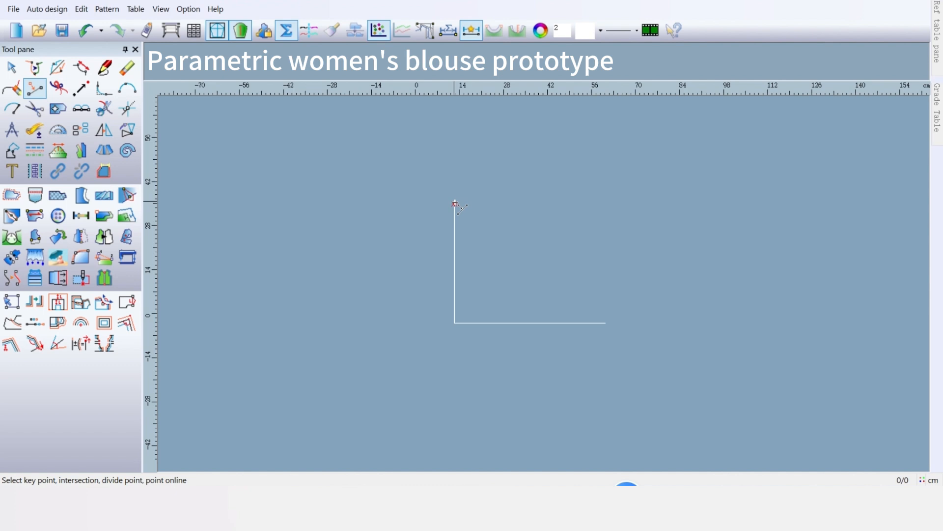
key("Return")
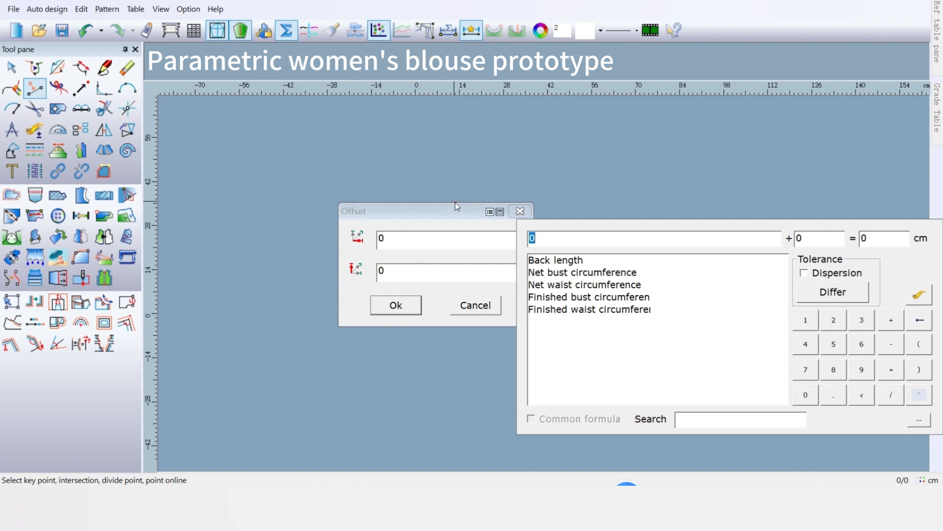
left_click(444, 273)
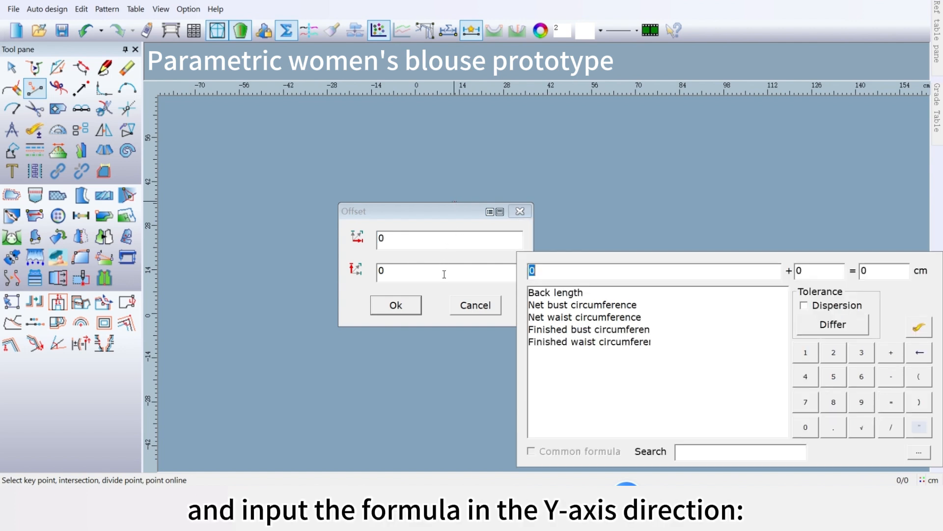
left_click(589, 305)
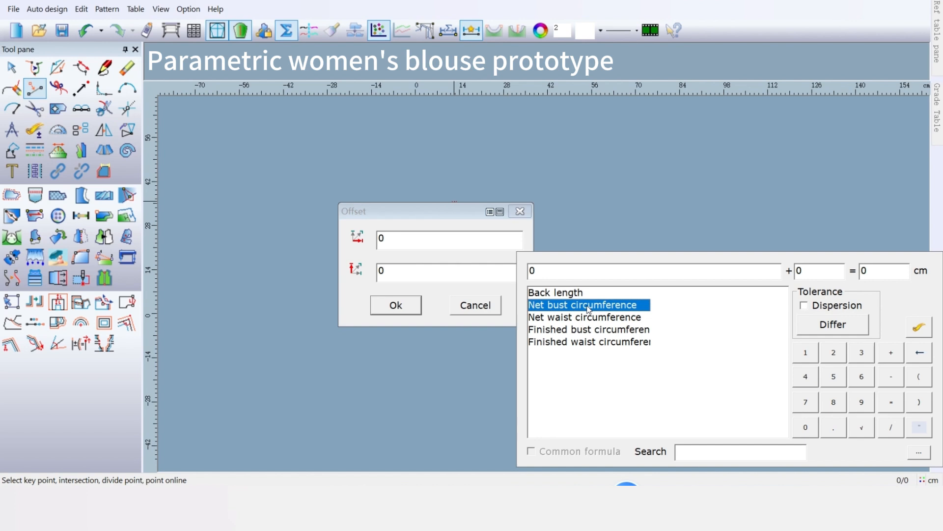
double_click(588, 305)
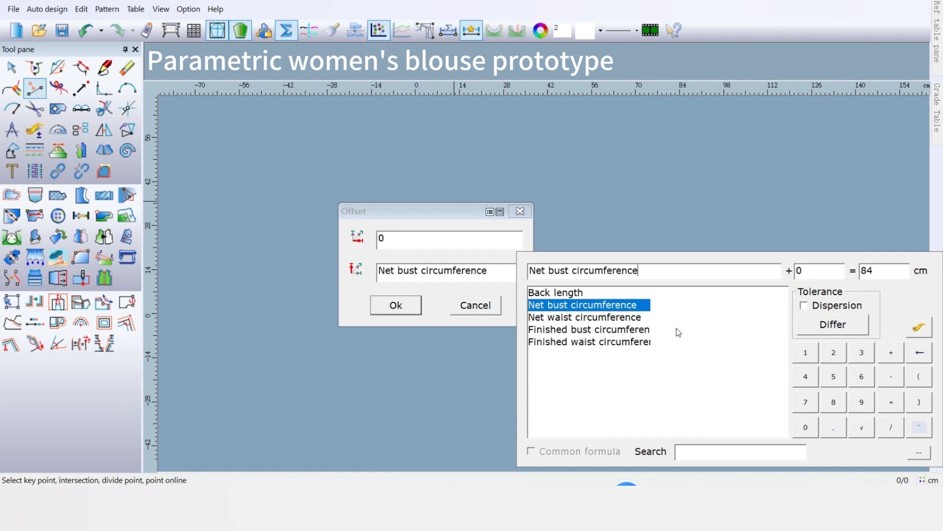
left_click(891, 425)
left_click(806, 352)
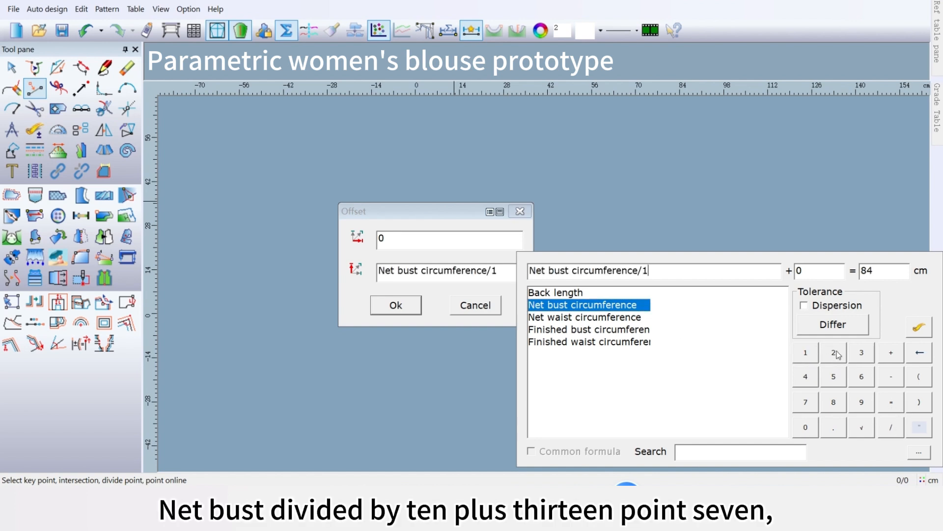
left_click(833, 352)
left_click(891, 352)
left_click(817, 354)
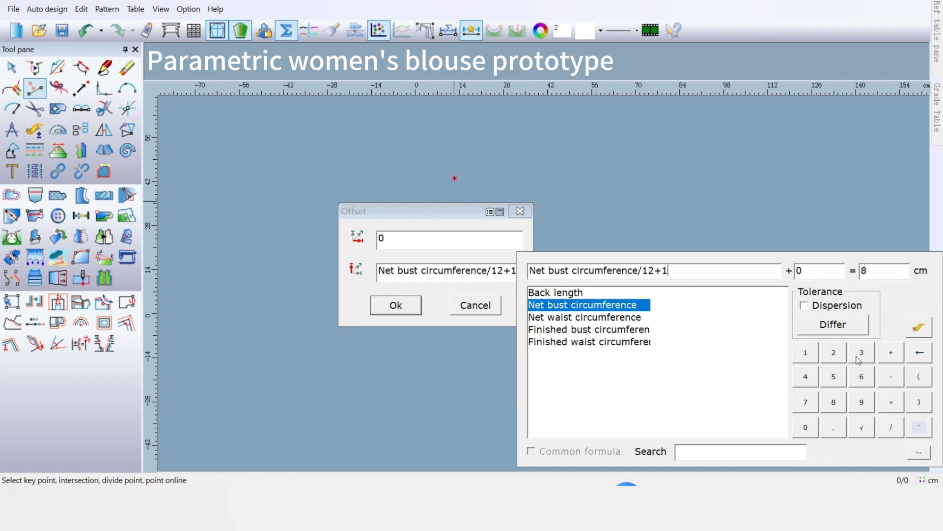
left_click(862, 354)
left_click(836, 428)
left_click(815, 401)
Change the Y offset formula to -(Net bust circumference/12+13.7) and place the point on the vertical line
left_click_drag(470, 217, 602, 189)
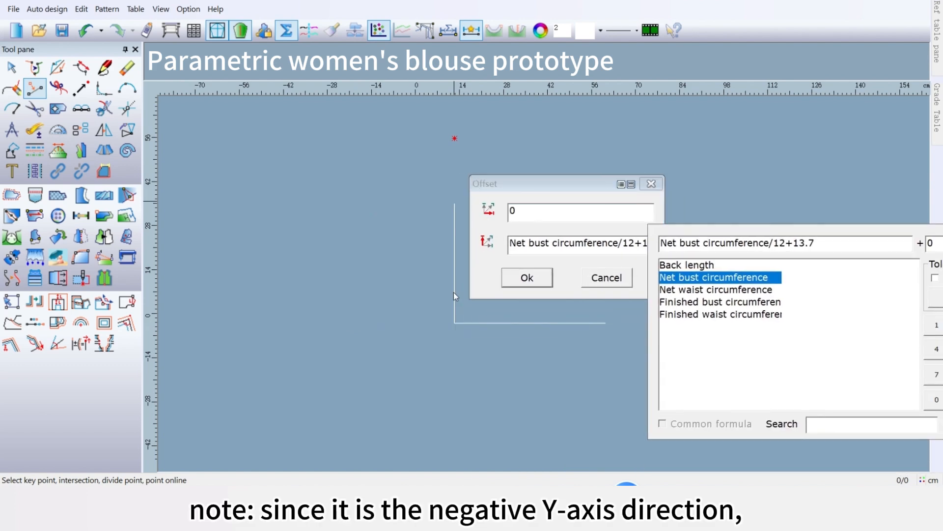
left_click_drag(779, 230, 624, 237)
left_click(886, 384)
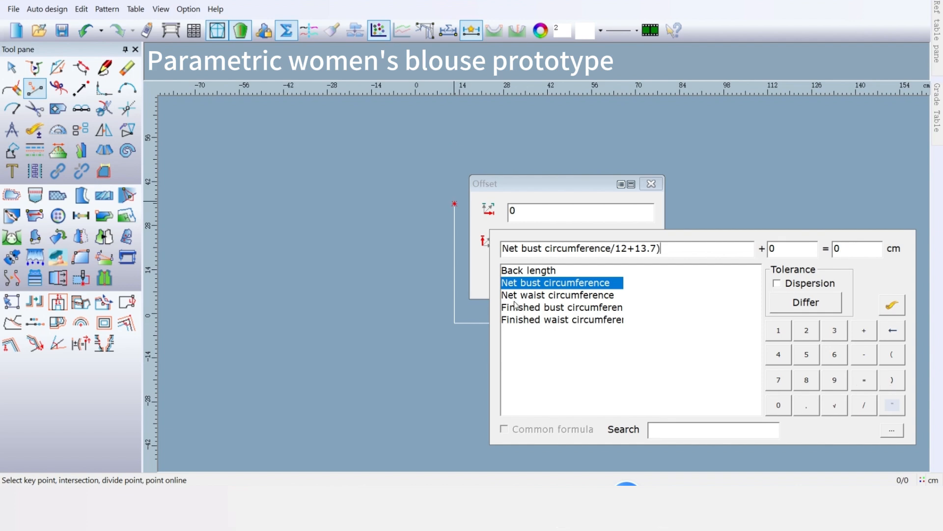
left_click(506, 249)
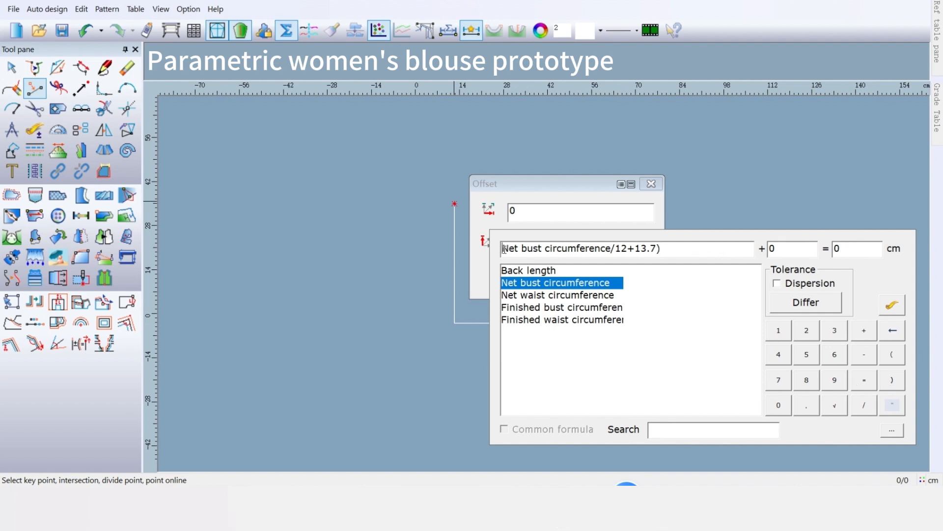
left_click(891, 354)
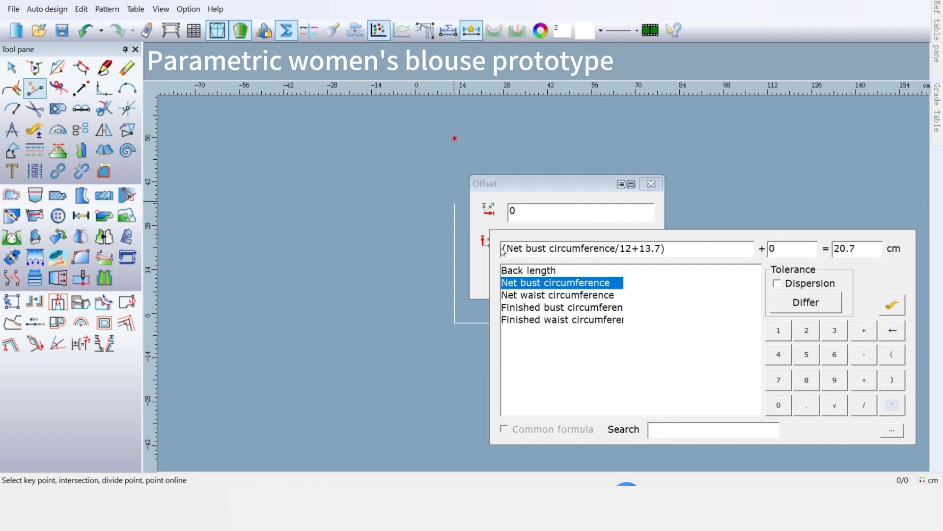
left_click(864, 355)
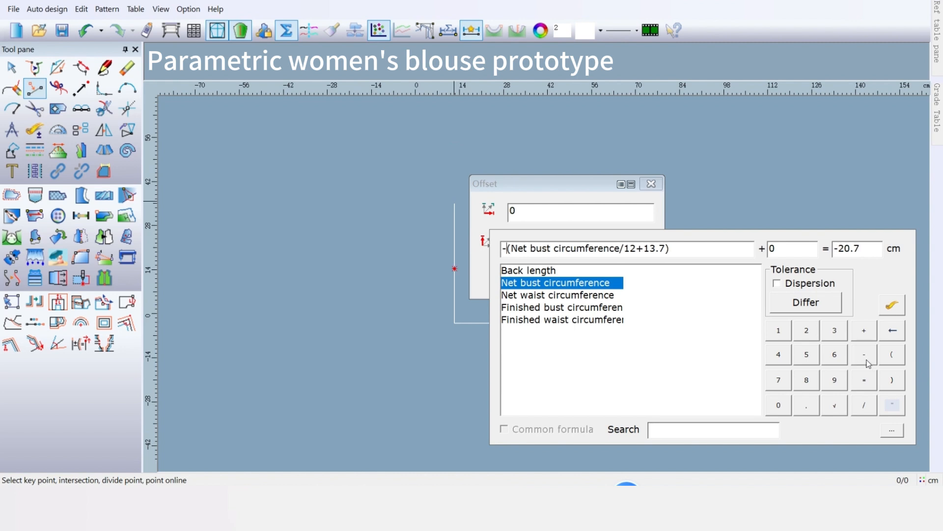
left_click_drag(639, 237, 709, 249)
left_click(523, 278)
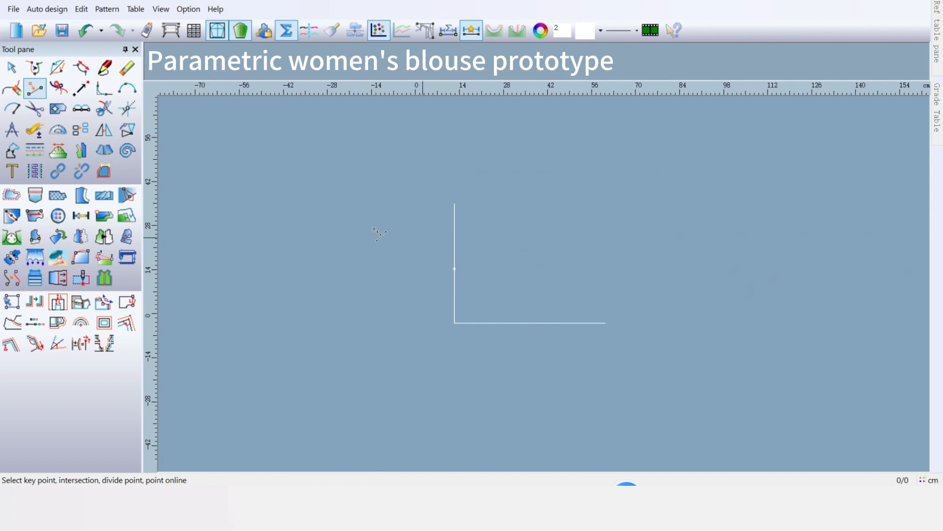
Connect the bottom line's right end to the offset point with a vertical and a horizontal line using the Intelligent pen
left_click(104, 67)
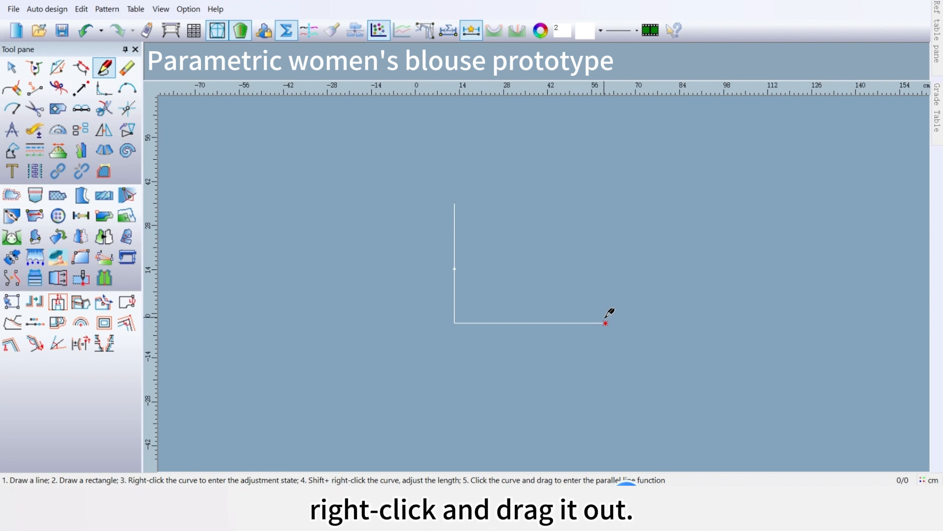
right_click_drag(606, 293, 473, 275)
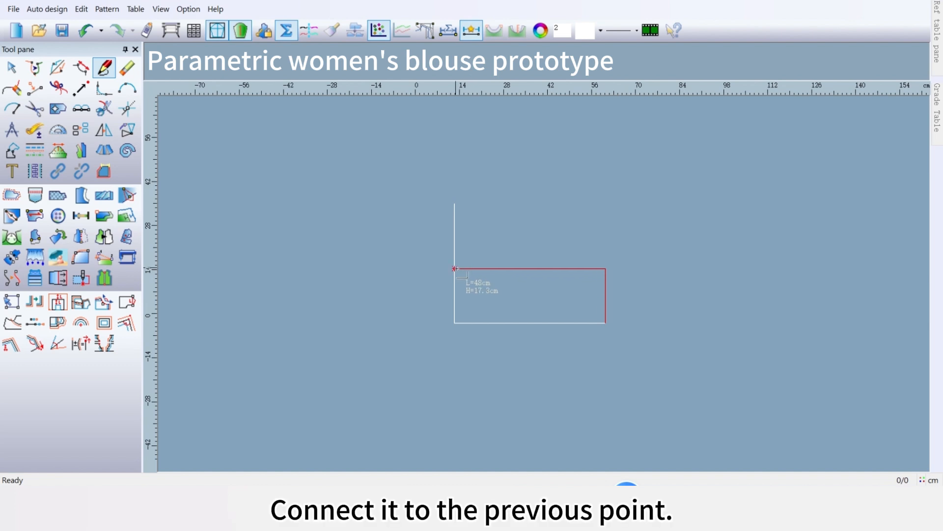
left_click(454, 269)
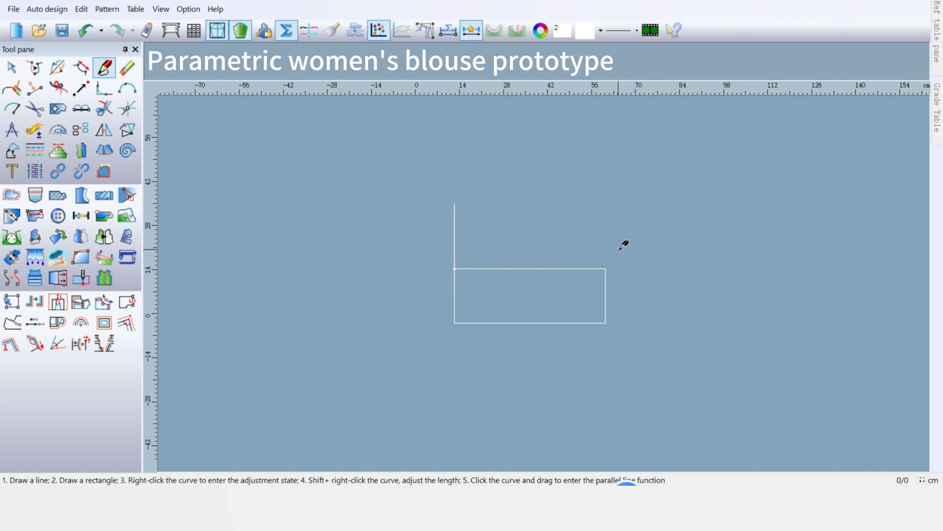
Draw a vertical line upward from the middle horizontal line's right end, with its length set to Net bust circumference/5+8.3
scroll(549, 281, "up", 1)
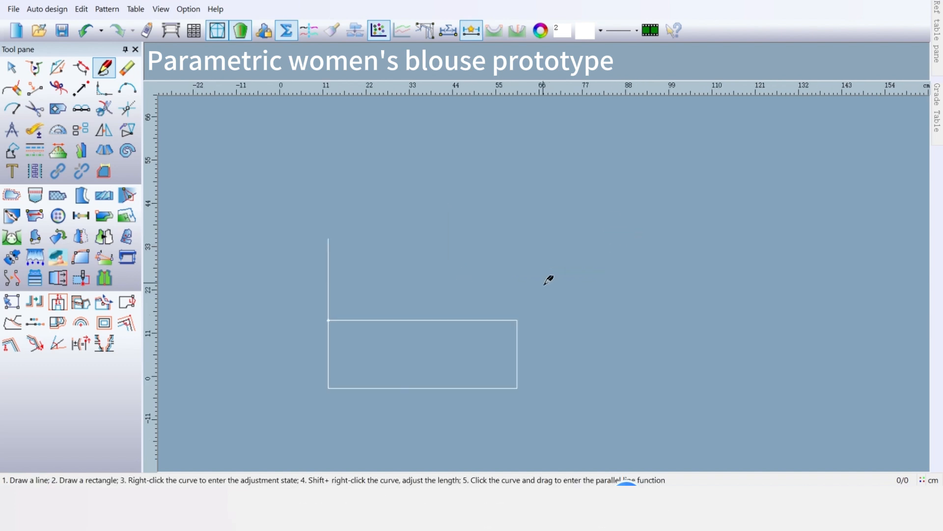
left_click(517, 319)
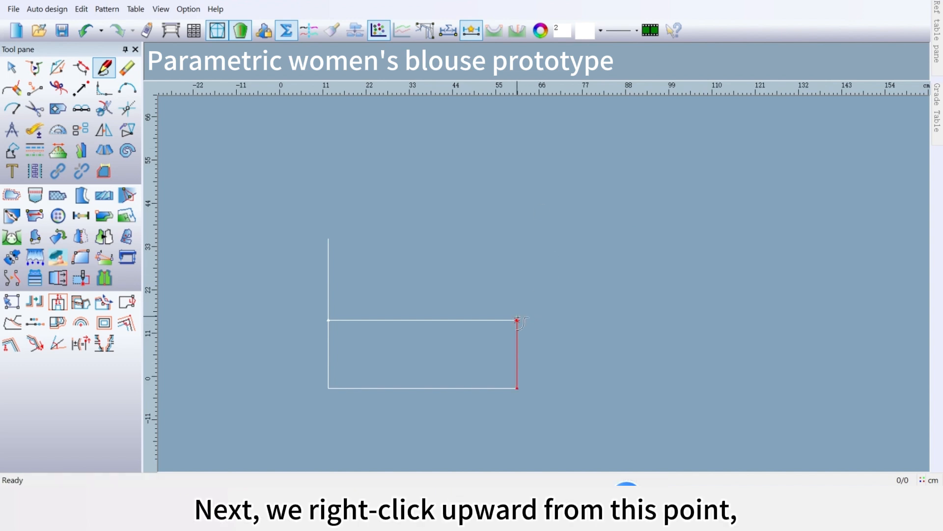
right_click(518, 173)
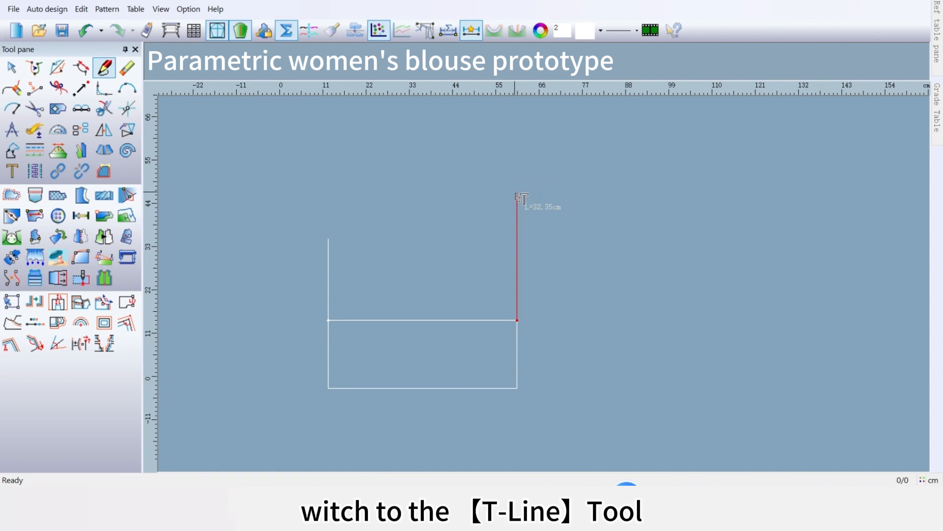
left_click(522, 198)
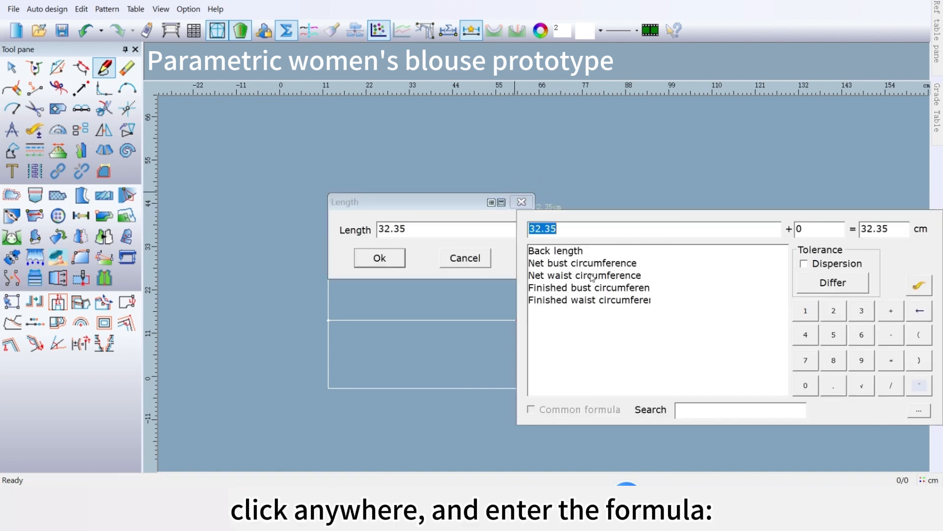
double_click(568, 264)
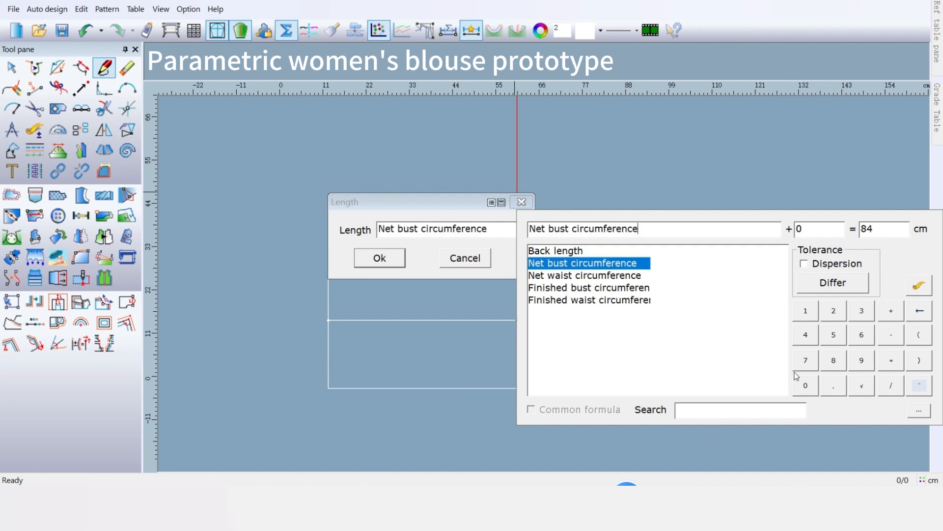
left_click(895, 388)
left_click(833, 335)
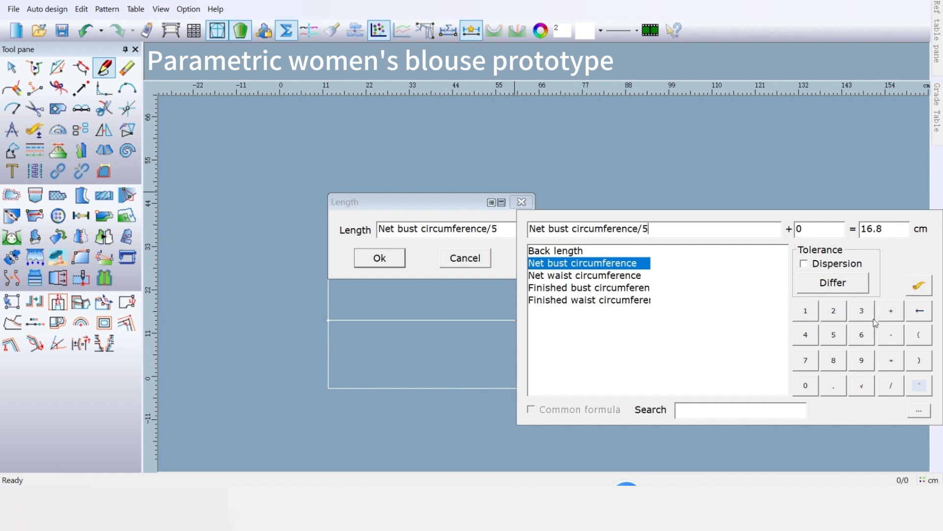
left_click(891, 312)
left_click(836, 361)
left_click(833, 386)
left_click(862, 311)
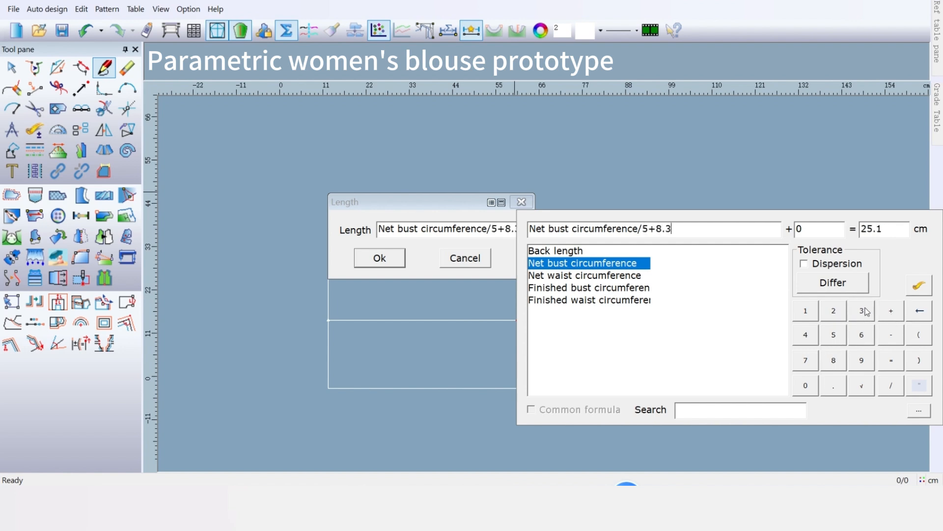
left_click(369, 260)
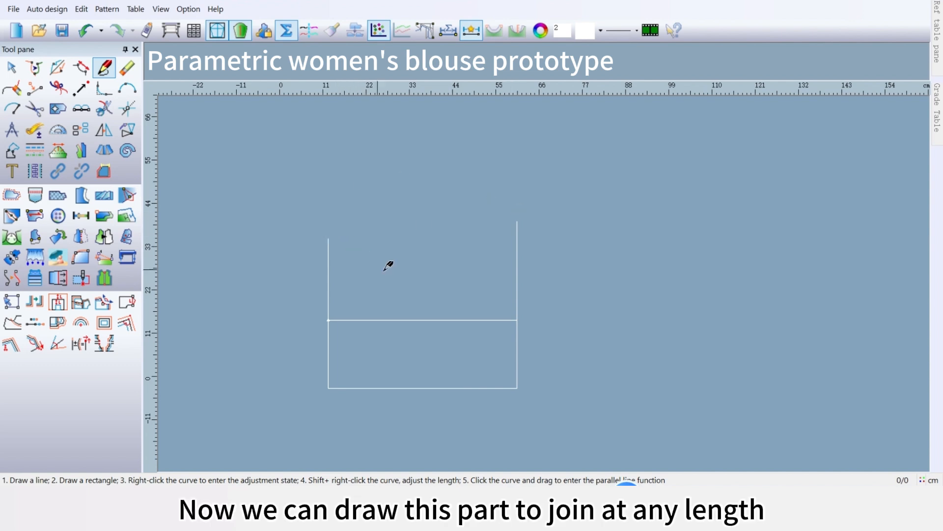
Draw a horizontal line about 23.5 cm long inward from the left vertical's upper end, and another inward from the right vertical's upper end
left_click(328, 239)
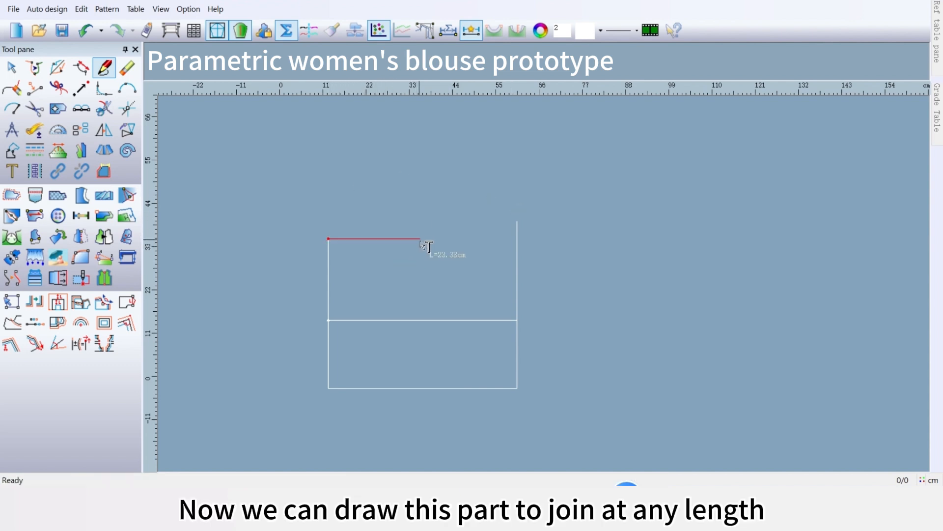
left_click(421, 241)
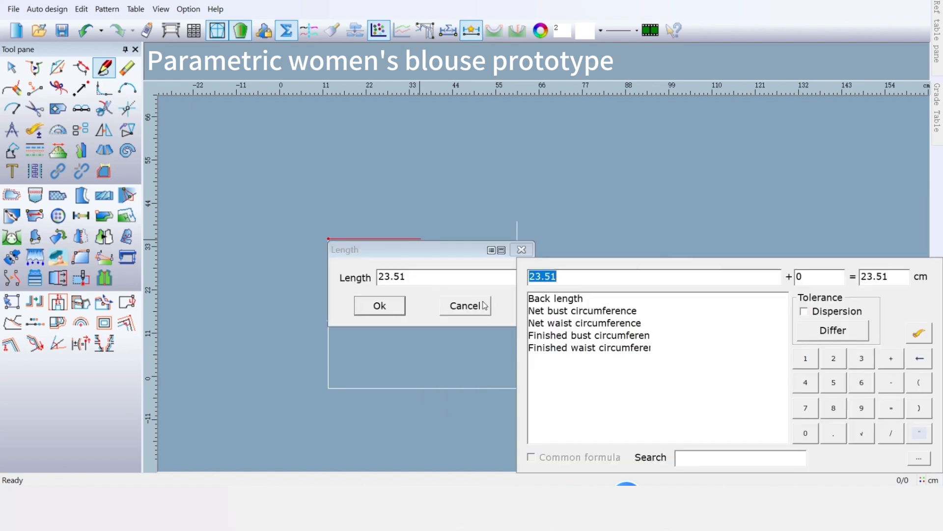
left_click(384, 305)
left_click(517, 222)
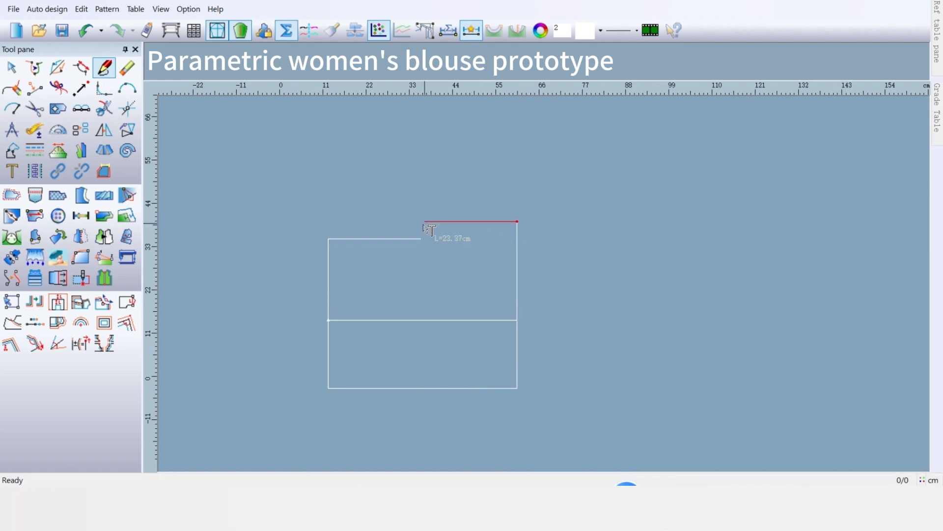
left_click(421, 224)
left_click(402, 289)
Connect the inner ends of the two upper horizontal lines with a vertical line and join its corner with the higher line
scroll(421, 235, "up", 4)
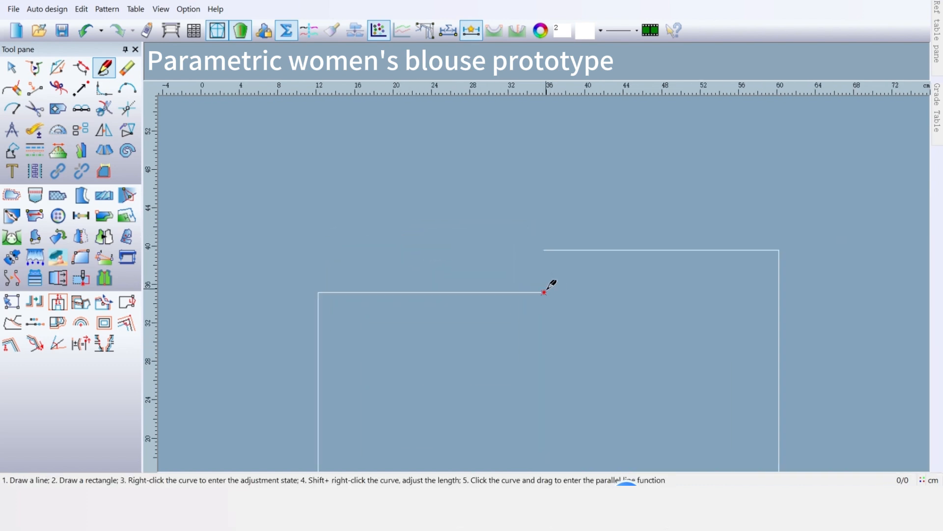
left_click(544, 292)
left_click(544, 250)
left_click_drag(527, 235, 585, 267)
scroll(550, 275, "up", 5)
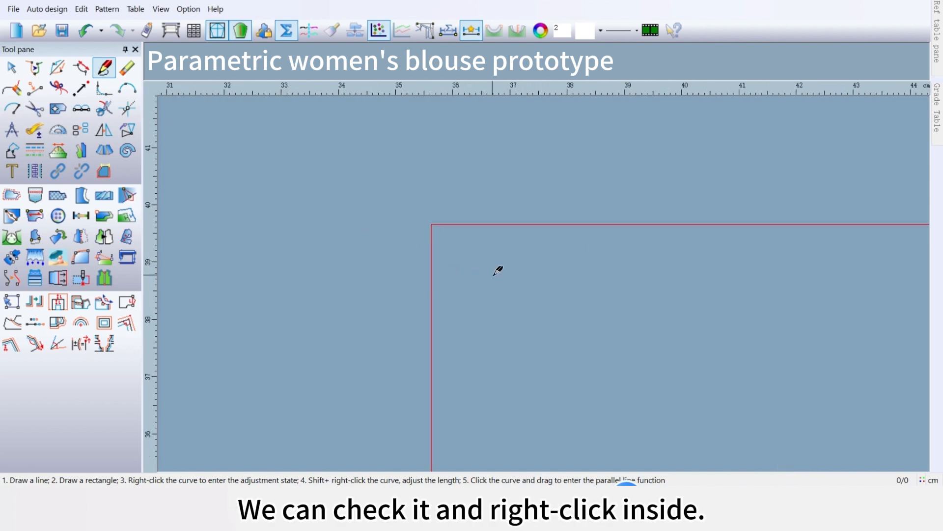
right_click(497, 271)
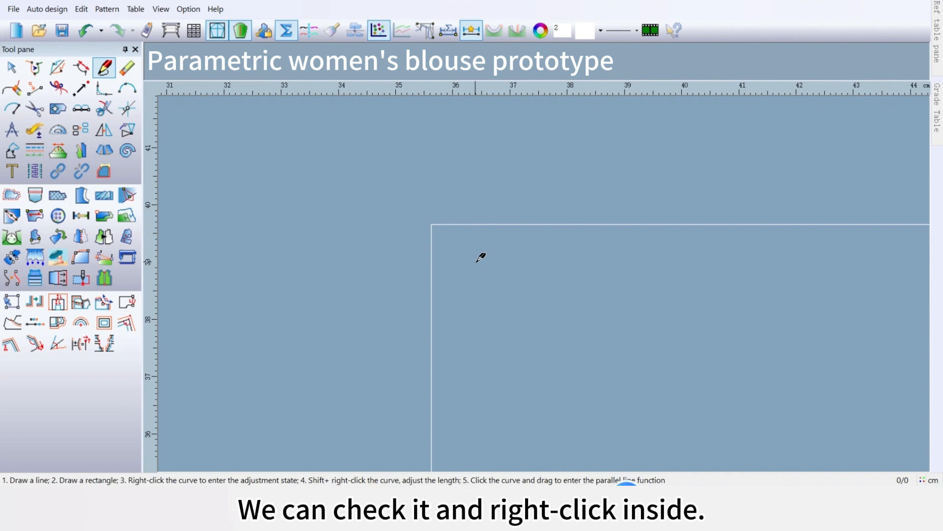
Start an offset point from the right vertical line's upper end and enter Finished bust circumference/24+3.4 as its X offset
scroll(555, 290, "down", 3)
scroll(545, 283, "down", 5)
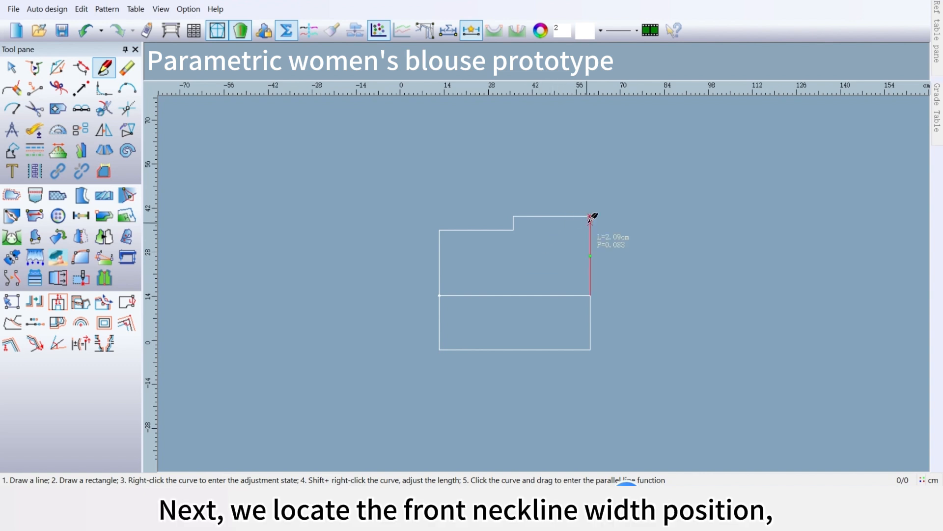
scroll(606, 222, "up", 1)
scroll(546, 284, "up", 3)
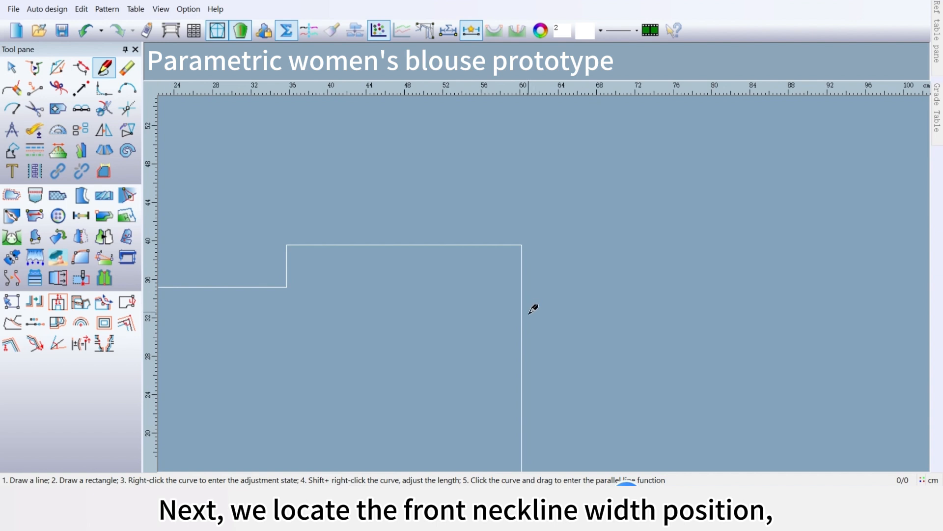
scroll(548, 279, "down", 1)
scroll(549, 279, "up", 1)
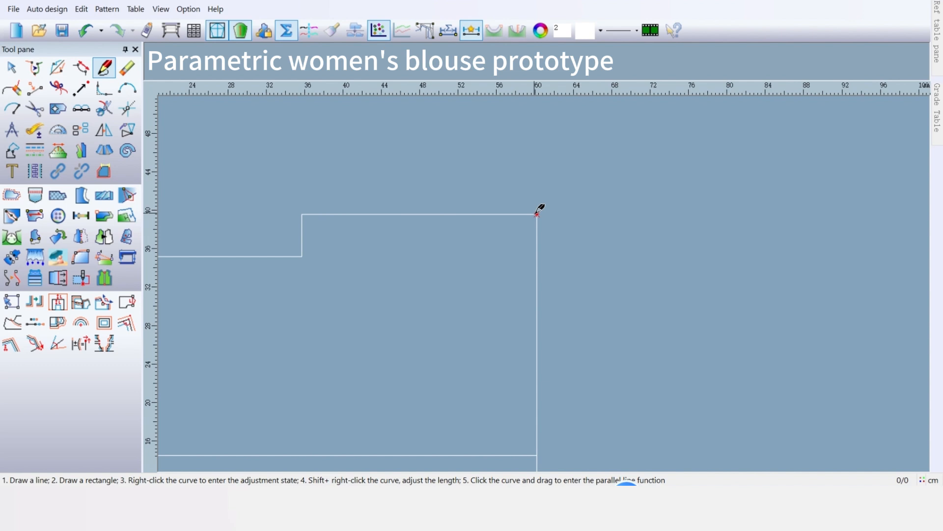
left_click(27, 90)
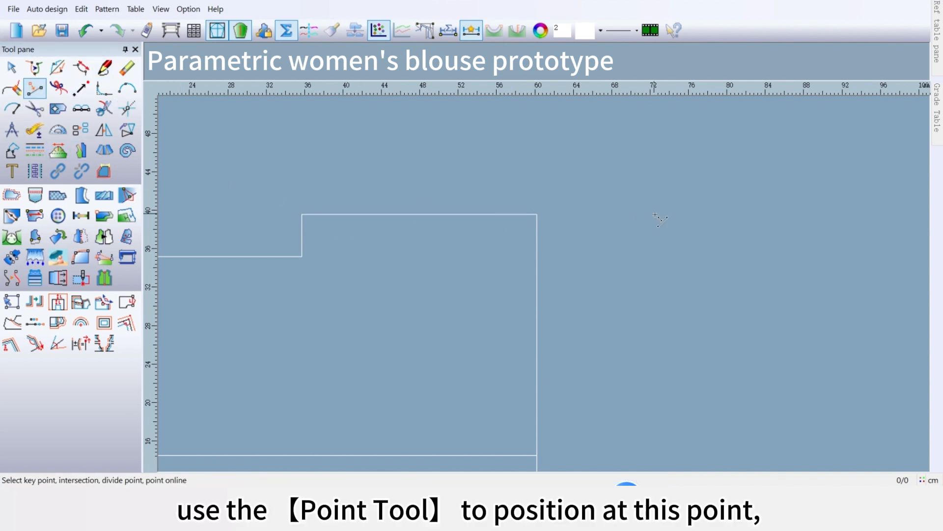
left_click(538, 214)
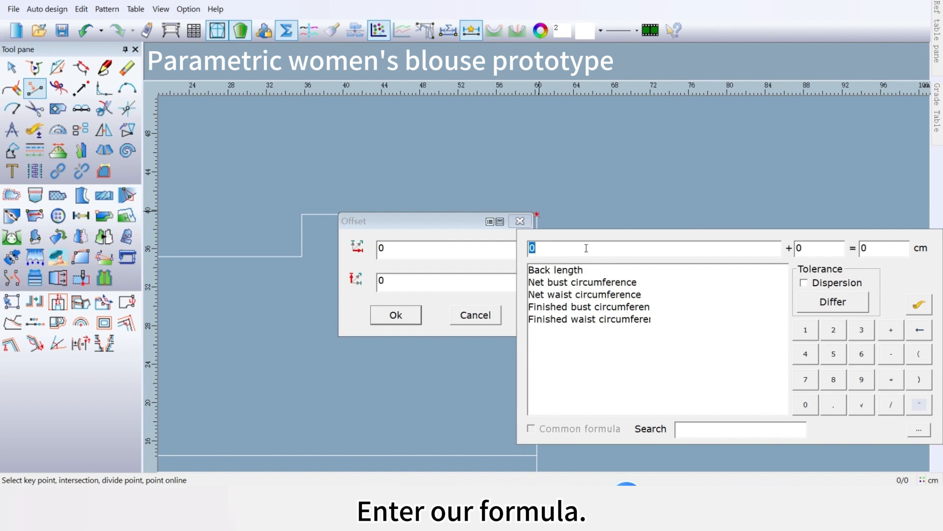
double_click(582, 310)
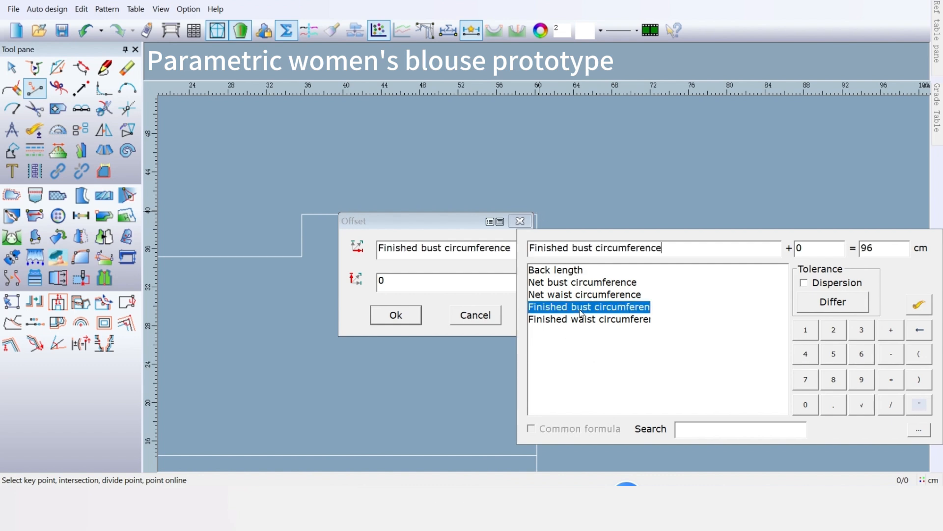
left_click(897, 407)
left_click(837, 334)
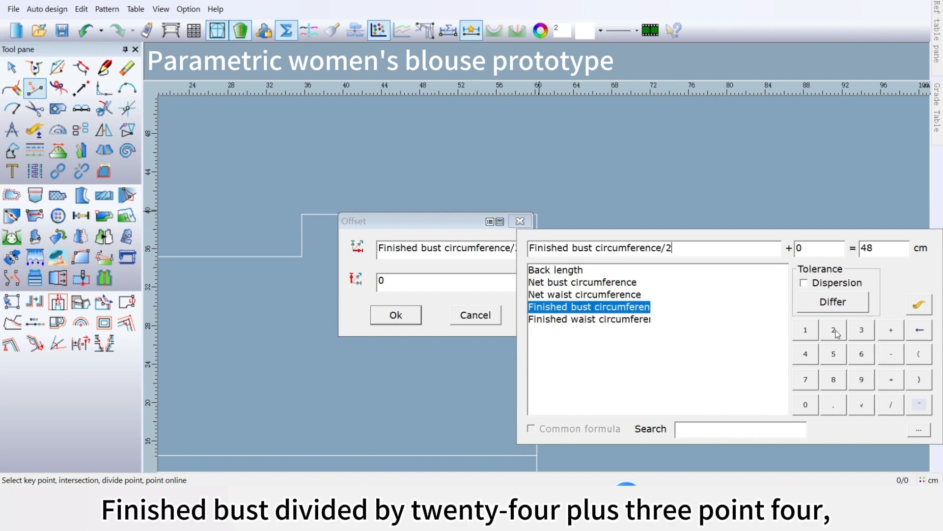
left_click(803, 361)
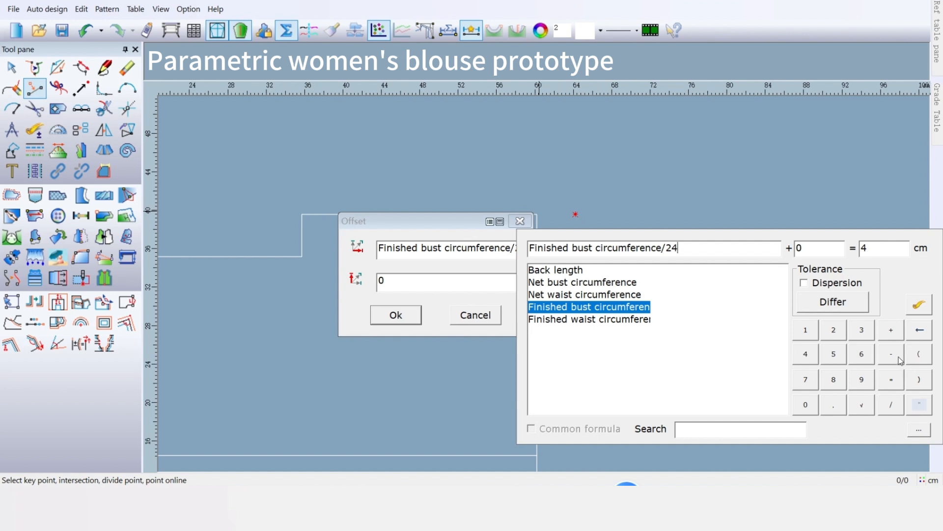
left_click(900, 334)
left_click(863, 334)
left_click(832, 408)
left_click(808, 355)
Change the X offset formula to -(Finished bust circumference/24+3.4) and place the front neckline width point on the top line
left_click(918, 353)
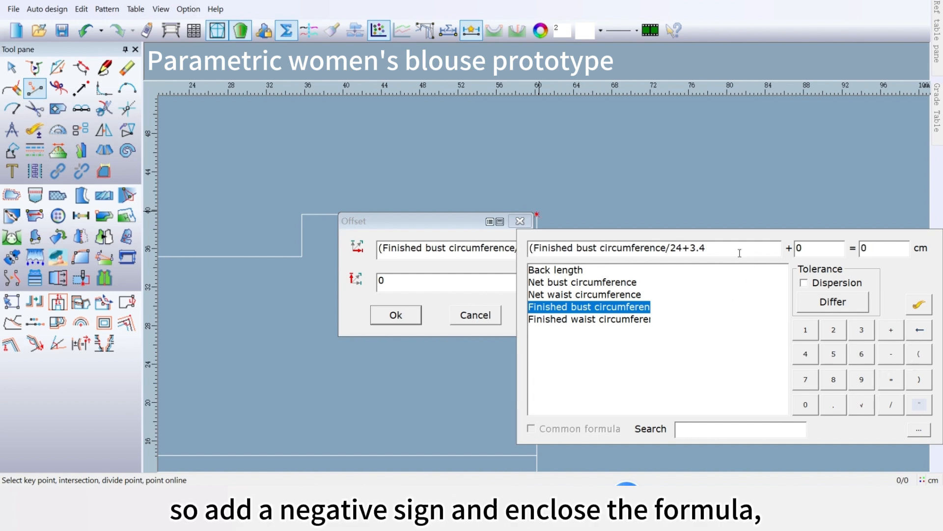
left_click(919, 379)
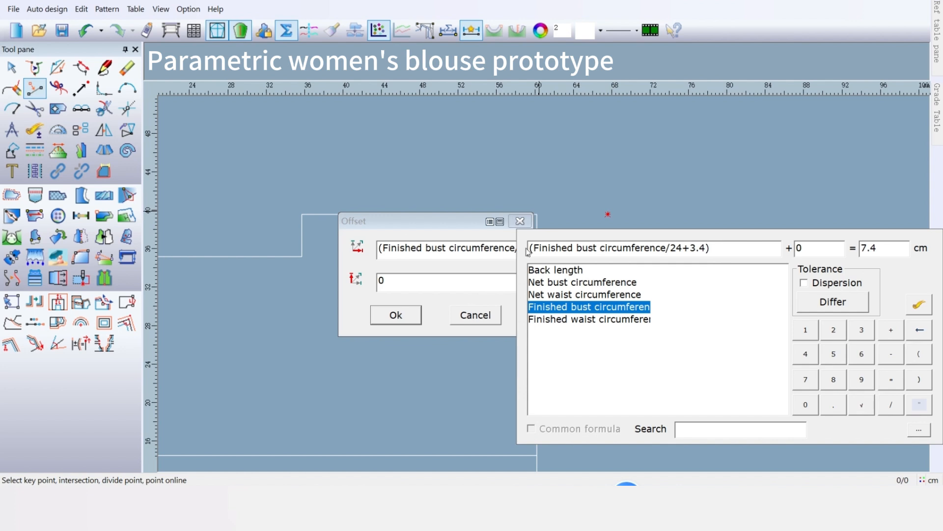
left_click(899, 362)
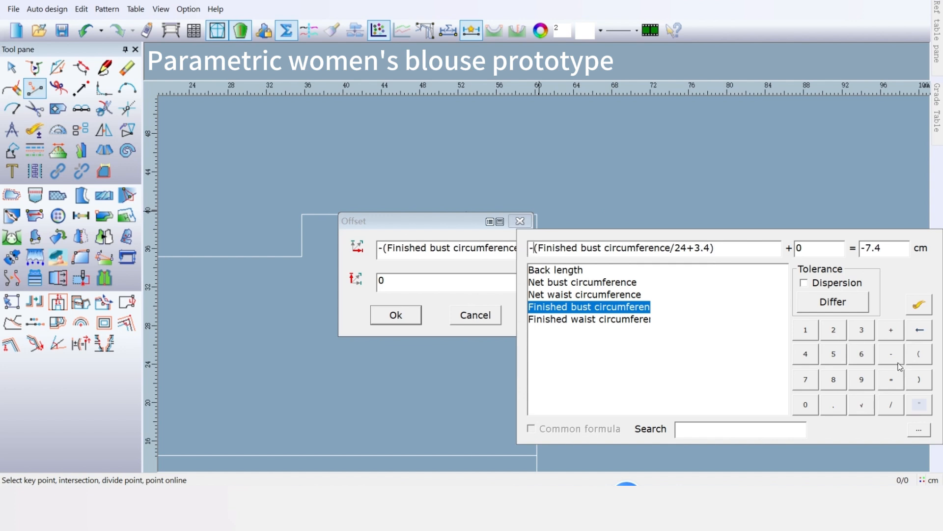
left_click_drag(486, 229, 494, 249)
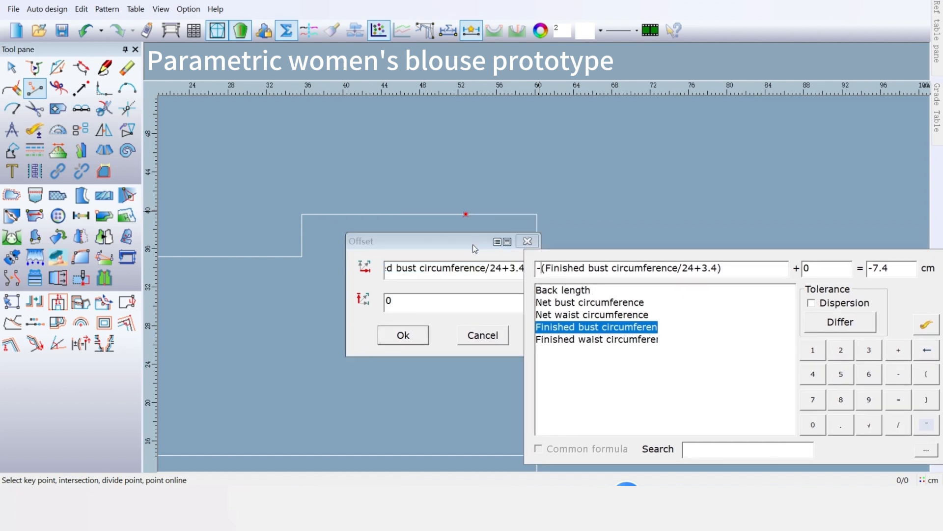
left_click(415, 334)
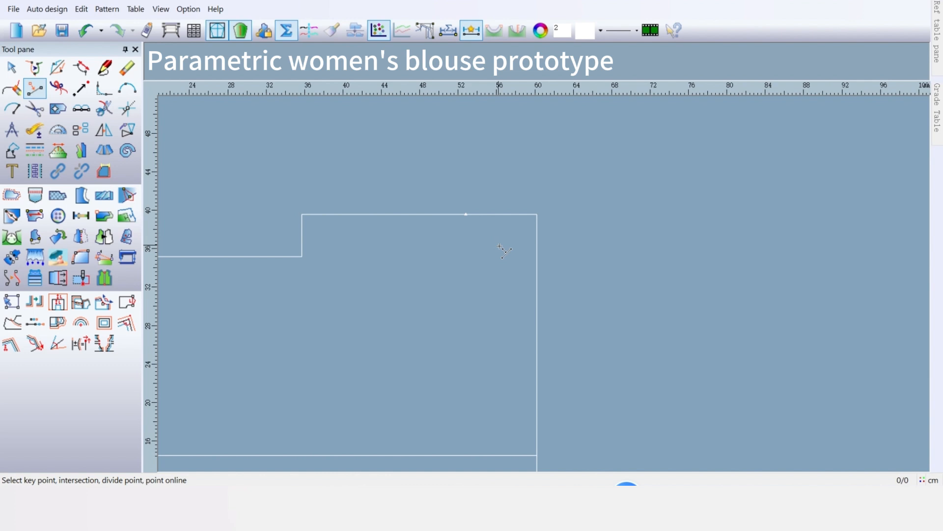
Measure the length from the front neckline width point to the top line's right end and record it as a variable
left_click(30, 134)
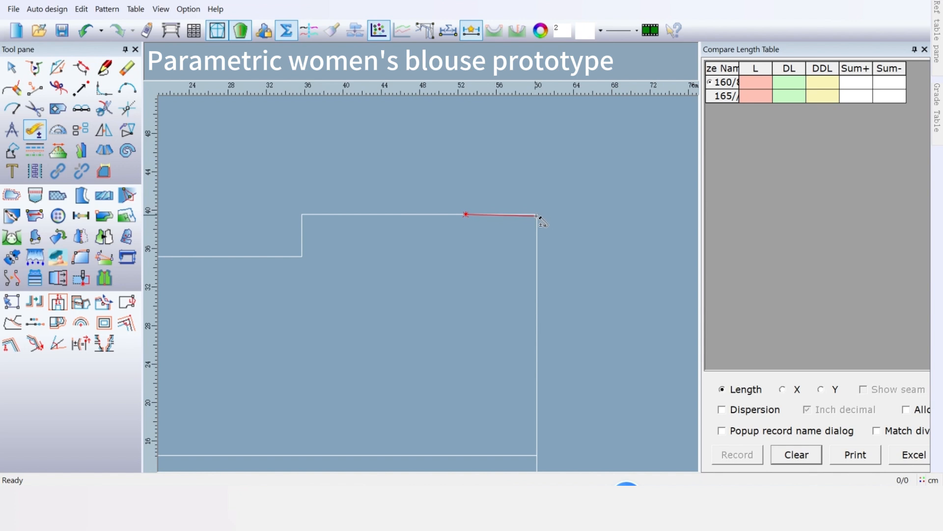
scroll(541, 217, "up", 2)
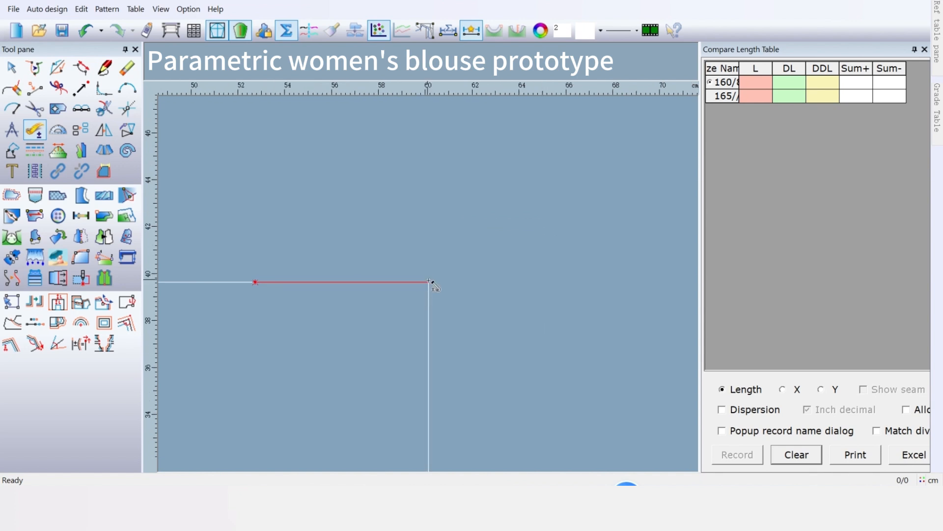
left_click(430, 282)
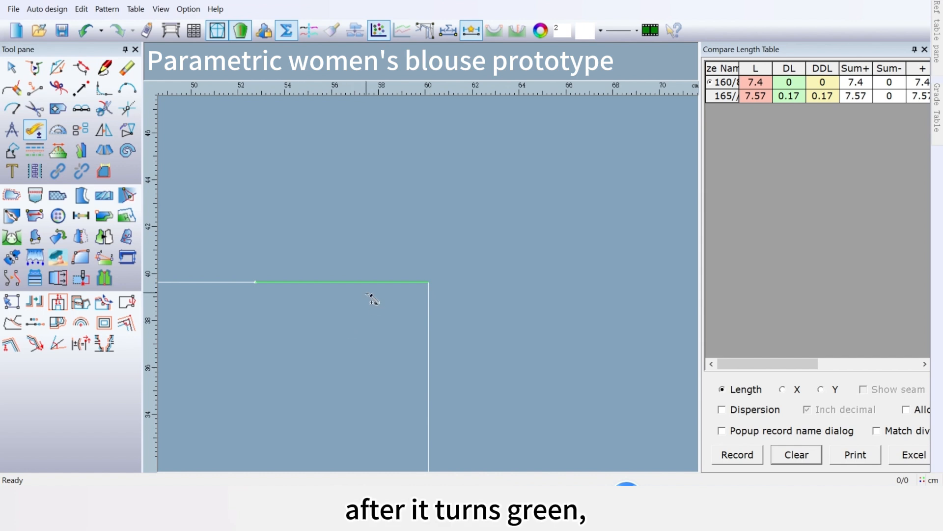
left_click(736, 456)
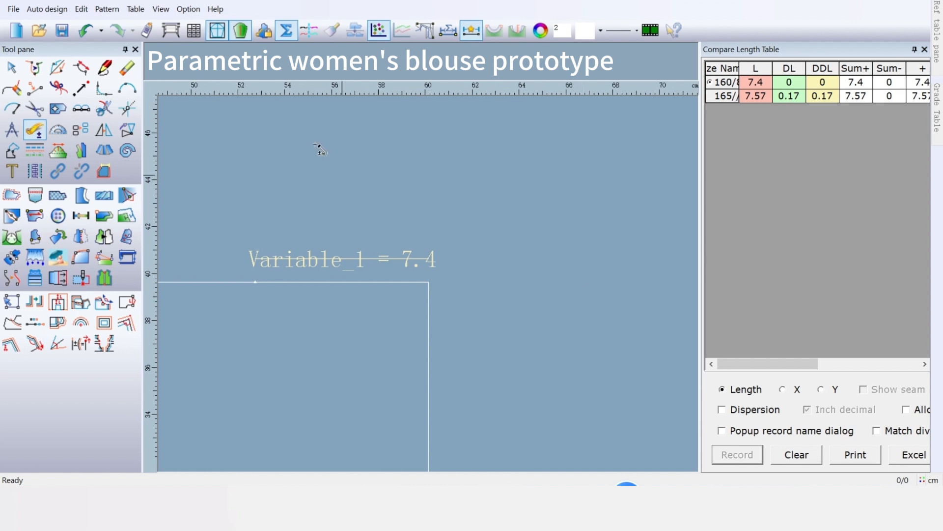
Rename the recorded measurement variable Variable_1 to Front neckline width and apply the change
left_click(135, 9)
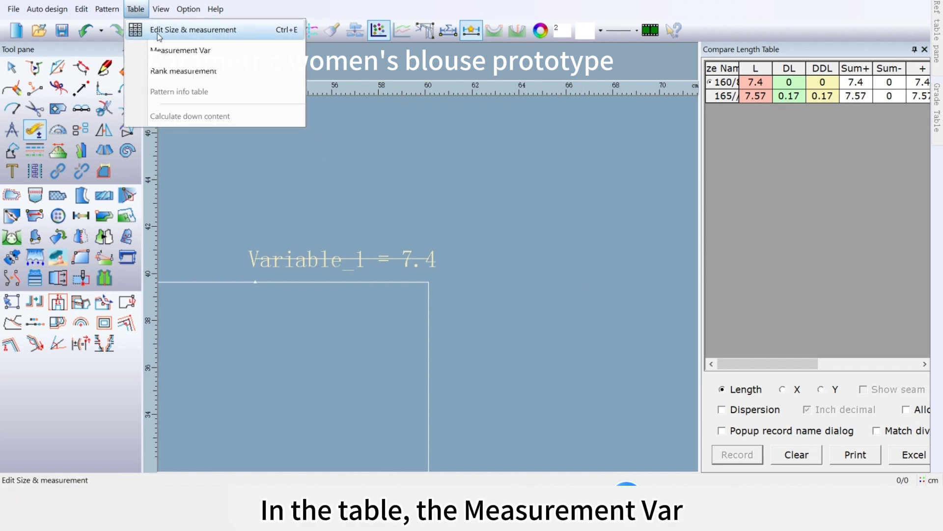
left_click(169, 57)
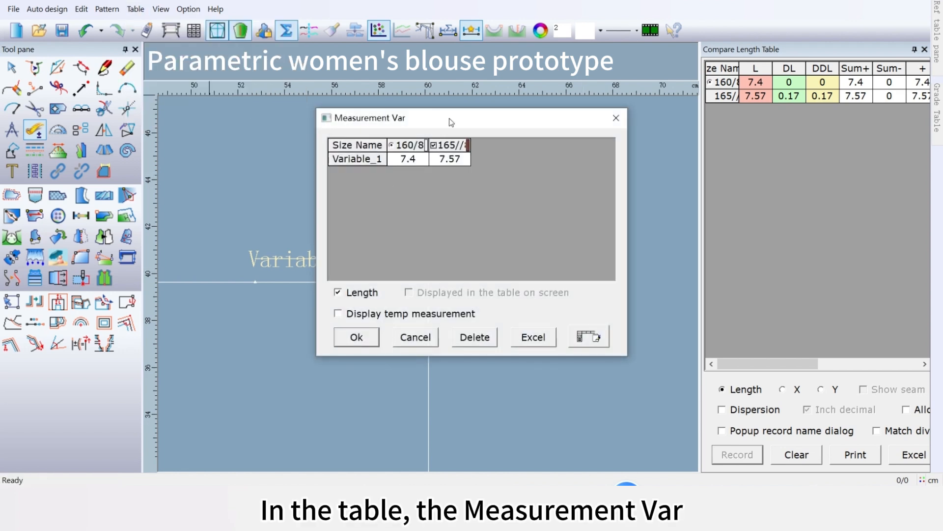
left_click_drag(448, 122, 609, 167)
left_click(528, 199)
left_click(529, 199)
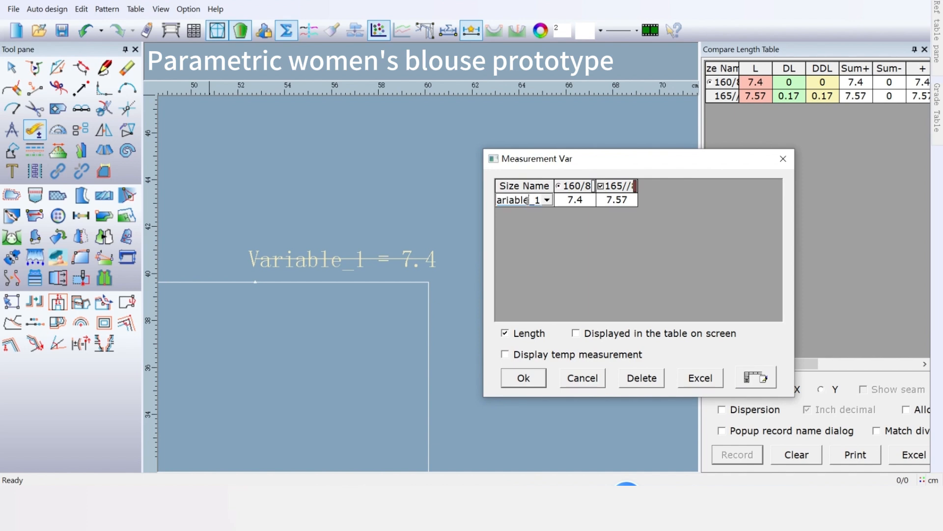
double_click(534, 200)
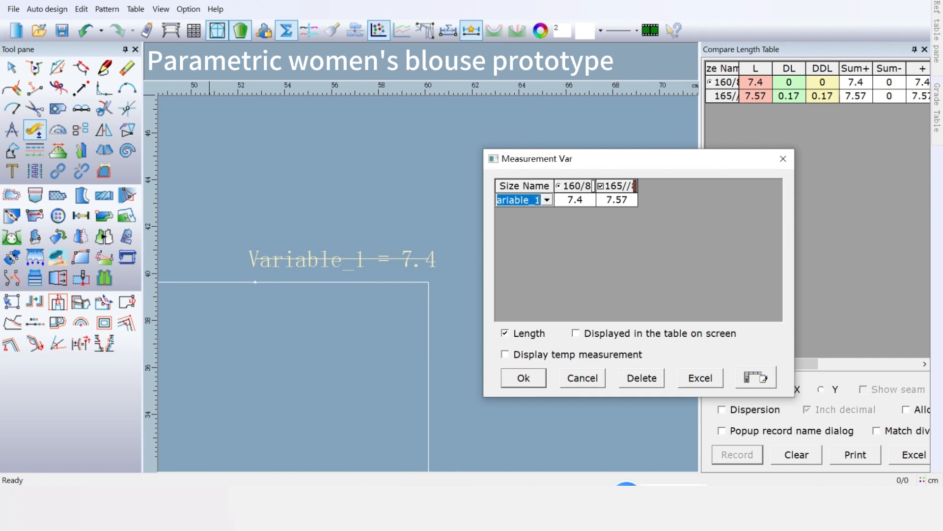
left_click(531, 205)
left_click(527, 199)
right_click(526, 198)
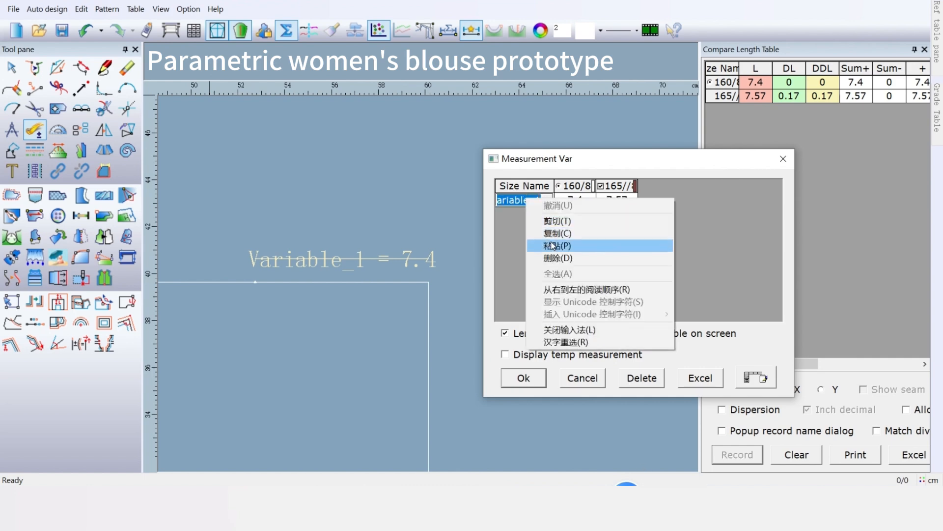
left_click(554, 245)
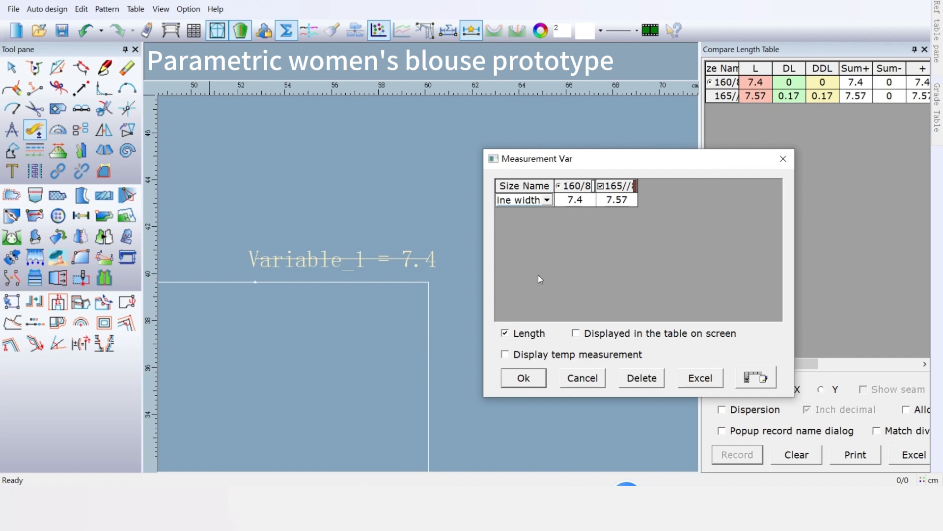
left_click(522, 380)
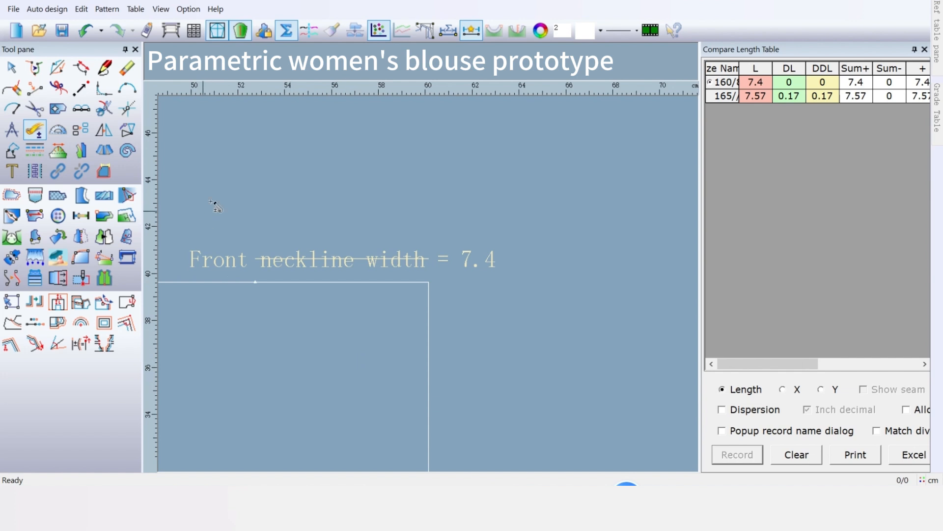
Draw a right-angled line from the front neckline width point to the right vertical line, at length Front neckline width+0.5
left_click(103, 68)
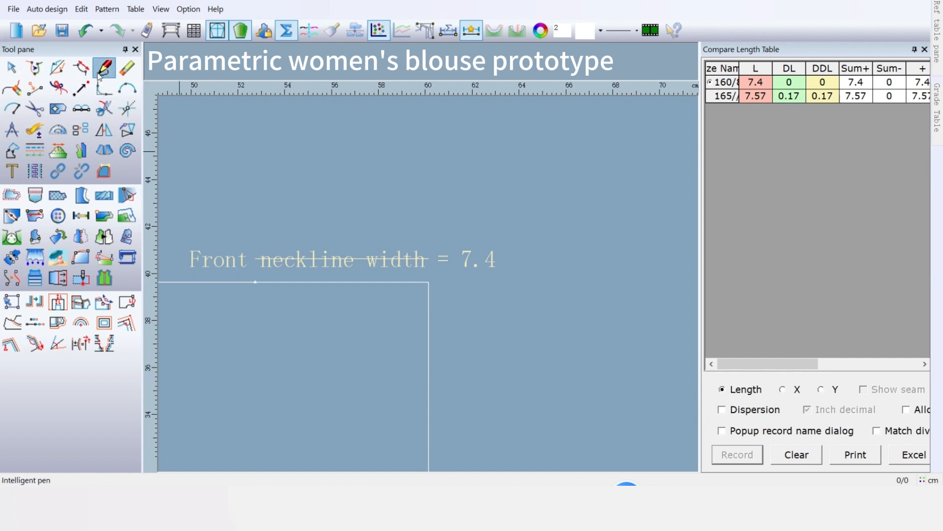
left_click(255, 282)
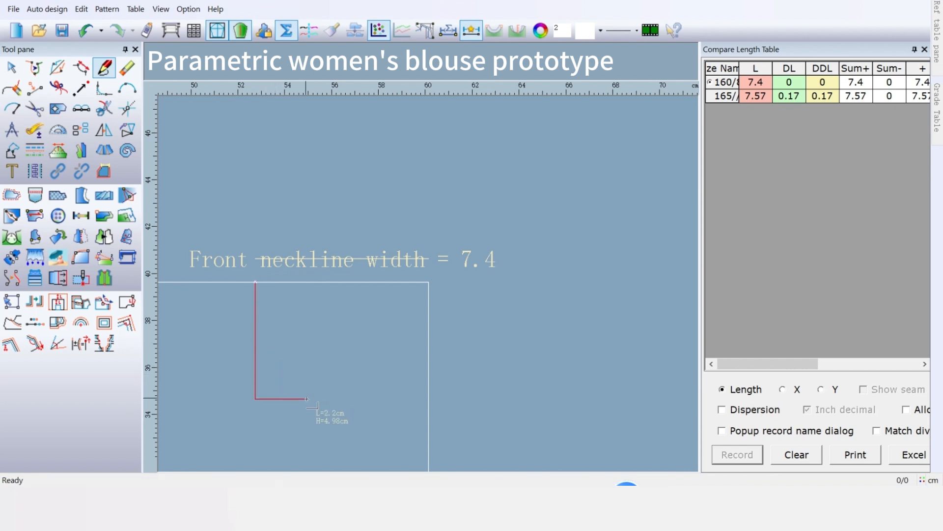
left_click(428, 378)
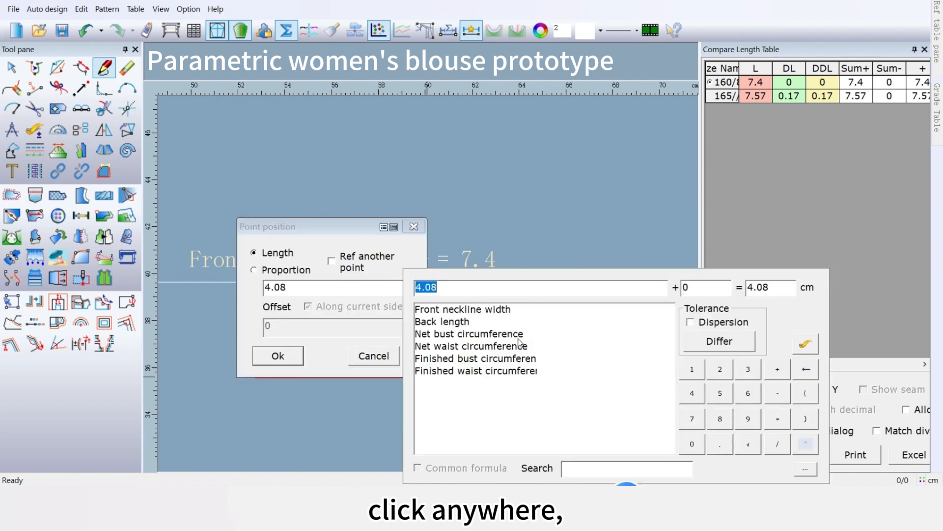
left_click_drag(390, 228, 582, 172)
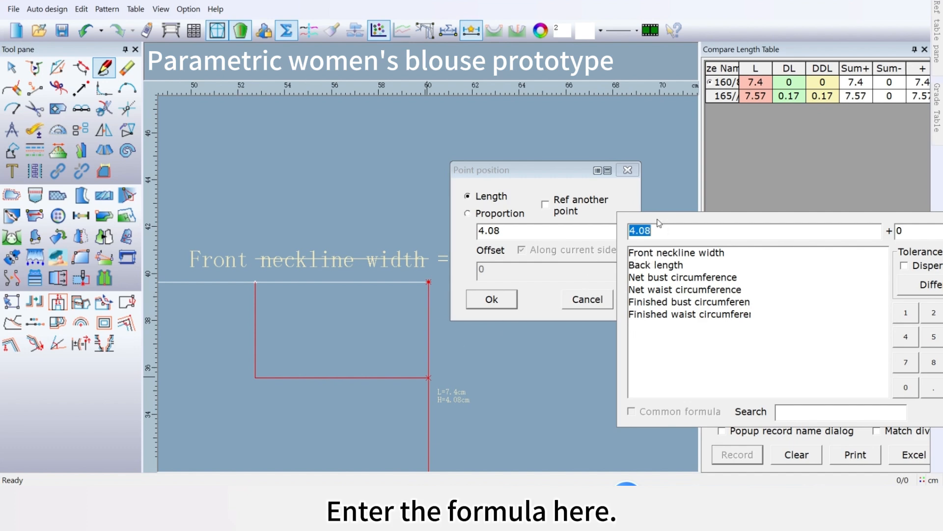
double_click(621, 280)
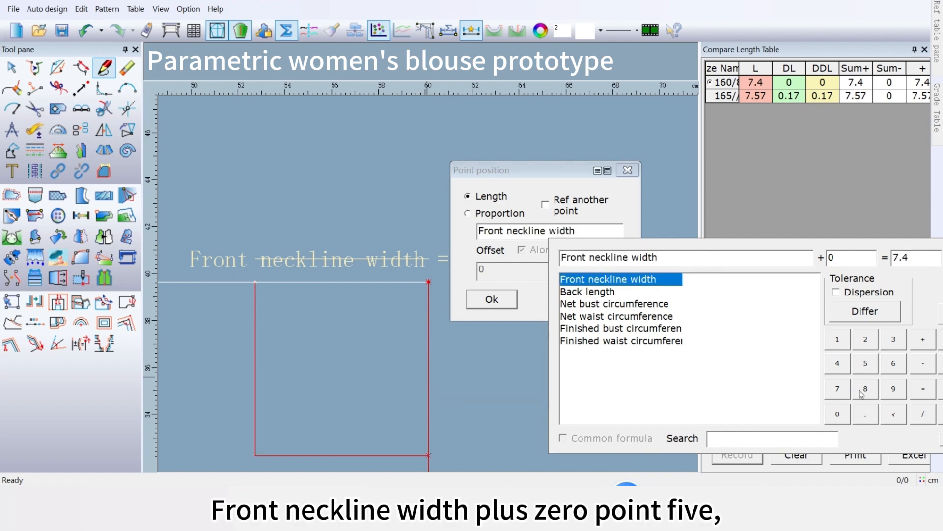
left_click(923, 339)
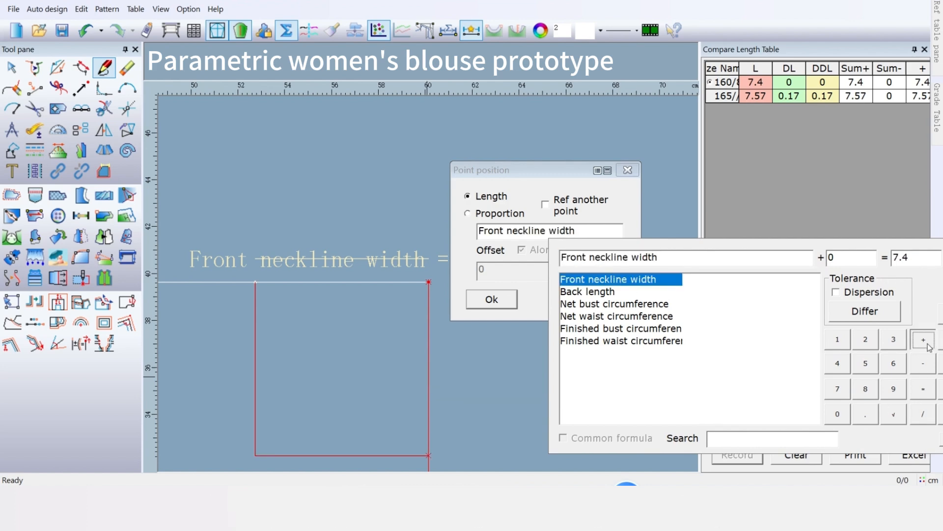
left_click(838, 414)
left_click(865, 414)
left_click(867, 365)
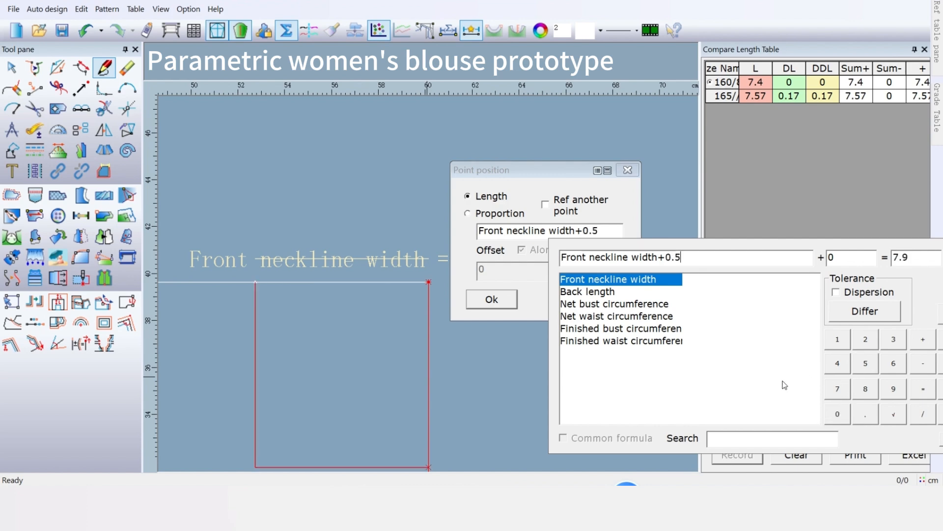
left_click(492, 300)
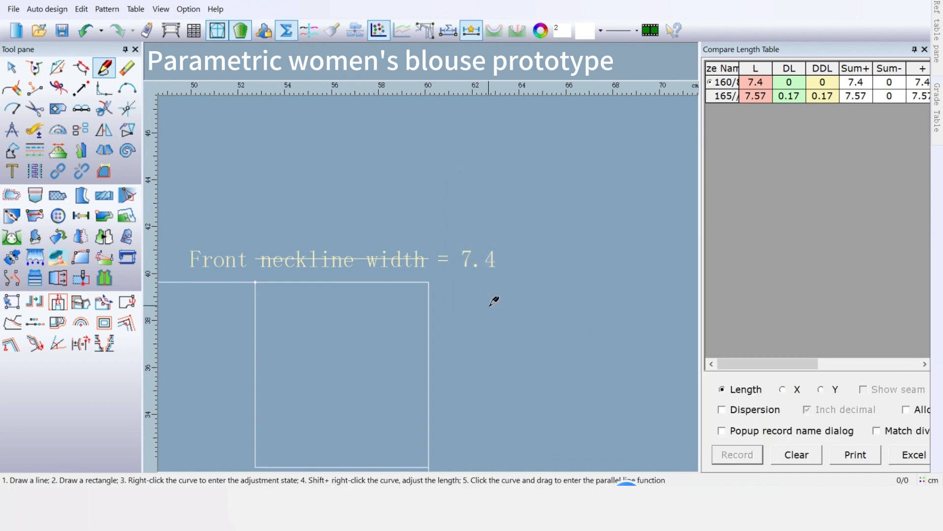
Draw the front neckline rectangle's diagonal from its lower-left corner to its upper-right corner
scroll(434, 276, "down", 3)
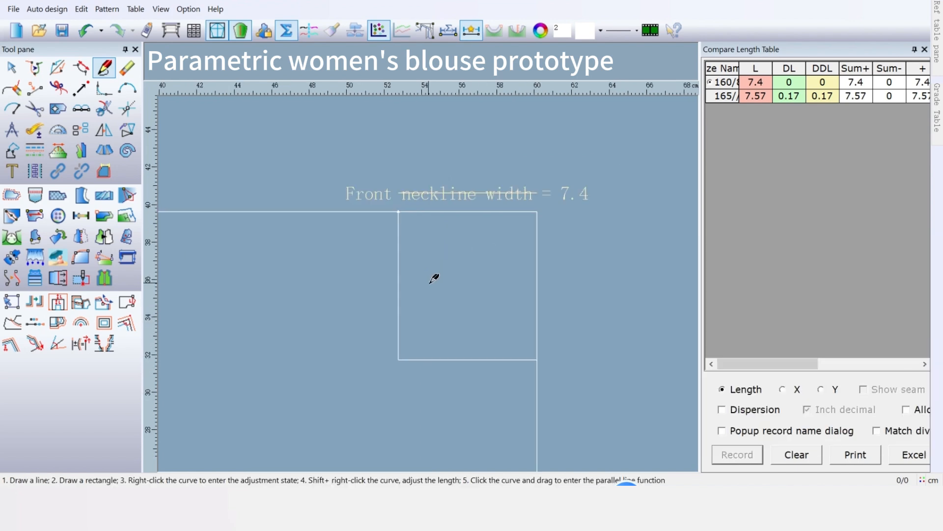
scroll(432, 281, "down", 3)
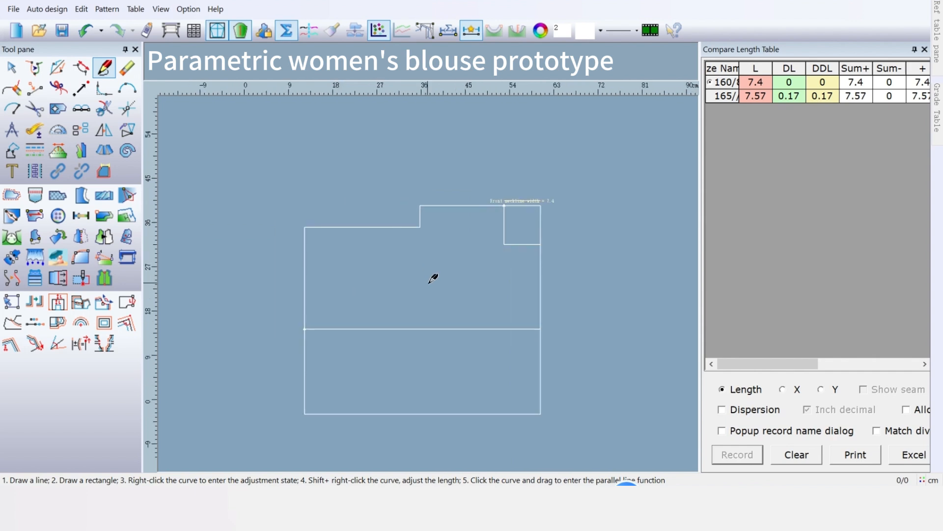
scroll(433, 284, "up", 1)
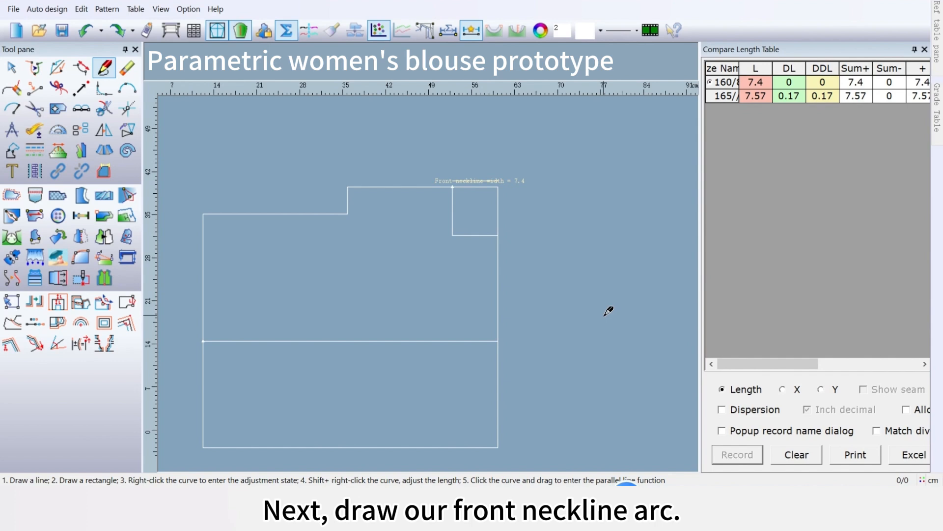
left_click(452, 234)
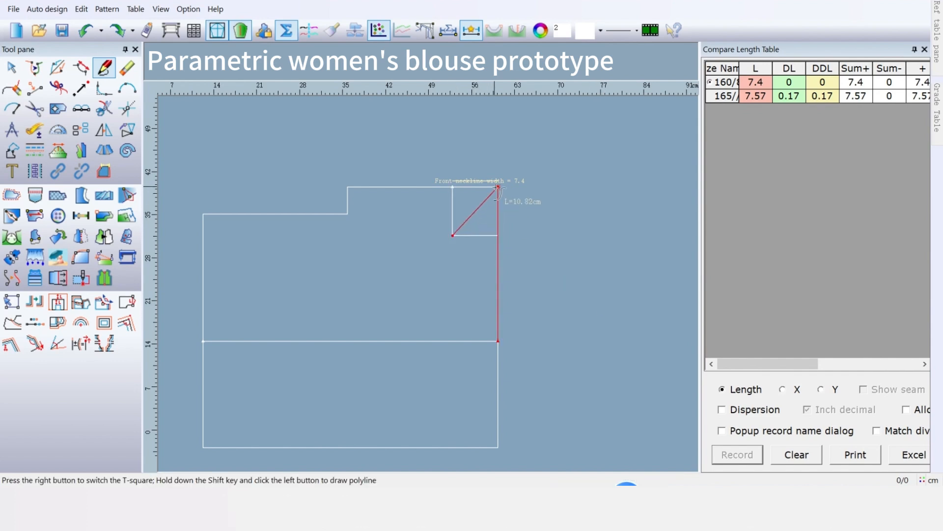
left_click(497, 187)
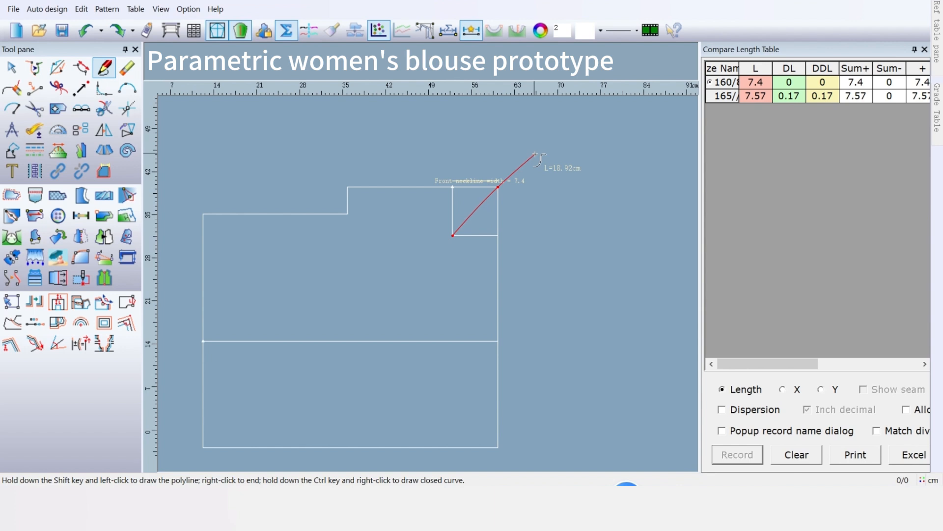
right_click(535, 154)
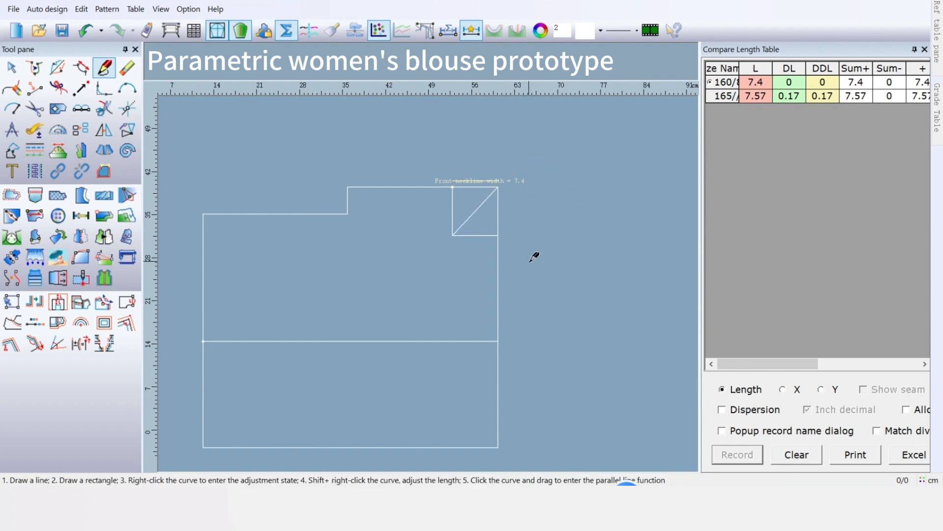
Start the front neckline curve at the front neckline width point and set its next point on the diagonal at proportion 1/3
scroll(432, 273, "up", 3)
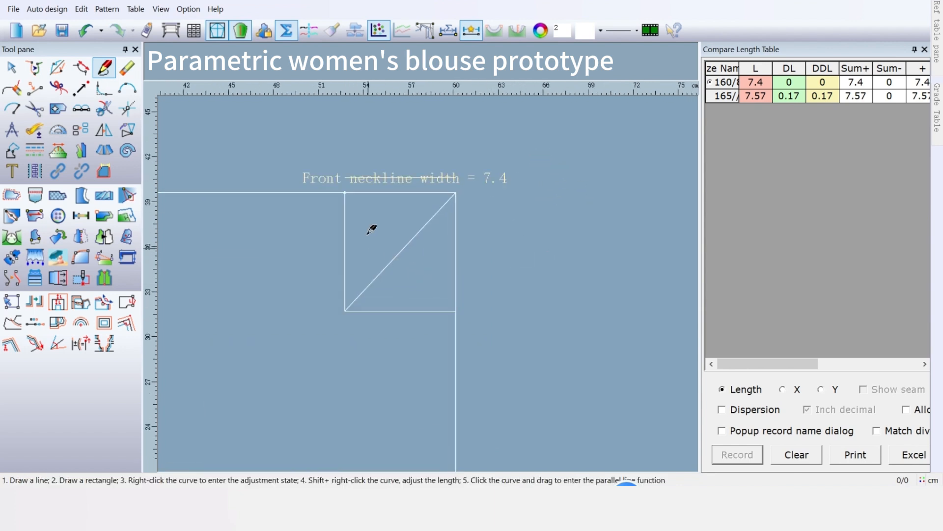
left_click(345, 192)
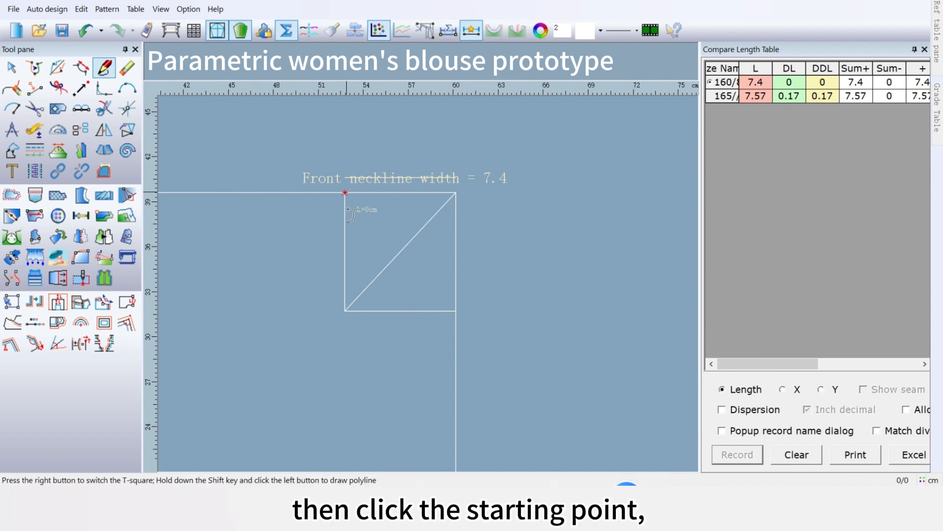
left_click(371, 283)
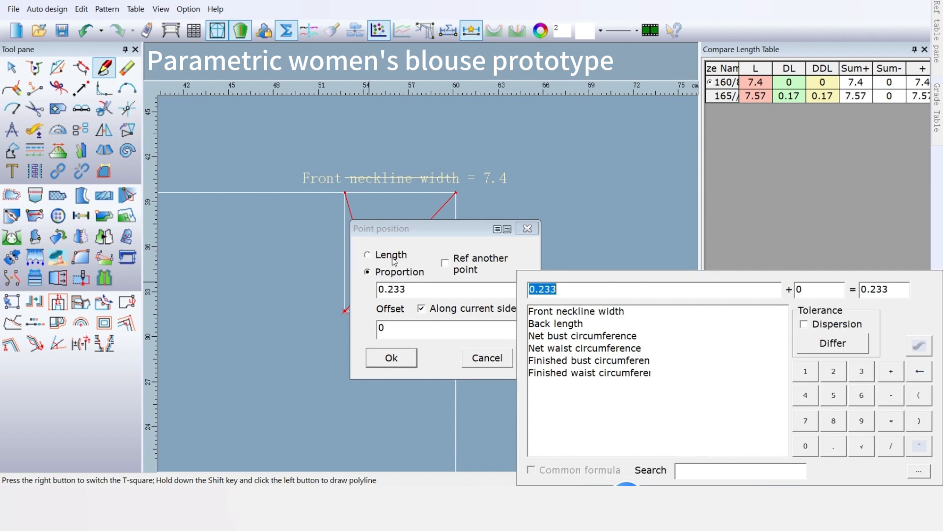
left_click(368, 272)
left_click(428, 293)
left_click(811, 380)
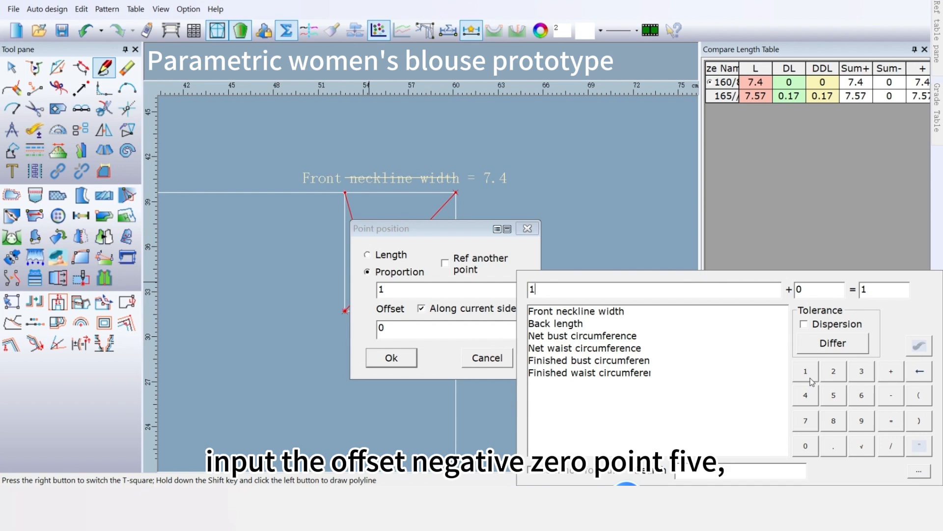
left_click(894, 448)
left_click(860, 376)
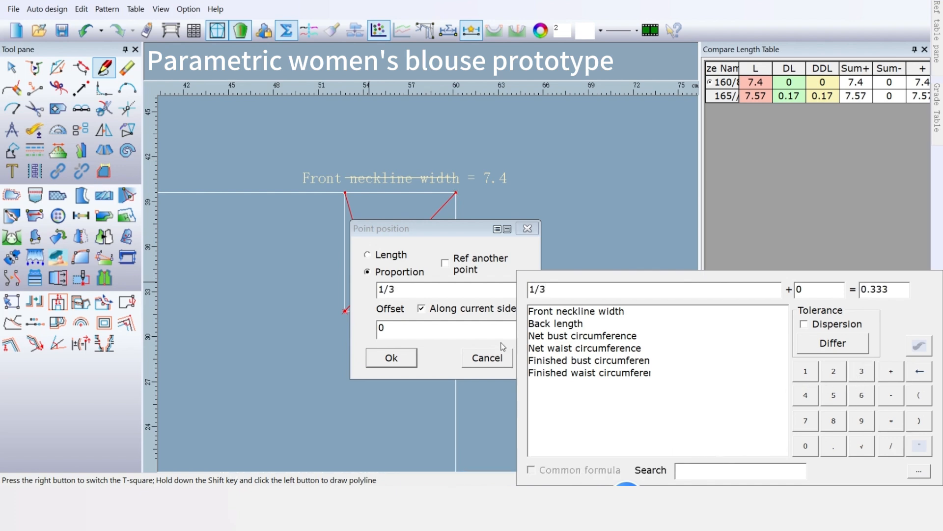
Give the diagonal point an offset of -0.5 cm and finish the neckline curve at the rectangle's lower-right corner
left_click(430, 334)
left_click(400, 297)
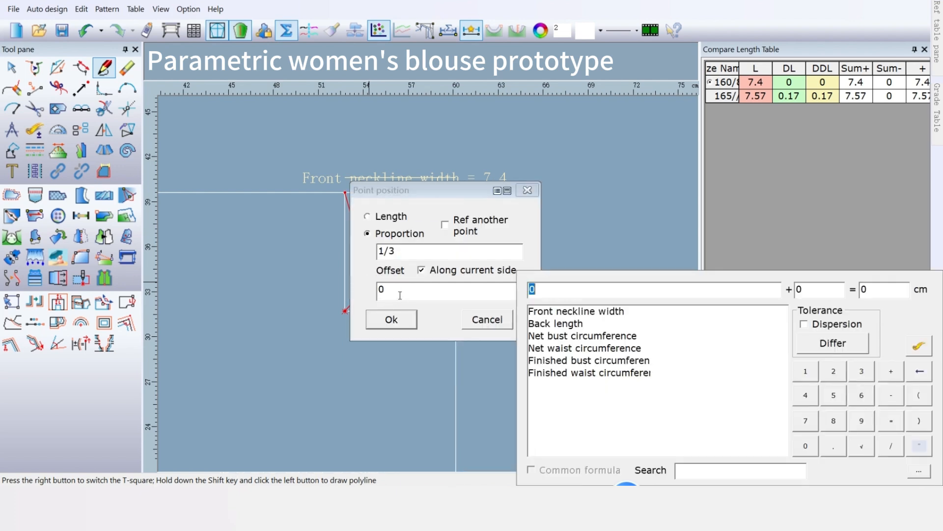
left_click(805, 446)
left_click(833, 446)
left_click(833, 395)
left_click(891, 395)
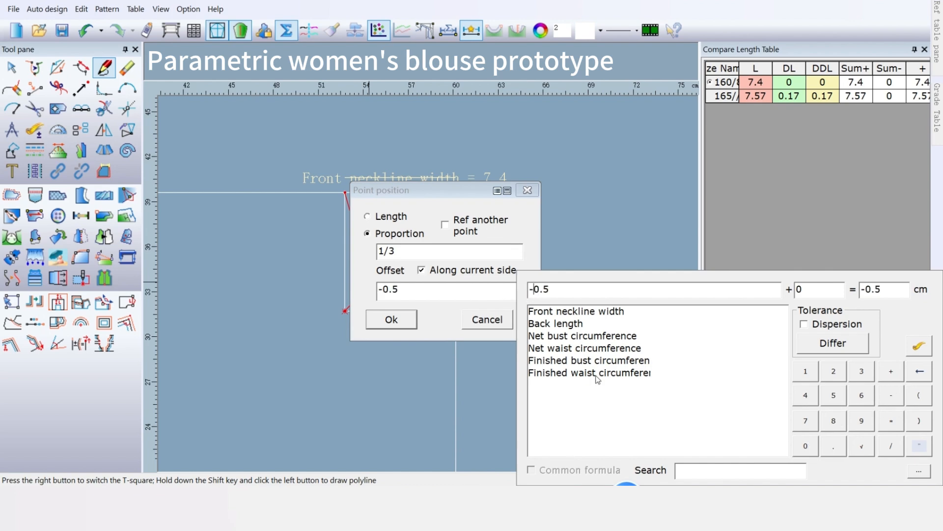
left_click(391, 319)
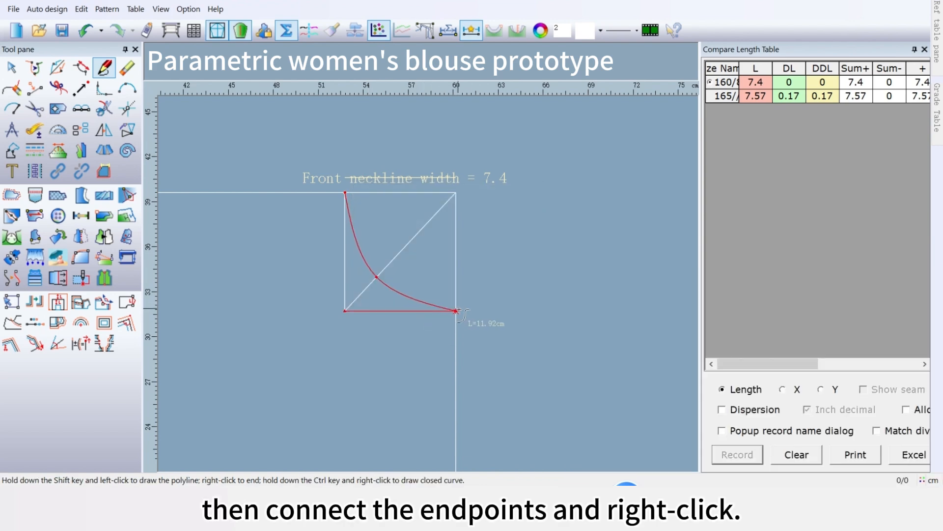
left_click(458, 310)
right_click(514, 320)
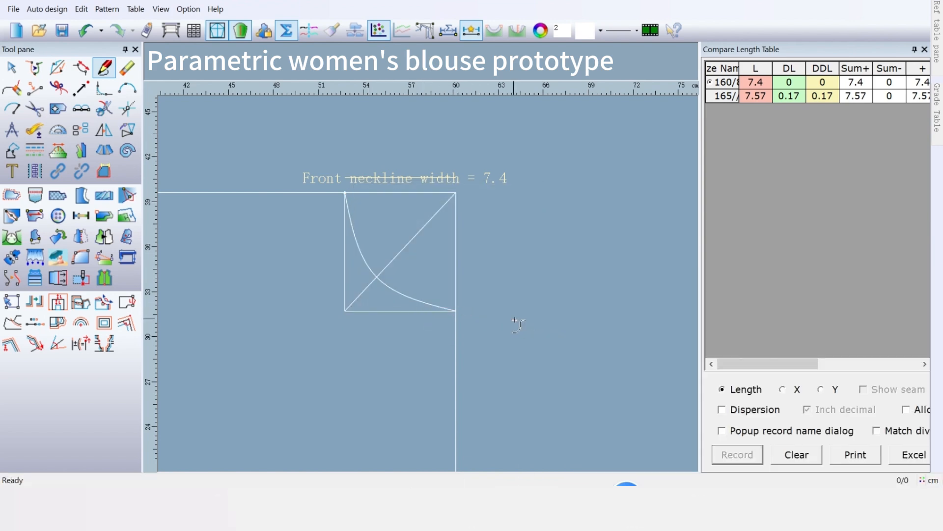
Start a line on the back section's top horizontal line, at length Front neckline width+0.2 from its left end
scroll(280, 404, "down", 3)
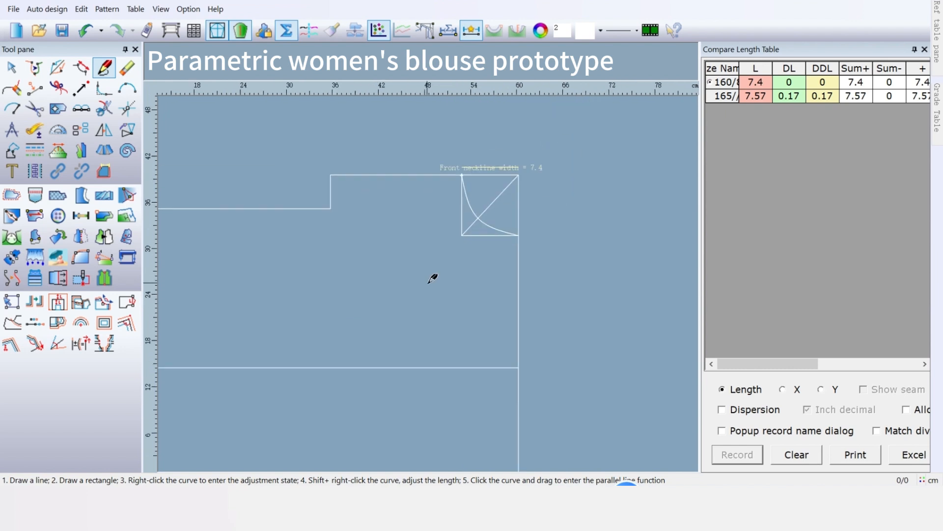
scroll(392, 291, "down", 2)
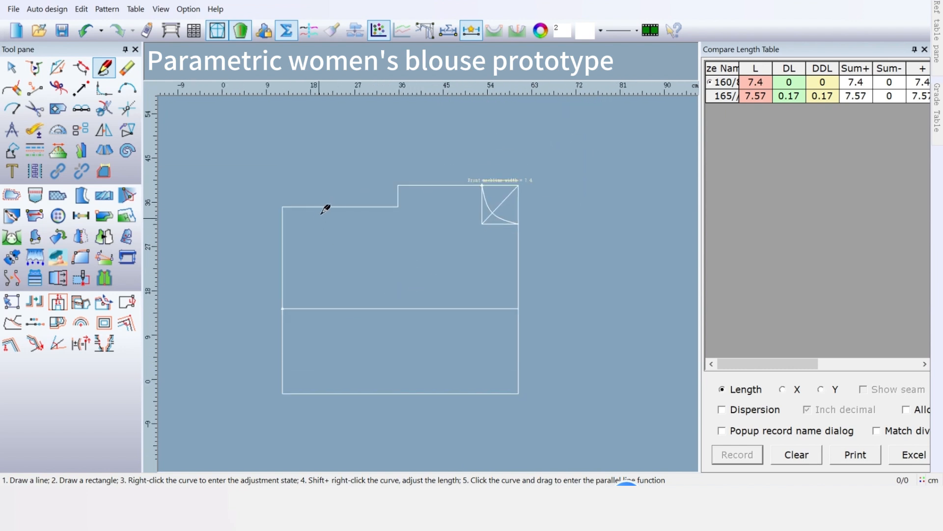
scroll(324, 206, "up", 1)
scroll(525, 308, "up", 1)
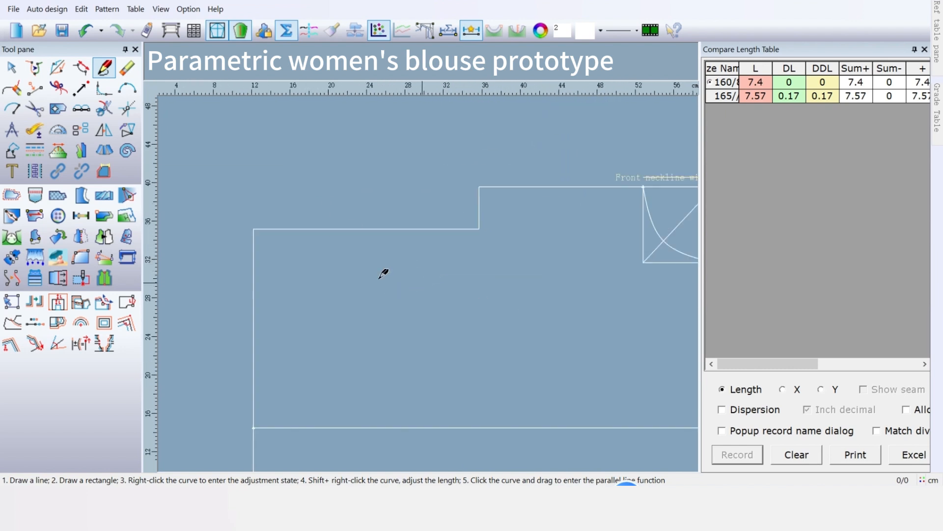
scroll(313, 244, "up", 1)
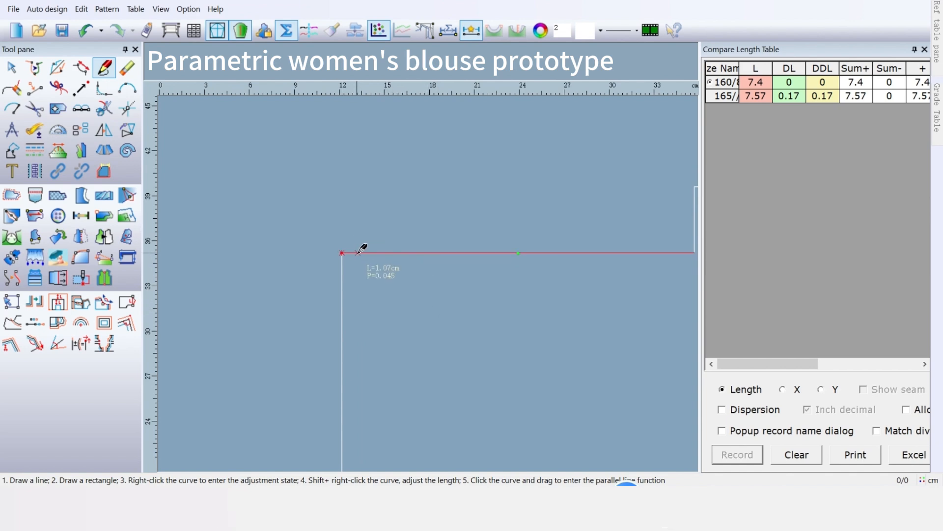
left_click(425, 252)
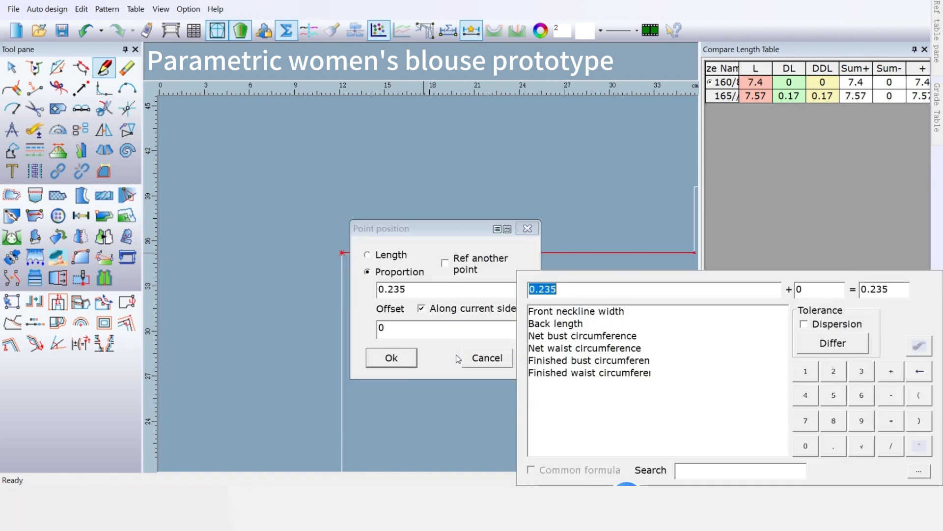
left_click_drag(441, 227, 439, 271)
left_click(365, 298)
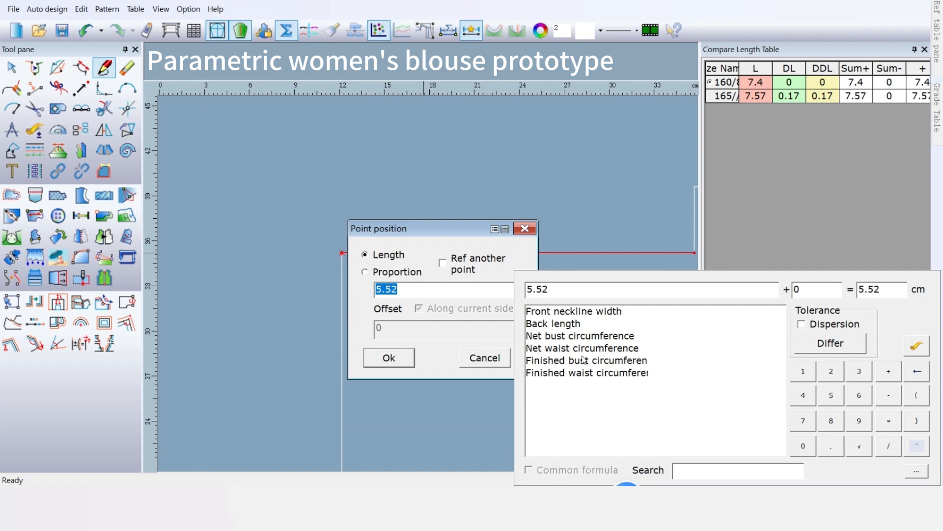
double_click(583, 316)
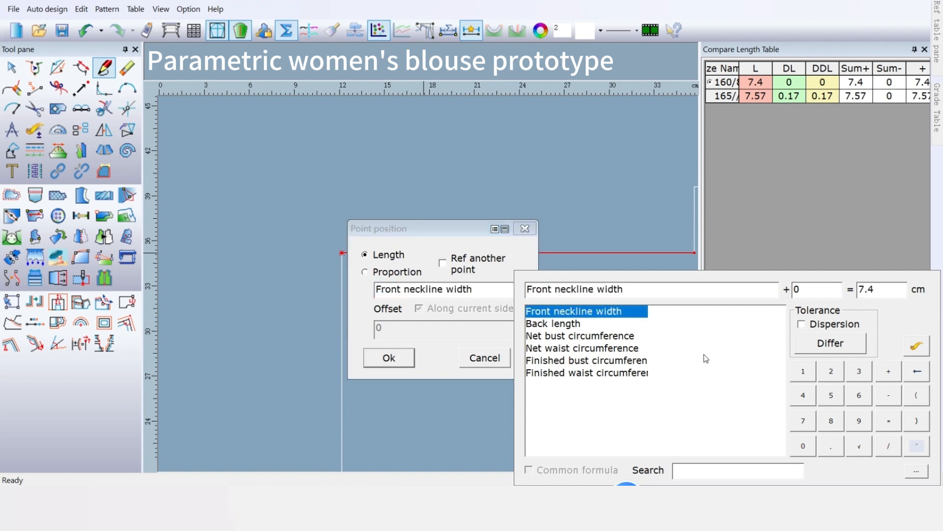
left_click(888, 372)
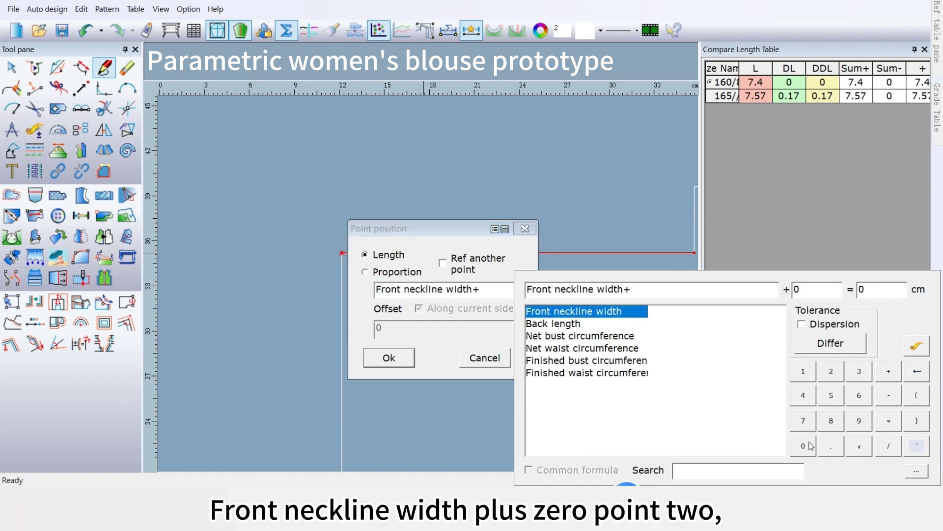
left_click(803, 446)
left_click(831, 445)
left_click(830, 372)
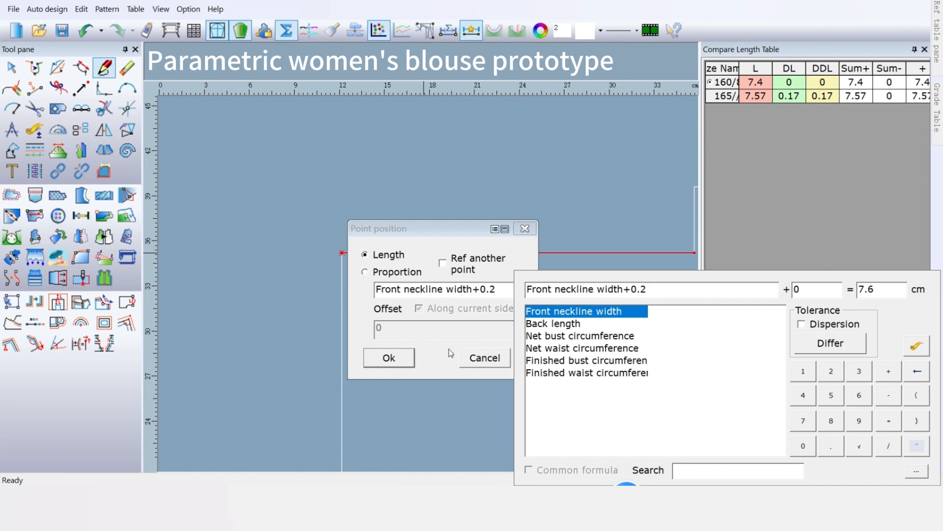
left_click(386, 358)
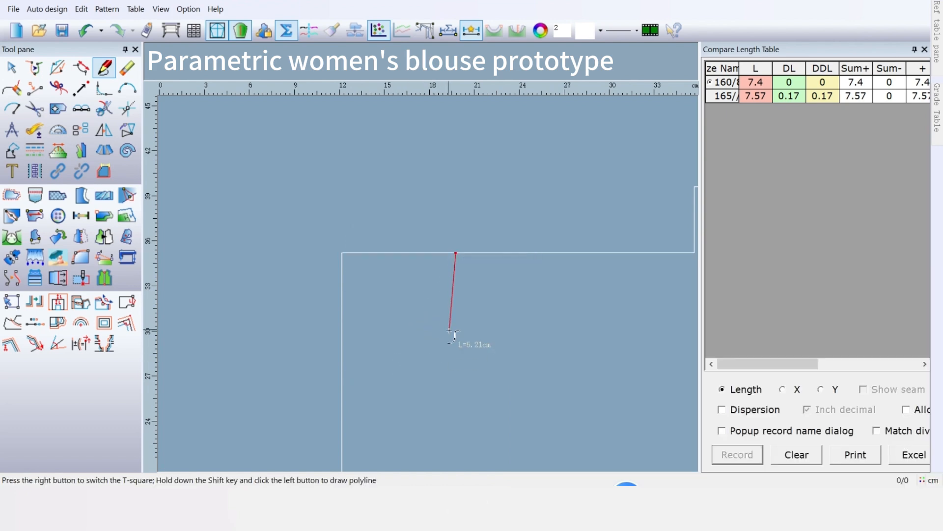
Draw the line vertically down at length (Front neckline width+0.2)/3 and close the back neckline rectangle with a horizontal line to the left vertical line
right_click(459, 280)
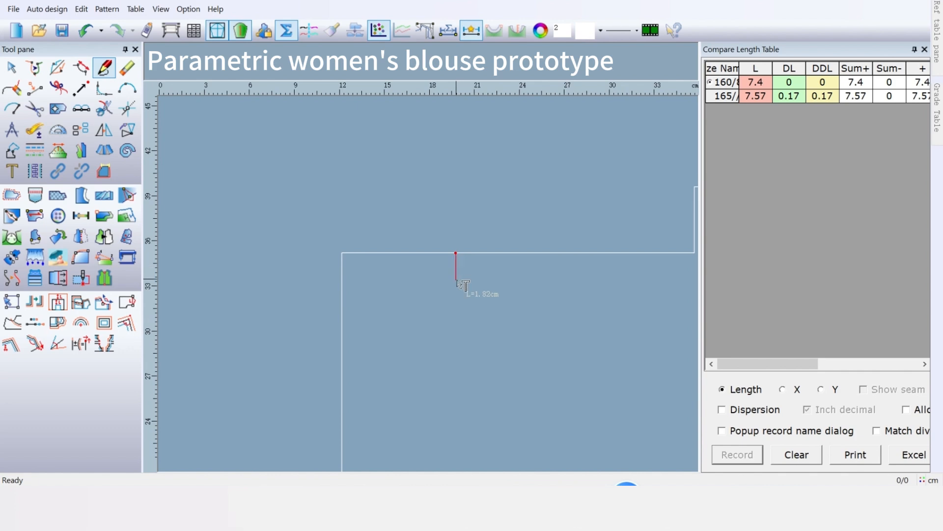
left_click(457, 281)
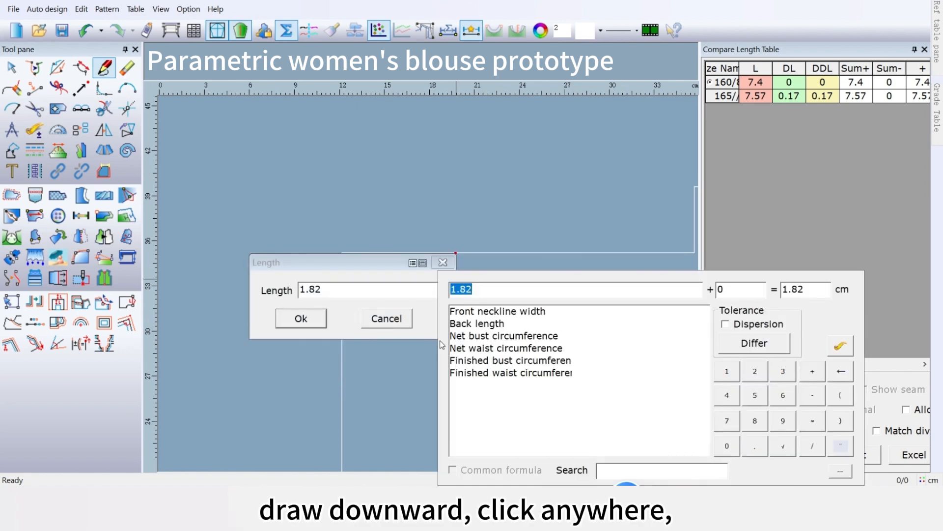
double_click(479, 312)
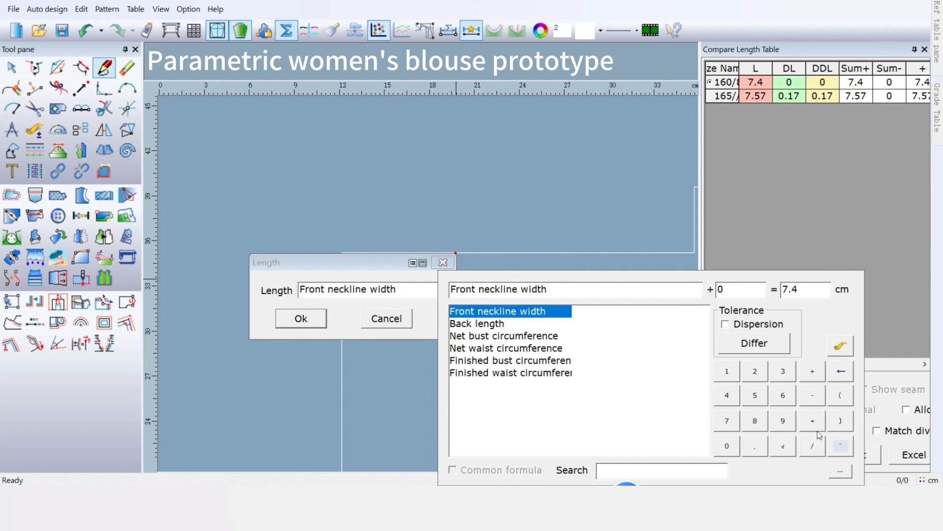
left_click(814, 374)
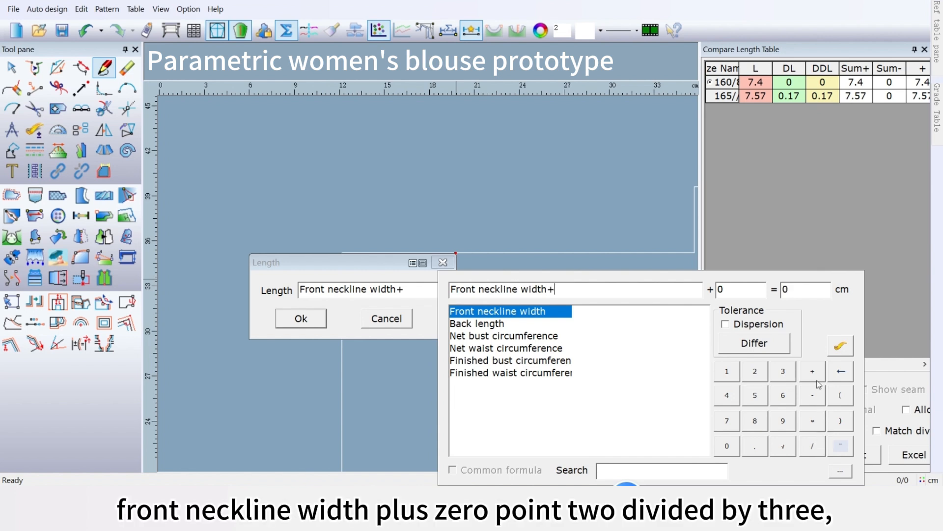
left_click(732, 446)
left_click(752, 448)
left_click(762, 378)
left_click(842, 429)
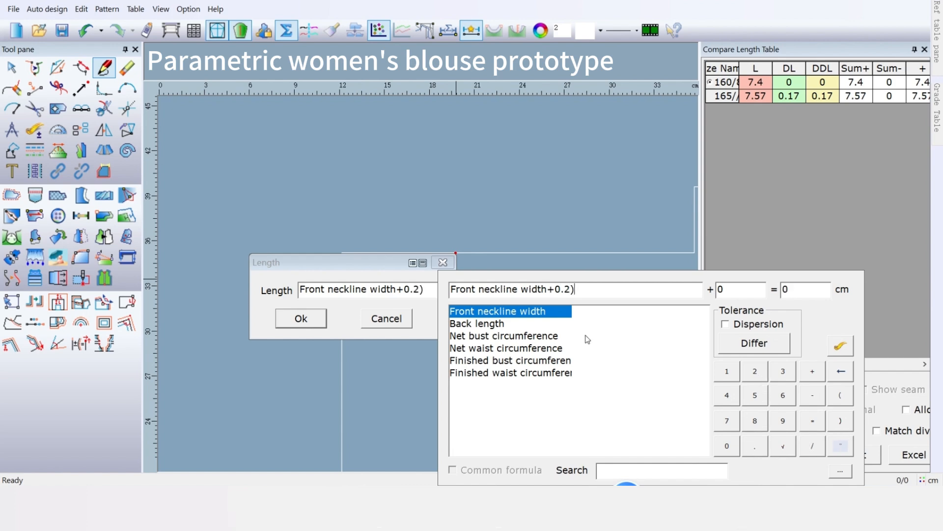
left_click(452, 289)
left_click(840, 395)
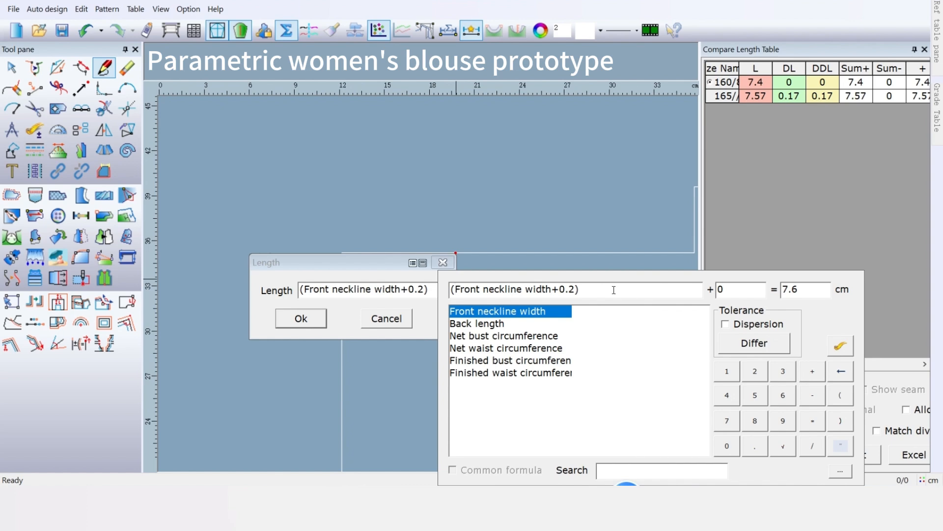
left_click(815, 447)
left_click(785, 376)
left_click(304, 317)
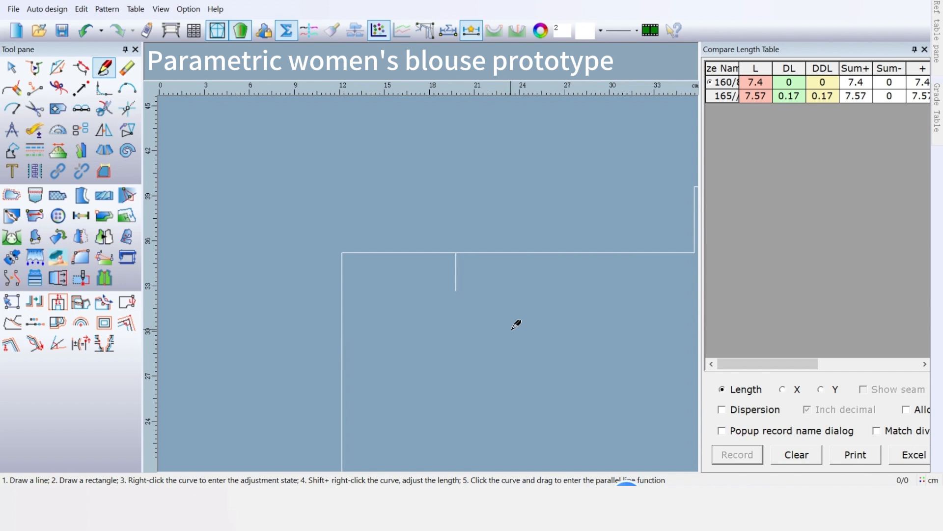
left_click(456, 290)
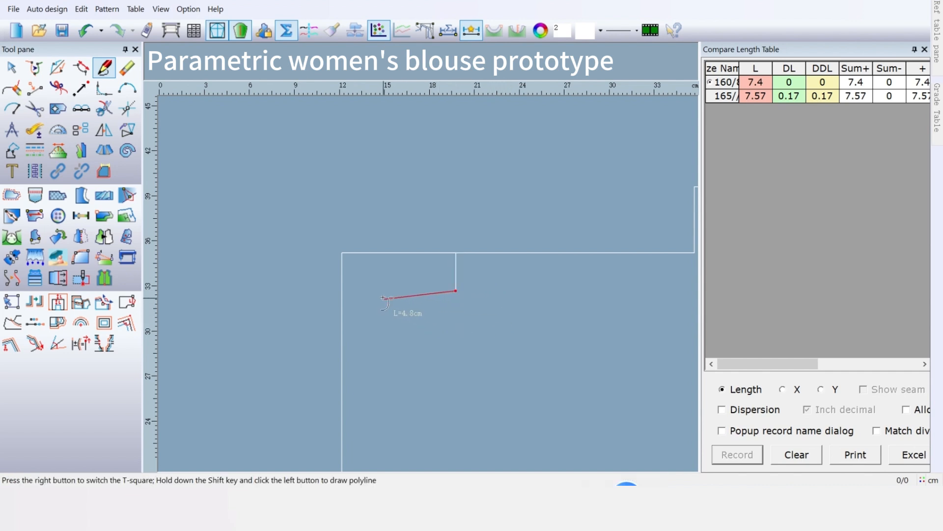
left_click(343, 291)
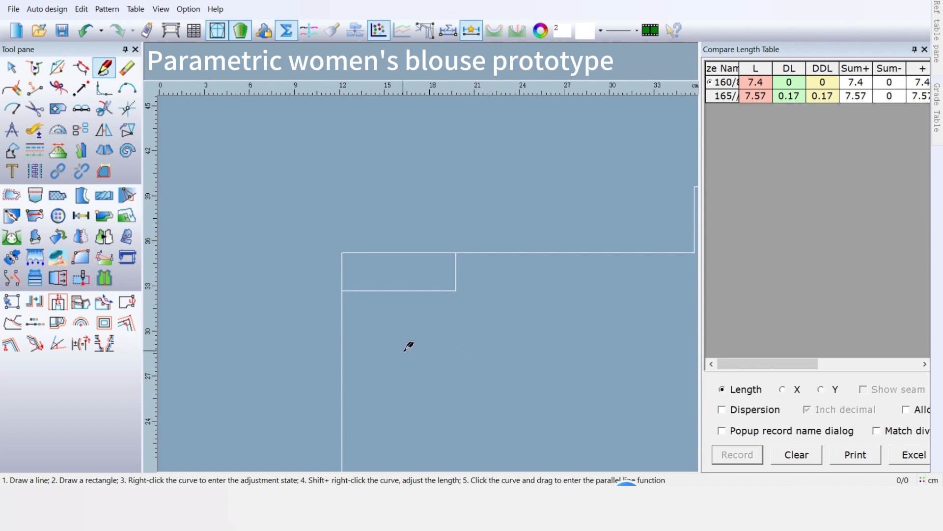
Draw the back neckline curve from the rectangle's lower-left corner through three intermediate points to its upper-right corner
left_click(343, 290)
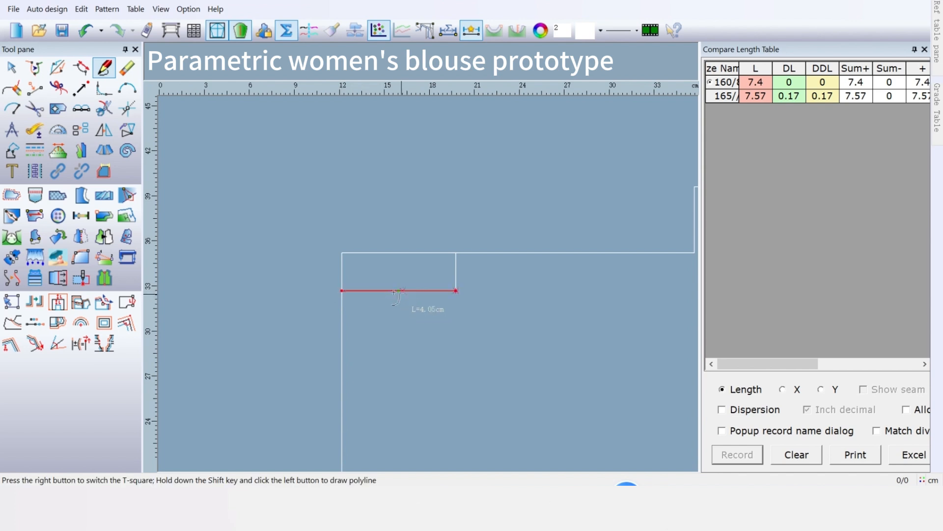
left_click(366, 290)
left_click(411, 285)
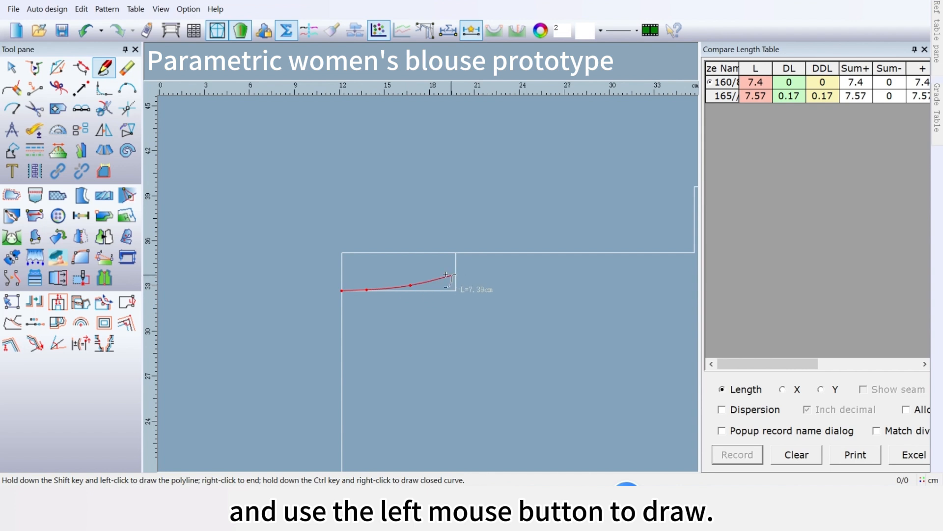
left_click(449, 265)
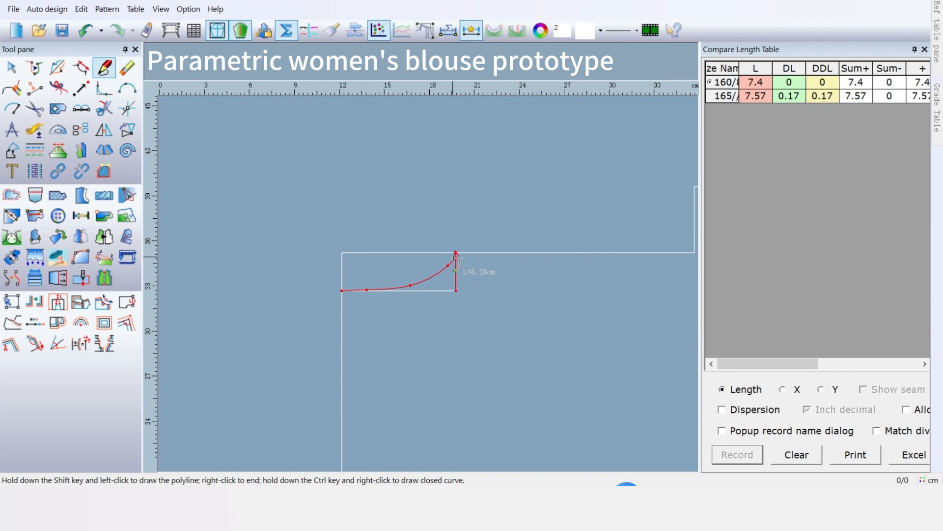
scroll(454, 259, "up", 1)
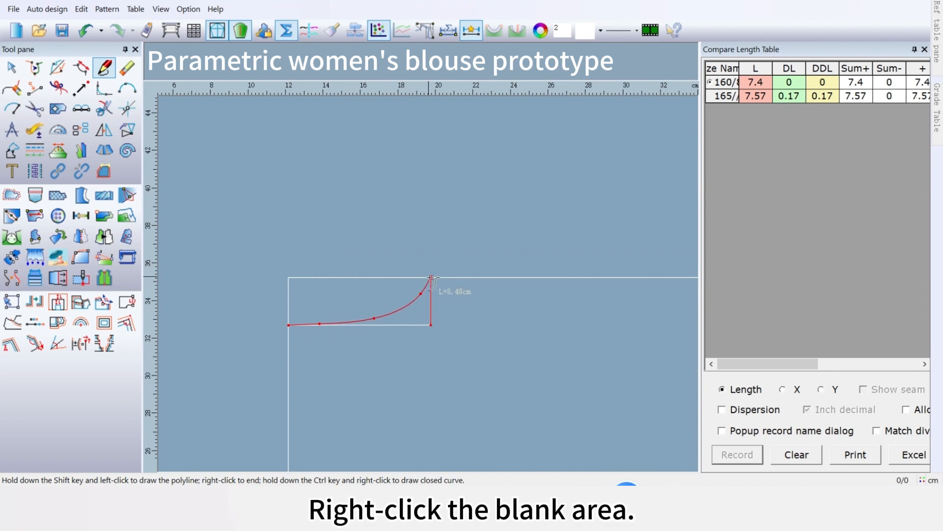
left_click(431, 278)
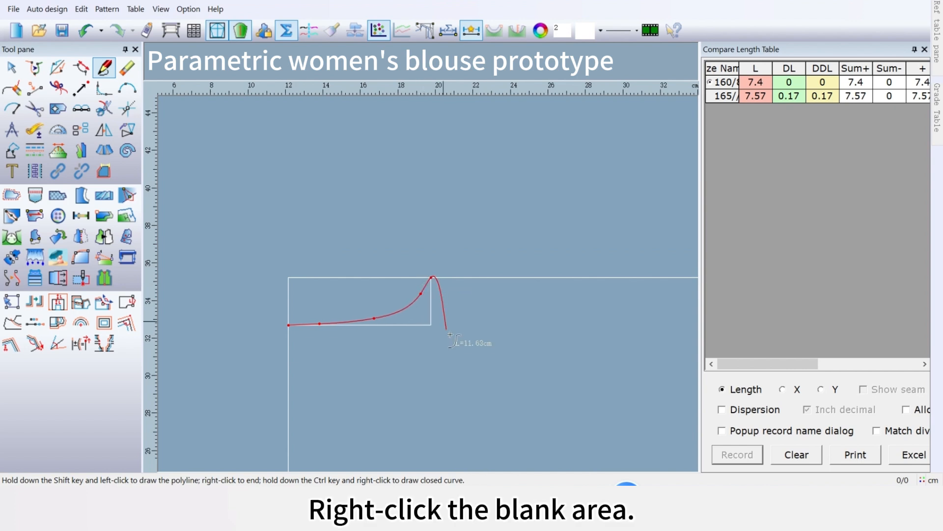
right_click(454, 233)
Draw a parallel of the upper right vertical line on its left side, at distance Net bust circumference/8+6.2
scroll(432, 276, "down", 4)
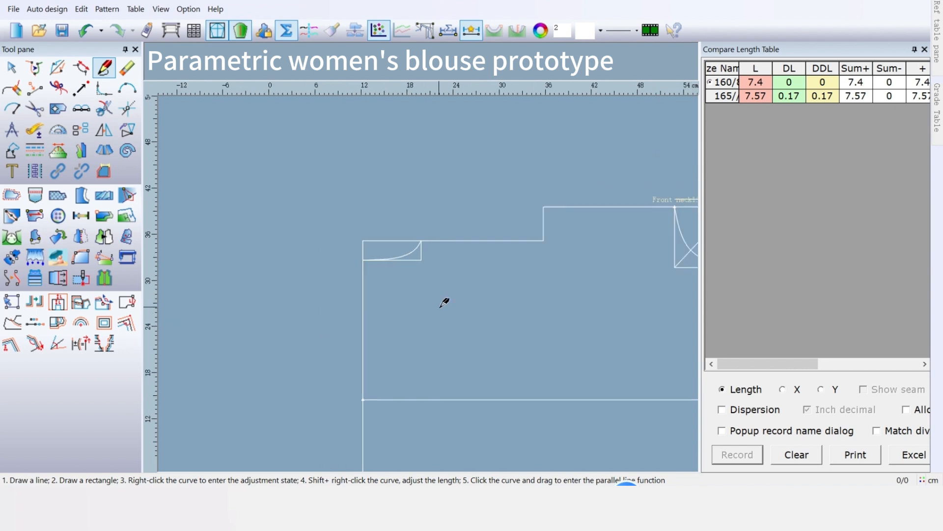
scroll(432, 276, "down", 1)
scroll(432, 278, "down", 1)
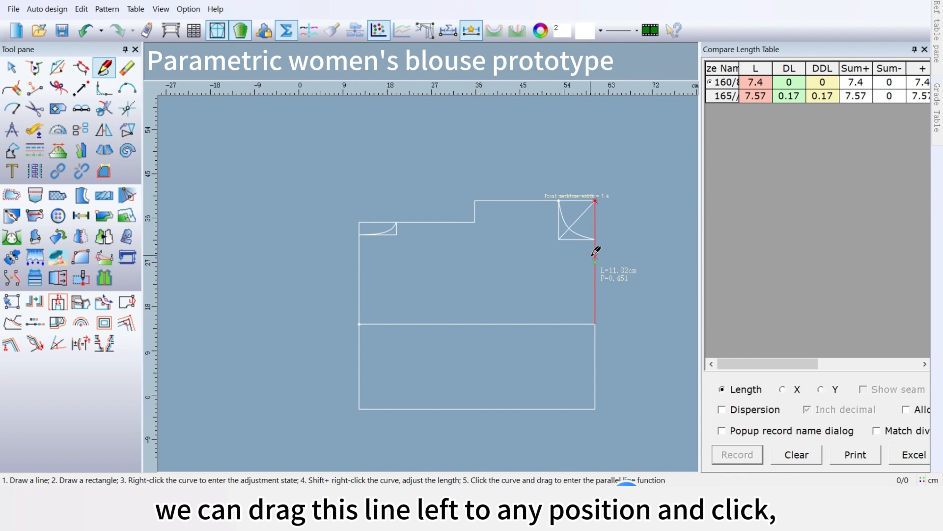
left_click_drag(592, 248, 509, 262)
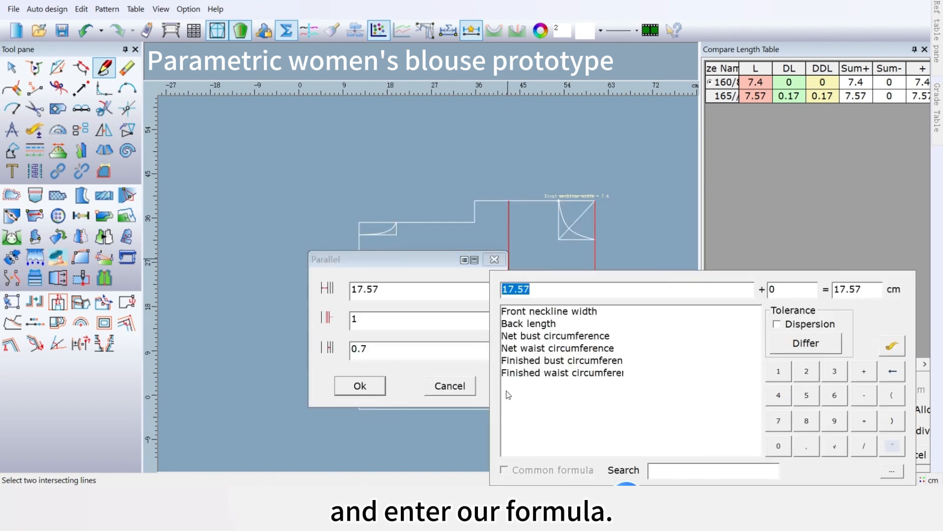
left_click(536, 336)
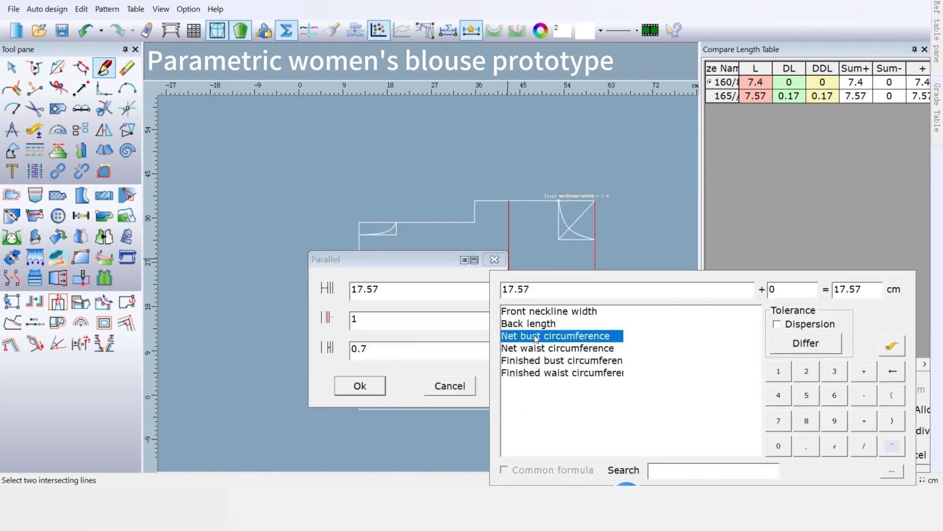
double_click(536, 336)
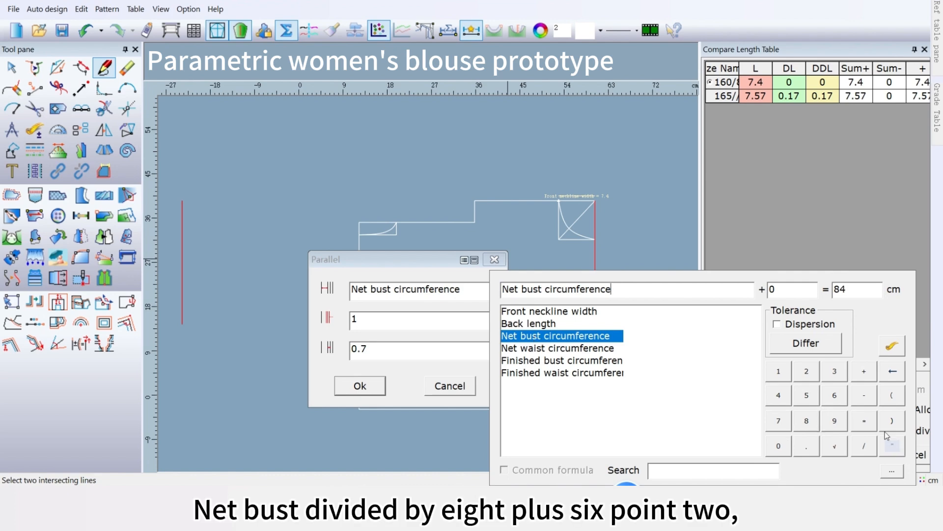
left_click(869, 449)
left_click(810, 424)
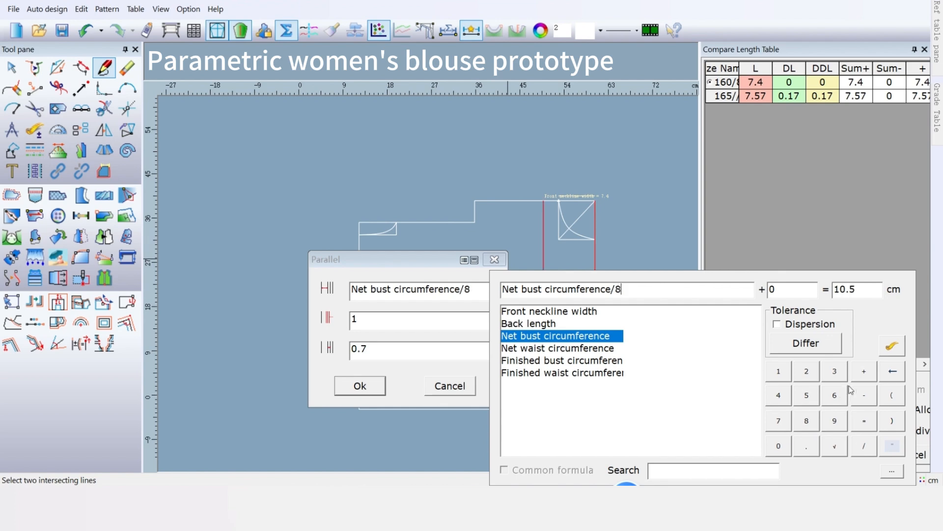
left_click(865, 377)
left_click(841, 396)
left_click(865, 401)
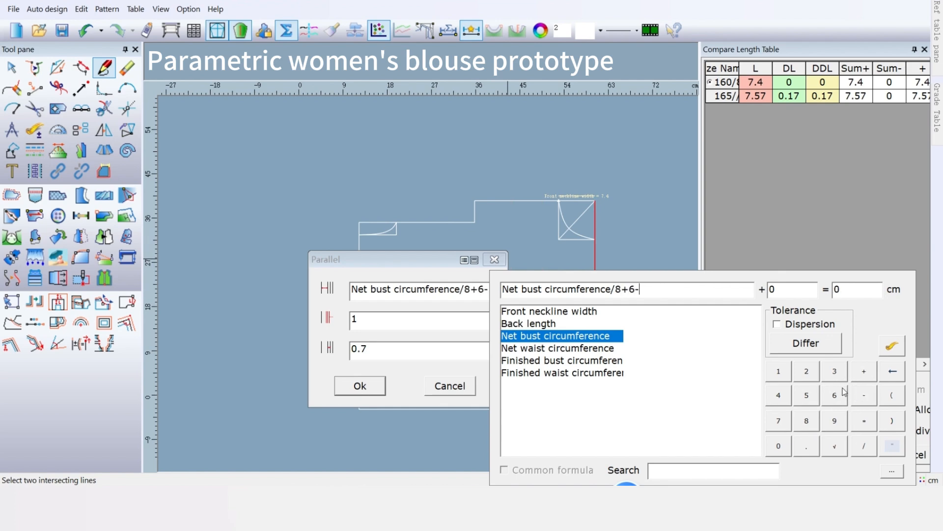
left_click(892, 372)
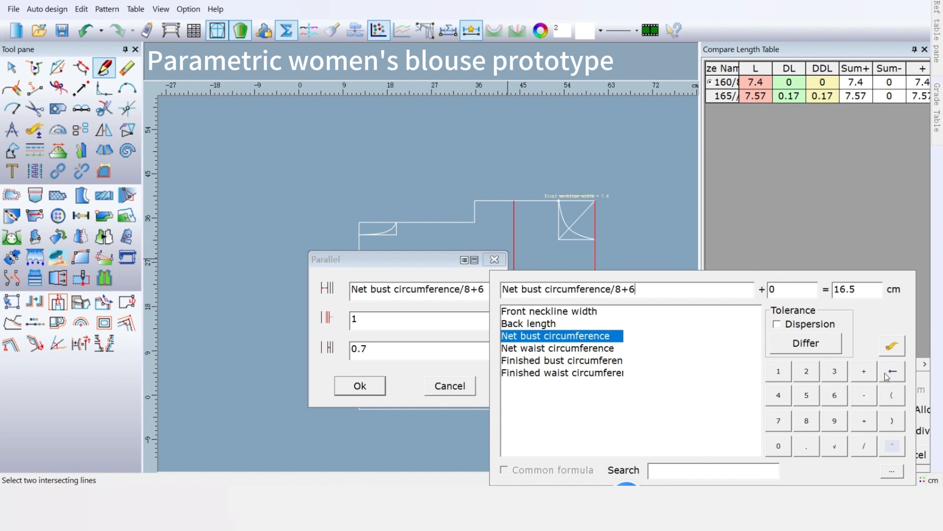
left_click(807, 446)
left_click(806, 371)
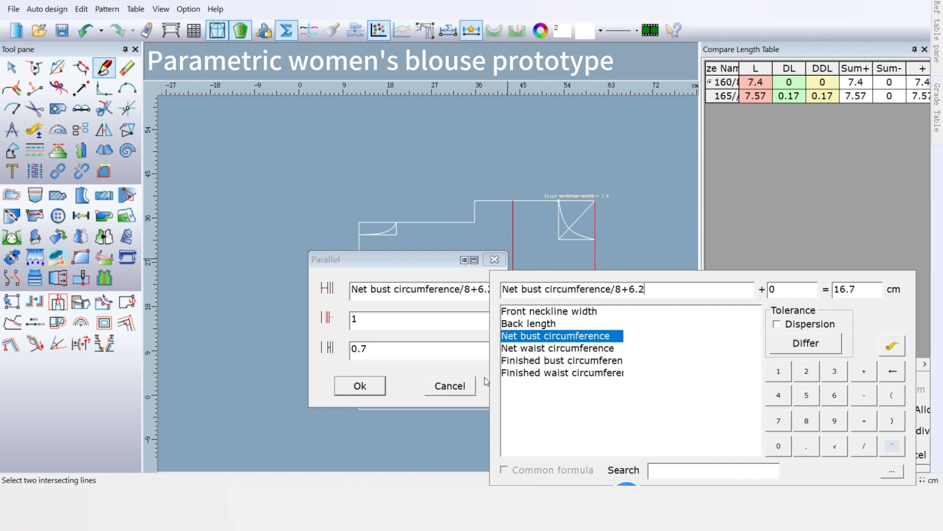
left_click(361, 385)
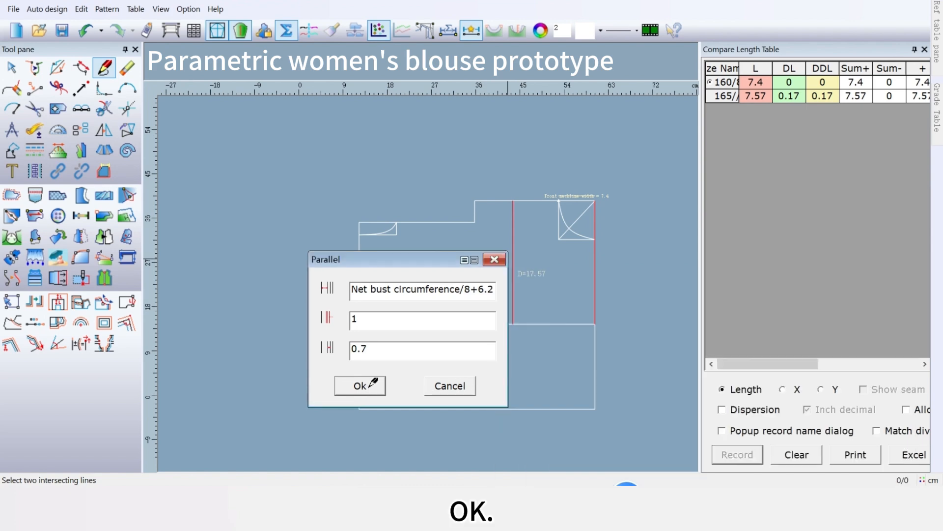
left_click(361, 386)
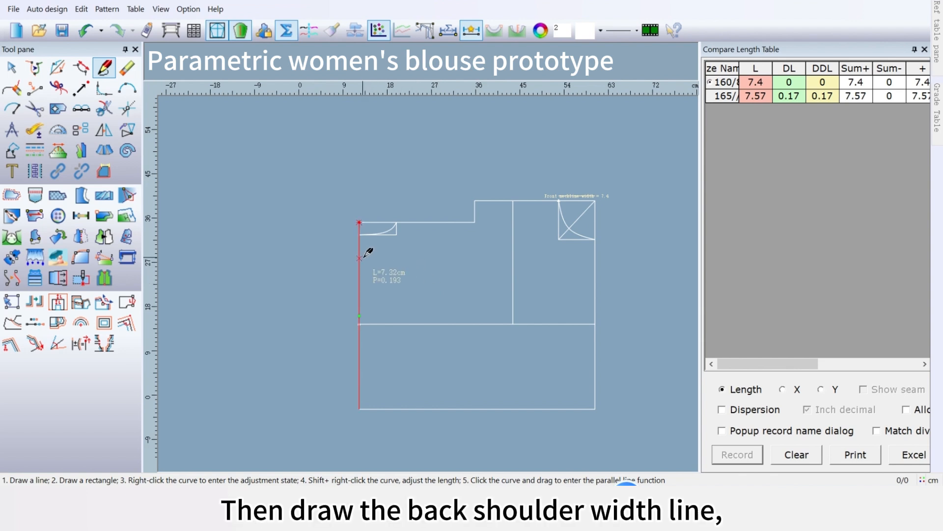
Start a parallel of the back section's left vertical line on its right side, bounded by the upper horizontal line and the lower inner horizontal line
left_click_drag(364, 252, 394, 280)
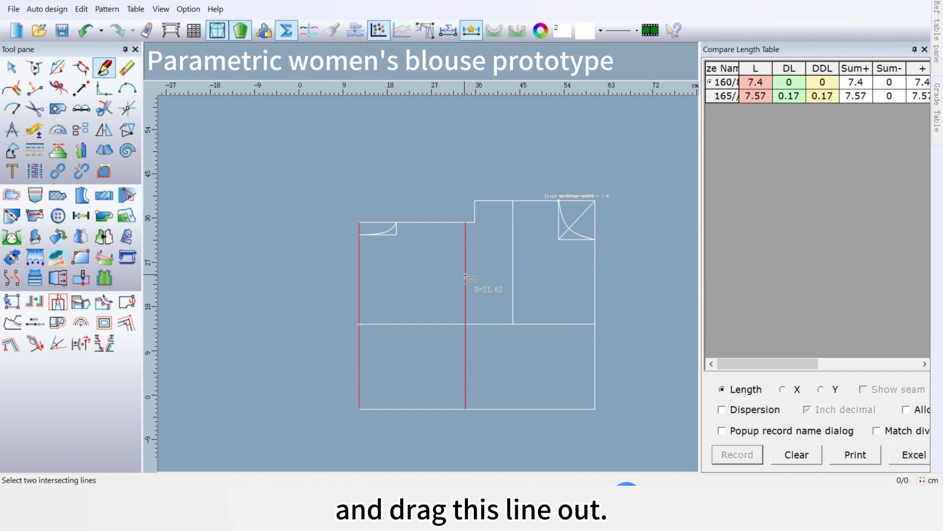
mouse_move(466, 277)
left_mouse_down()
mouse_move(467, 285)
mouse_move(465, 241)
mouse_move(459, 278)
left_mouse_up()
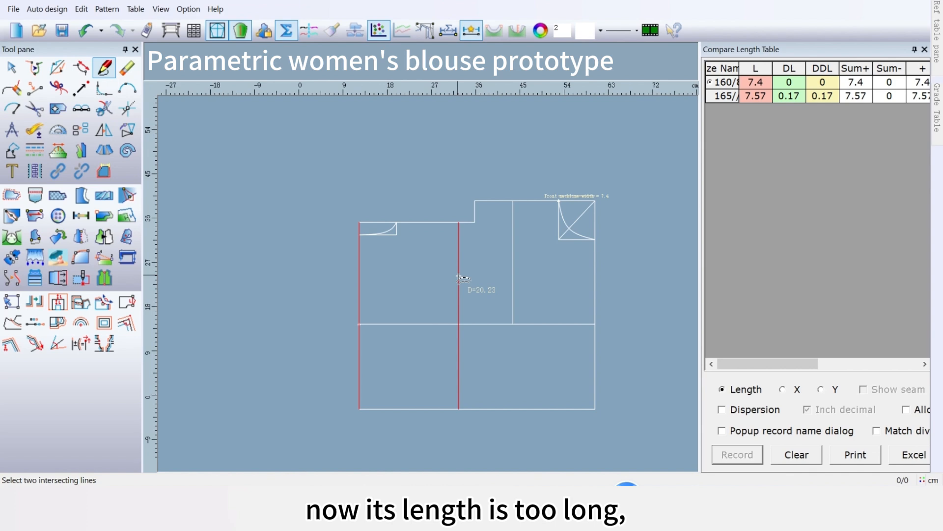
left_click(450, 224)
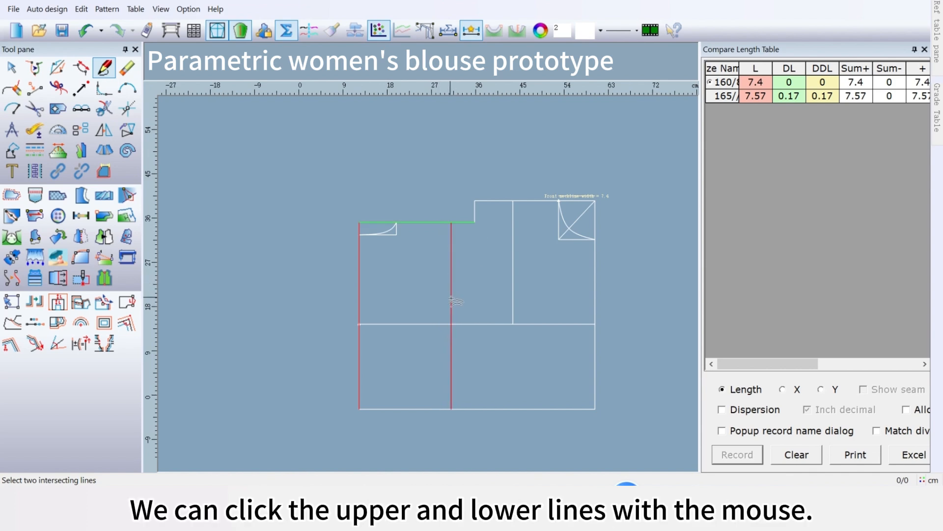
left_click(447, 324)
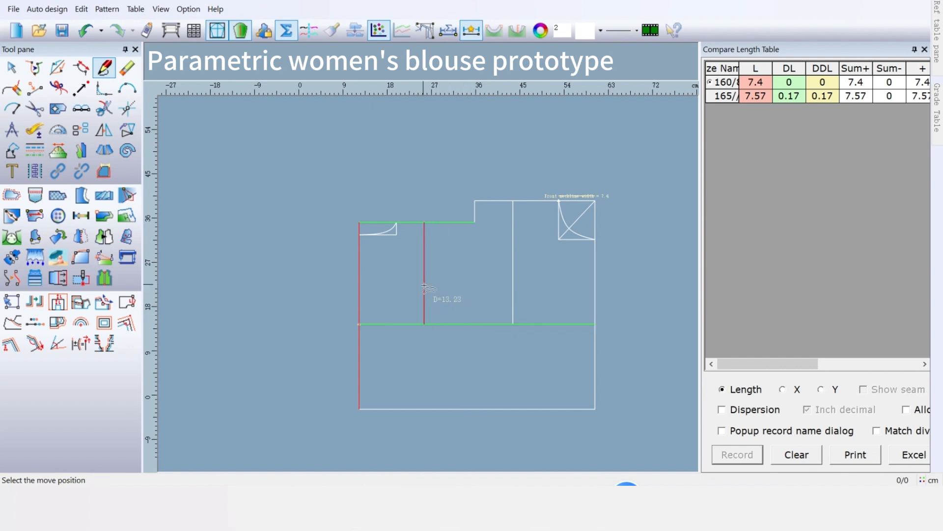
Place the back shoulder width parallel at distance Net bust circumference/8+7.4
left_click(457, 284)
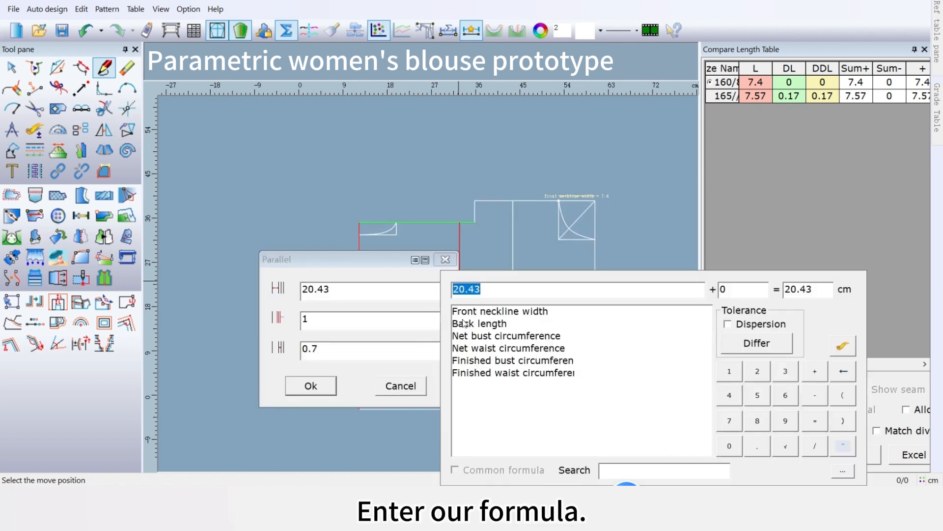
double_click(509, 339)
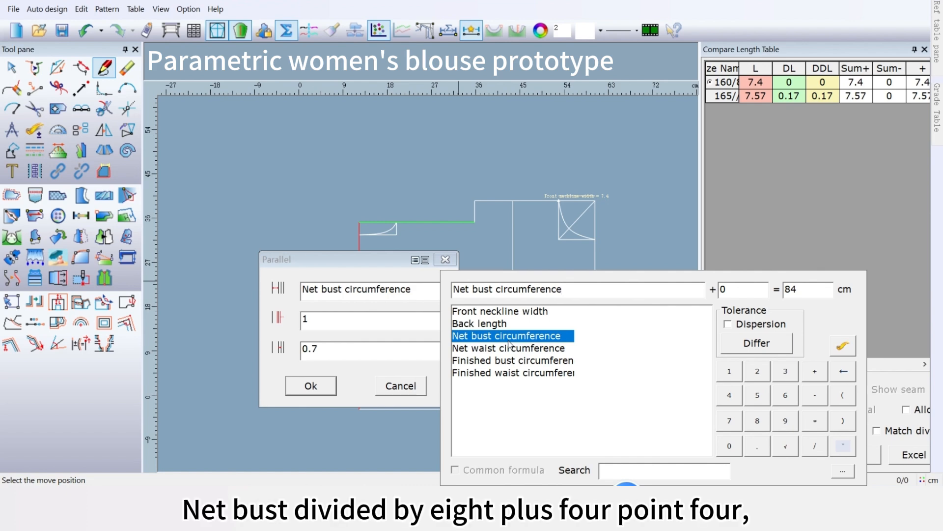
left_click(815, 445)
left_click(759, 423)
left_click(813, 376)
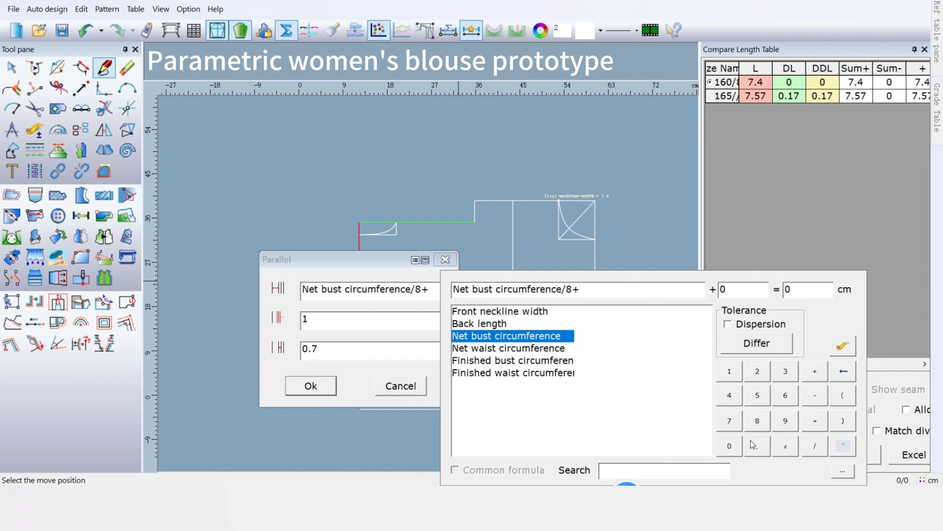
left_click(740, 419)
left_click(757, 445)
left_click(737, 397)
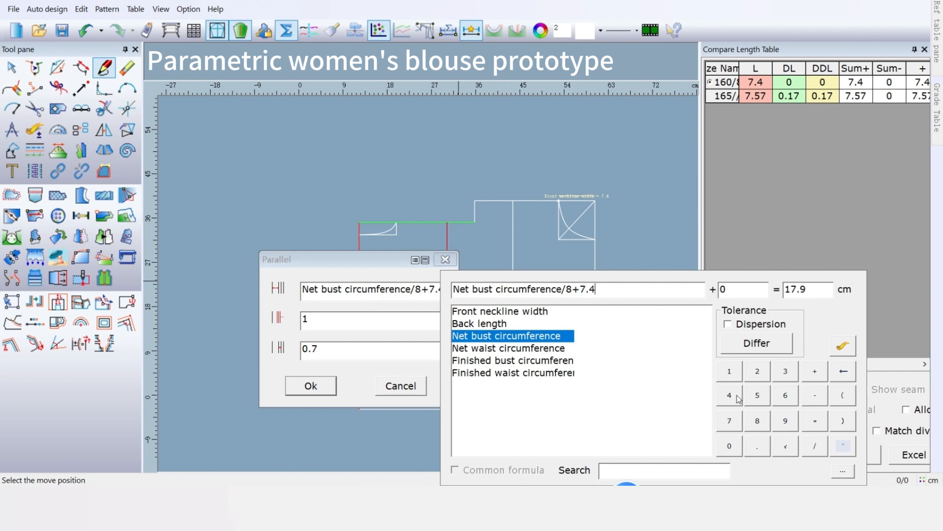
left_click(328, 387)
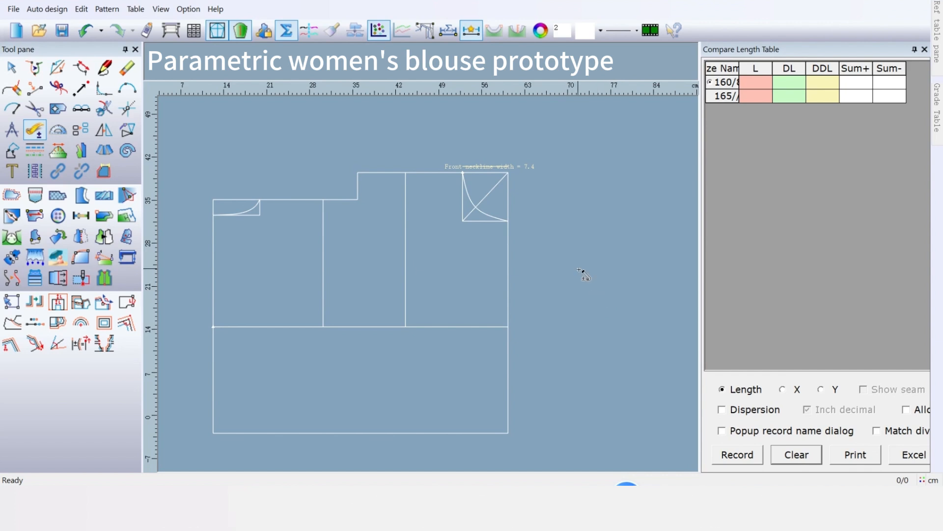
Add a non-length measurement named Front shoulder slope line to the size table, with base-size value 22
left_click(143, 18)
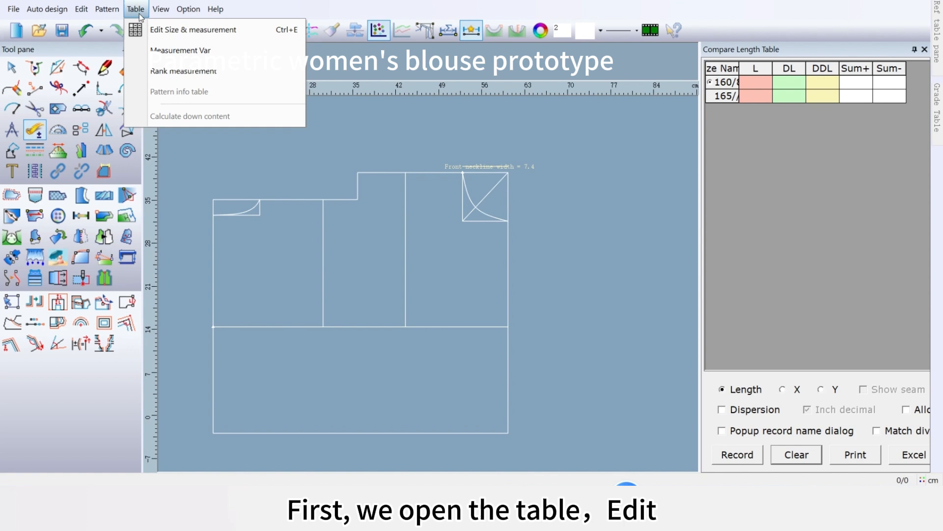
left_click(170, 38)
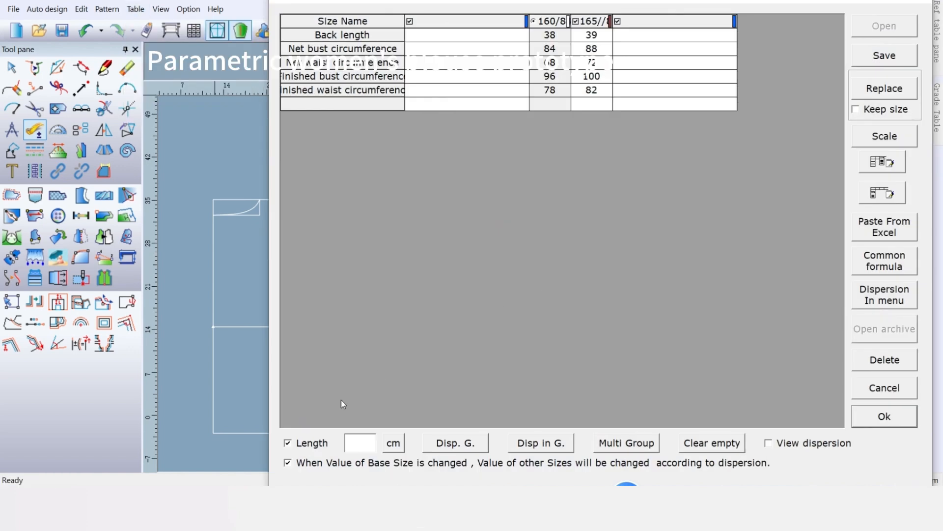
left_click(288, 443)
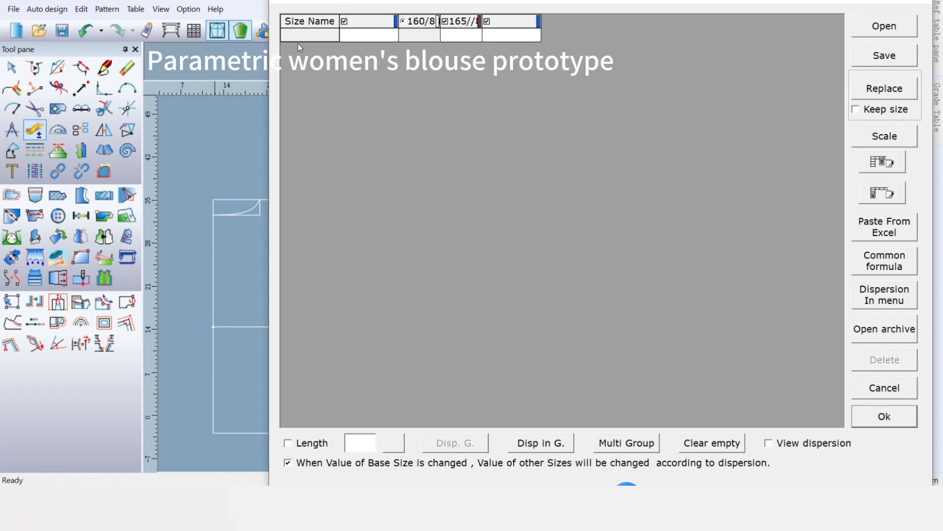
left_click(310, 36)
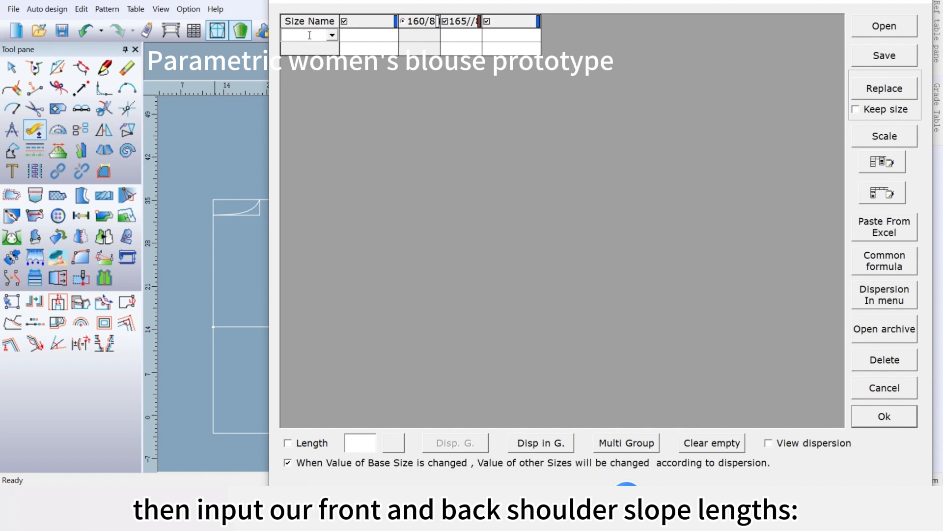
type("slope line")
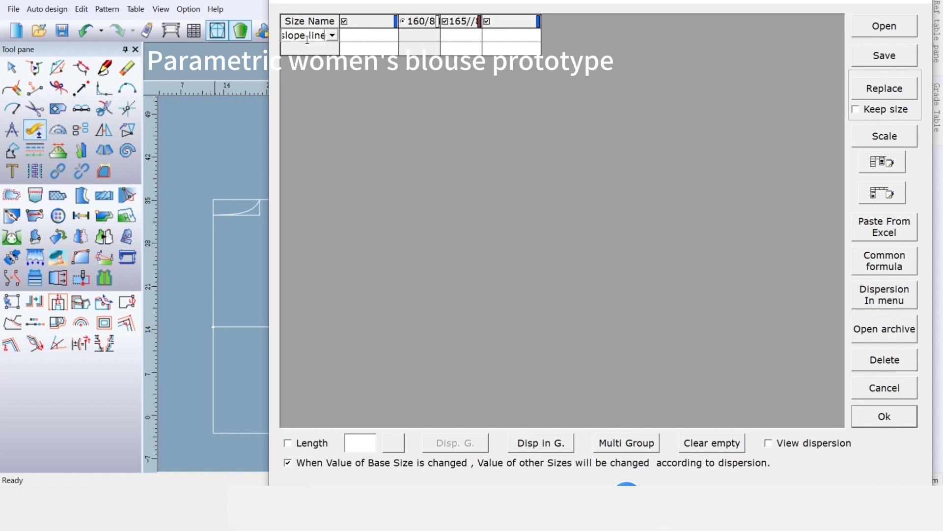
left_click(423, 35)
type("22")
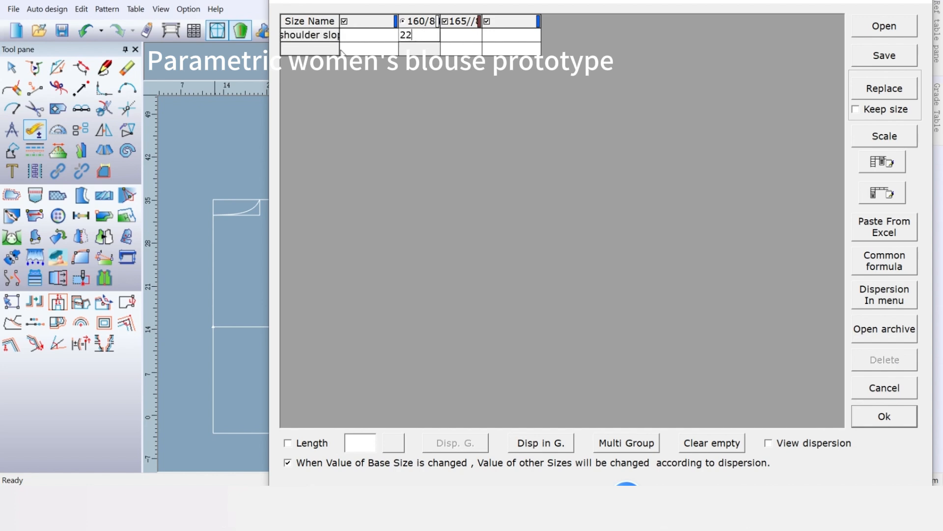
Add a Back shoulder slope line measurement below it, with base-size value 18
left_click(310, 48)
type("shoulder slope line")
left_click_drag(294, 48, 275, 48)
type("Back")
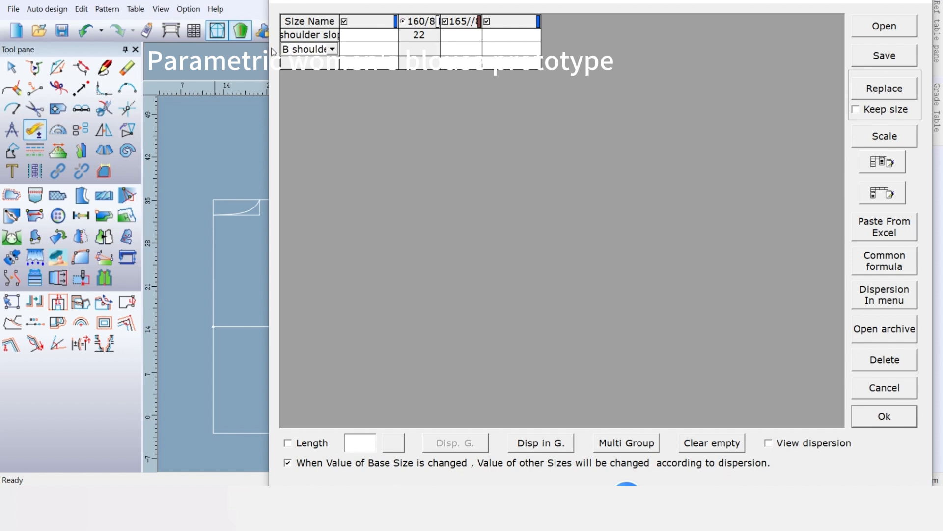
left_click(420, 49)
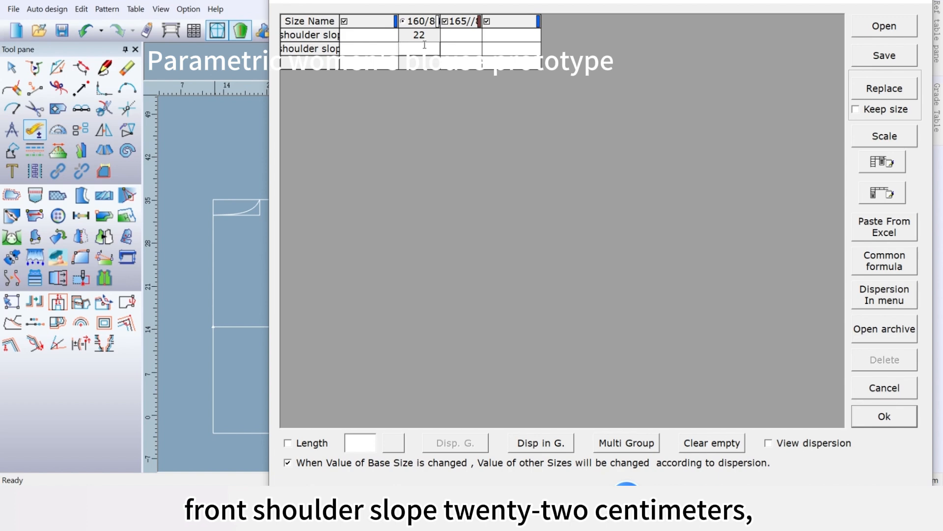
type("1")
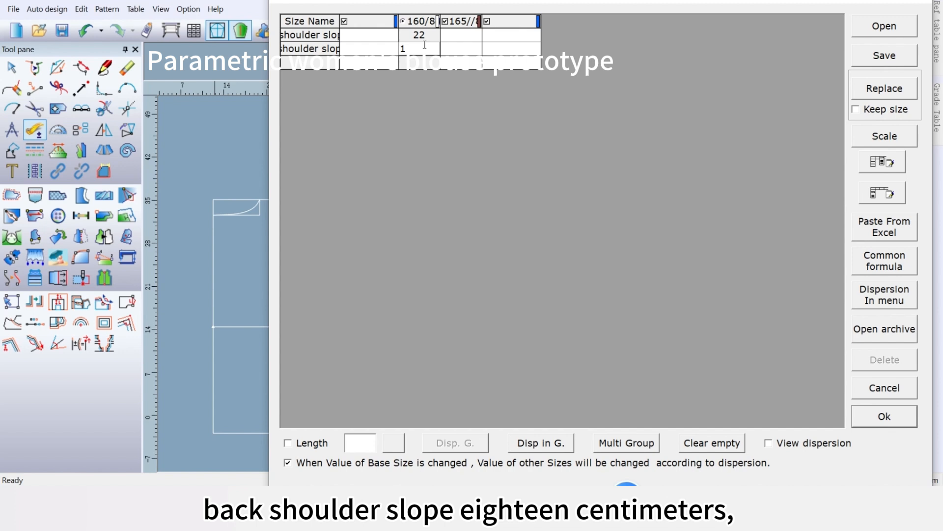
type("8")
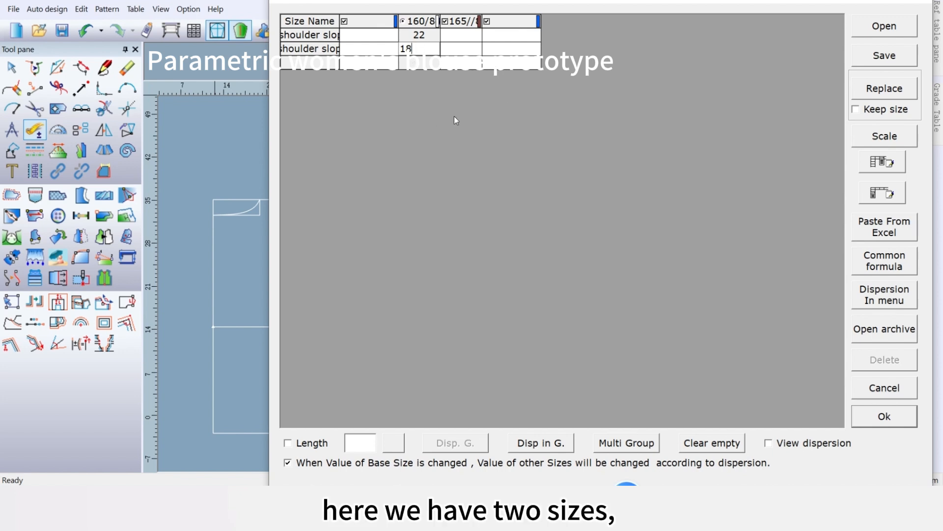
Apply the in-group size difference to both shoulder slope rows to fill size 165, and accept the size table
left_click(538, 445)
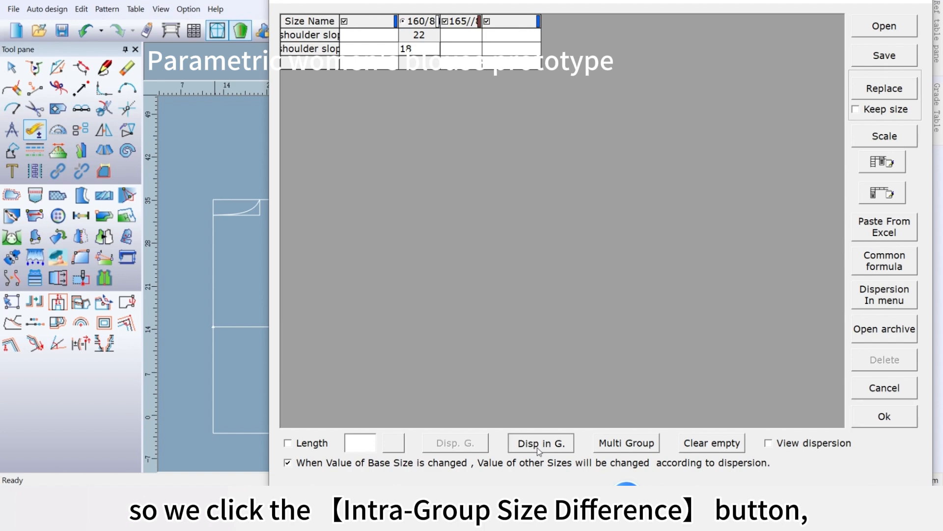
left_click(427, 34)
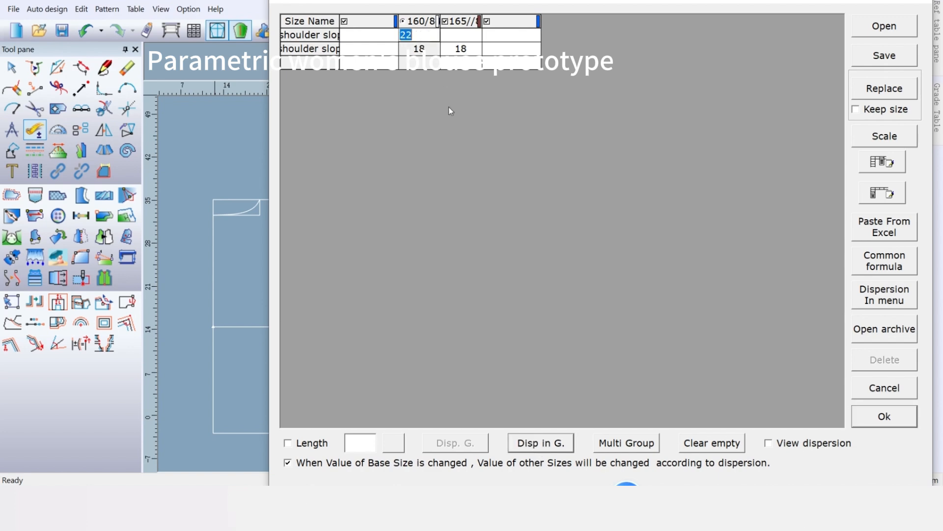
left_click(544, 444)
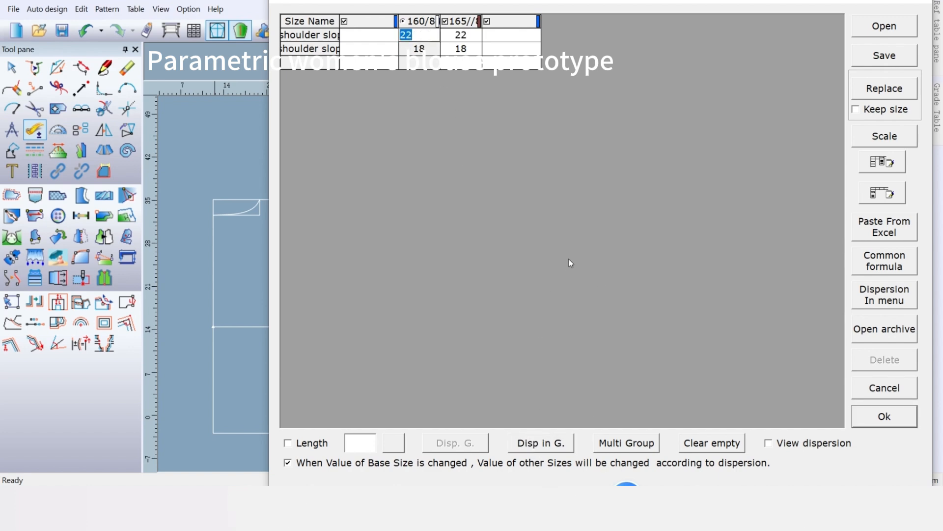
left_click(863, 420)
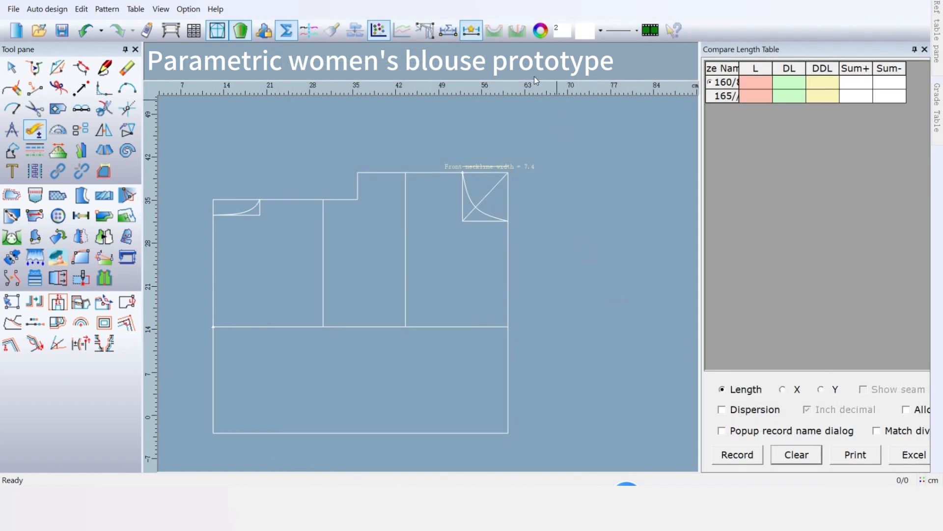
Start an angled line from the front neckline curve's upper end down to the left, using the top horizontal line as the angle reference
left_click(129, 112)
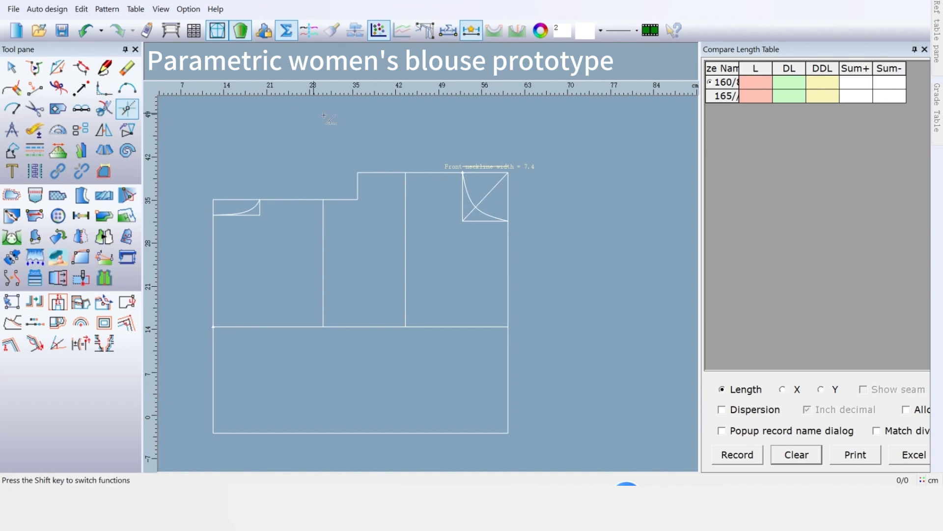
scroll(442, 196, "up", 2)
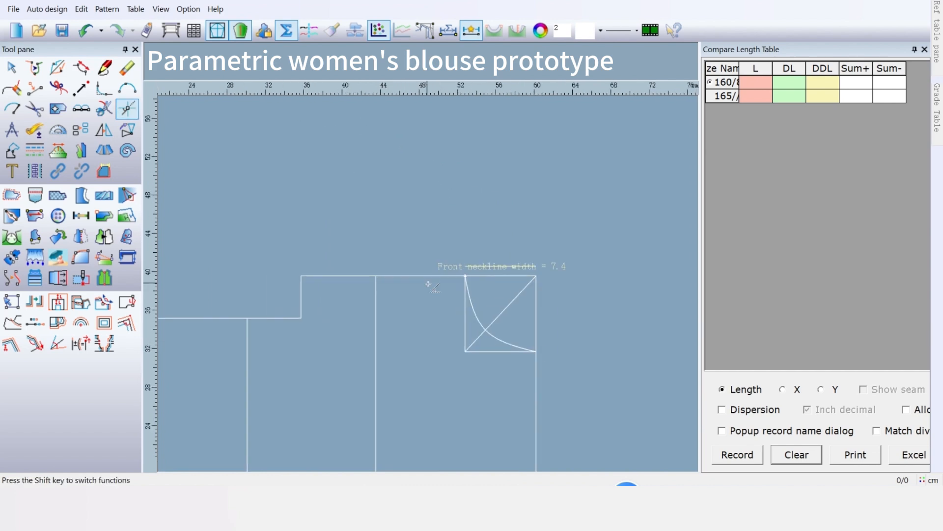
scroll(440, 329, "up", 1)
left_click(437, 214)
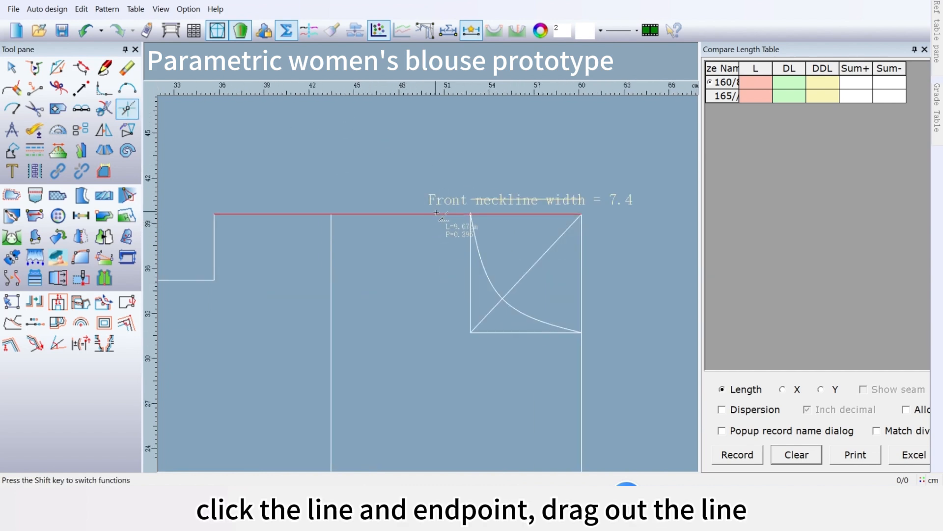
left_click(471, 213)
left_click(470, 214)
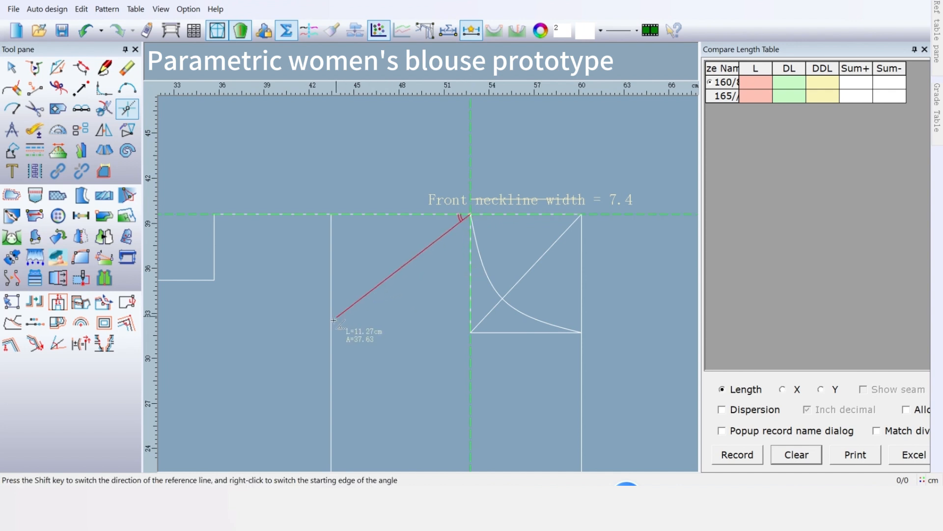
left_click(321, 328)
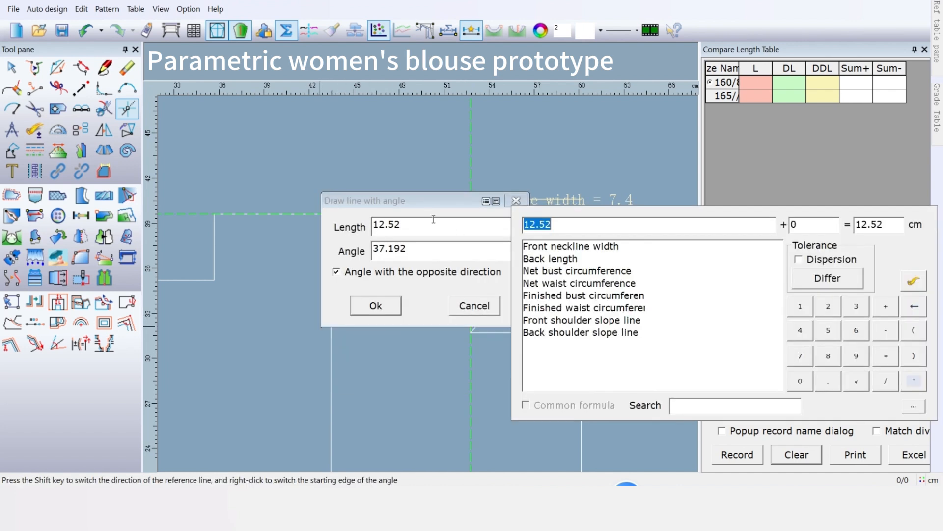
Give the front shoulder line a length of 13 cm and the Front shoulder slope line variable as its angle
mouse_move(420, 207)
left_mouse_down()
mouse_move(496, 226)
mouse_move(498, 246)
left_mouse_up()
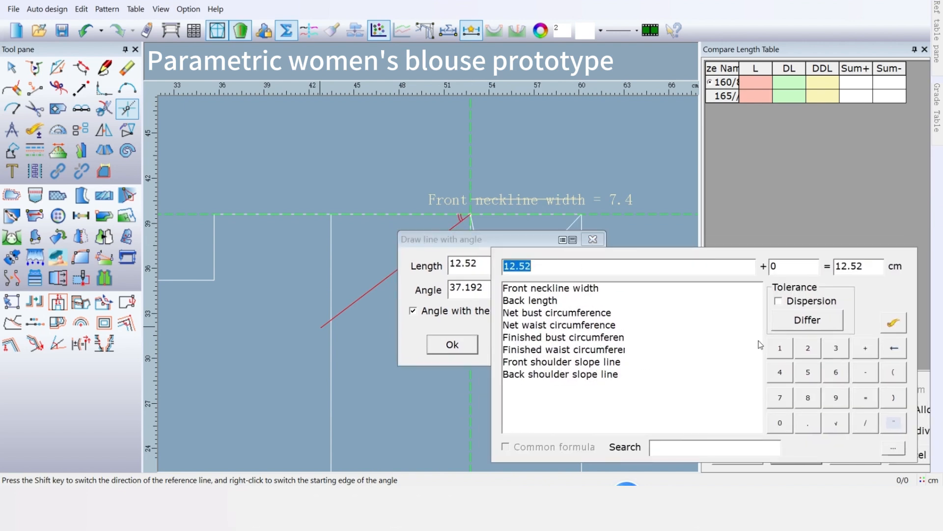
left_click(781, 349)
left_click(825, 351)
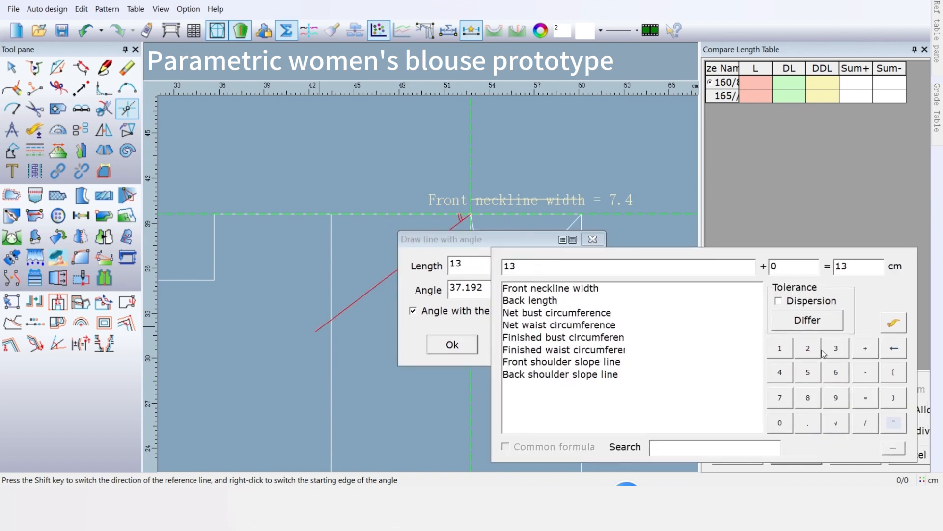
left_click(465, 286)
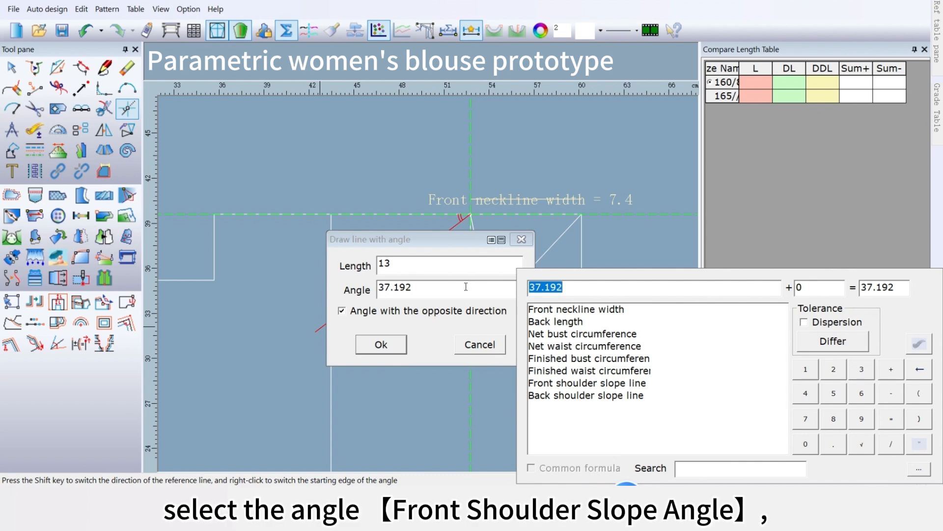
left_click(582, 386)
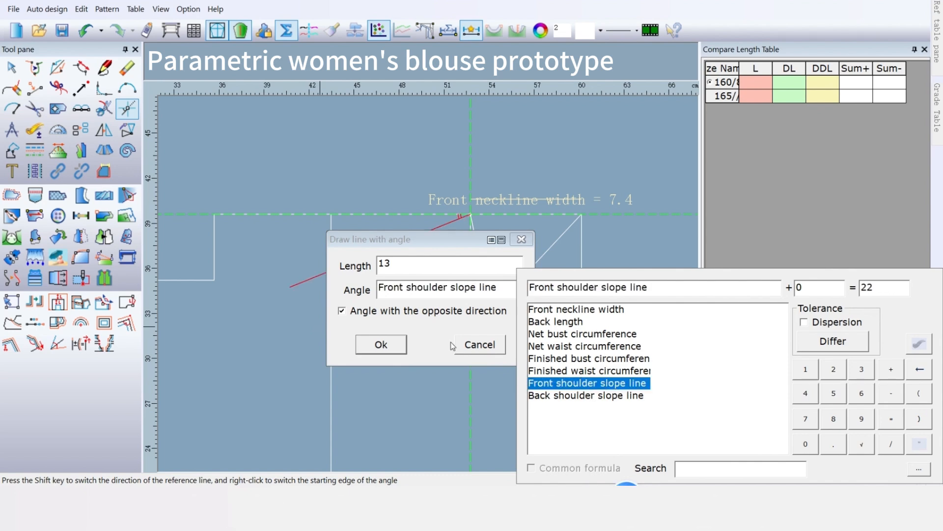
left_click(390, 349)
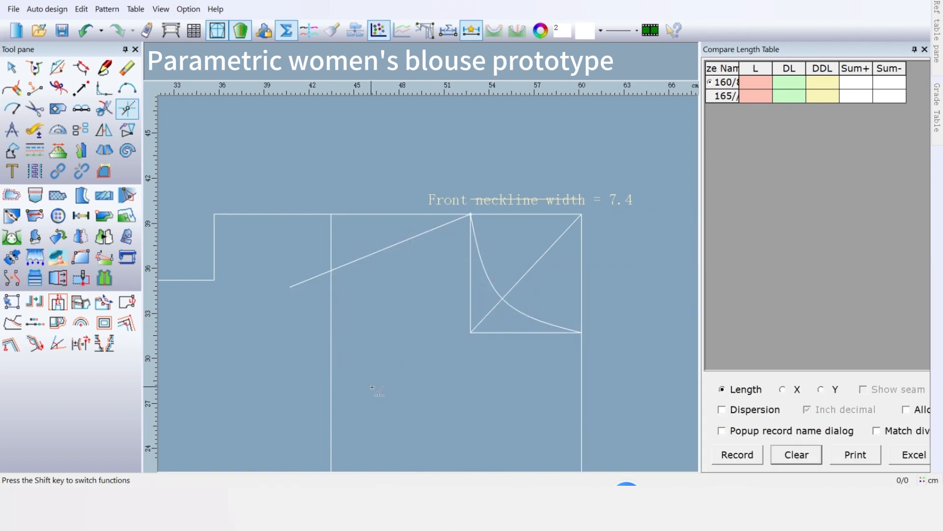
Place a point on the front shoulder line 1.8 cm from its outer lower end
scroll(379, 368, "down", 2)
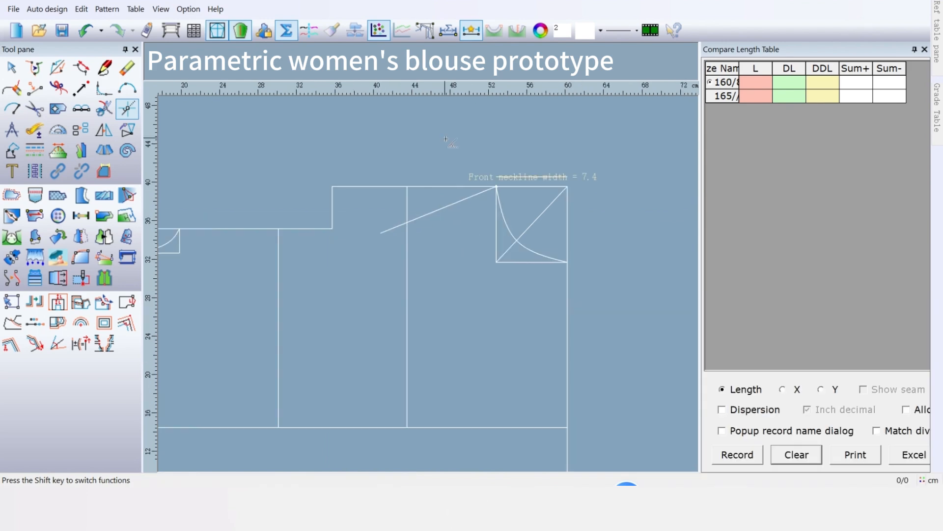
left_click(35, 88)
scroll(391, 231, "up", 2)
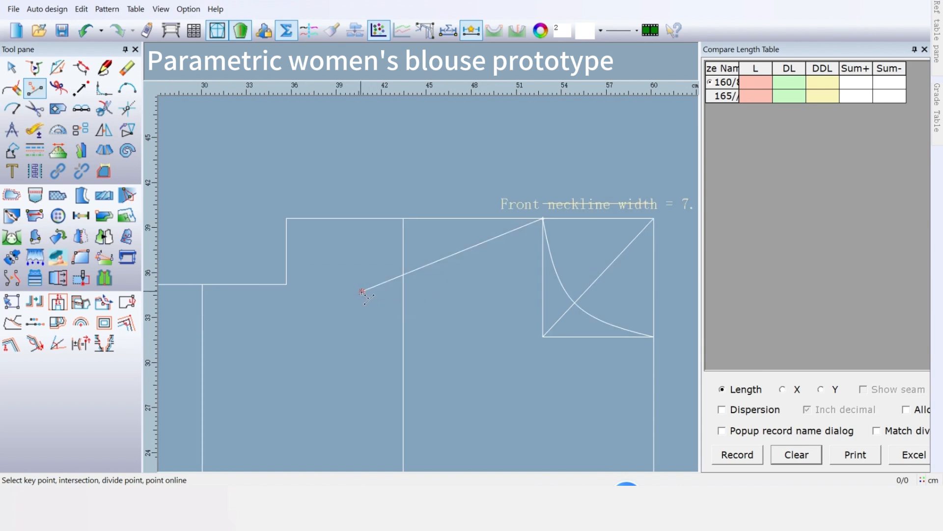
left_click(362, 292)
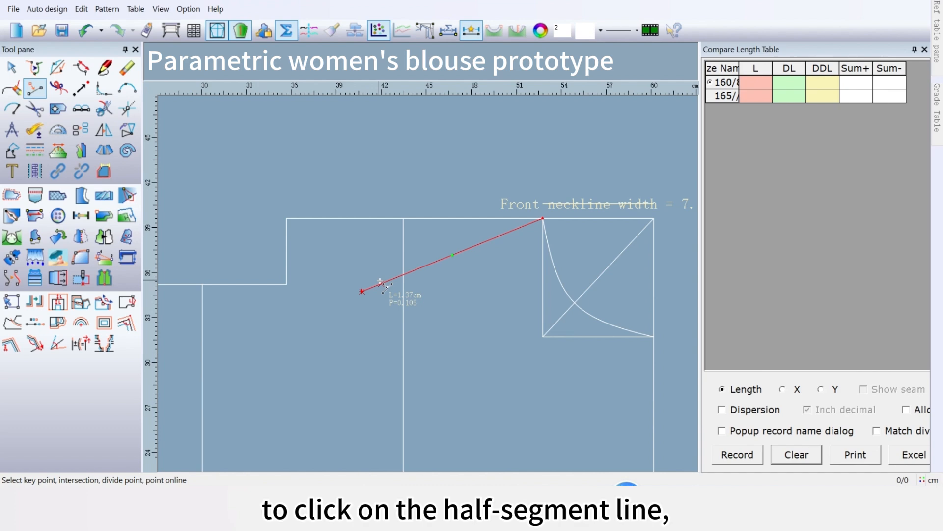
left_click(377, 284)
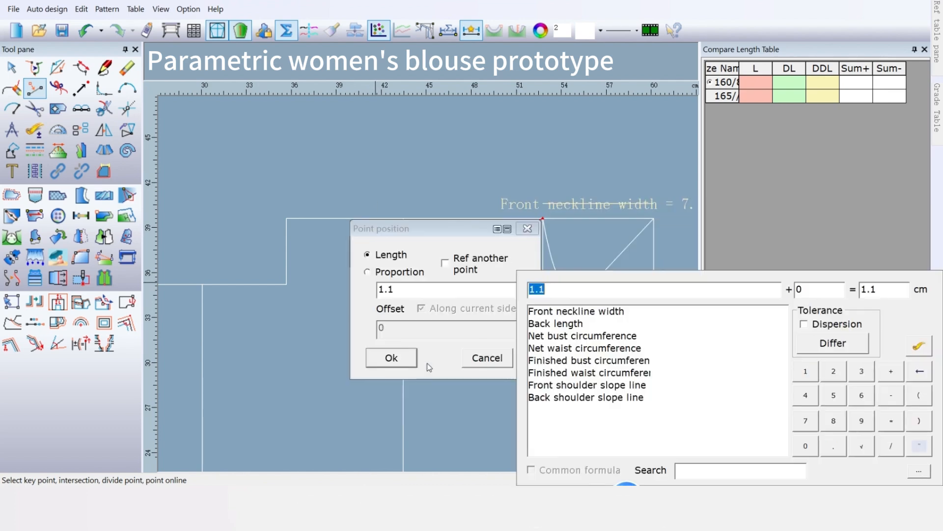
left_click_drag(415, 215, 511, 211)
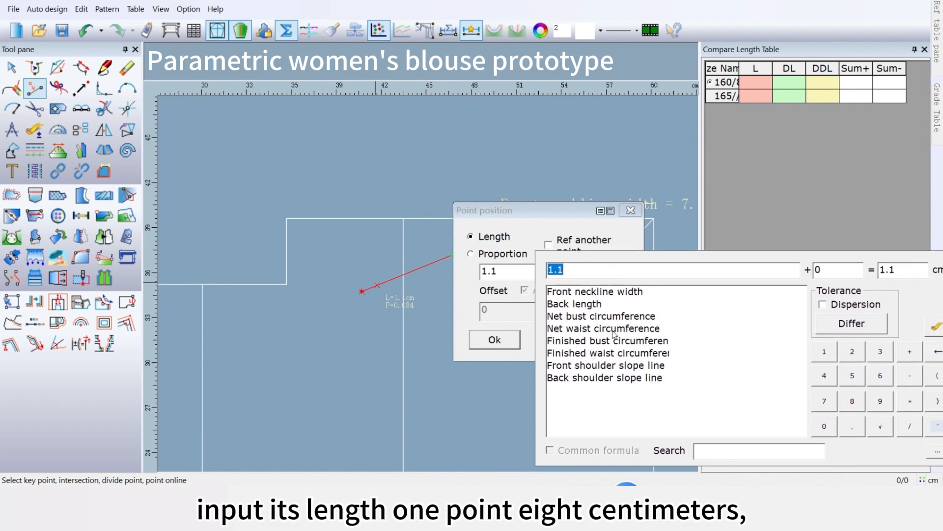
type("1.")
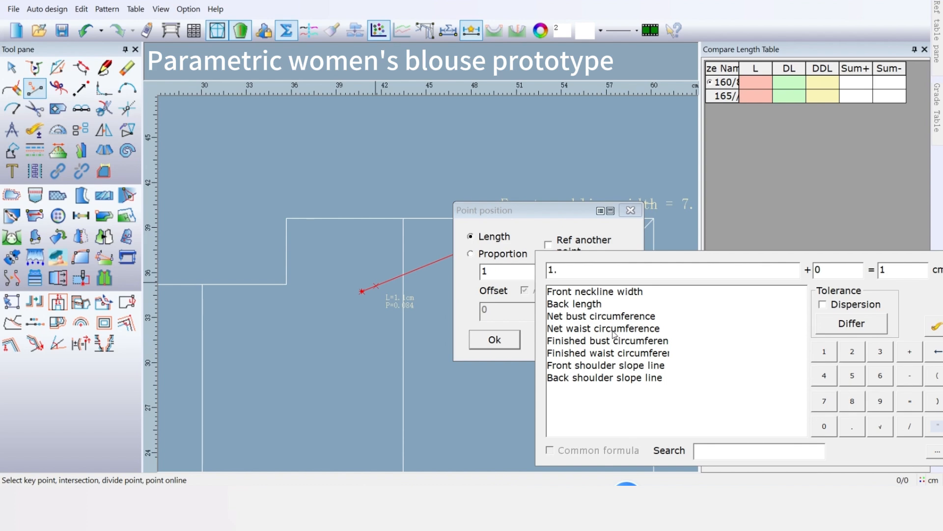
type("8")
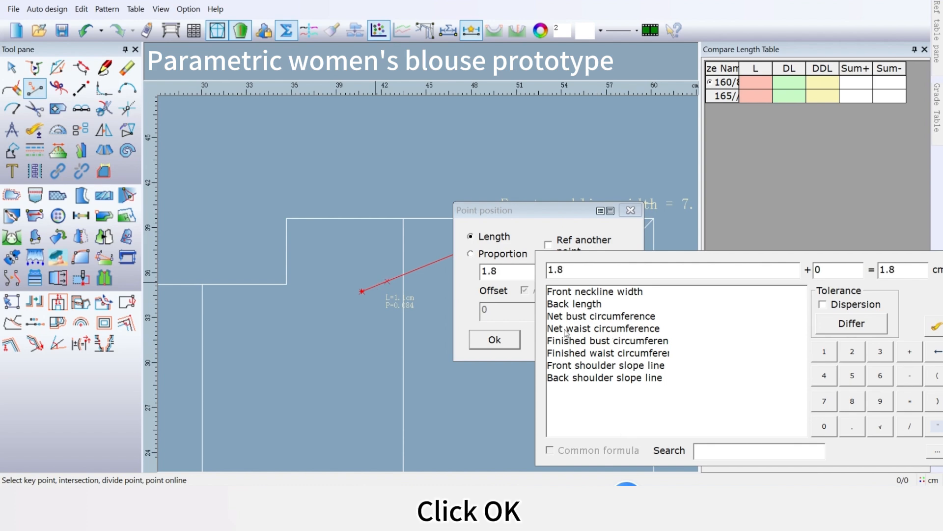
left_click(514, 339)
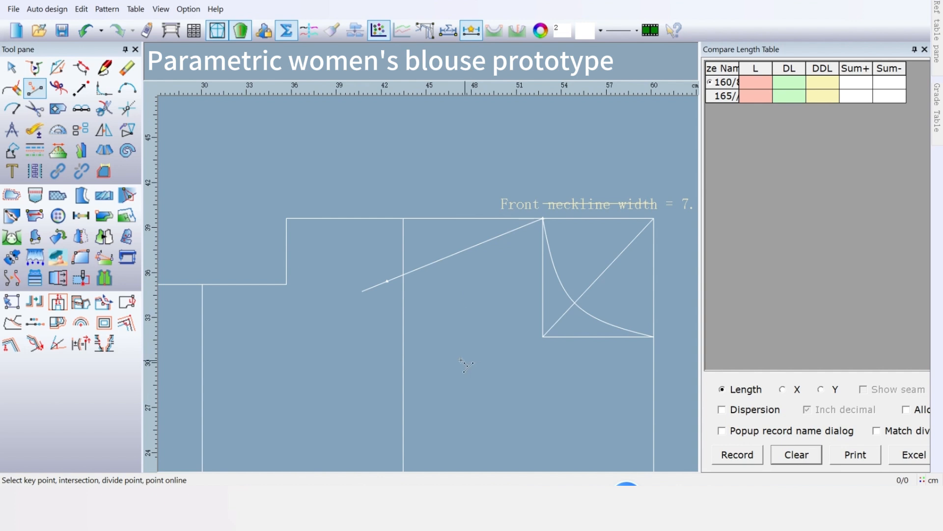
Connect the new shoulder point horizontally to the vertical front width line with the Intelligent pen's T-line
left_click(104, 67)
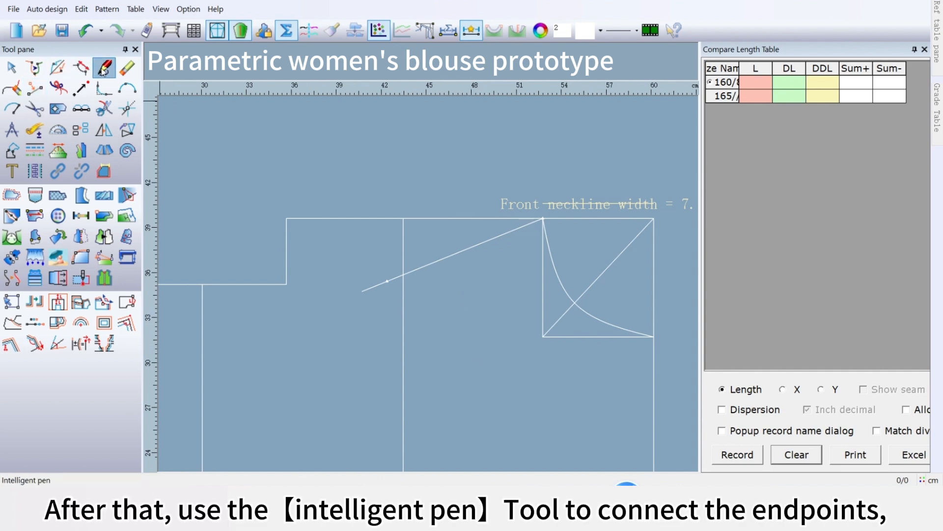
left_click(388, 281)
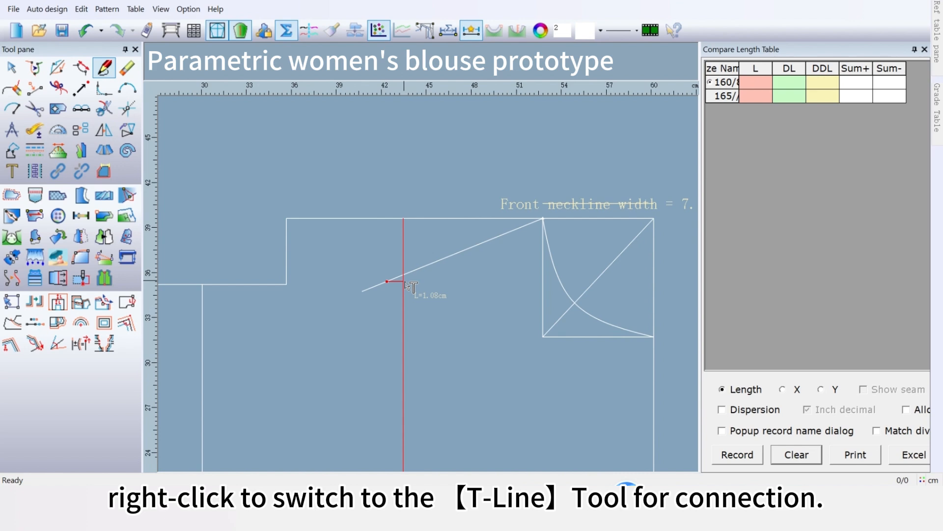
left_click(406, 283)
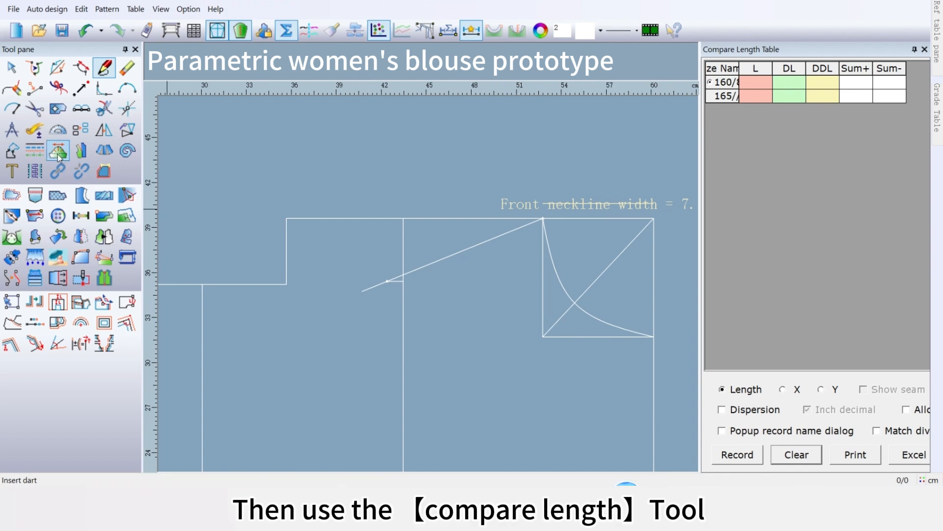
Measure the front shoulder line from the neckline end to the 1.8 cm point with Compare Length and record it as a variable
left_click(35, 129)
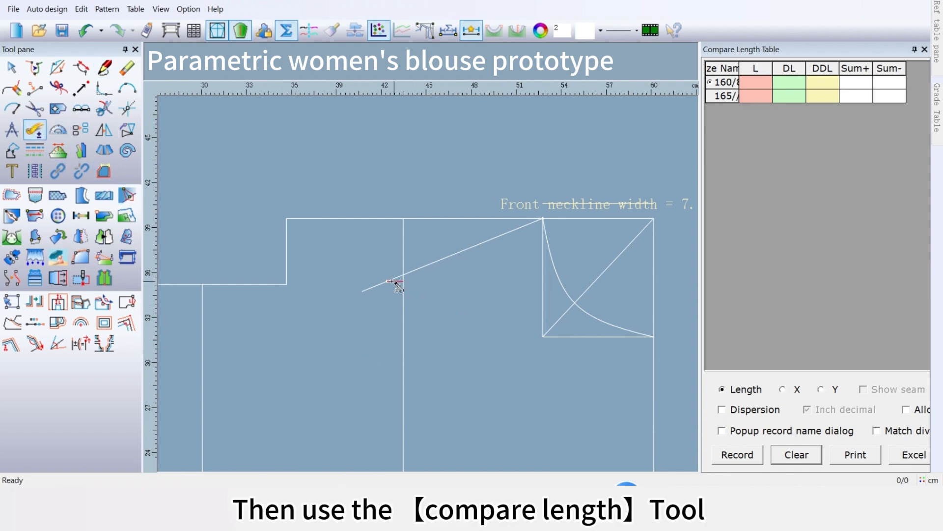
scroll(487, 271, "up", 1)
left_click_drag(491, 225, 318, 297)
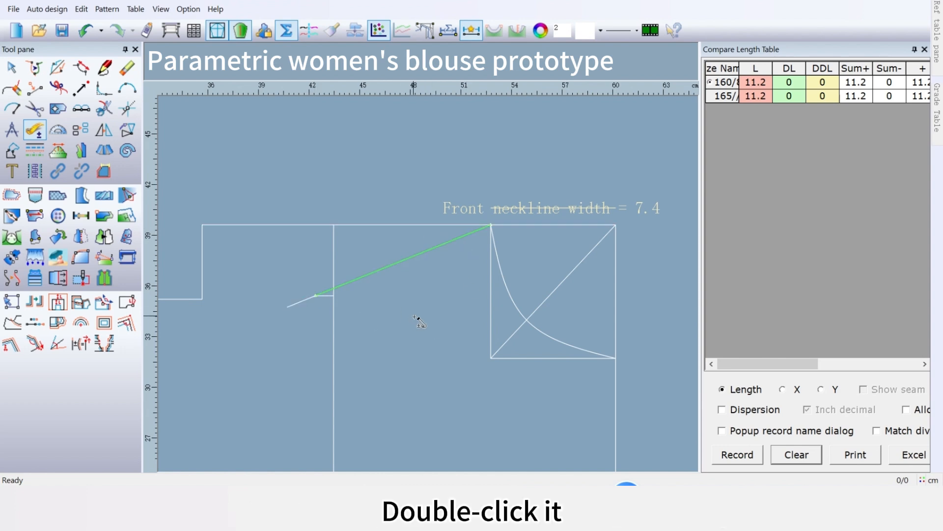
left_click(745, 457)
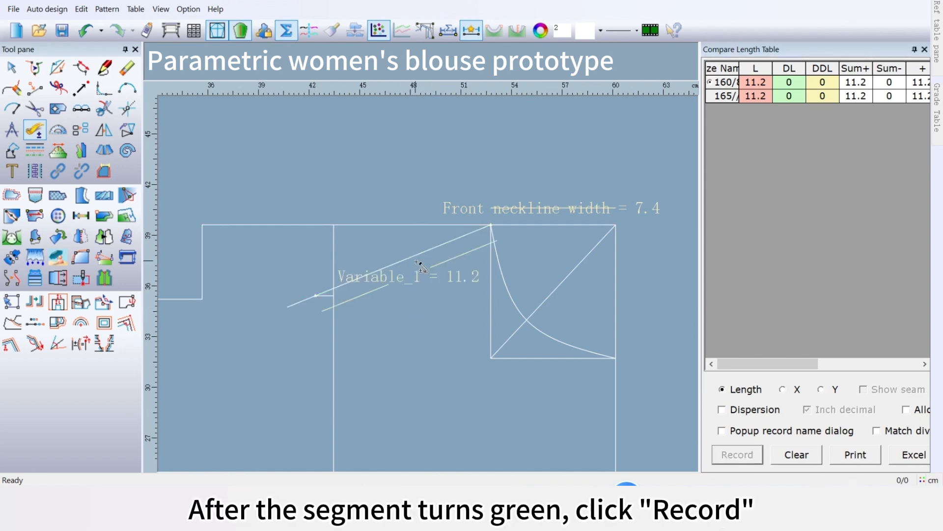
Rename the recorded measurement variable Variable_1 as Front shoulder and accept the variable table
left_click(137, 11)
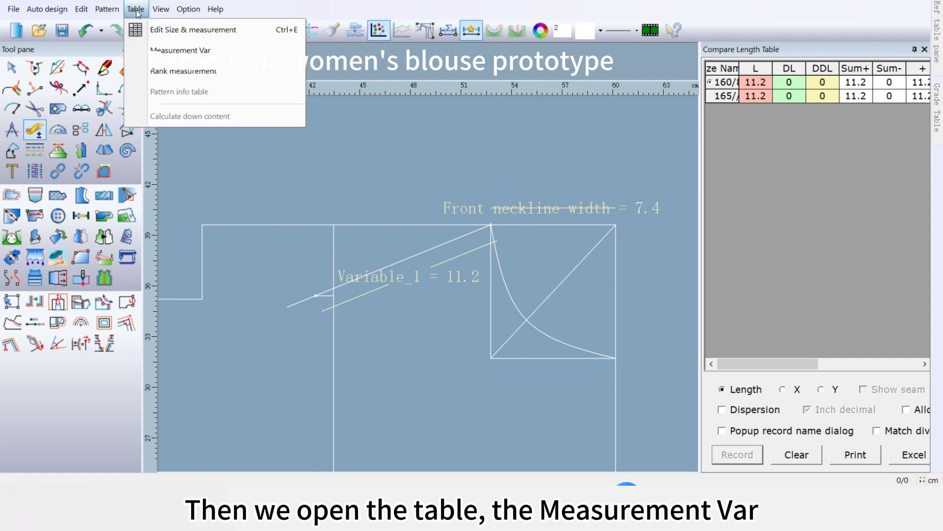
left_click(156, 55)
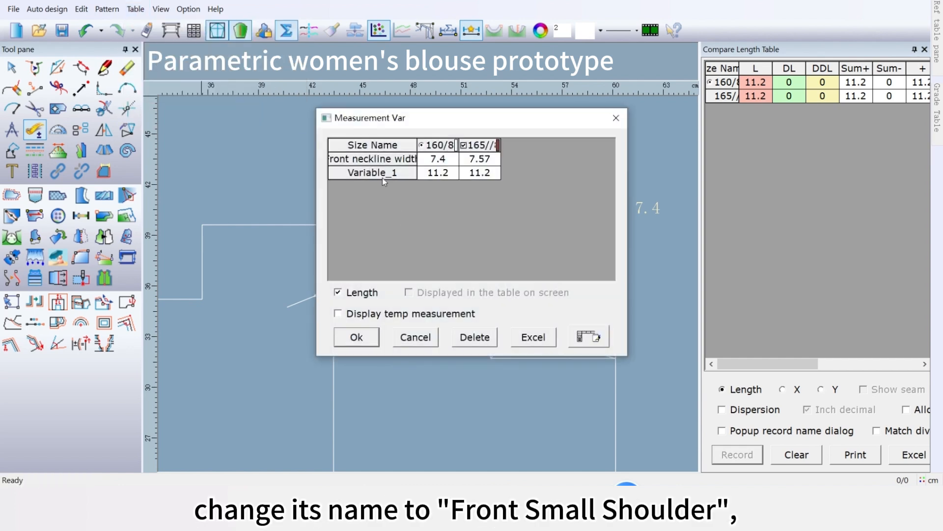
double_click(382, 176)
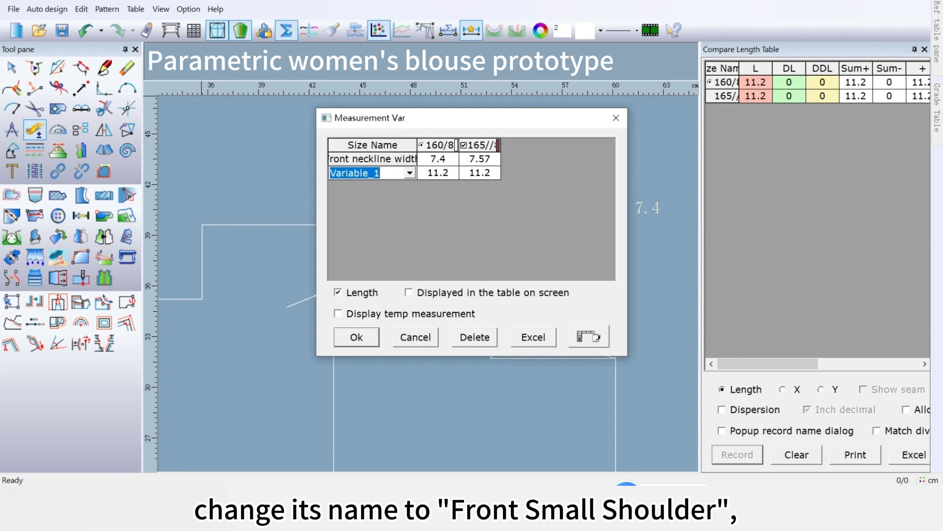
left_click(381, 174)
double_click(376, 175)
right_click(374, 176)
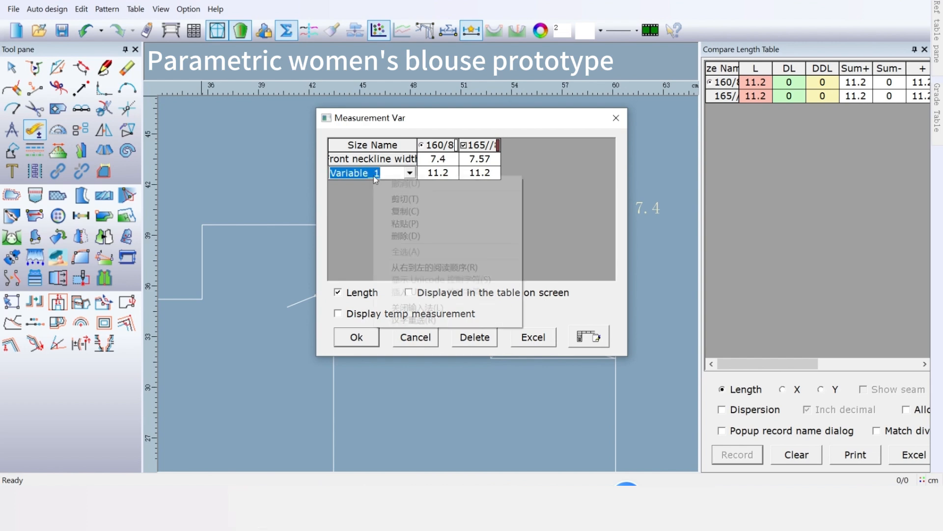
left_click(403, 223)
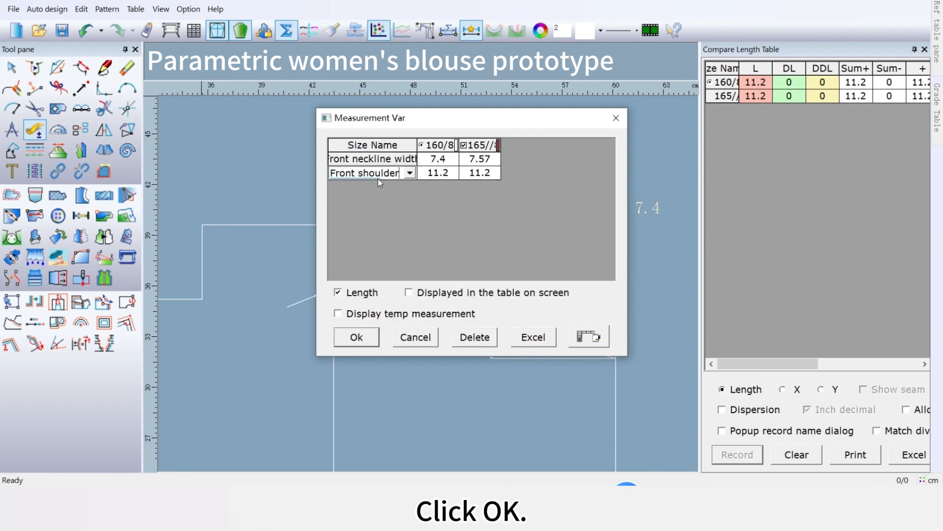
left_click(356, 337)
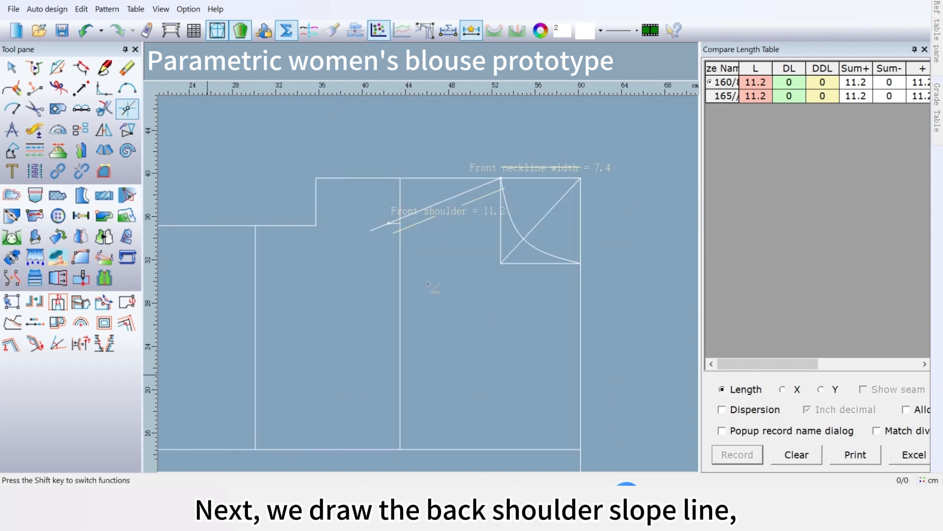
Start an angled line from the back neckline curve's upper end down to the right, using the back's top horizontal line as the angle reference
scroll(275, 308, "down", 2)
scroll(427, 284, "up", 1)
scroll(362, 293, "up", 1)
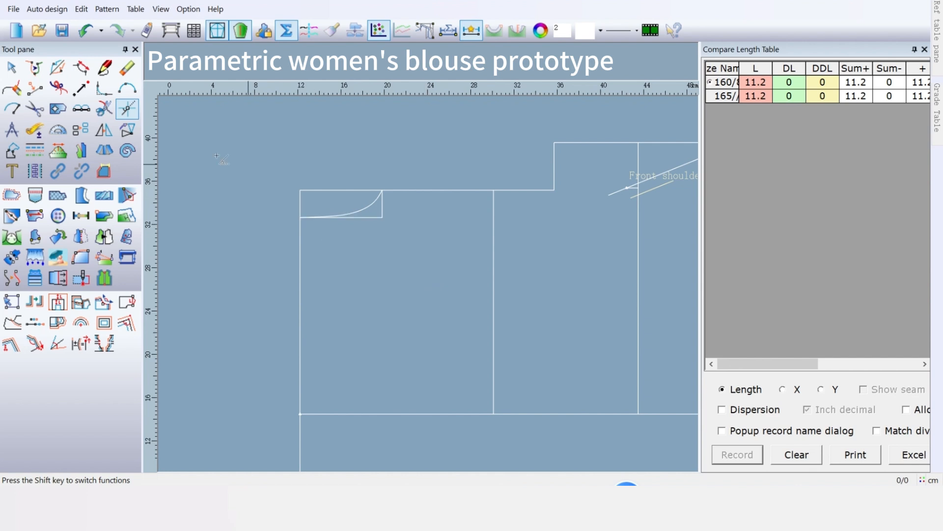
left_click(129, 116)
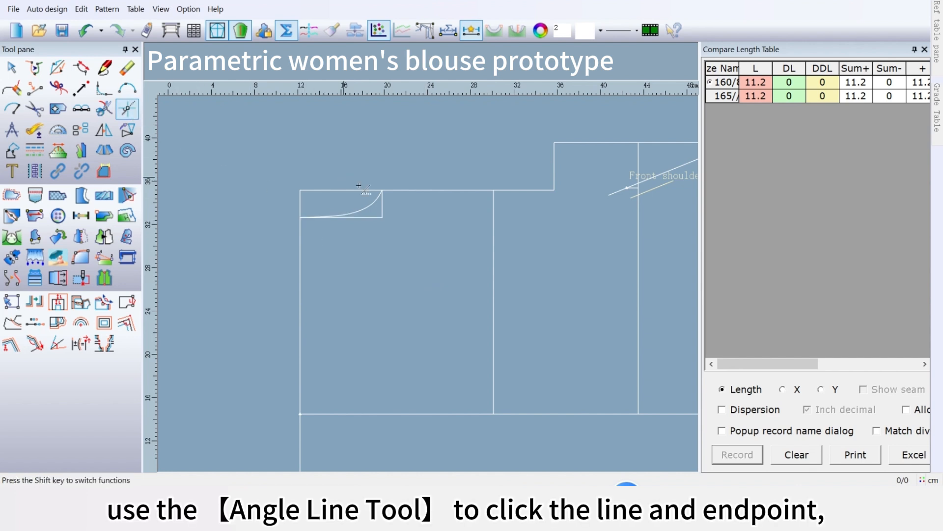
left_click(433, 190)
left_click(382, 190)
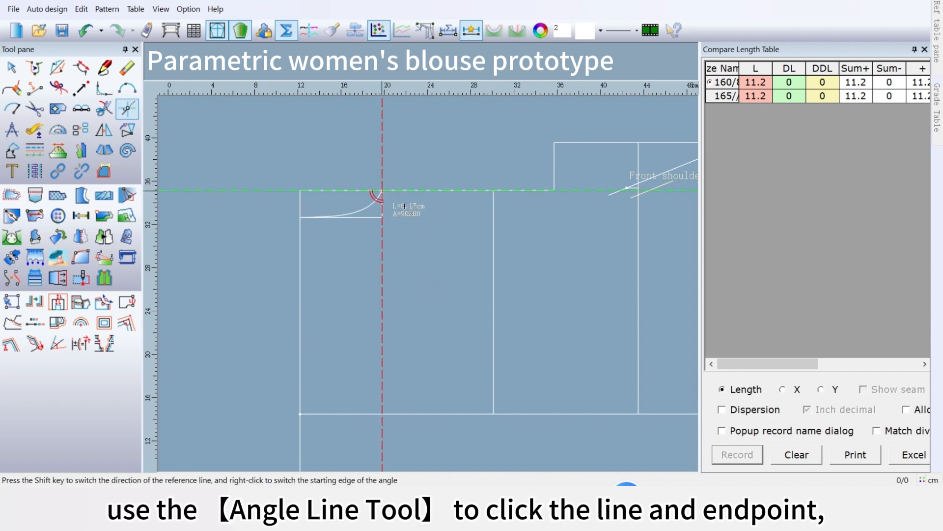
right_click(522, 265)
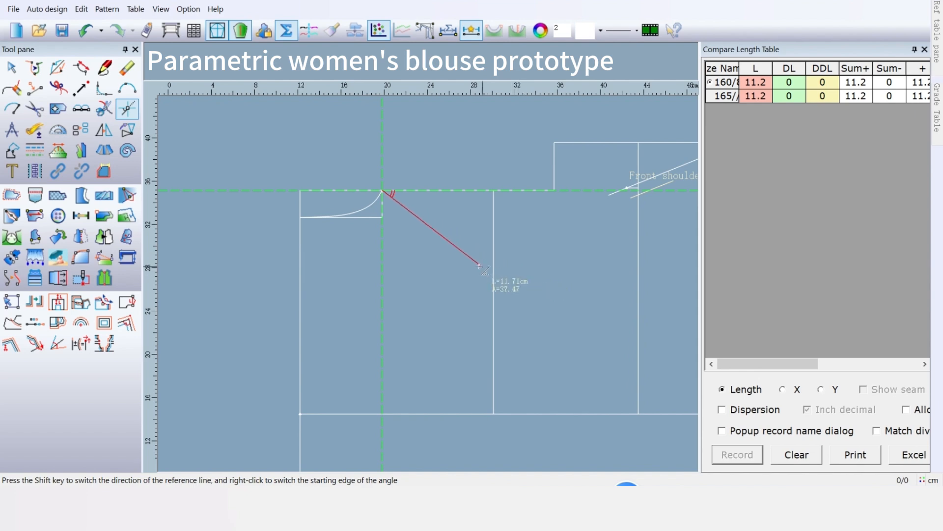
left_click(509, 270)
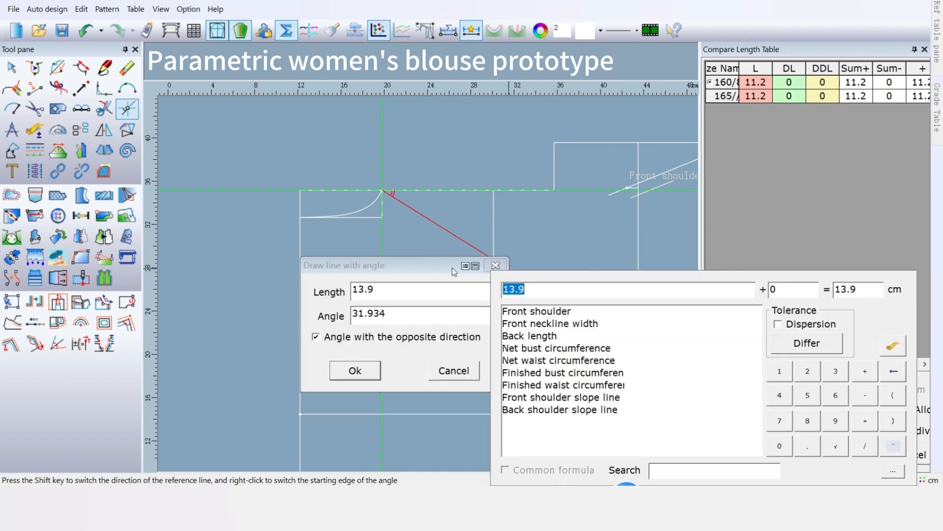
Set the back shoulder line's length to the formula Front shoulder+Net bust circumference/31-1.2
double_click(548, 312)
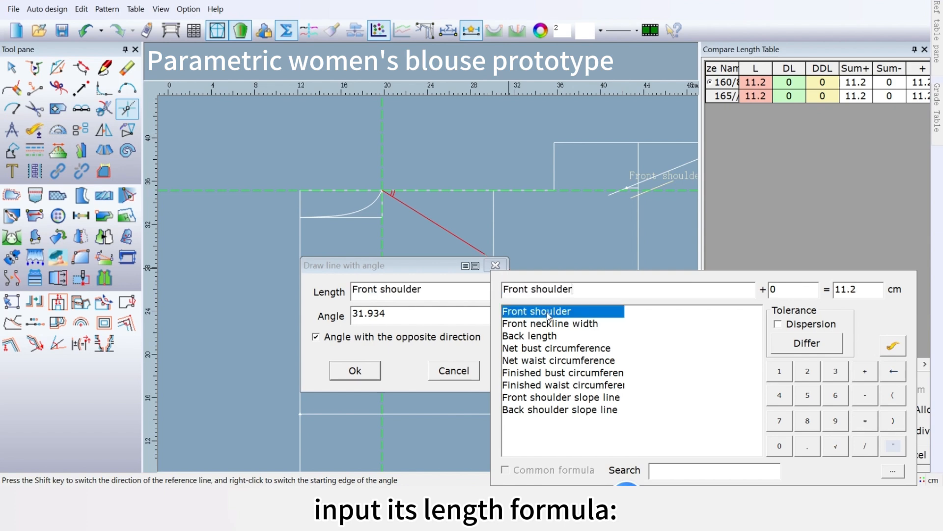
left_click(866, 372)
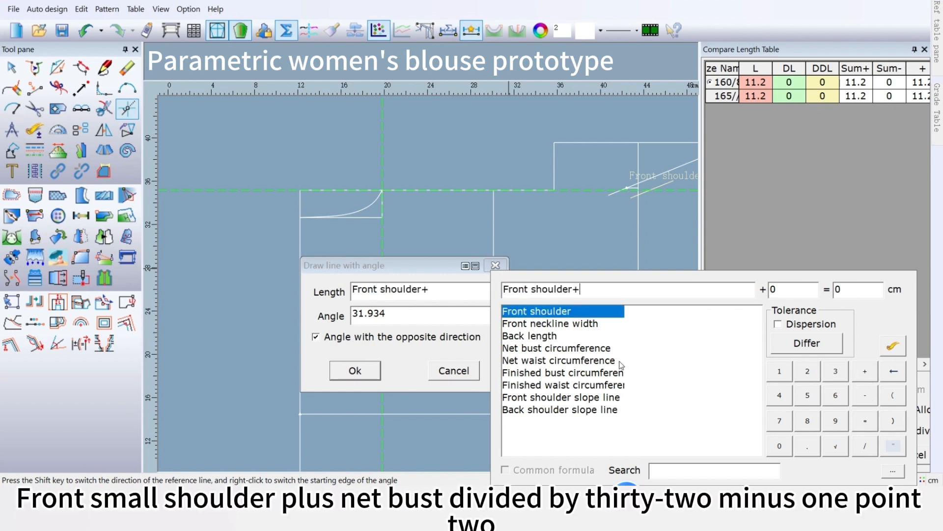
double_click(540, 350)
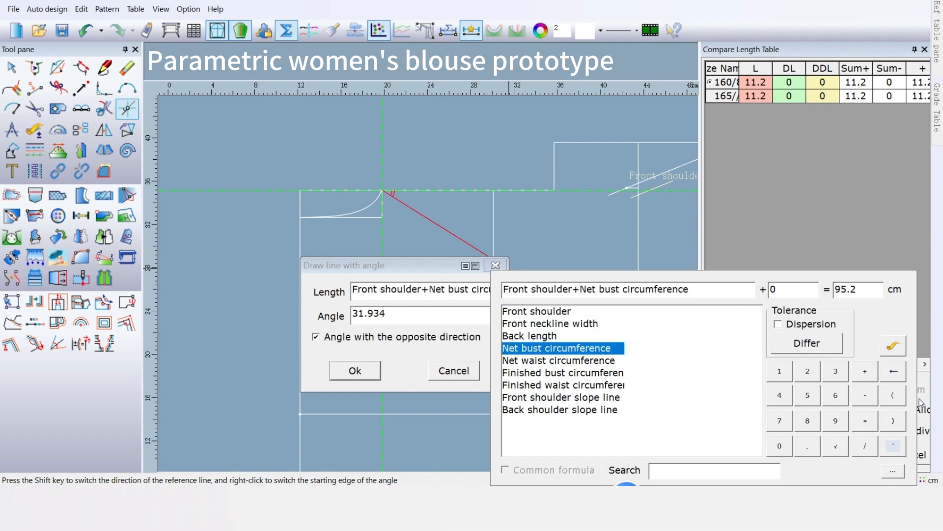
left_click(865, 446)
left_click(835, 371)
left_click(779, 370)
left_click(865, 395)
left_click(779, 371)
left_click(807, 445)
left_click(807, 372)
left_click(436, 319)
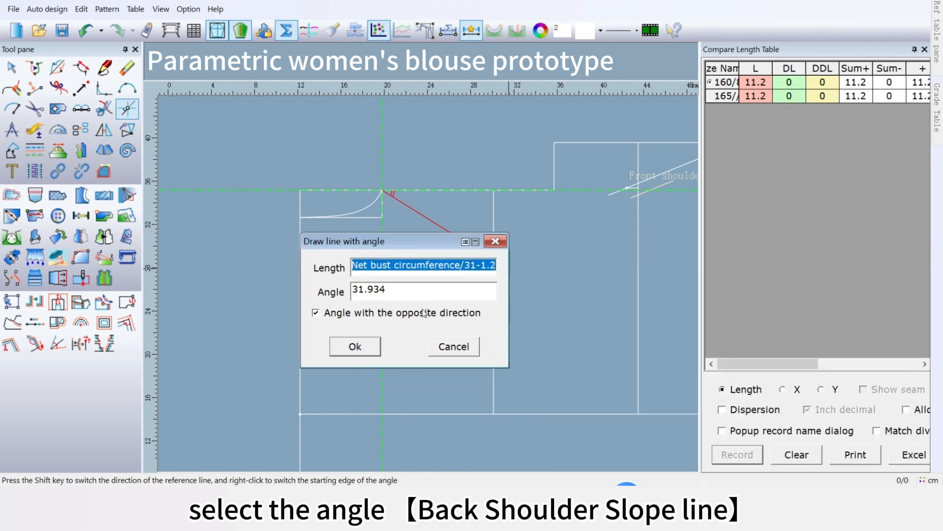
Use the Back shoulder slope line variable as the back shoulder line's angle and create the line
left_click(405, 291)
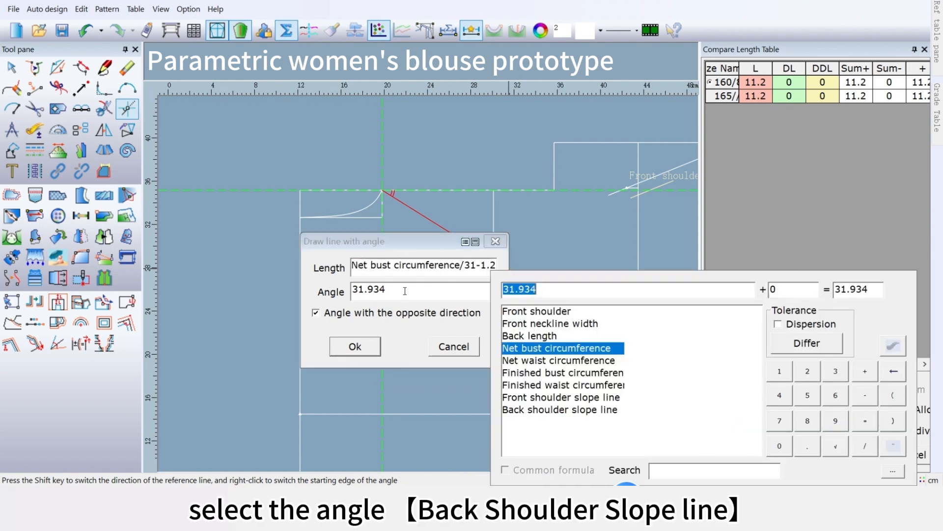
left_click(536, 409)
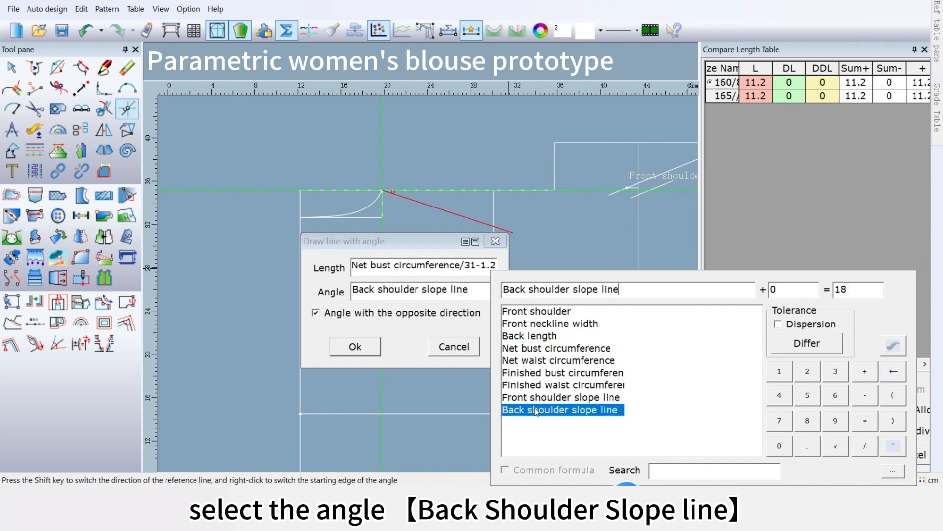
left_click(355, 347)
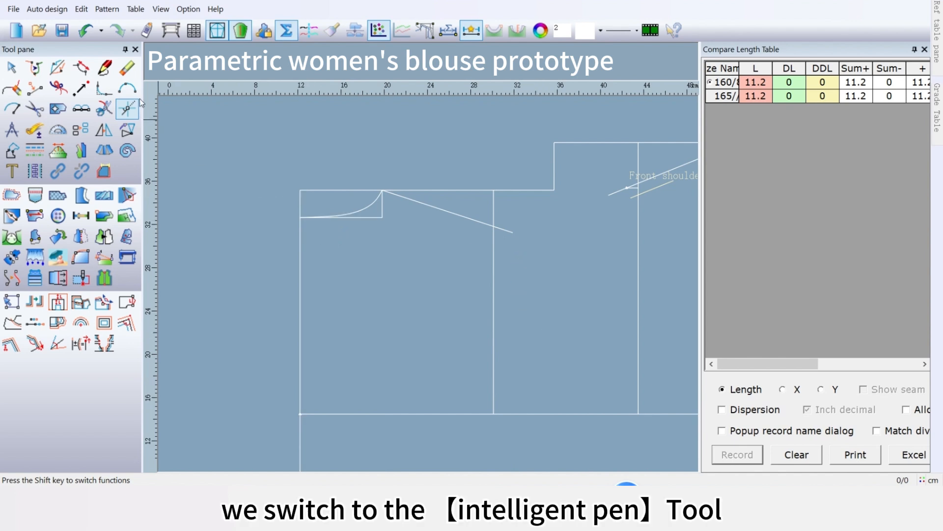
Connect the back shoulder line's outer end horizontally to the vertical back width line with the Intelligent pen's T-line
left_click(105, 68)
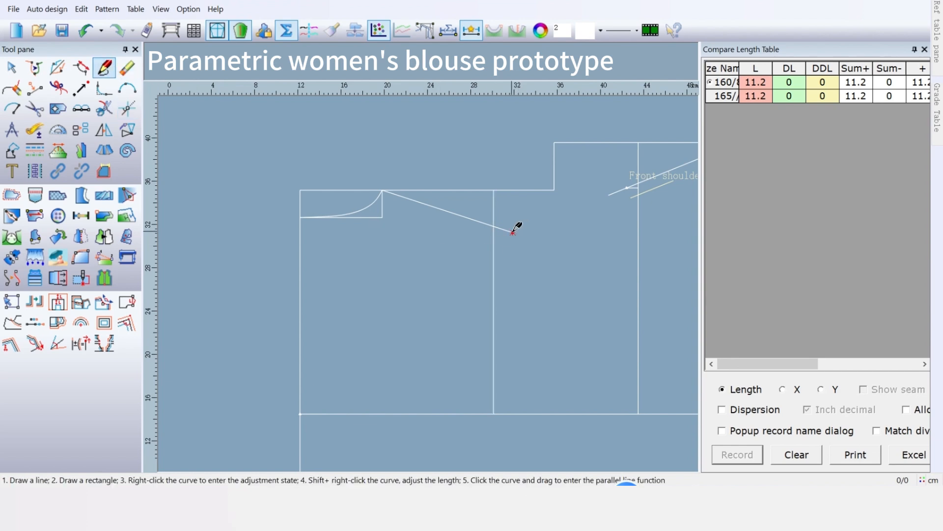
left_click(513, 231)
scroll(514, 232, "up", 2)
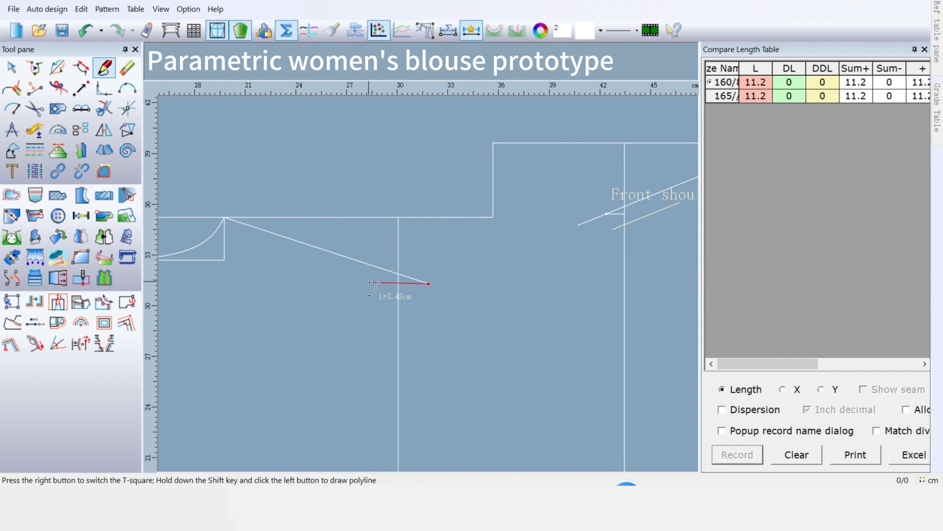
right_click(399, 282)
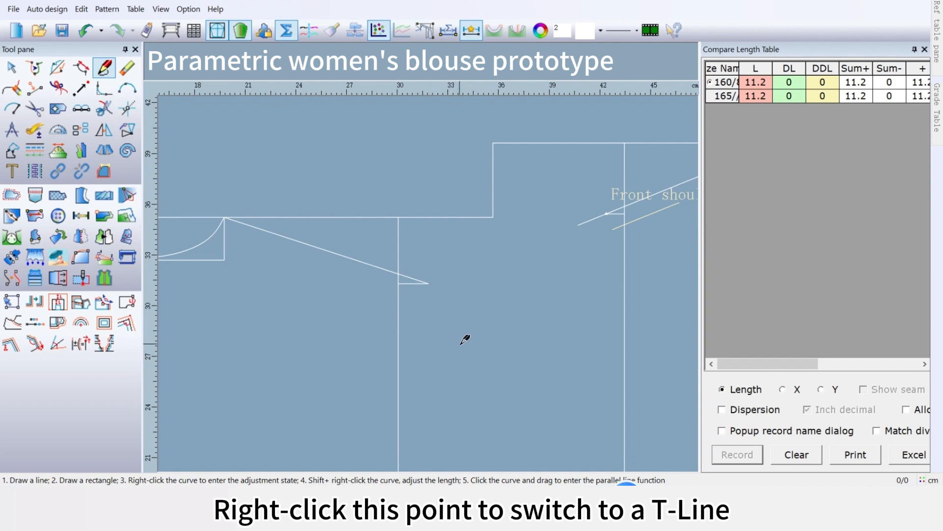
Place a point on the centre back line 8 cm below the back neckline curve's lower end, using that end as the reference
scroll(453, 415, "down", 1)
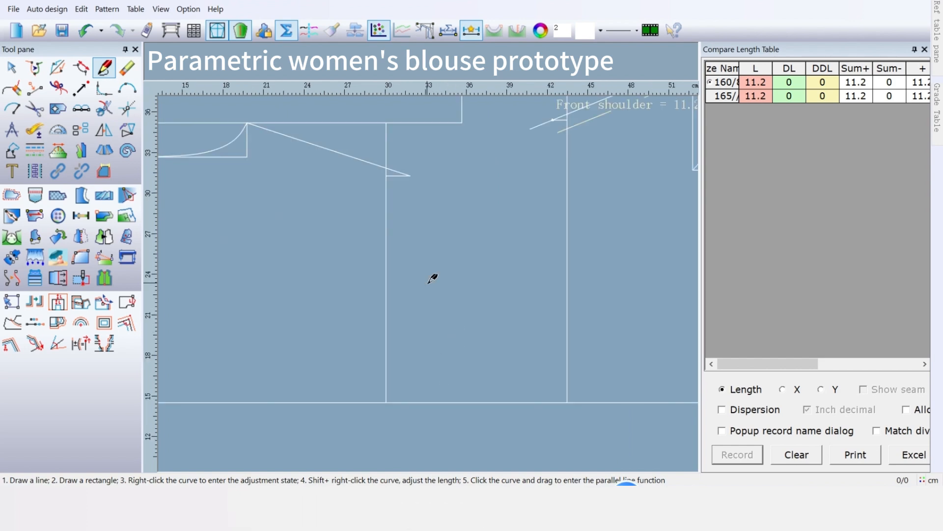
scroll(433, 278, "down", 1)
scroll(433, 278, "down", 1)
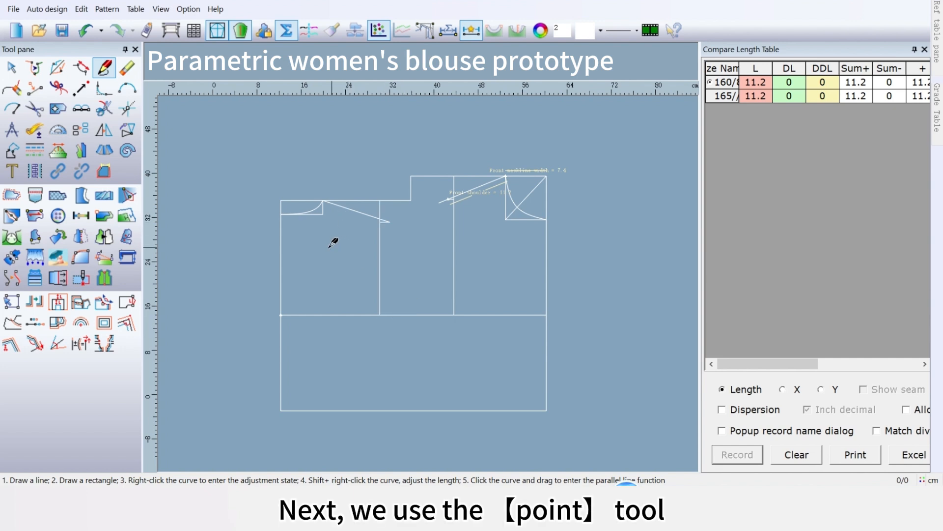
left_click(35, 88)
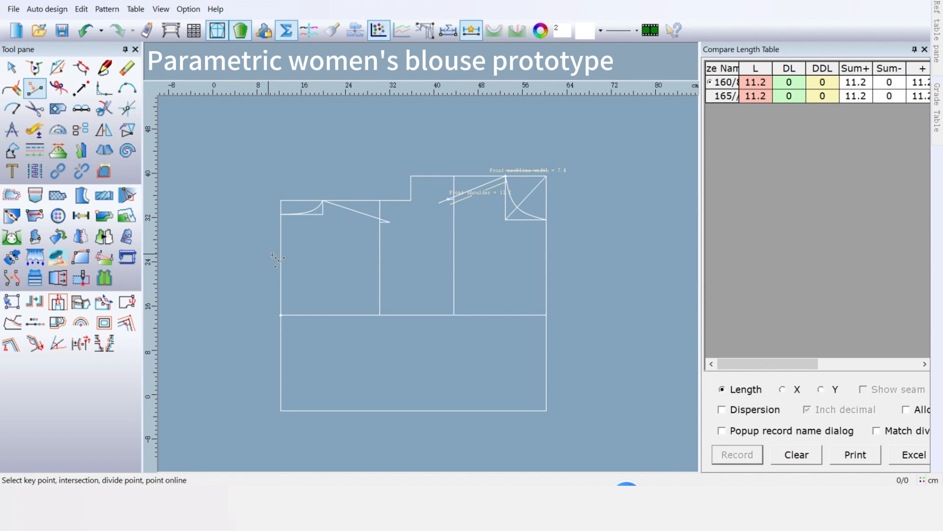
left_click(281, 214)
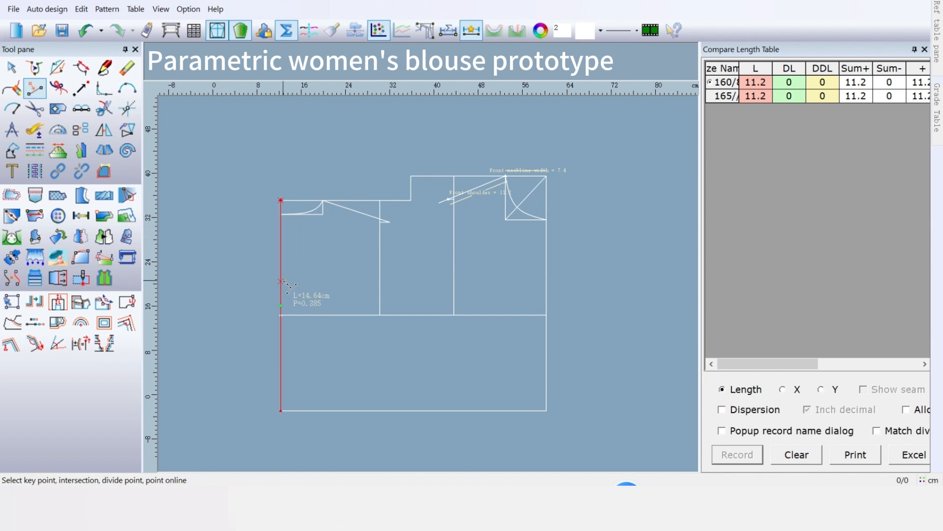
scroll(284, 288, "up", 1)
scroll(428, 293, "up", 1)
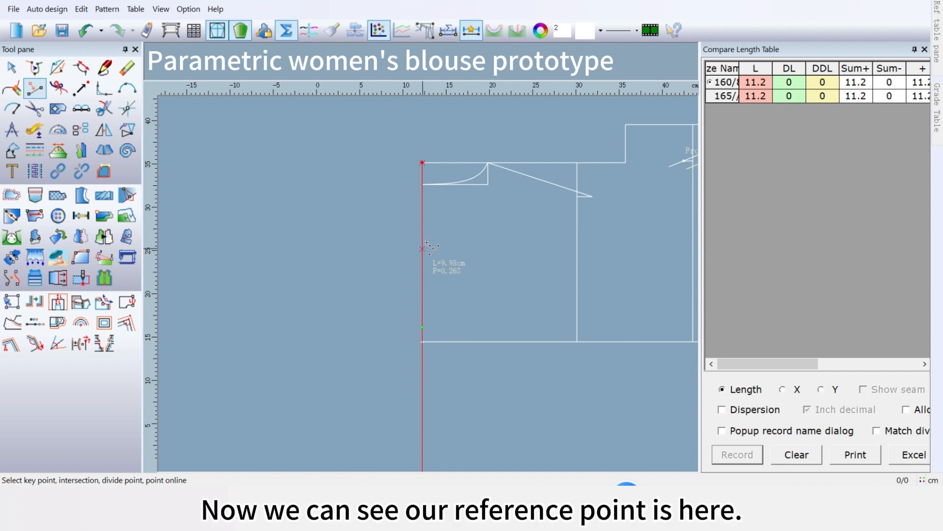
left_click(422, 162)
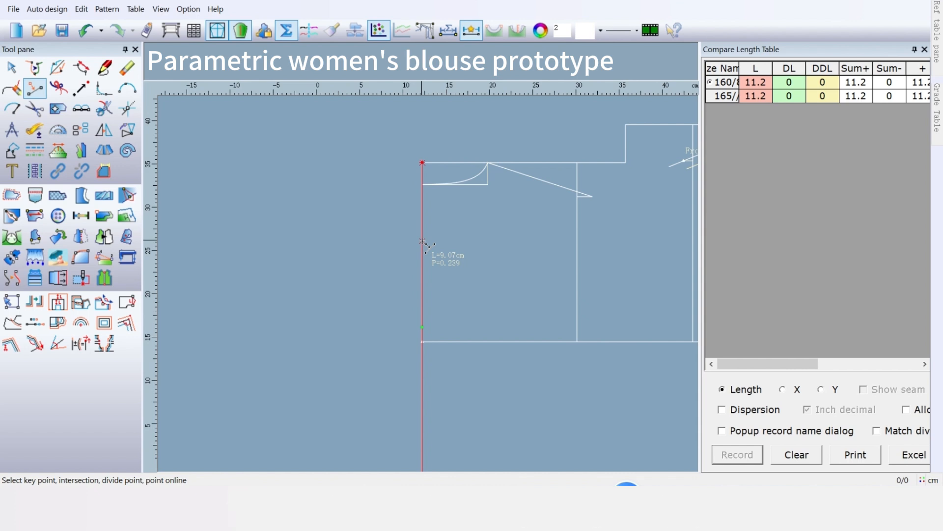
key("F9")
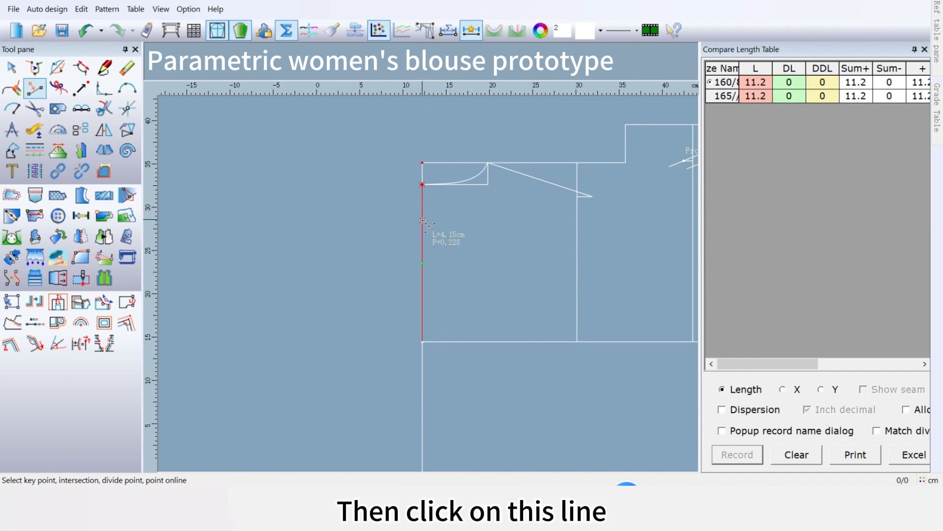
left_click(423, 220)
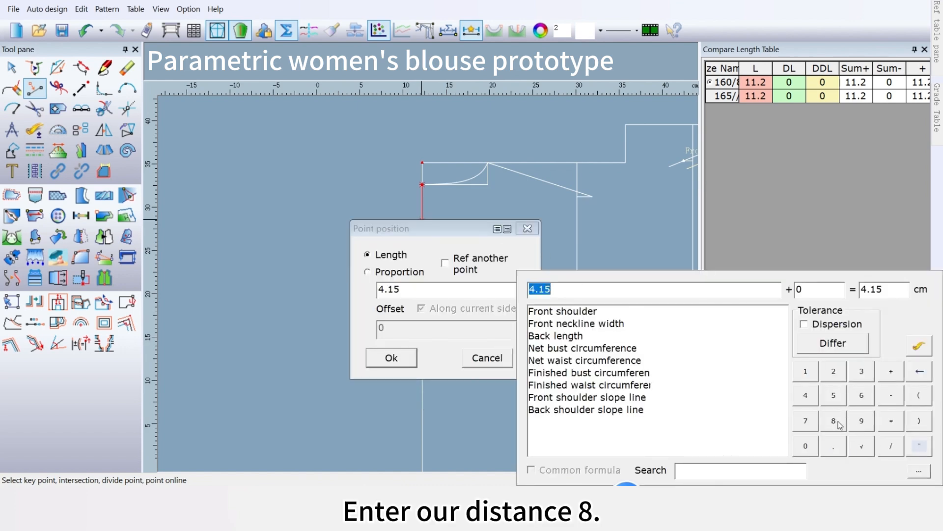
left_click(833, 421)
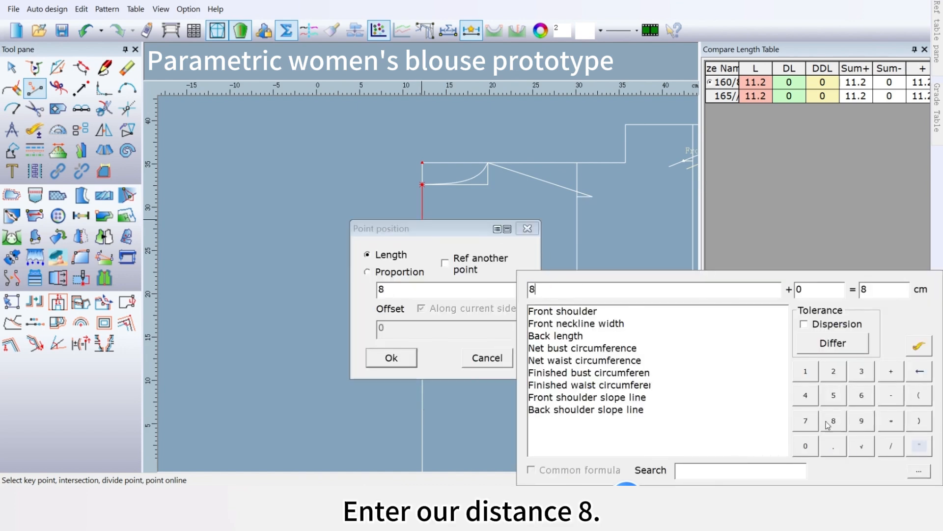
left_click(391, 357)
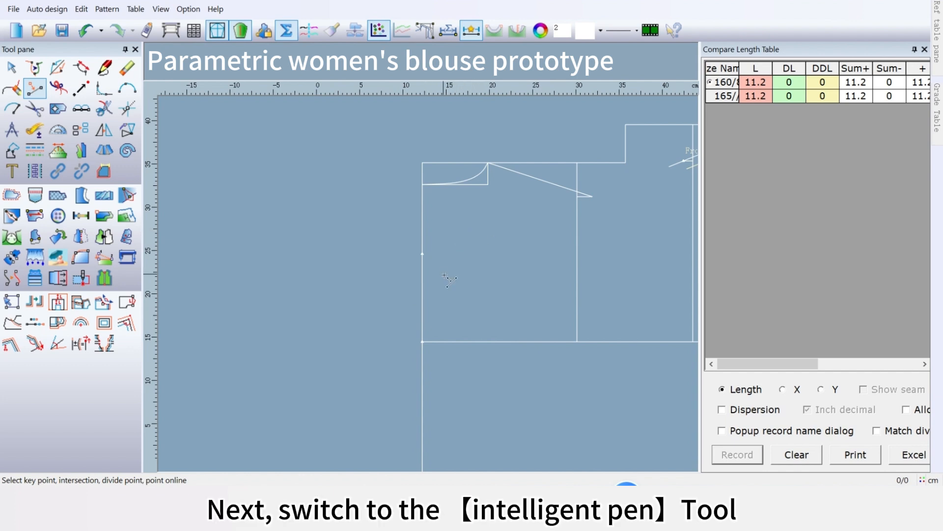
Connect the new centre back point horizontally to the vertical back width line with the Intelligent pen's T-line
left_click(104, 67)
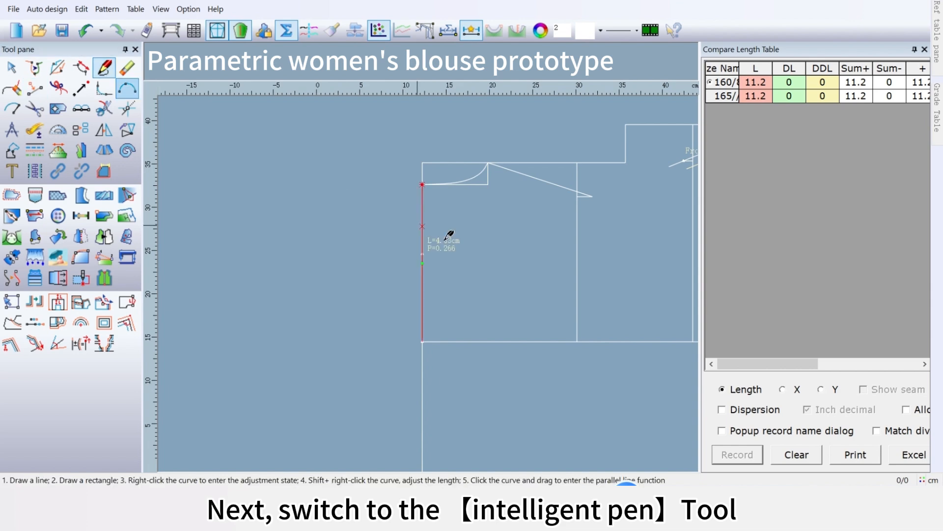
left_click(422, 254)
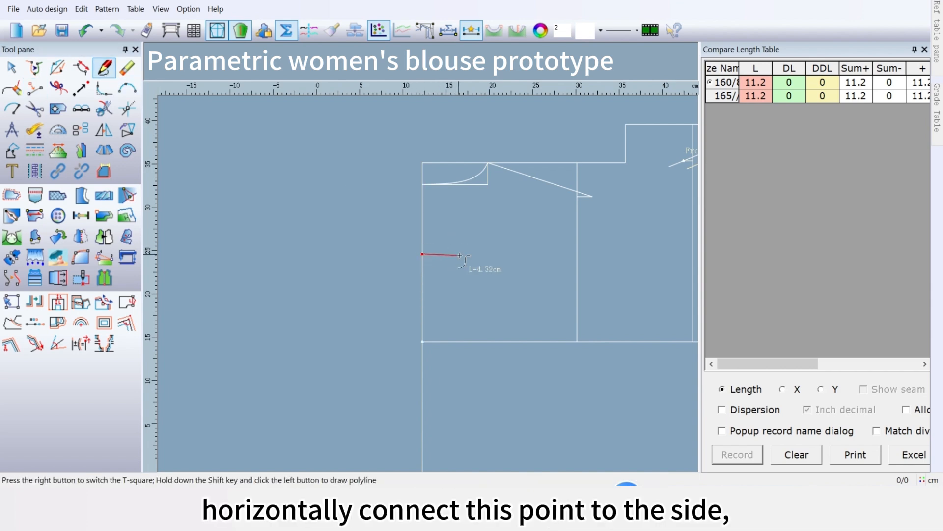
right_click(523, 255)
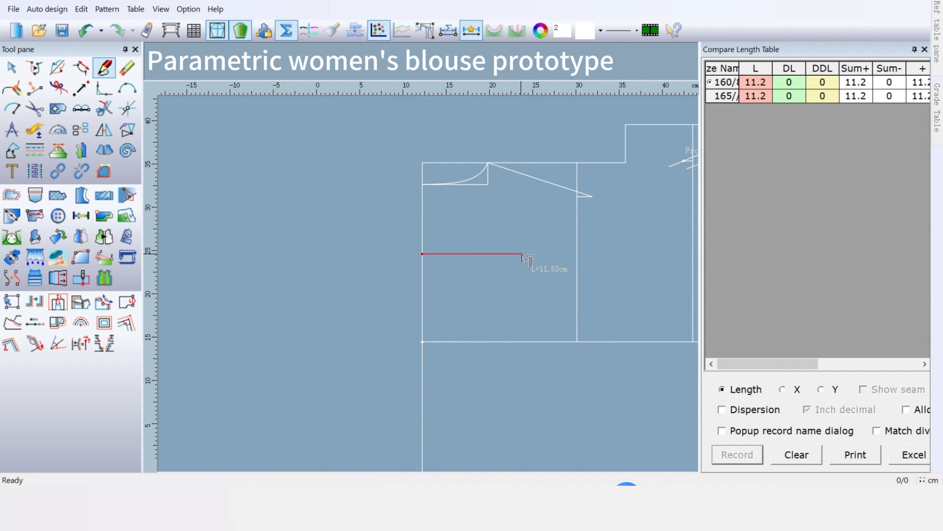
left_click(577, 254)
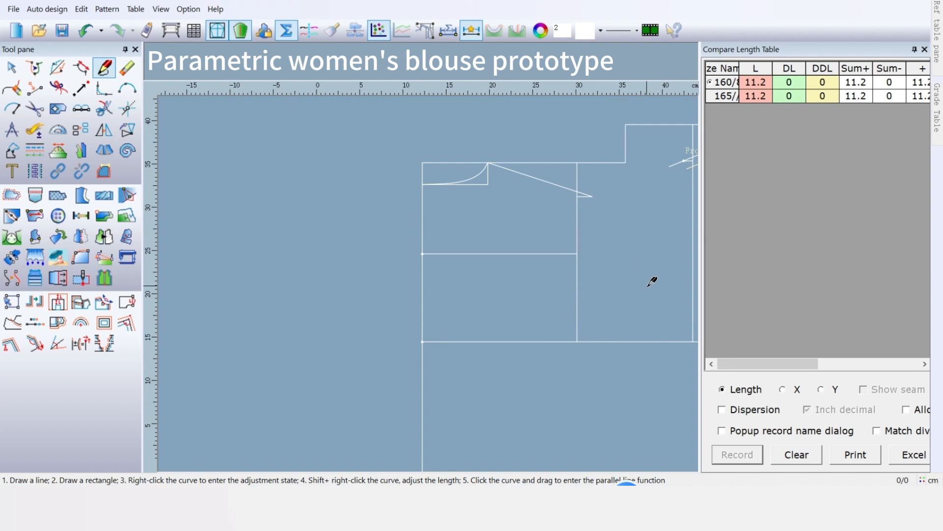
Divide the back width line below the new horizontal and the bust line between front width line and centre front into two equal parts each
scroll(648, 286, "down", 1)
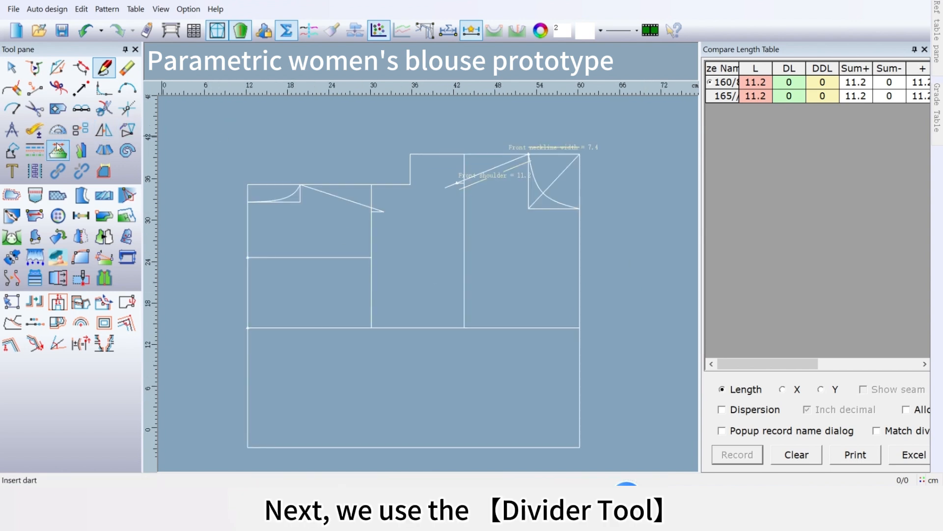
left_click(88, 111)
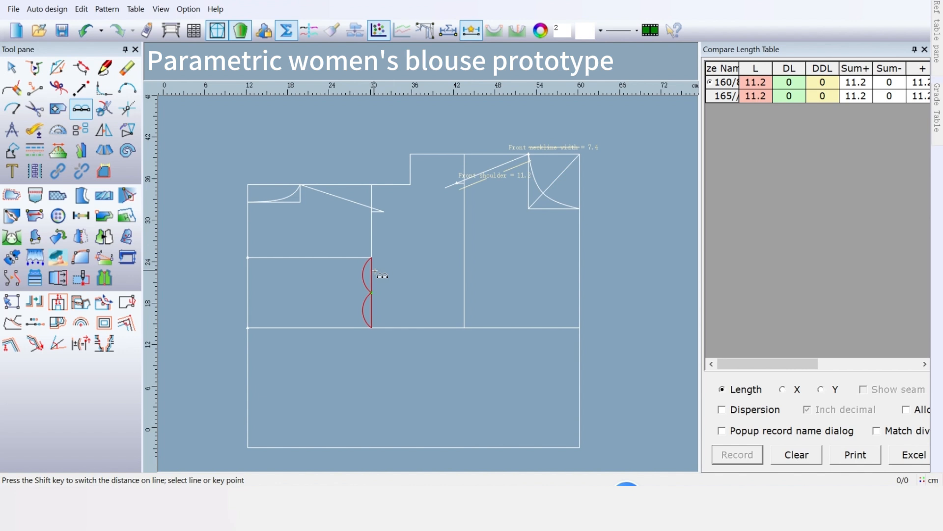
left_click(373, 272)
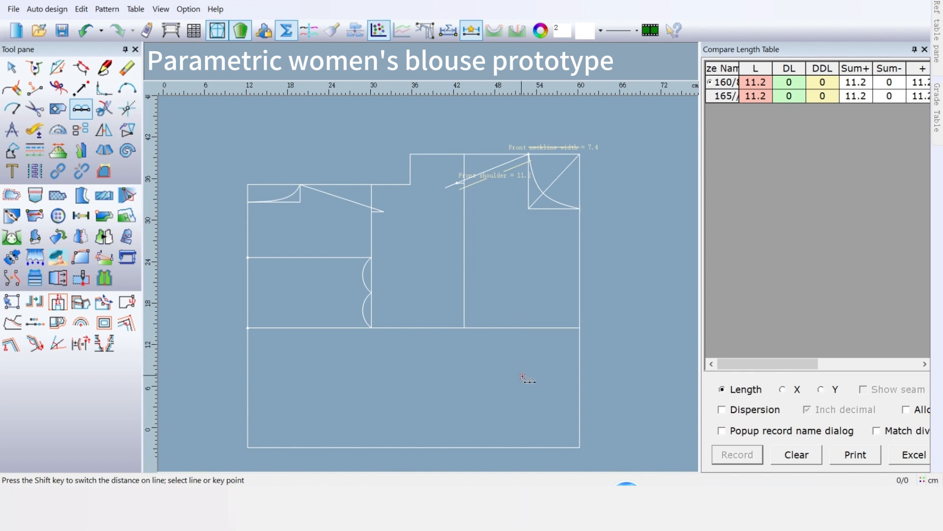
left_click(490, 327)
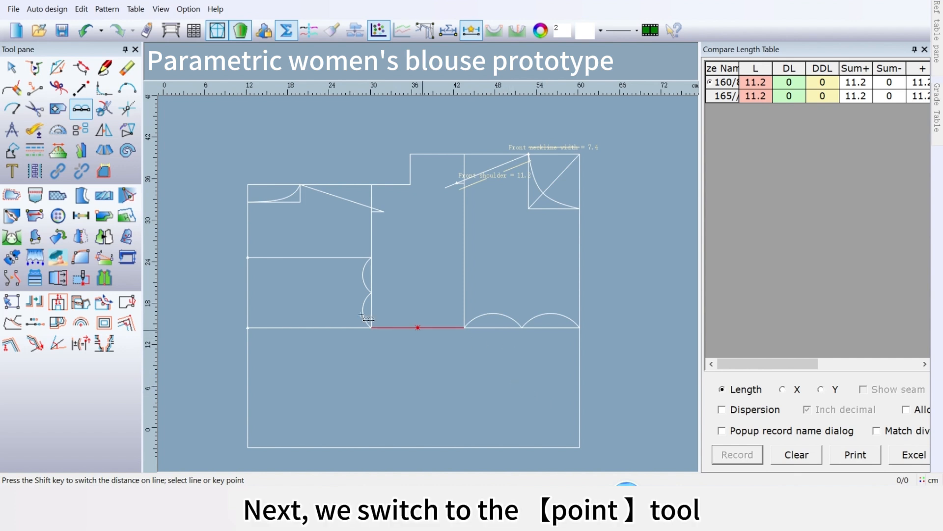
Place a point on the bust line 0.7 cm from the front segment's midpoint, toward the front width line
left_click(34, 90)
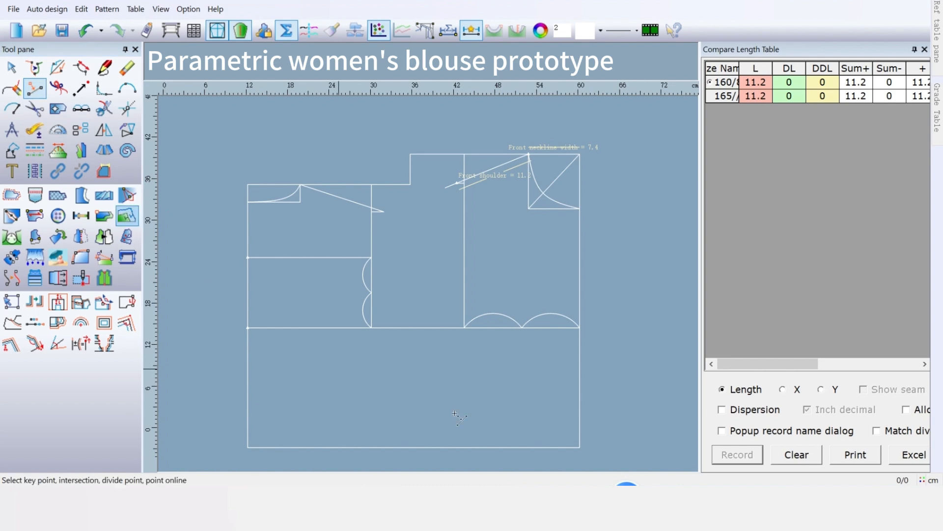
scroll(423, 295, "up", 3)
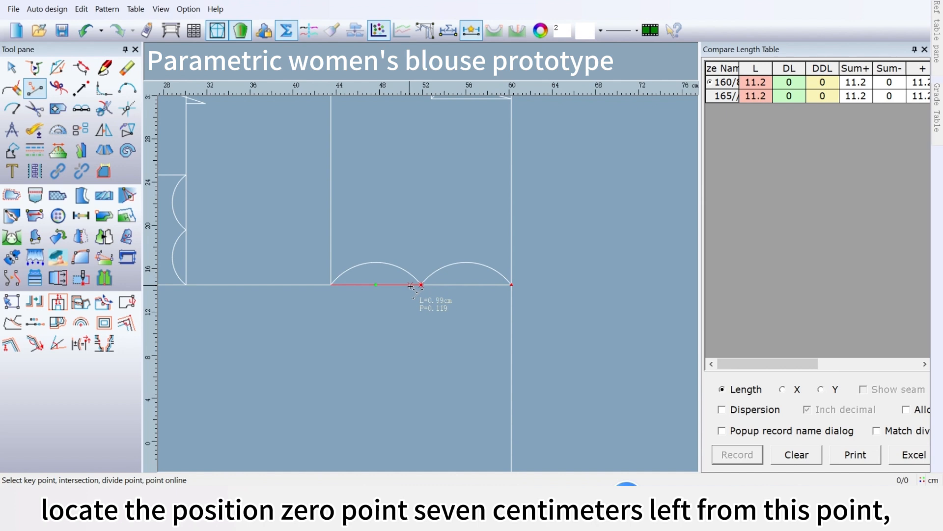
left_click(410, 286)
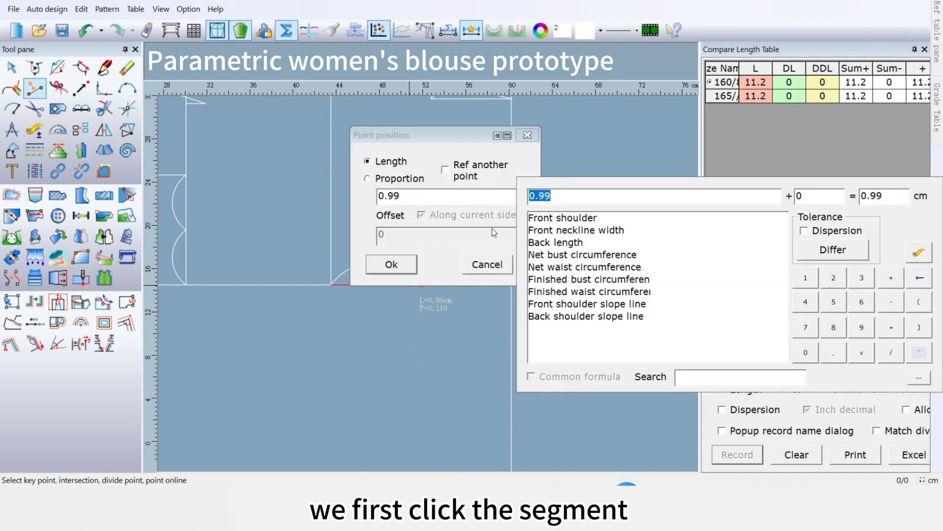
left_click(808, 352)
left_click(833, 353)
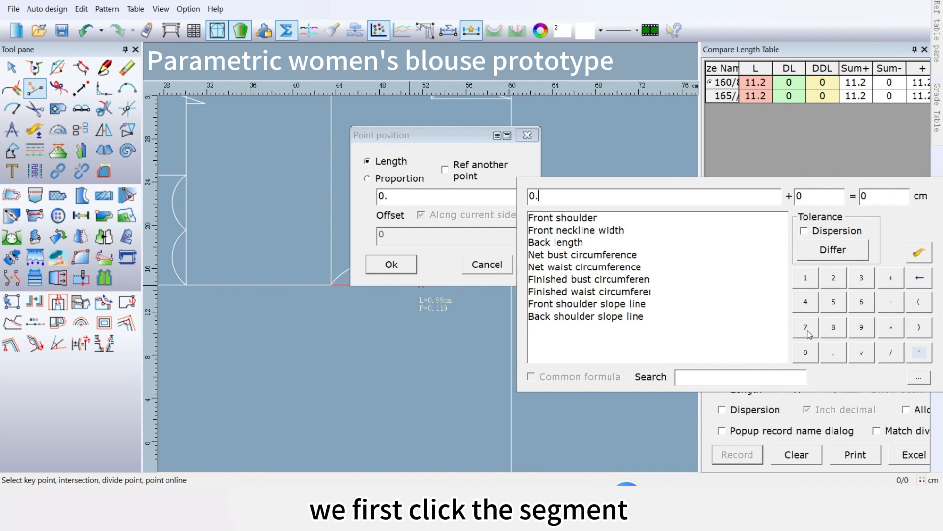
left_click(808, 329)
left_click_drag(448, 137, 532, 133)
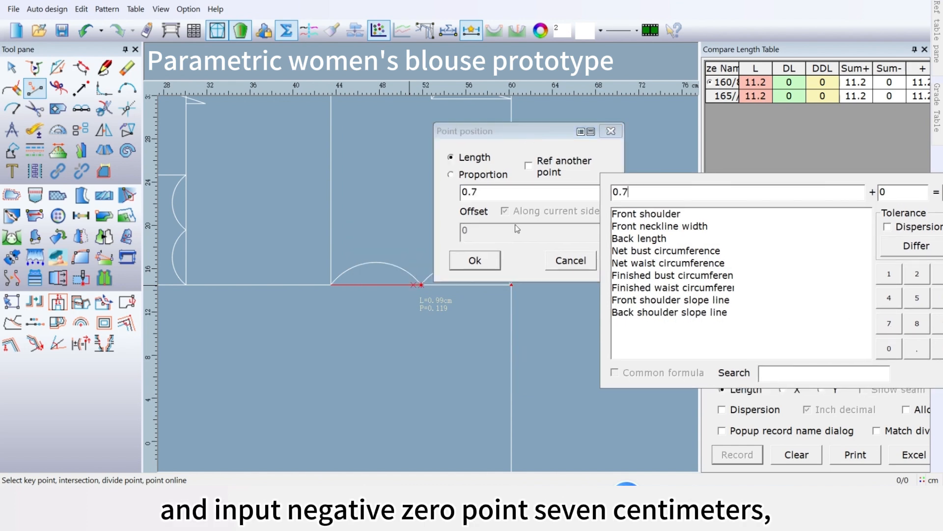
left_click(488, 263)
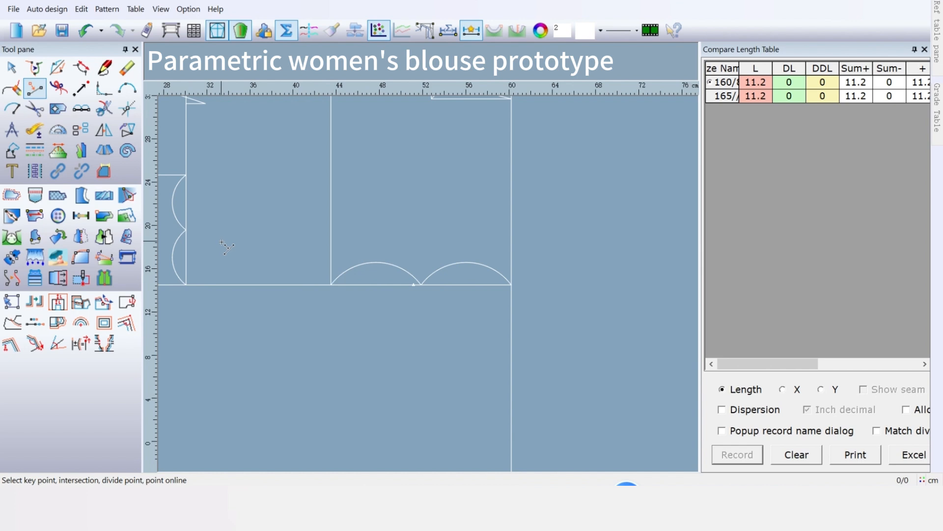
Place a point on the back width line 1 cm below the midpoint of its divided lower segment
scroll(180, 225, "down", 1)
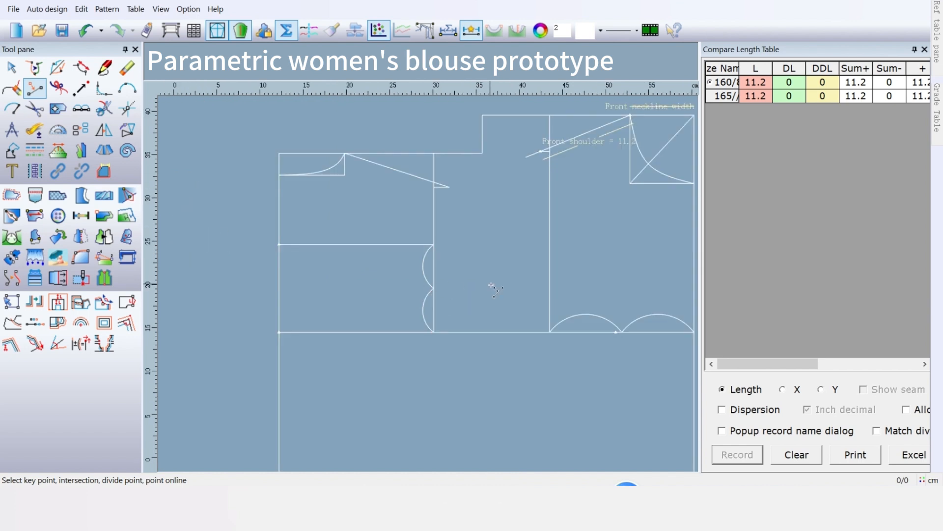
scroll(490, 285, "up", 1)
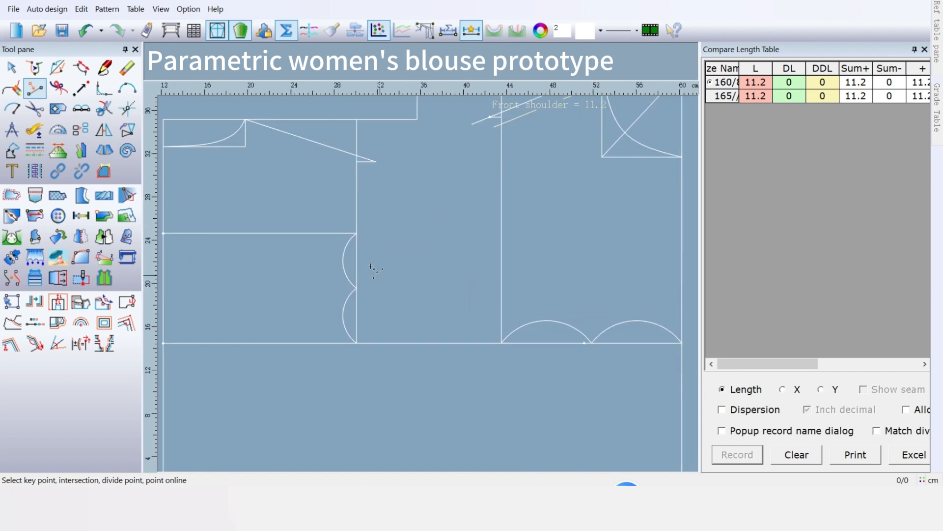
left_click(357, 289)
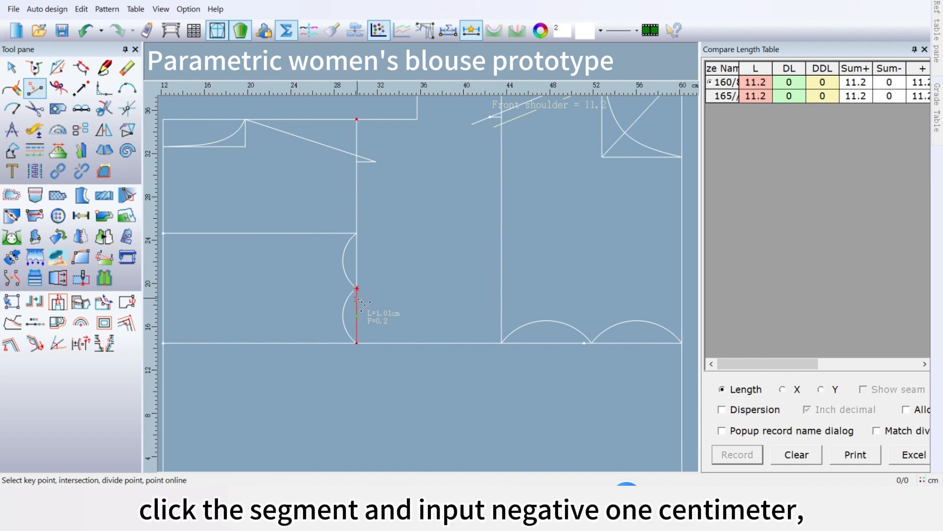
left_click(357, 300)
type("1")
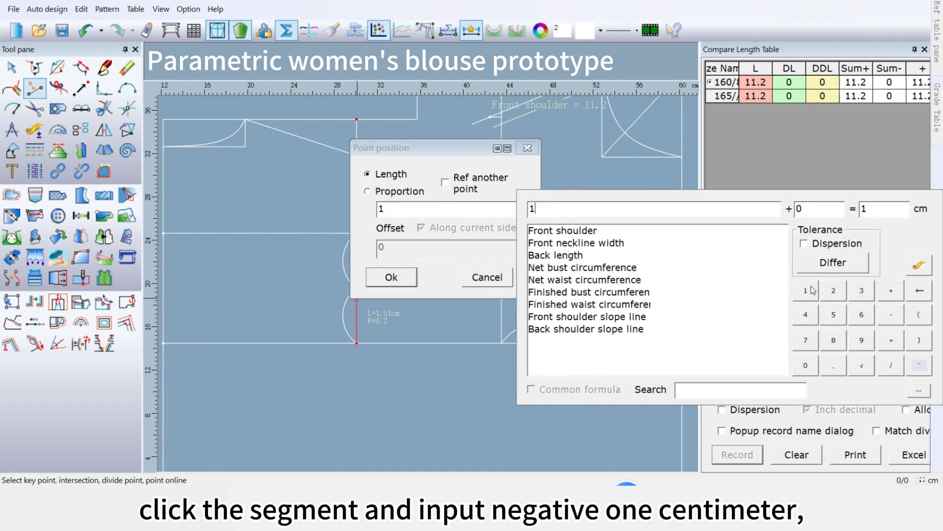
left_click(393, 278)
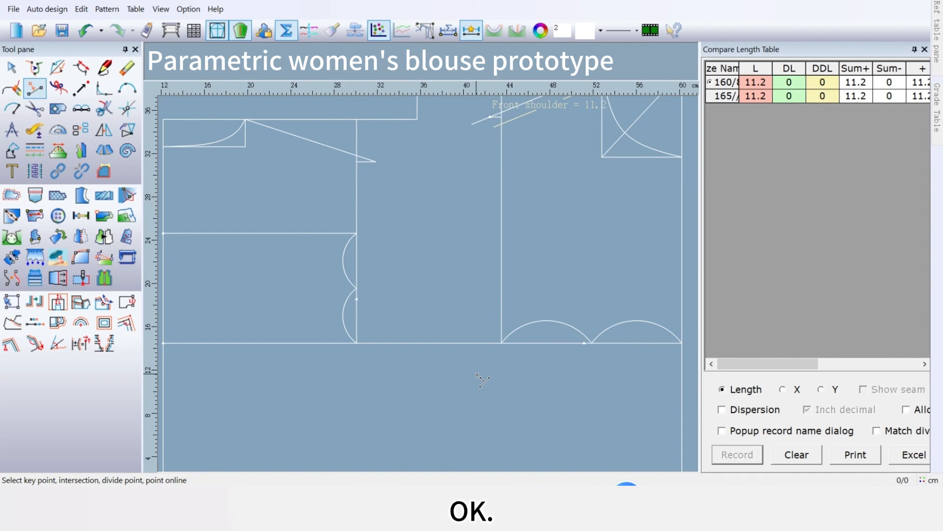
Place a point on the bust line at Net bust circumference/32 from the front width line, toward the back
left_click(479, 343)
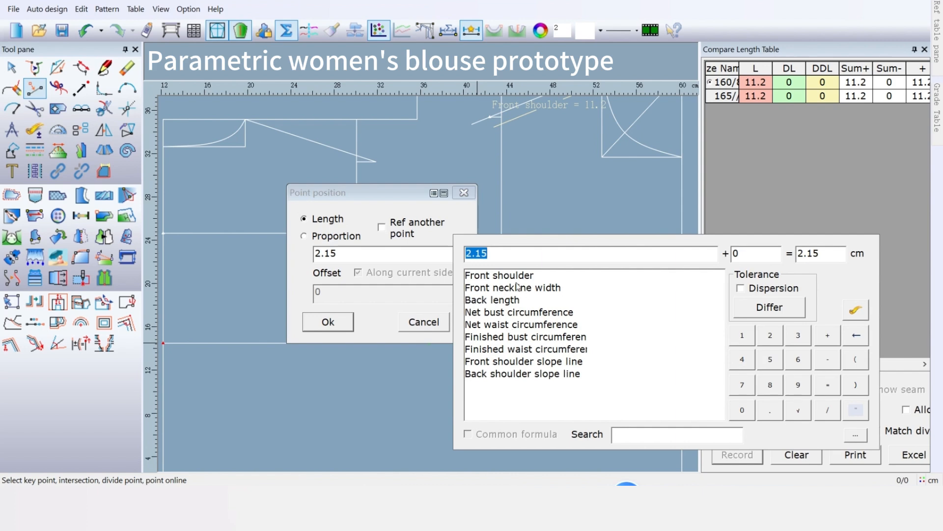
double_click(509, 313)
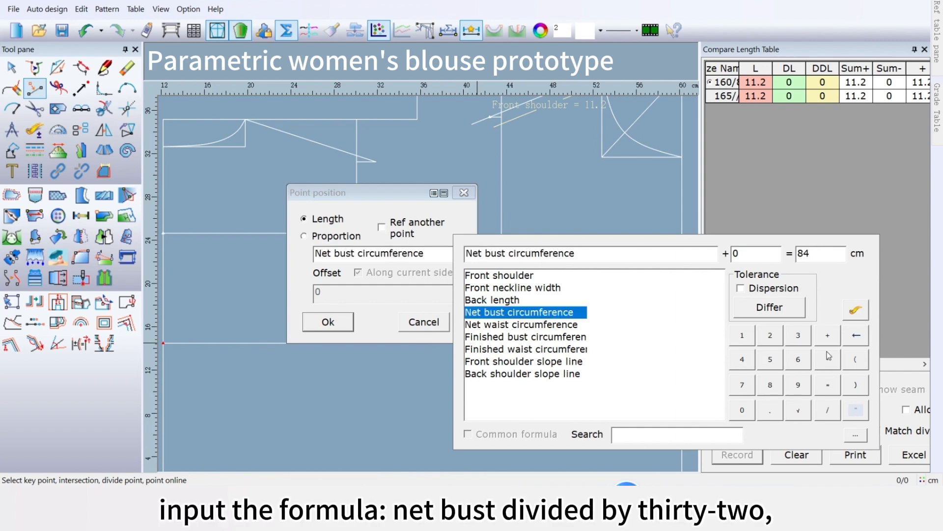
left_click(827, 412)
left_click(796, 338)
left_click(781, 338)
left_click(349, 322)
left_click(349, 323)
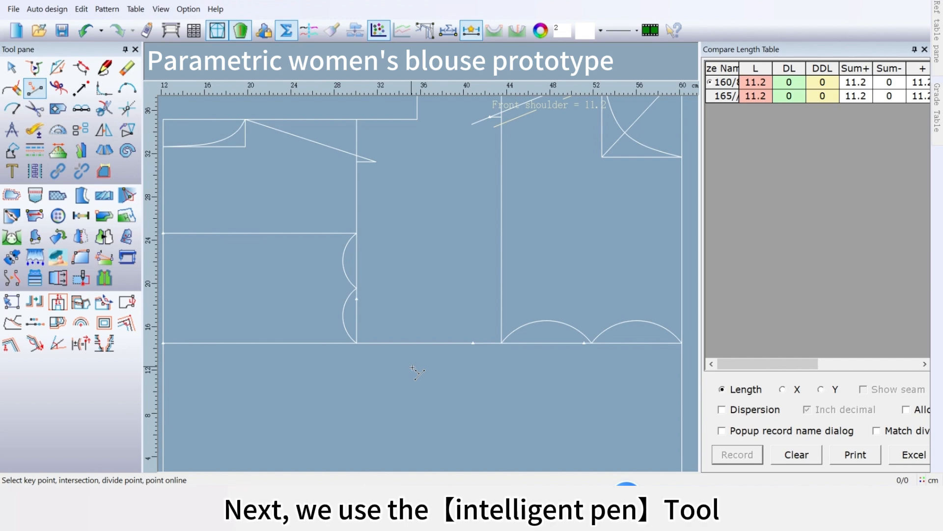
Draw a horizontal line about 10 cm long toward the front from the point 1 cm below the back width midpoint, using the Intelligent pen
left_click(104, 67)
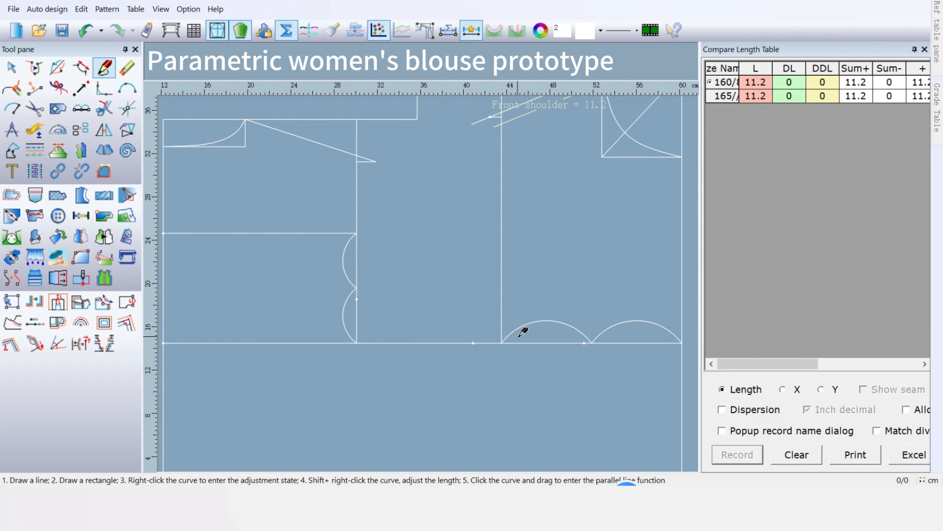
left_click(357, 299)
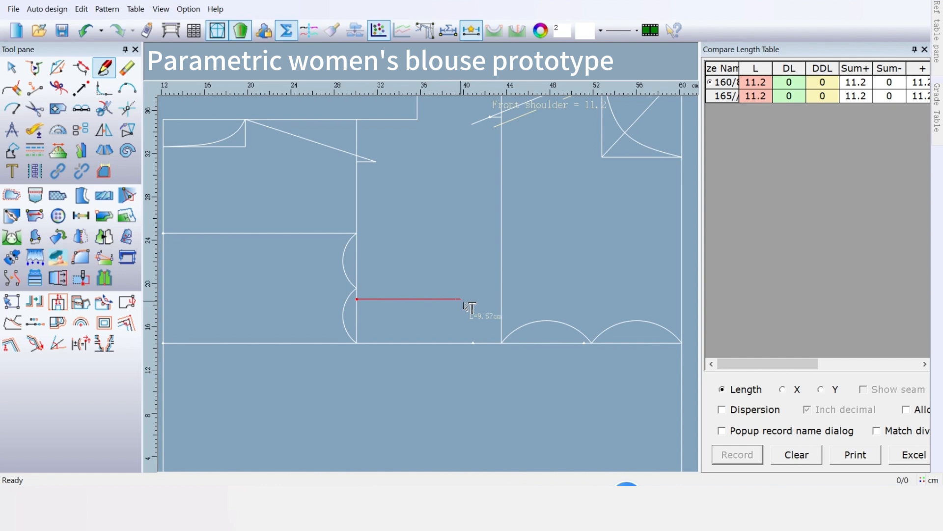
key("Return")
left_click(310, 285)
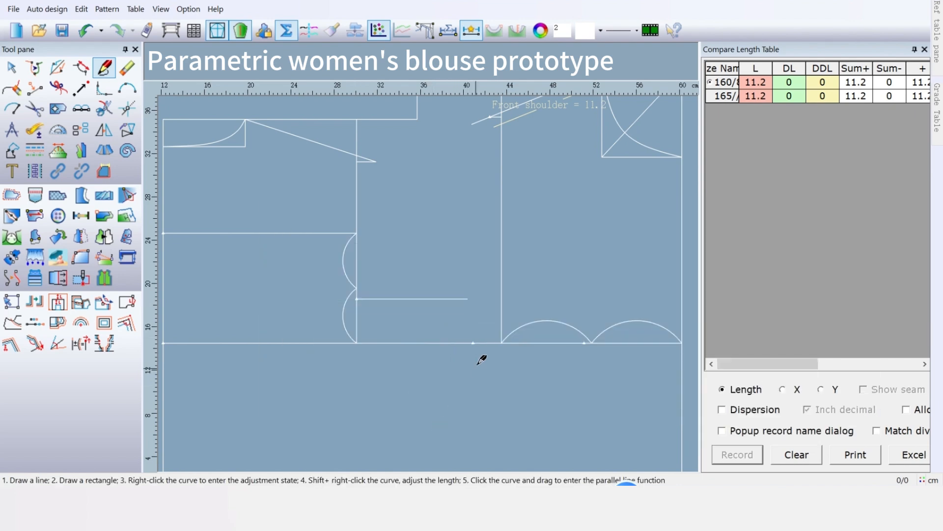
Draw a vertical line 4.21 cm long upward from the bust line point located behind the front width line
left_click(473, 343)
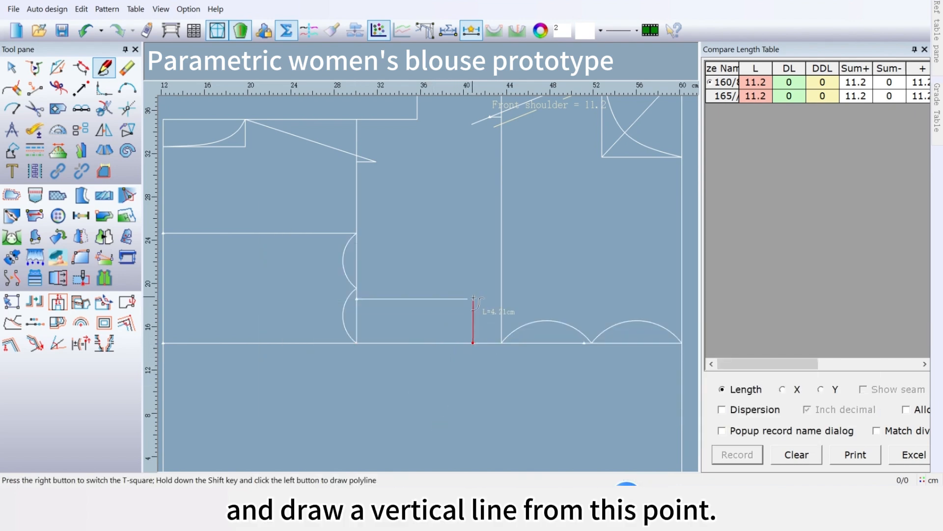
left_click(472, 298)
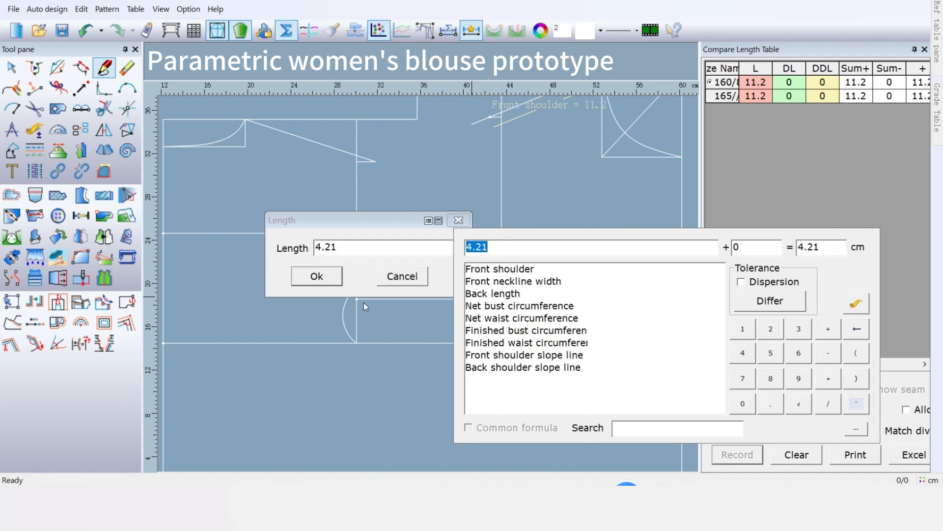
left_click(315, 278)
Join the horizontal line from the back width line and the new vertical line into a clean corner
scroll(490, 307, "up", 2)
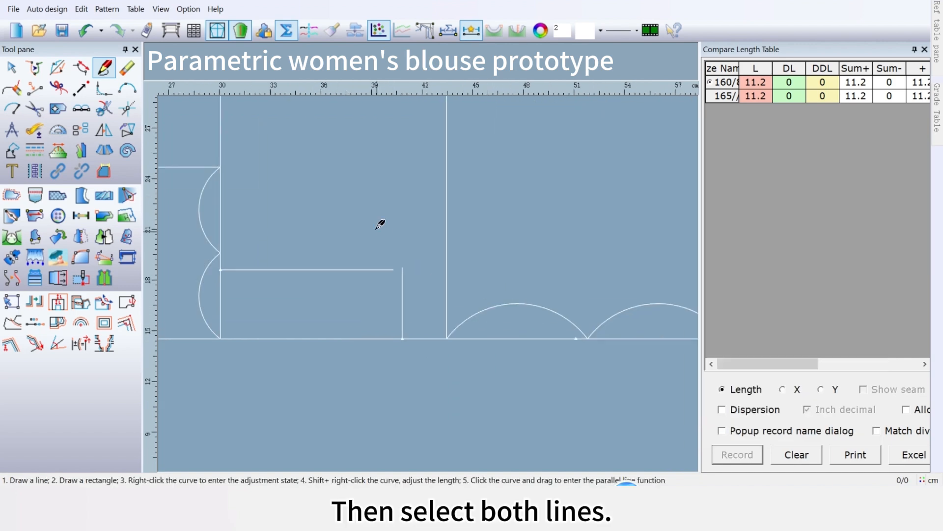
left_click_drag(369, 228, 428, 291)
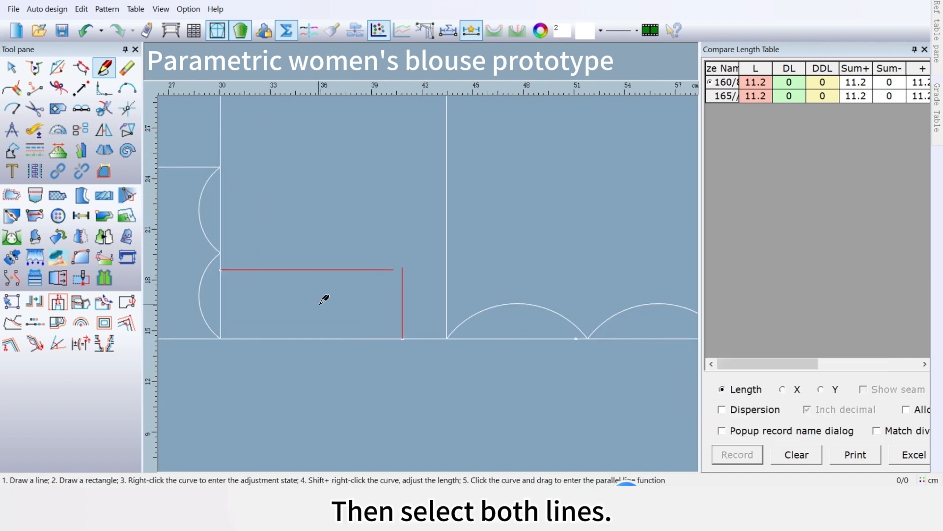
right_click(357, 292)
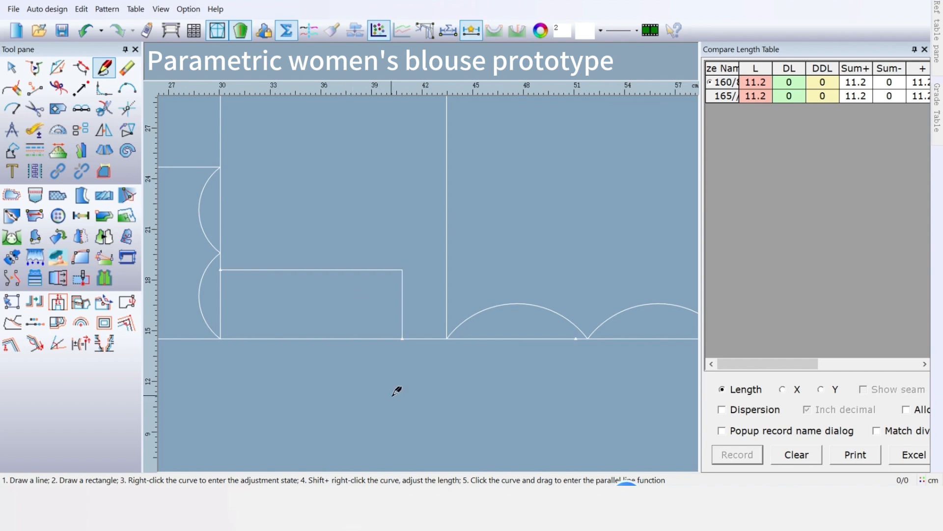
left_click(403, 268)
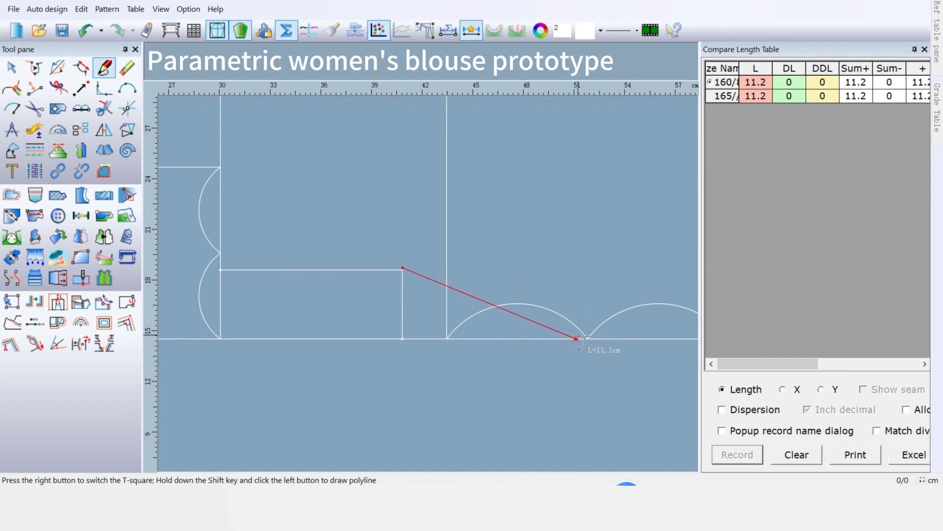
left_click(577, 339)
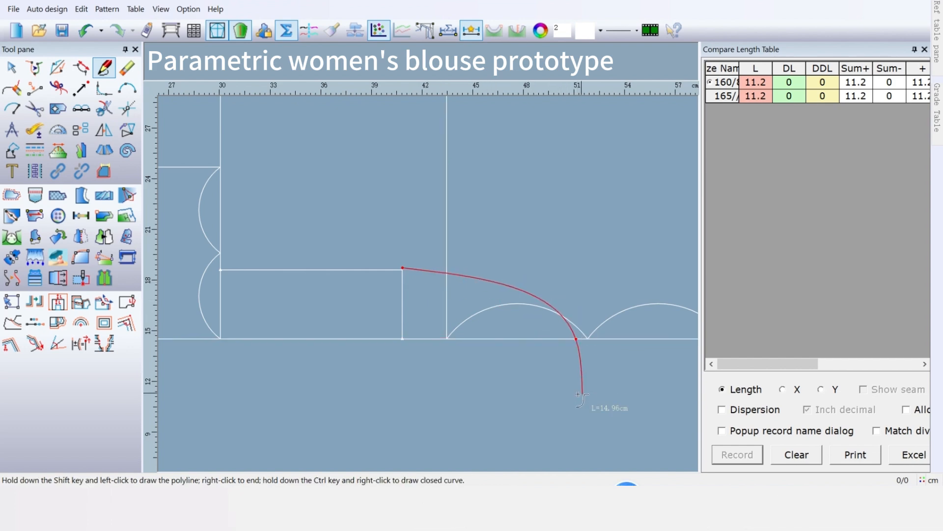
right_click(620, 377)
scroll(422, 284, "up", 4)
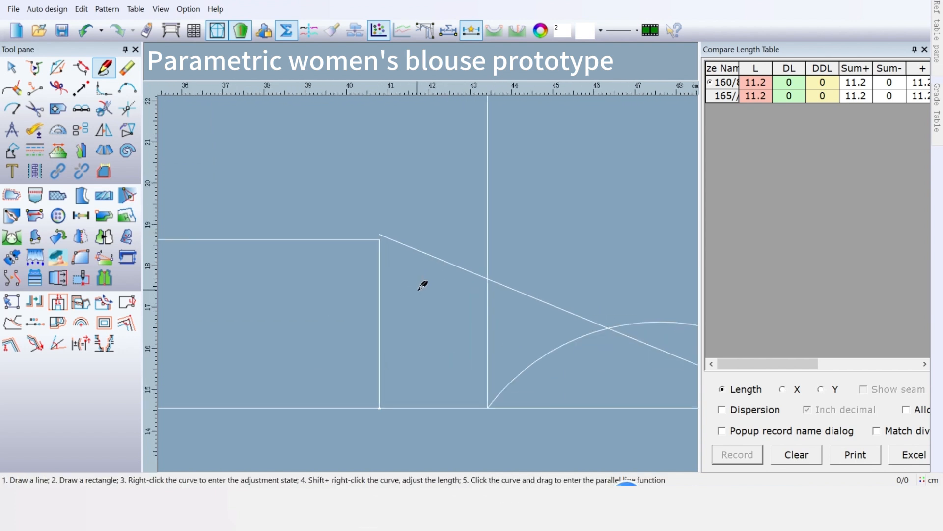
scroll(486, 362, "down", 2)
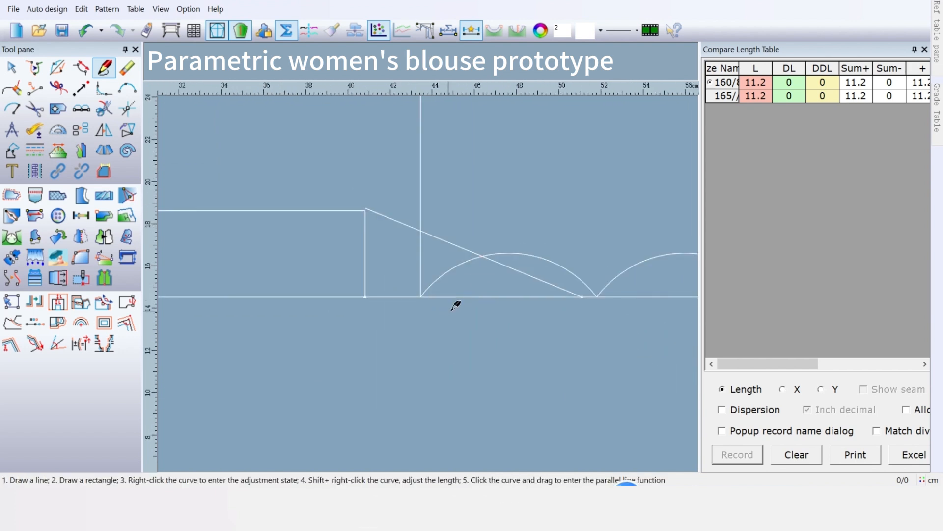
key("ctrl+z")
Draw a straight line from the joined corner to the bust line point 0.7 cm from the front segment's midpoint
left_click(365, 211)
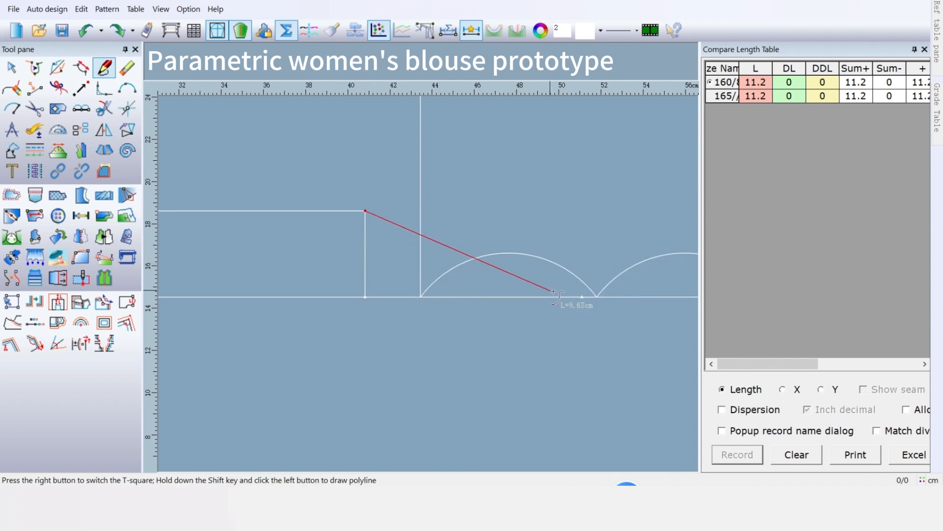
left_click(582, 297)
right_click(581, 298)
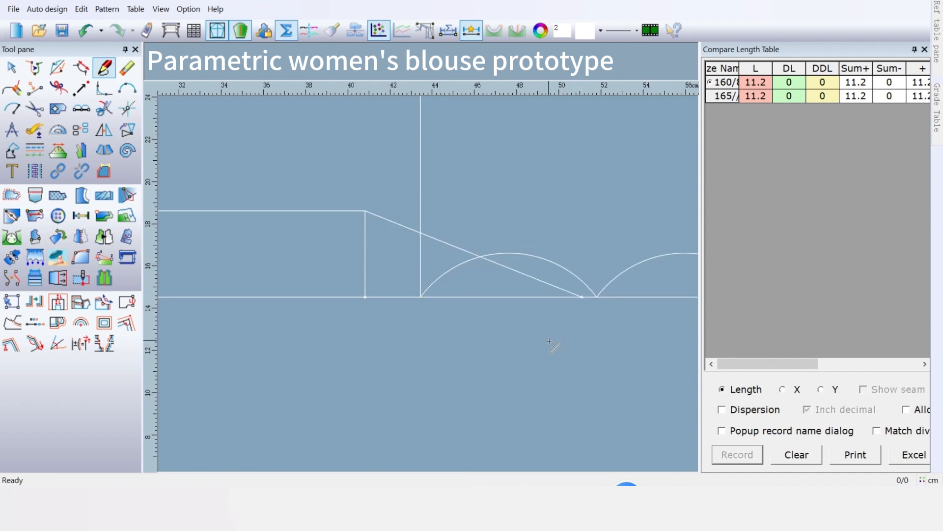
Divide the bust line segment between the back width line and the short vertical line into two equal parts with the Divider
scroll(431, 275, "down", 5)
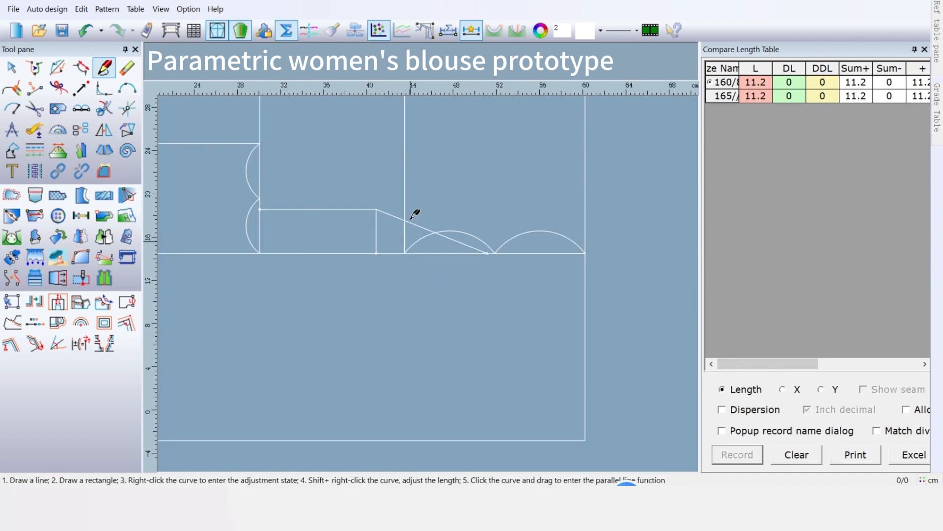
scroll(433, 278, "down", 1)
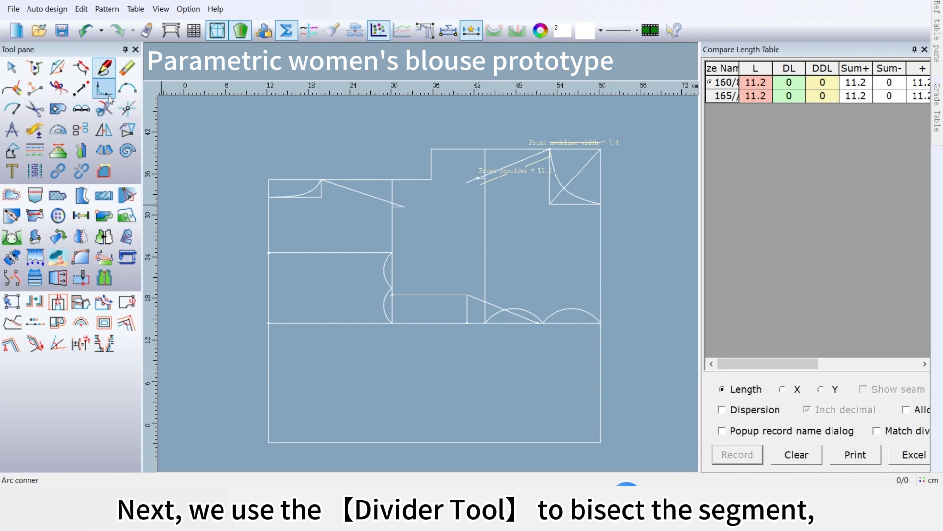
left_click(81, 108)
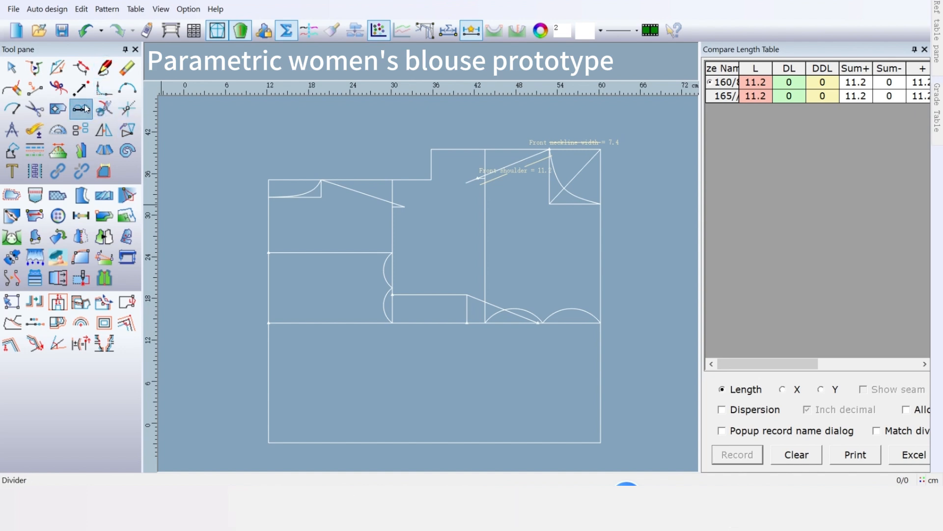
left_click(411, 322)
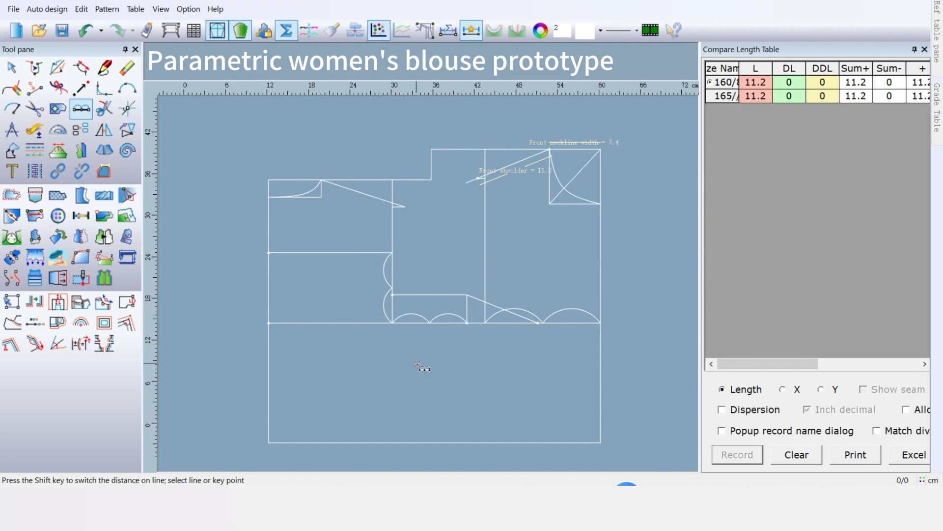
Divide the half of that bust line segment nearest the back width line into three equal parts
scroll(429, 285, "up", 3)
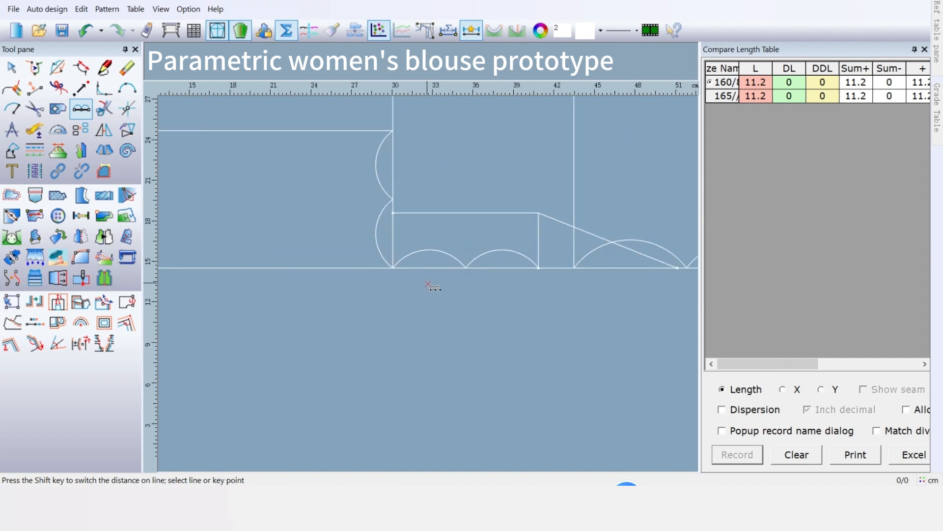
scroll(428, 268, "up", 1)
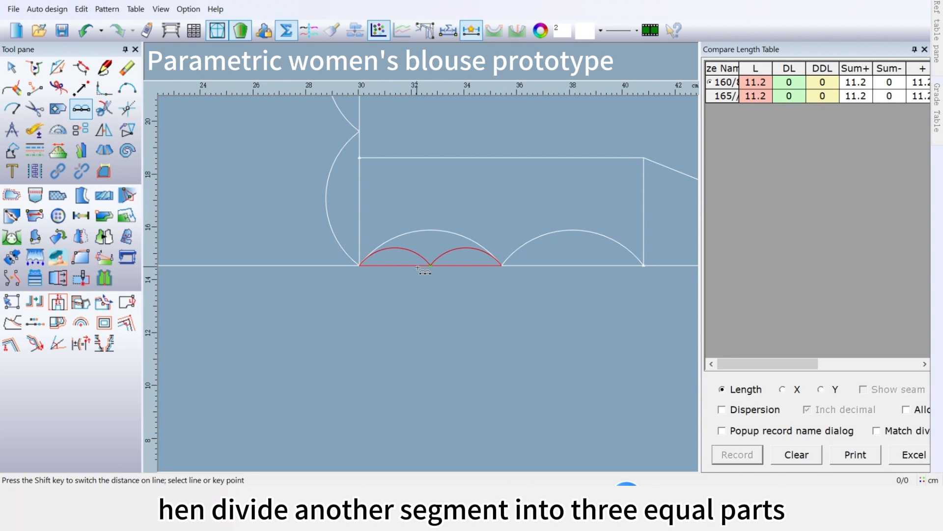
key("3")
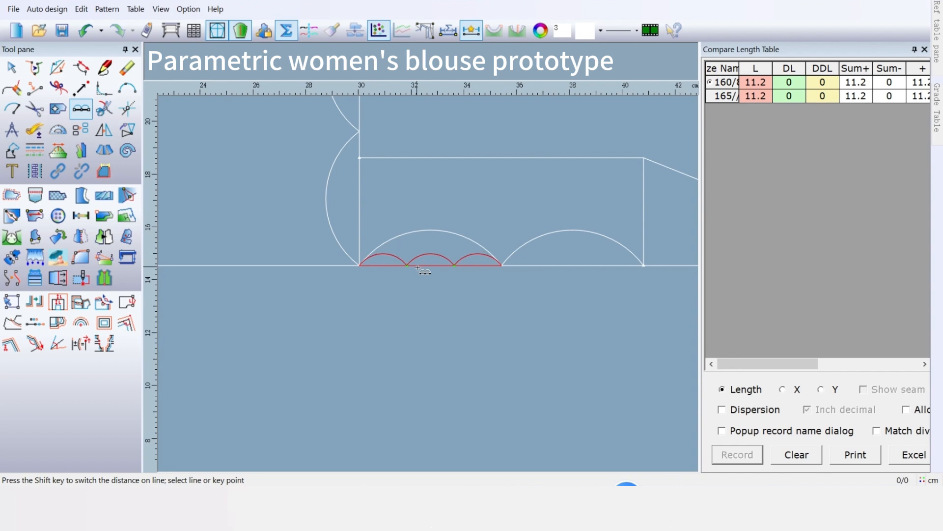
left_click(426, 266)
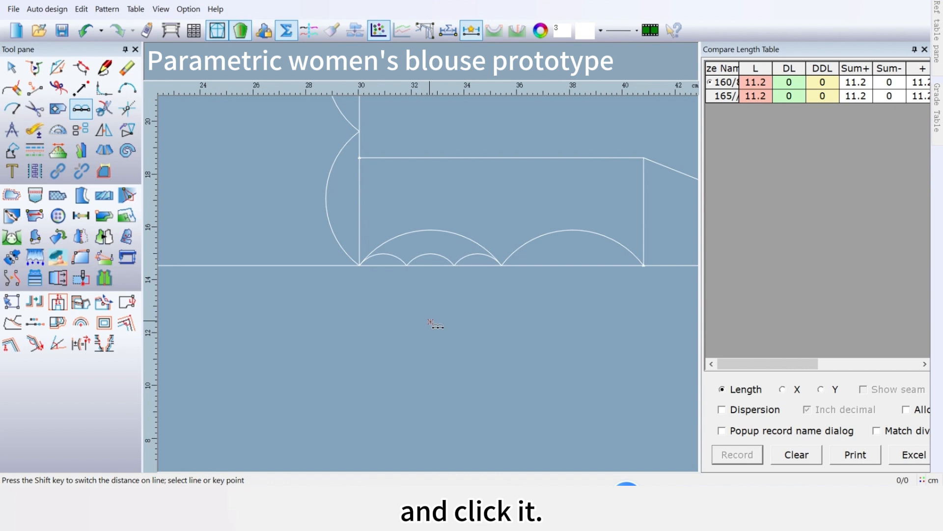
Start an offset point from the midpoint of the back width line's divided lower segment, with a horizontal offset of -1 cm
scroll(471, 306, "down", 4)
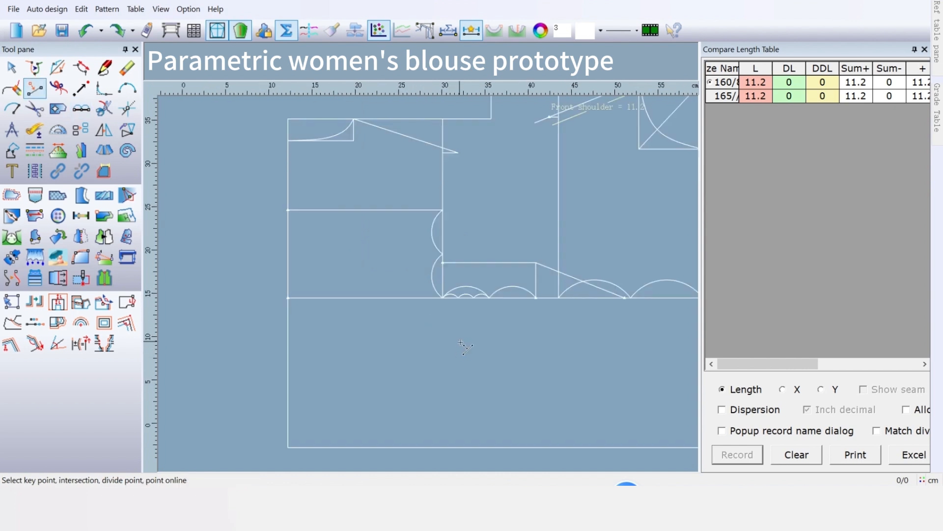
left_click(35, 89)
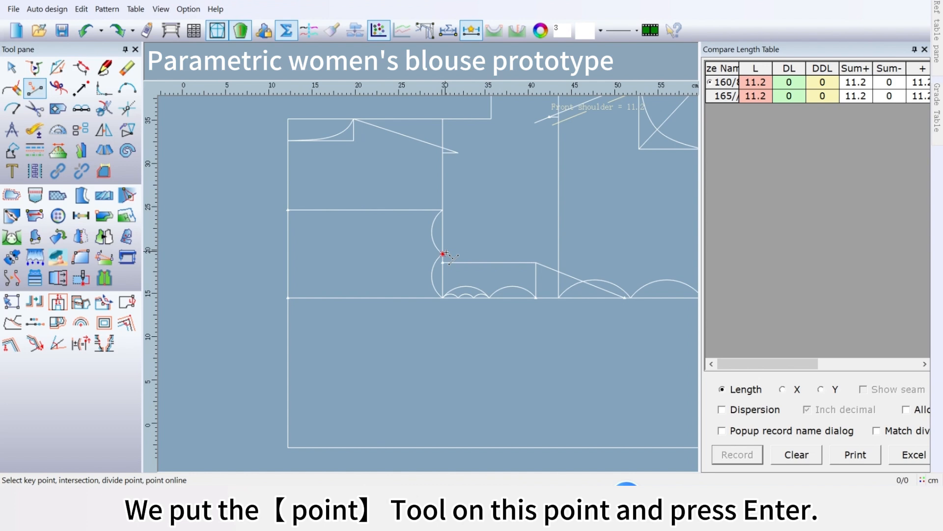
key("Return")
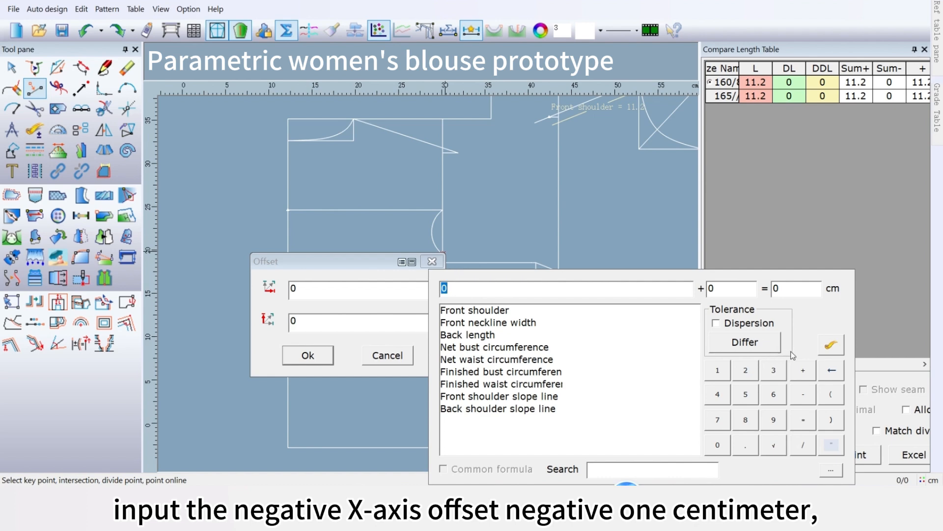
left_click(803, 394)
left_click(717, 370)
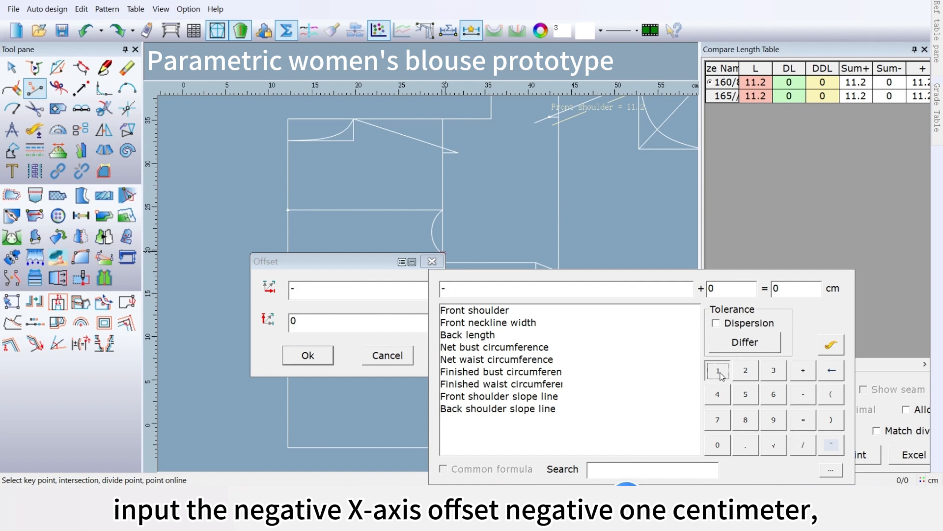
Place the point offset -1 cm in X beside the armhole and draw a vertical line from it down to the bottom line
left_click(313, 354)
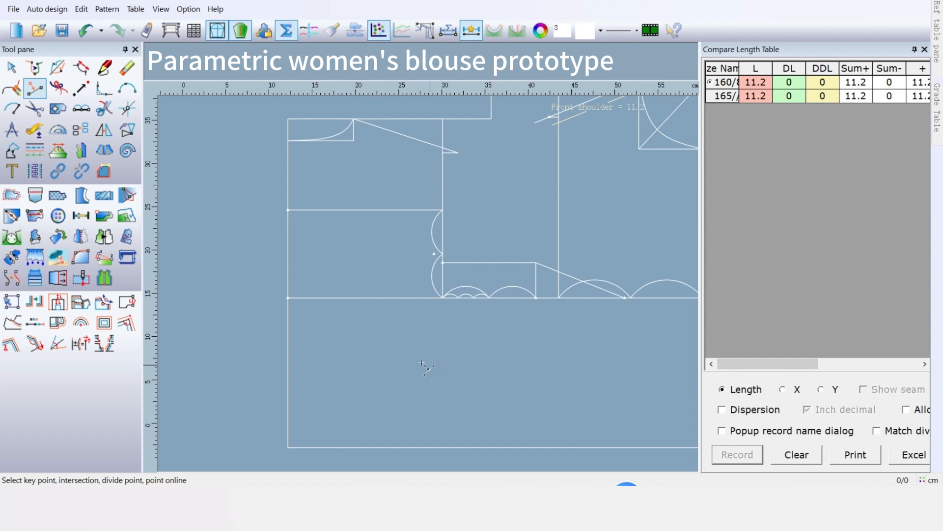
right_click(391, 342)
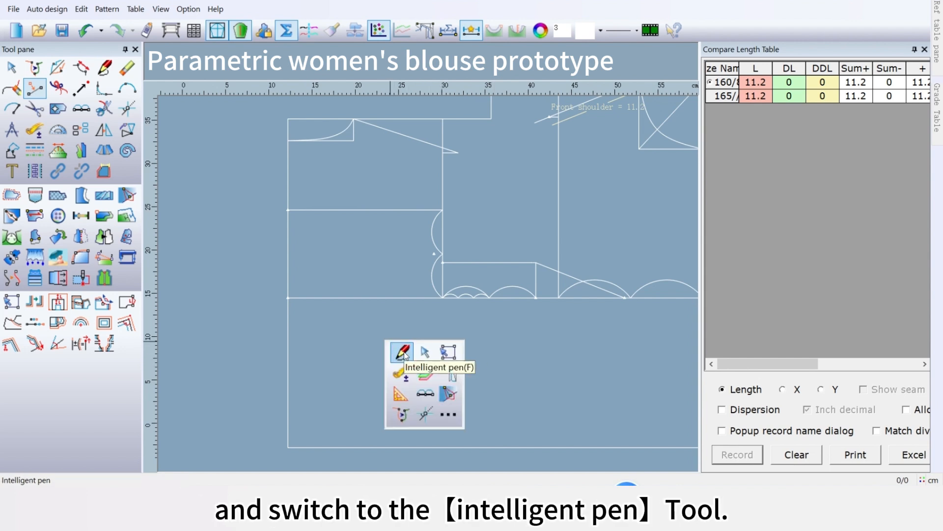
left_click(403, 352)
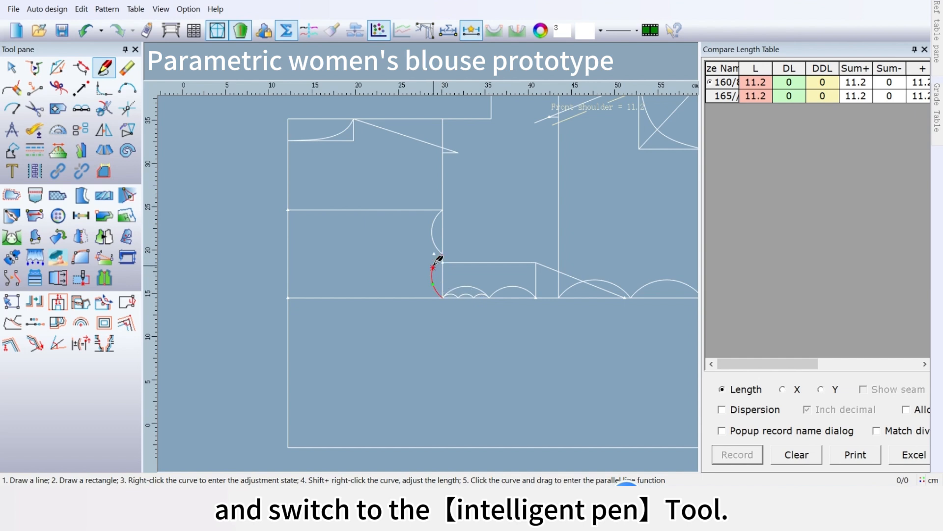
left_click(434, 254)
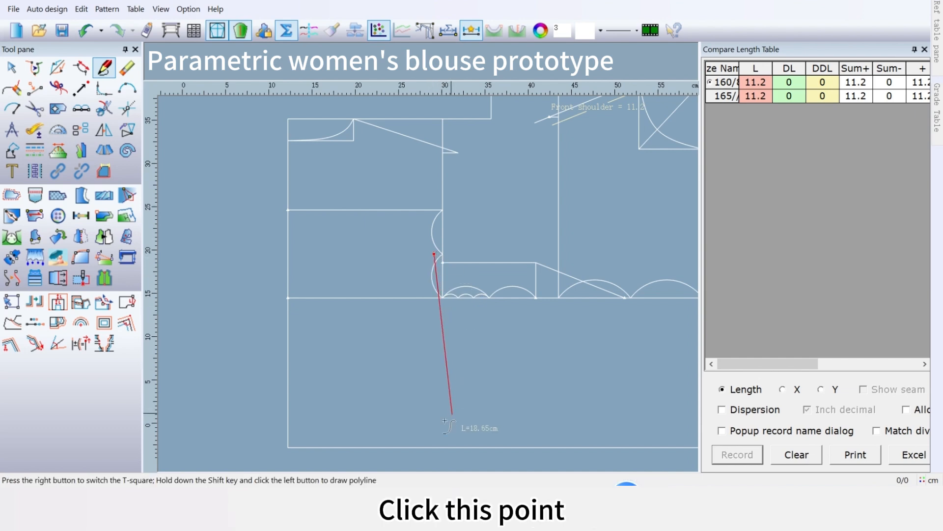
right_click(438, 423)
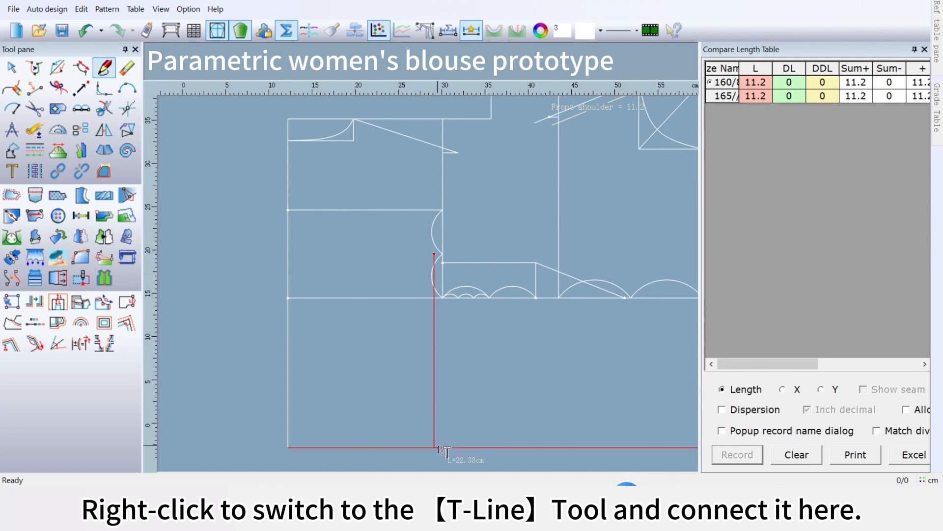
left_click(439, 447)
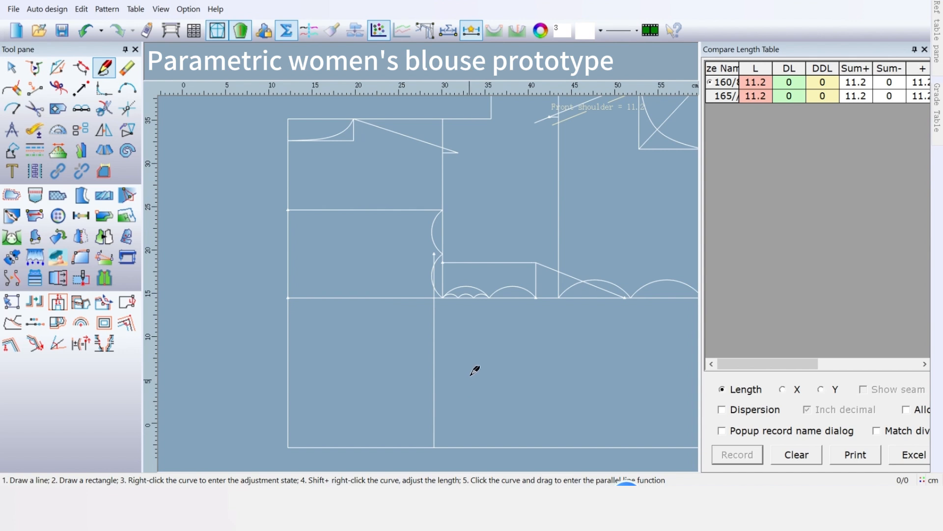
Draw vertical lines to the bottom line from the midpoint between the two underarm arcs and from the slanted line's lower end
left_click(490, 296)
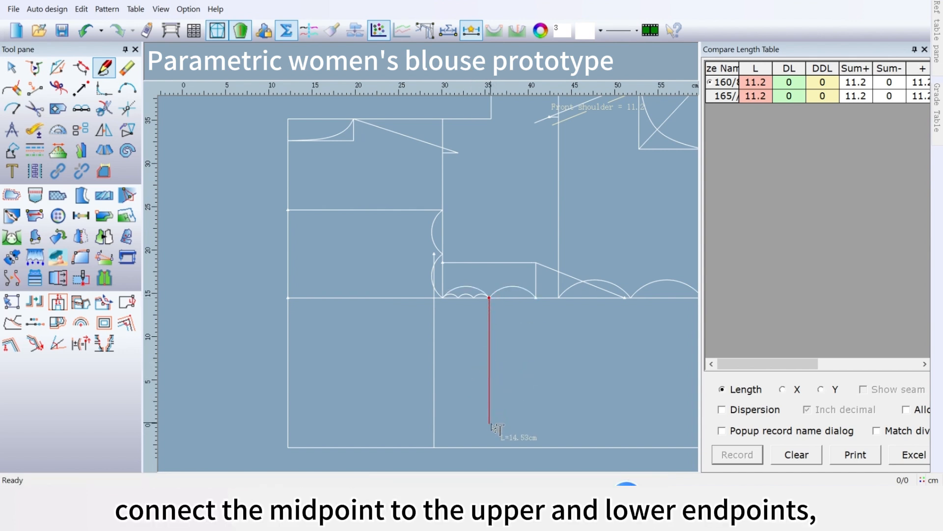
left_click(489, 447)
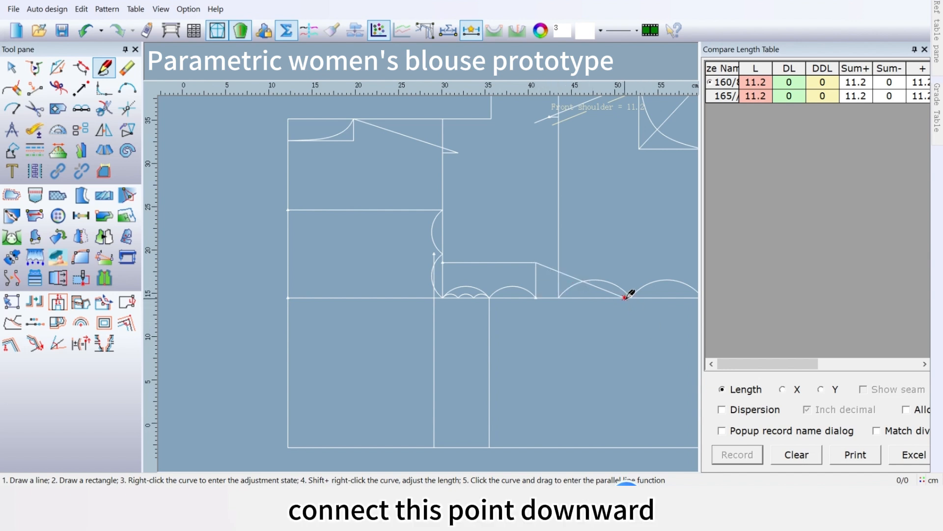
left_click(625, 298)
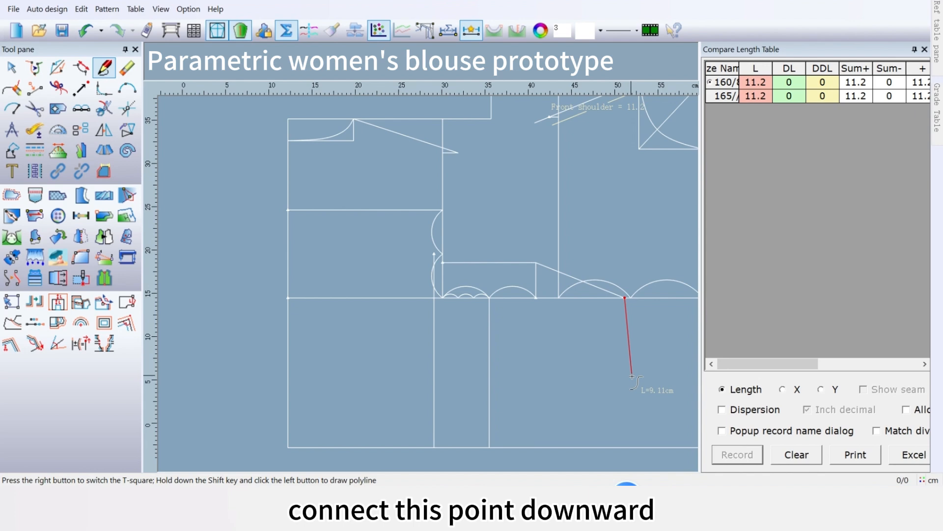
right_click(631, 440)
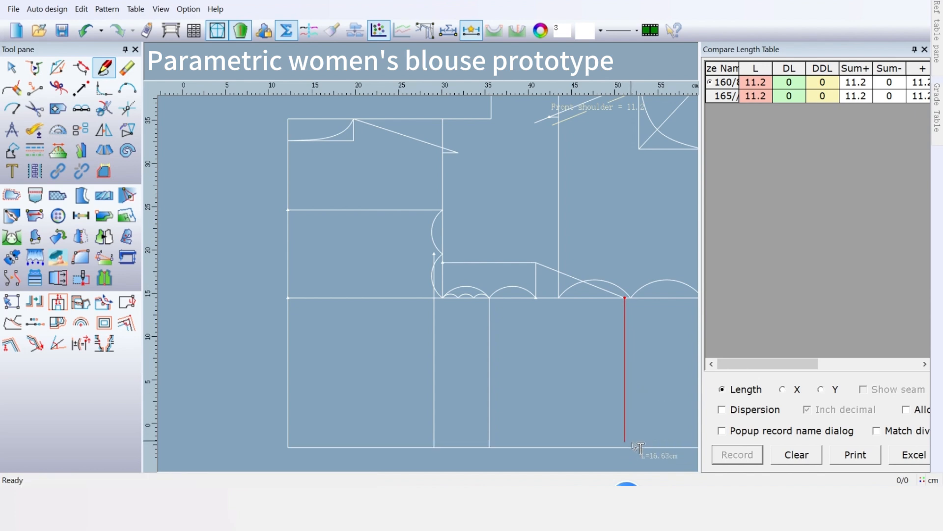
left_click(633, 445)
scroll(552, 314, "up", 1)
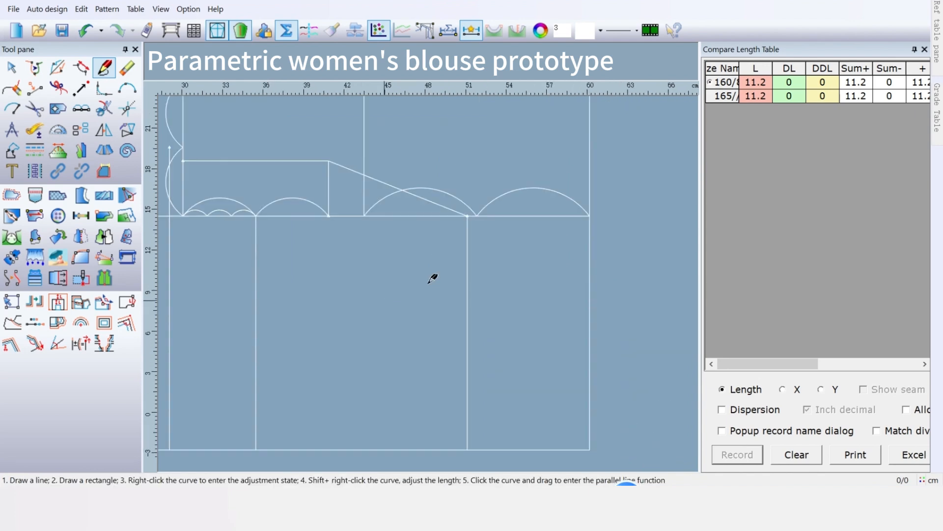
scroll(432, 279, "down", 2)
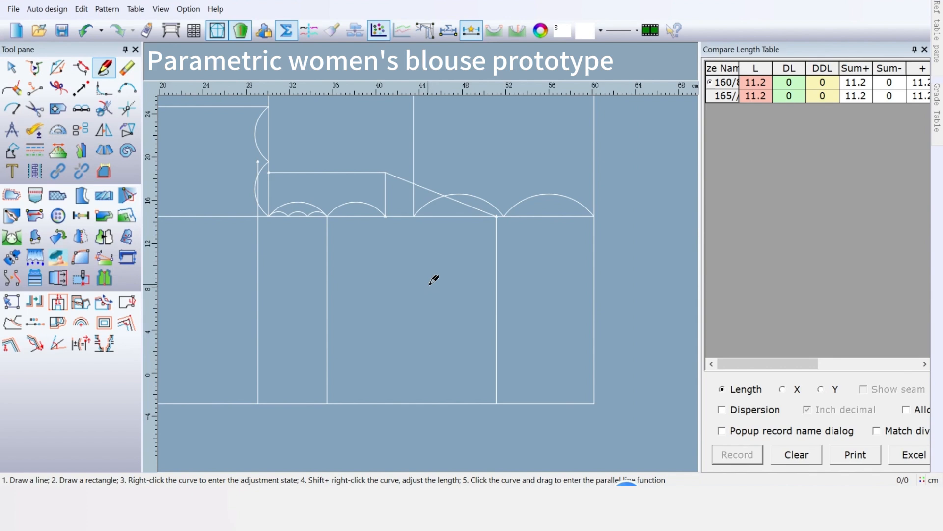
Add a point on the horizontal bust line, 1 cm to the left of its intersection with the front vertical line
left_click(35, 89)
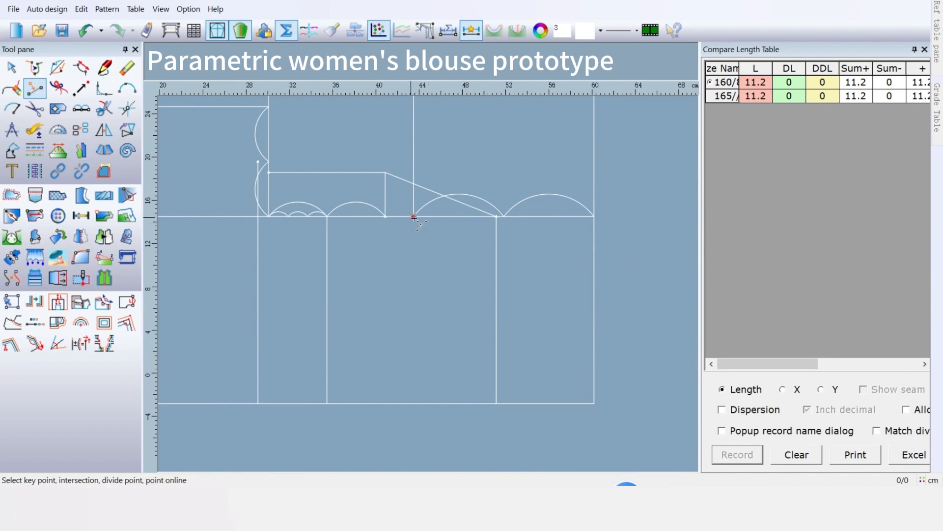
scroll(401, 216, "up", 2)
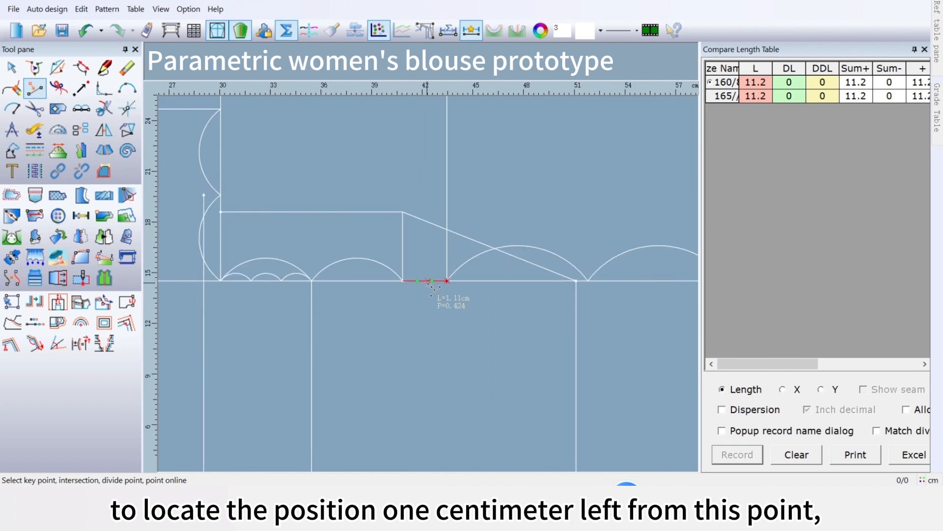
scroll(435, 286, "up", 3)
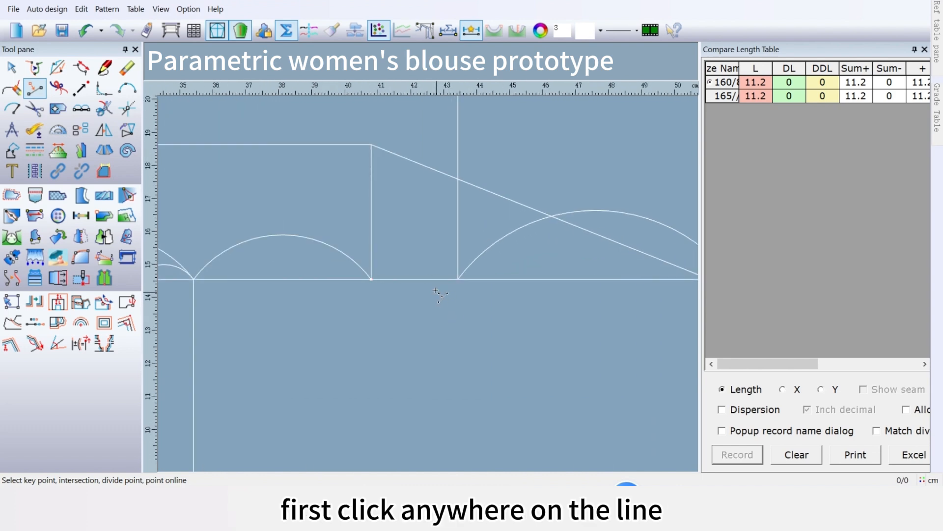
left_click(437, 278)
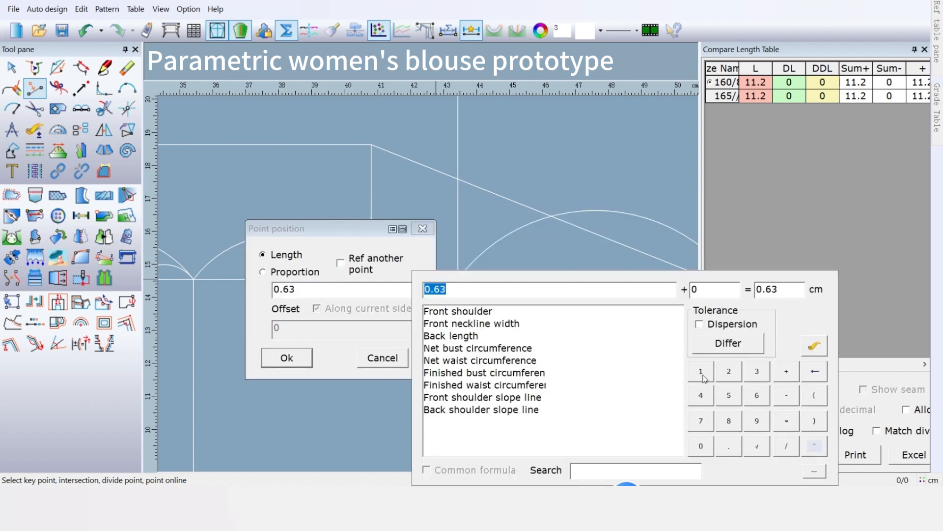
left_click(702, 375)
left_click(281, 357)
left_click(280, 356)
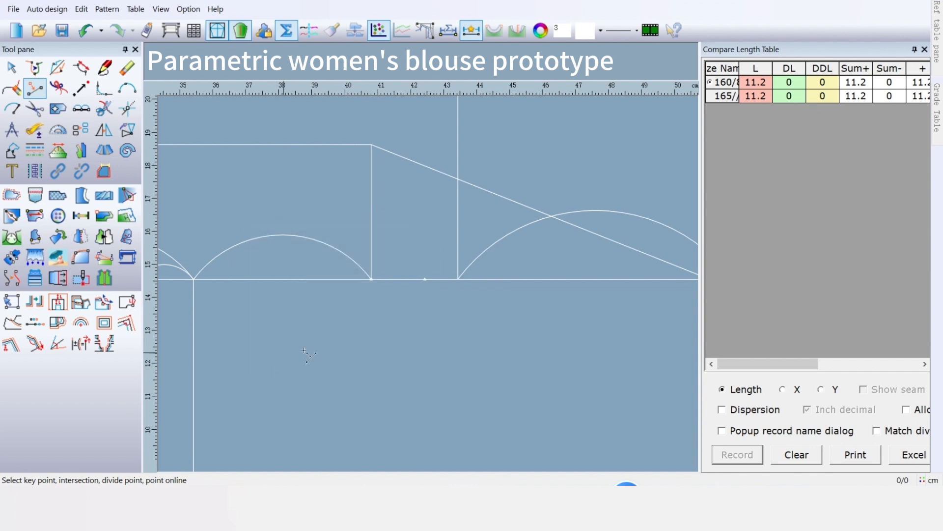
Draw a vertical line with the Intelligent pen from the new 1 cm point down to the bottom line
right_click(514, 325)
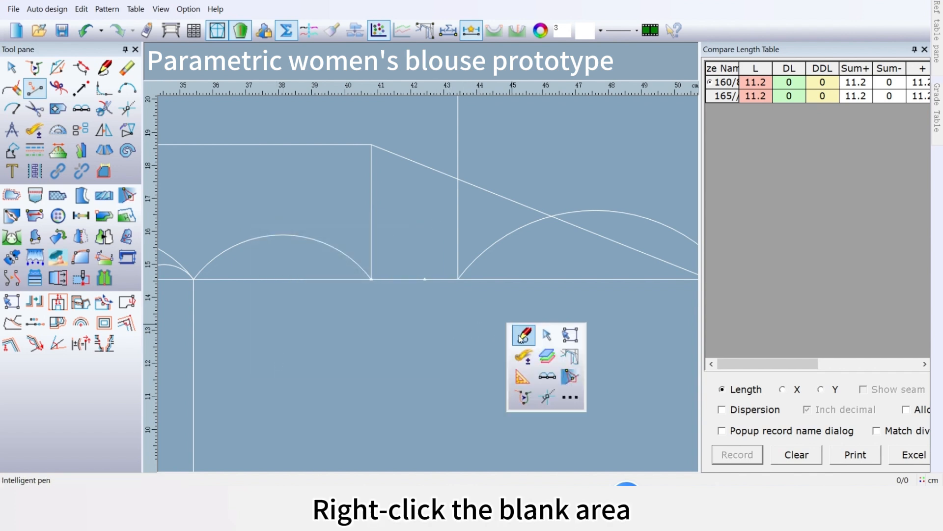
left_click(518, 332)
scroll(432, 276, "down", 4)
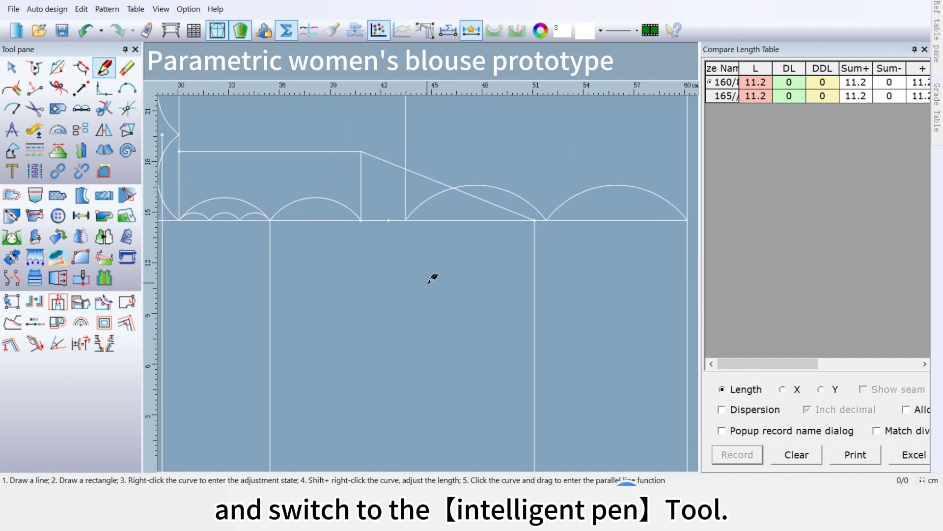
left_click(403, 242)
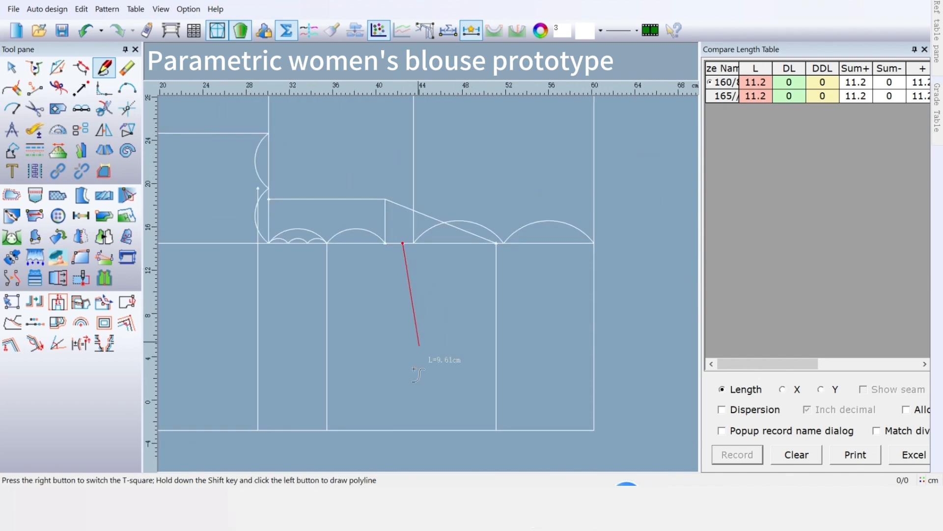
left_click(409, 429)
right_click(409, 429)
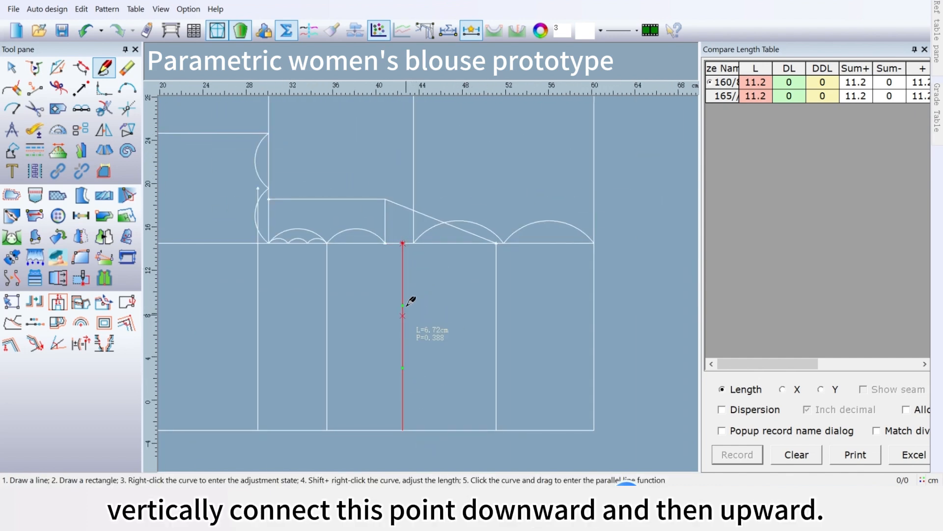
Draw a vertical line from the same bust-line point up to the slanted line
scroll(412, 268, "up", 5)
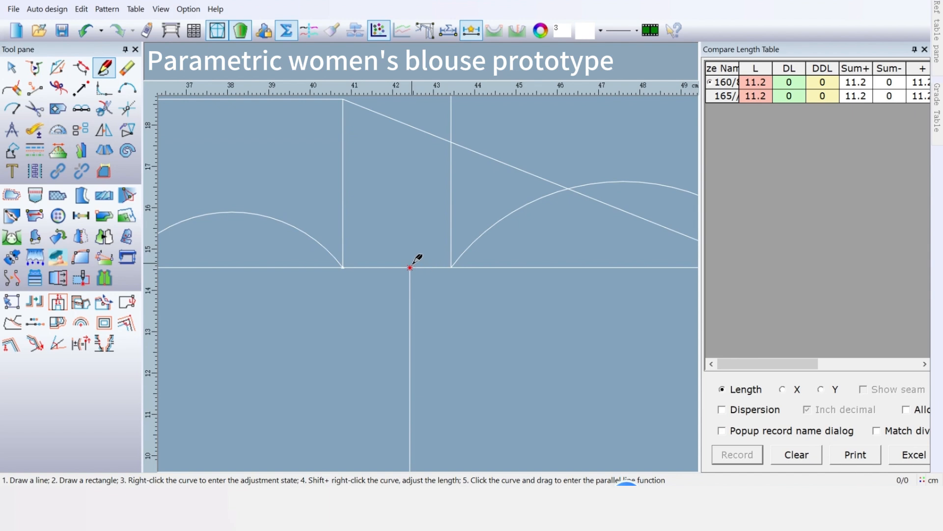
left_click(411, 267)
left_click(413, 129)
right_click(413, 131)
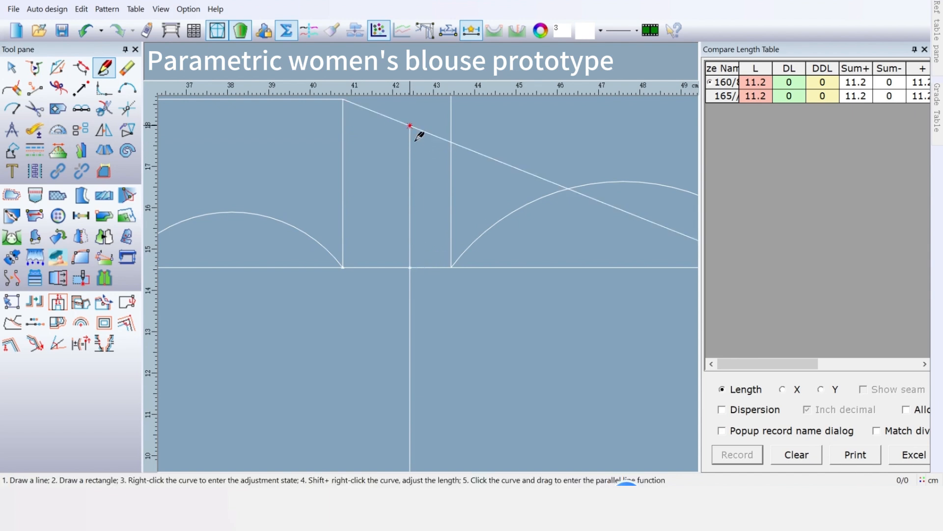
scroll(433, 278, "down", 4)
scroll(433, 278, "down", 5)
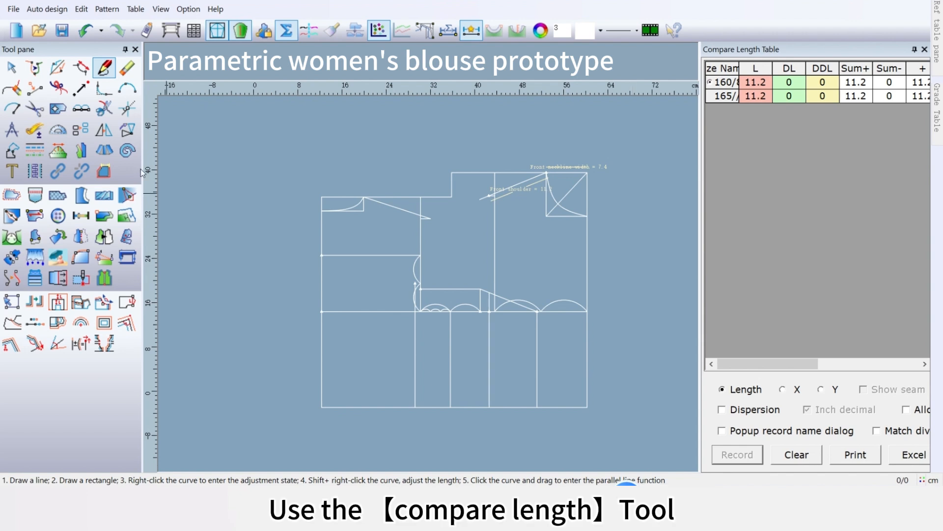
Measure the rightmost third of the divided underarm segment with the Compare length tool and record it as a variable
left_click(34, 130)
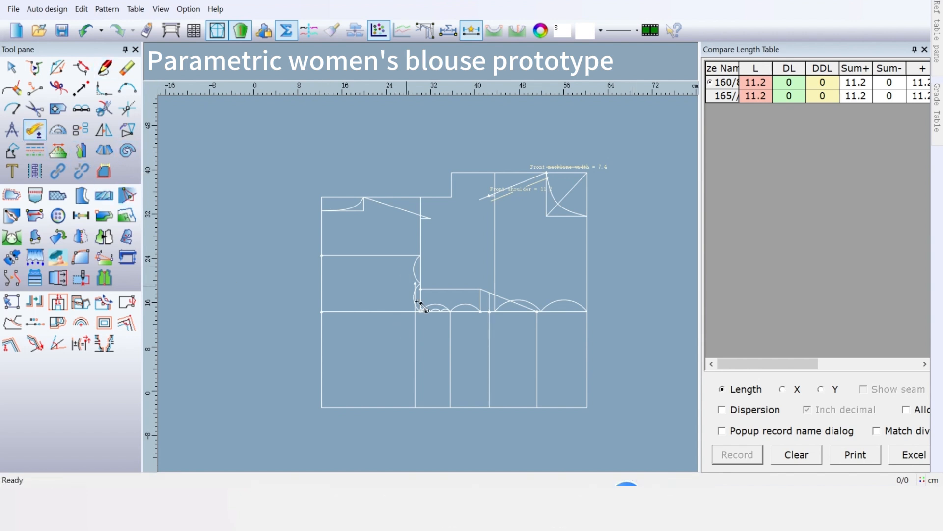
scroll(431, 285, "up", 1)
scroll(431, 285, "up", 3)
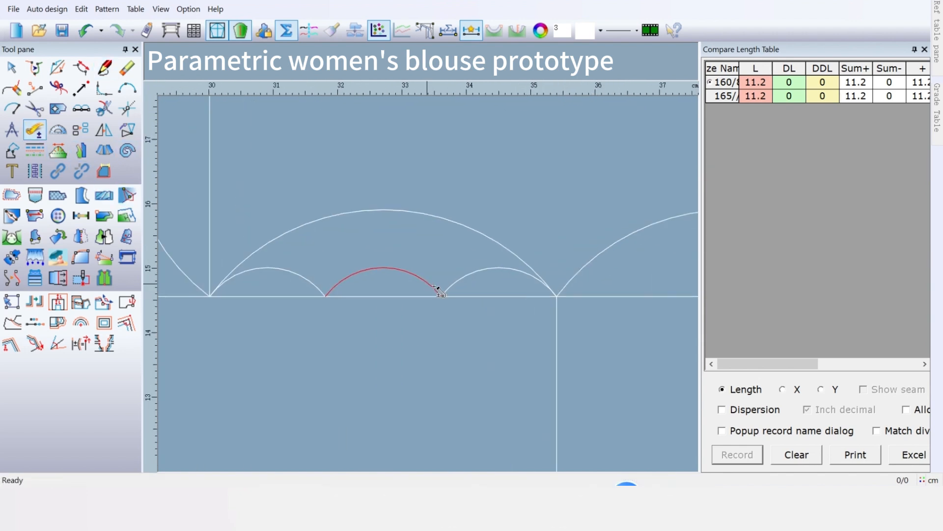
left_click(441, 297)
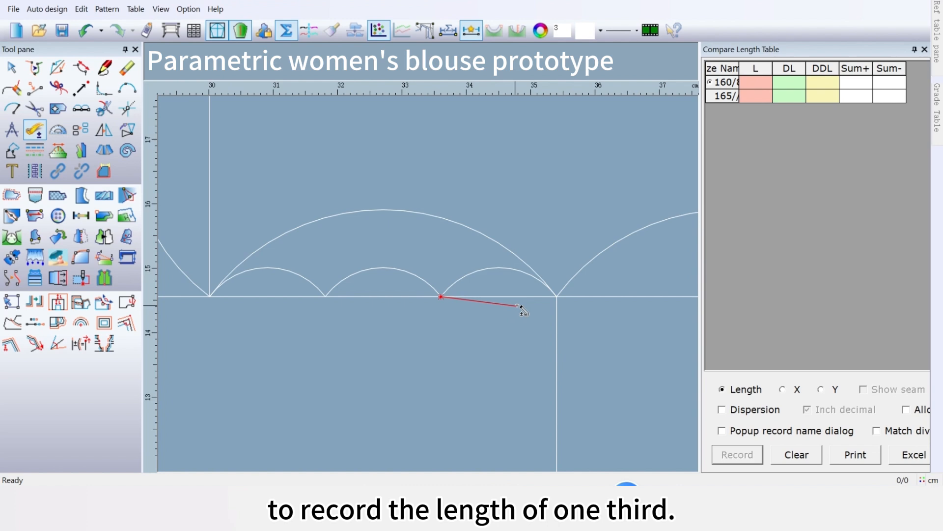
double_click(558, 297)
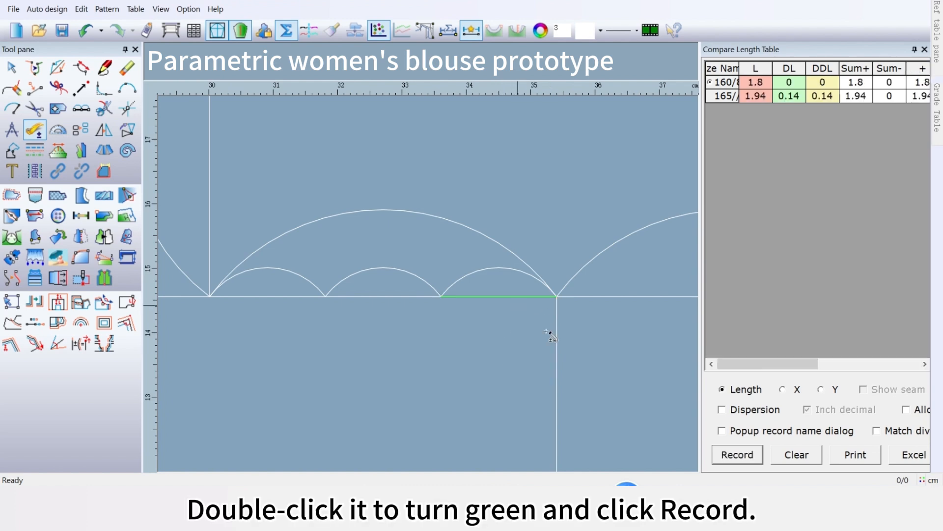
left_click(737, 454)
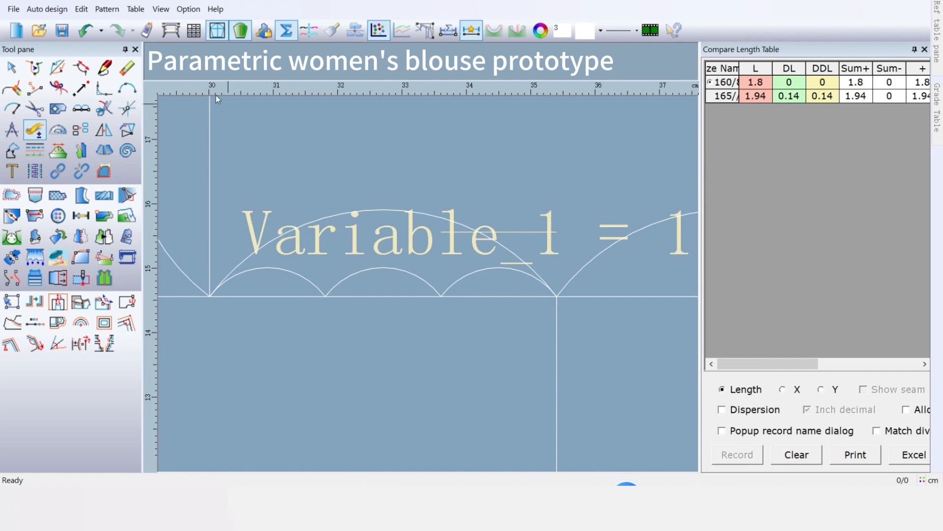
Rename the measurement variable Variable_1 as "Underarm hollow curve"
left_click(136, 9)
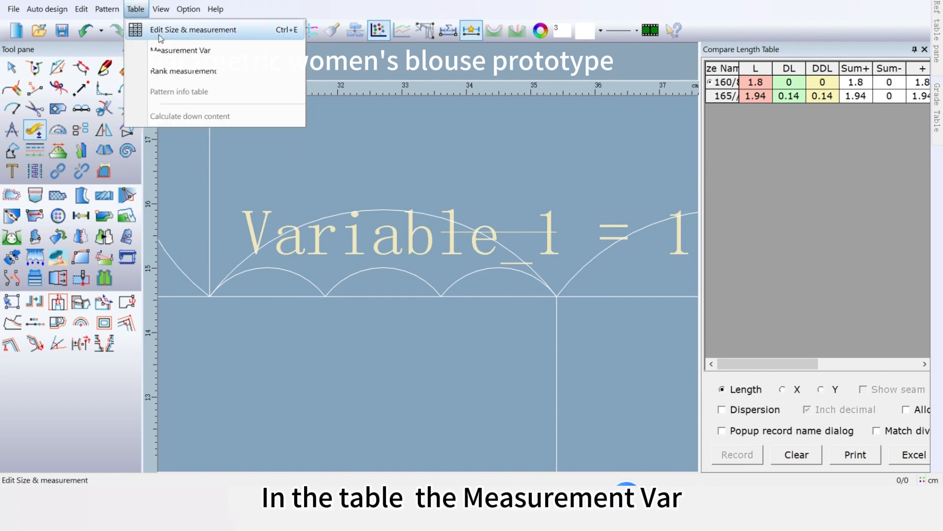
left_click(167, 50)
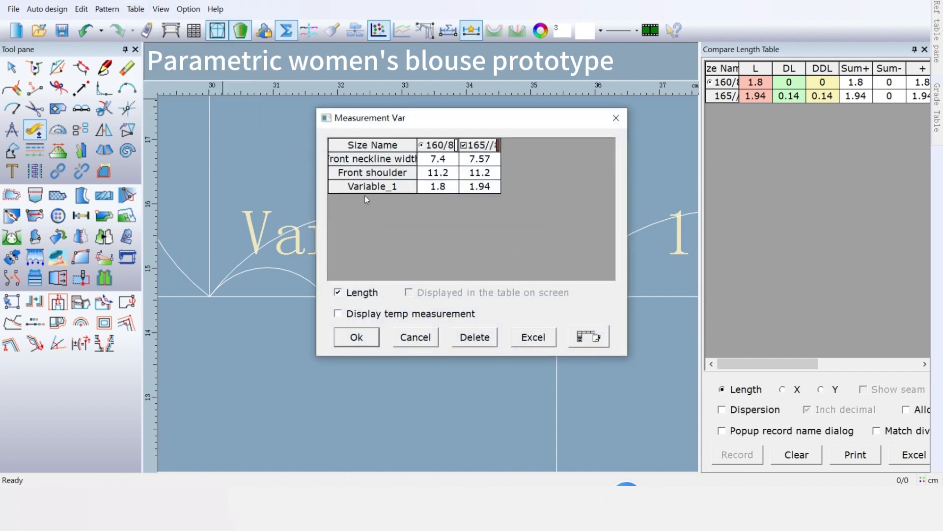
double_click(366, 186)
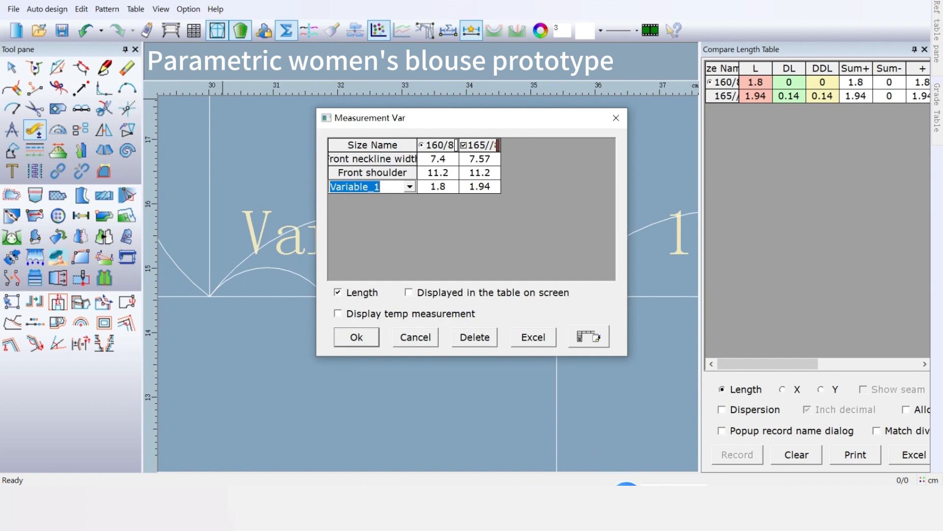
left_click(385, 186)
double_click(385, 187)
key("ctrl+v")
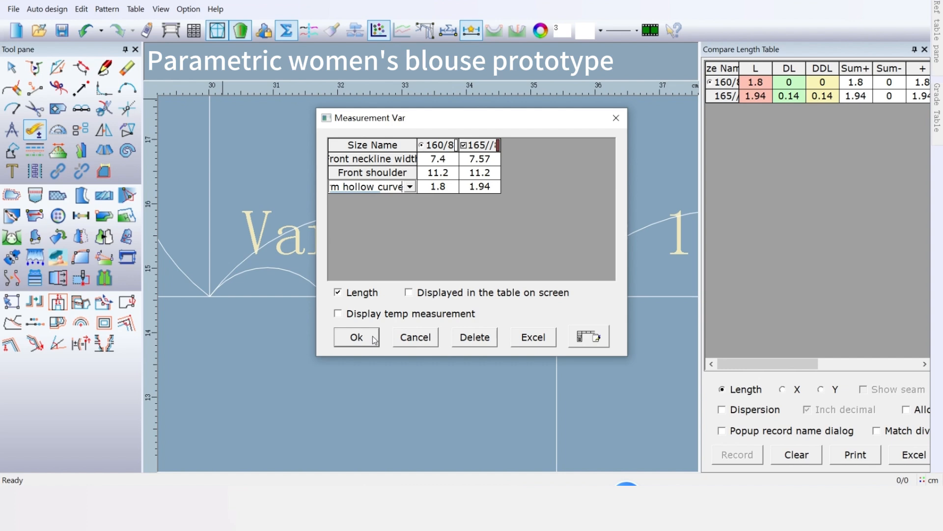
left_click(356, 337)
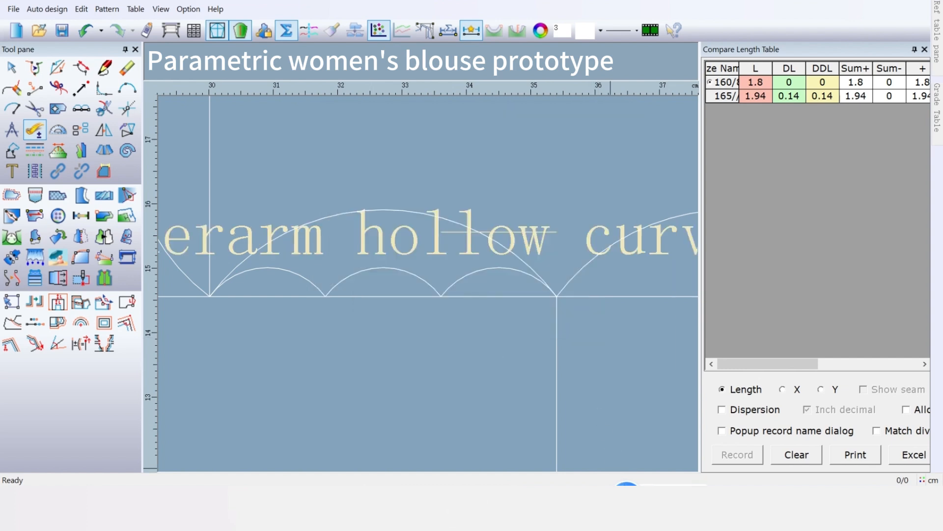
scroll(510, 410, "down", 1)
scroll(393, 297, "down", 2)
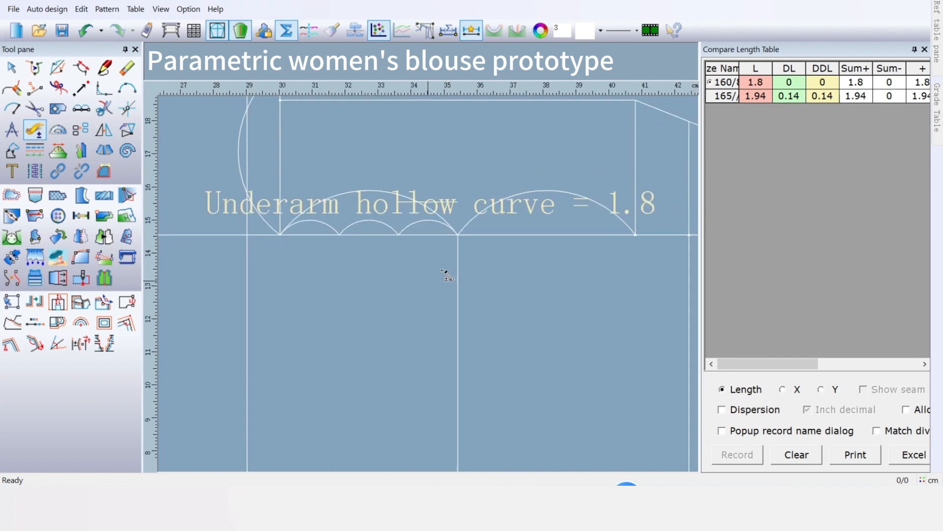
Draw a diagonal T-line with the Intelligent pen from the underarm box's lower-left corner, up and inward, with length Underarm hollow curve+0.5
scroll(432, 279, "down", 1)
scroll(432, 279, "up", 2)
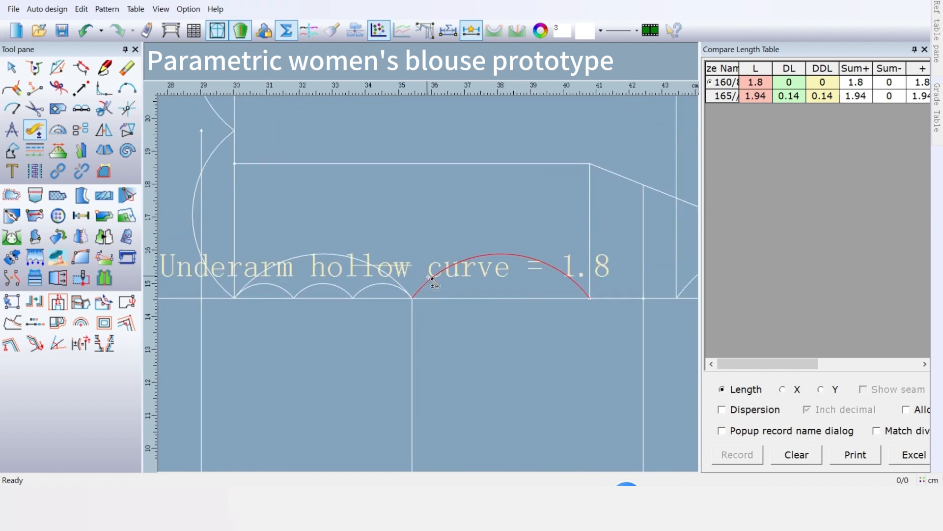
right_click(472, 340)
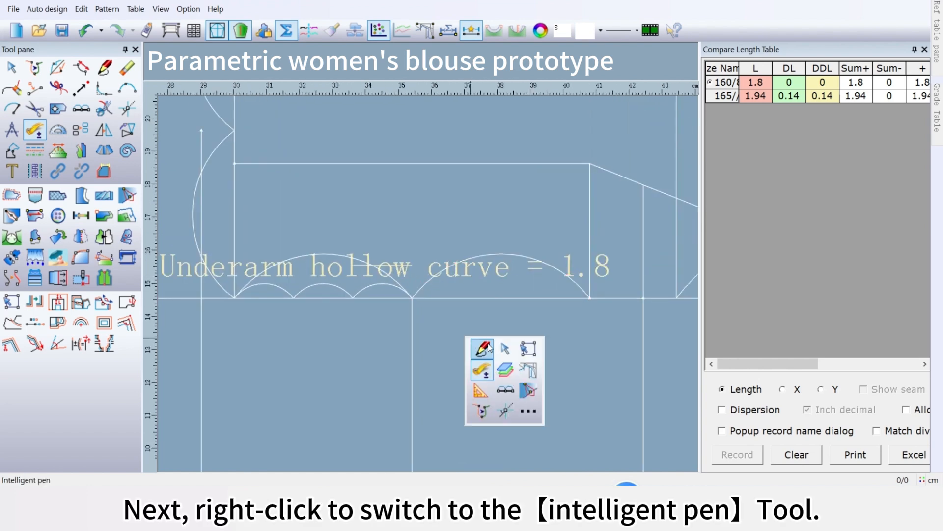
left_click(490, 346)
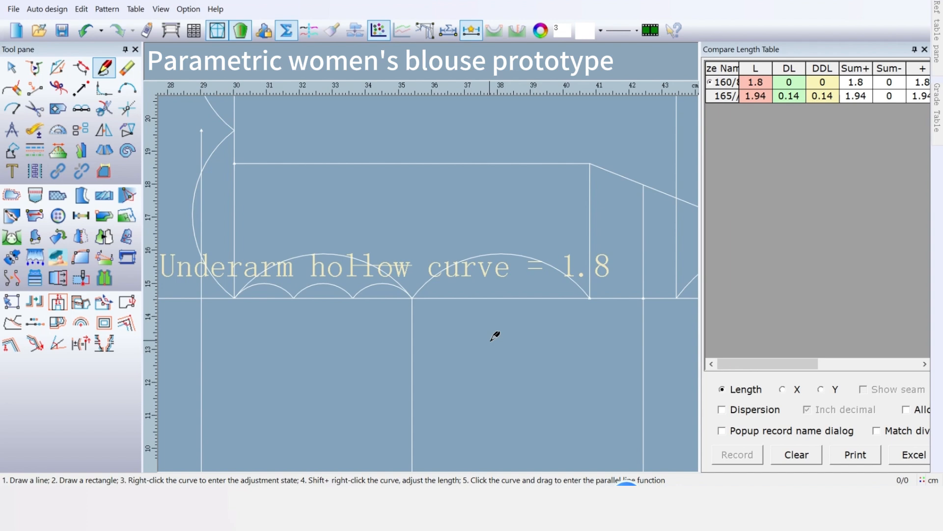
left_click(235, 297)
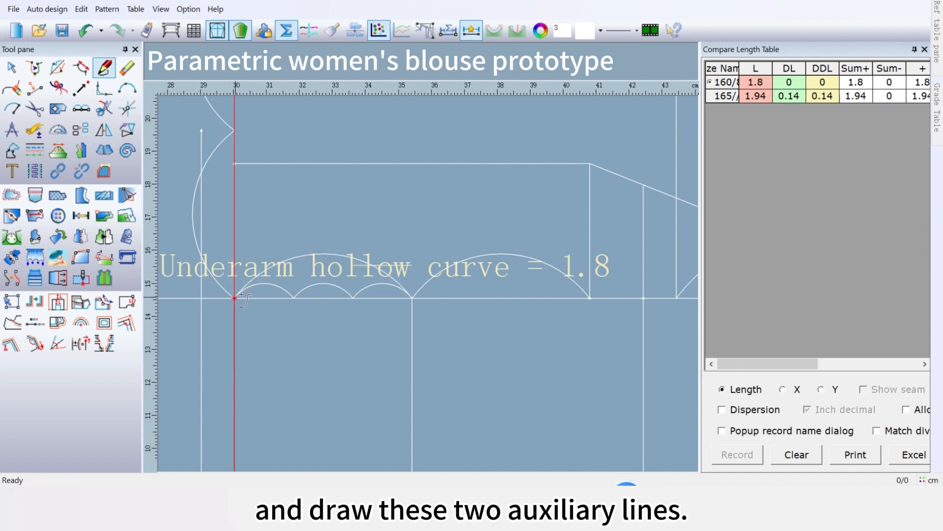
right_click(285, 243)
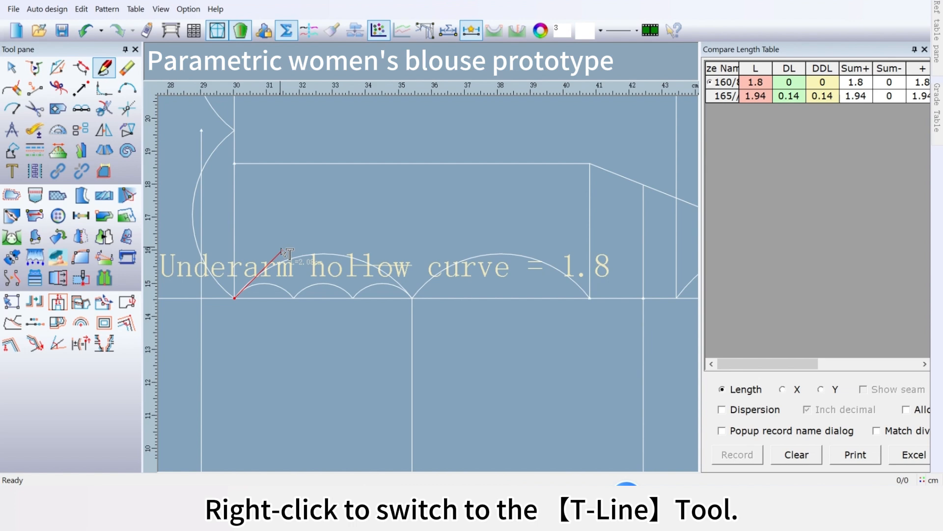
left_click(287, 253)
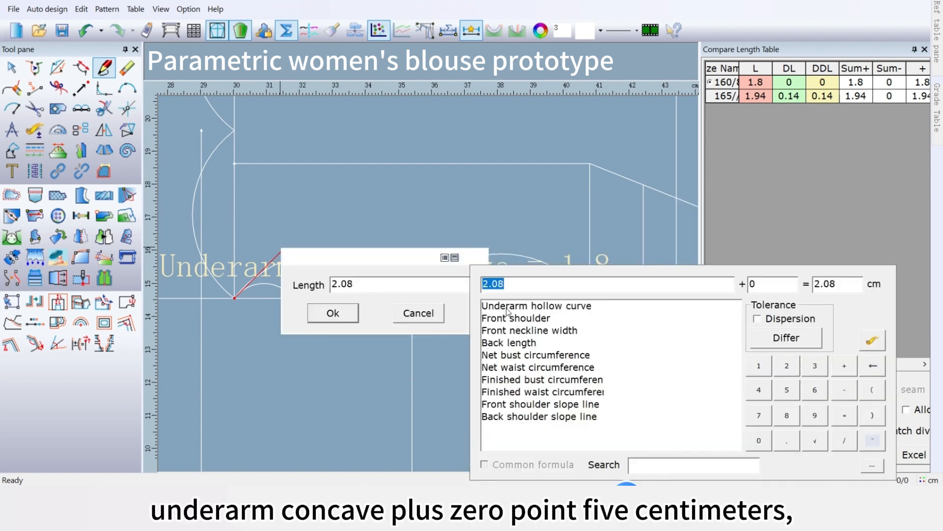
double_click(507, 306)
left_click(845, 366)
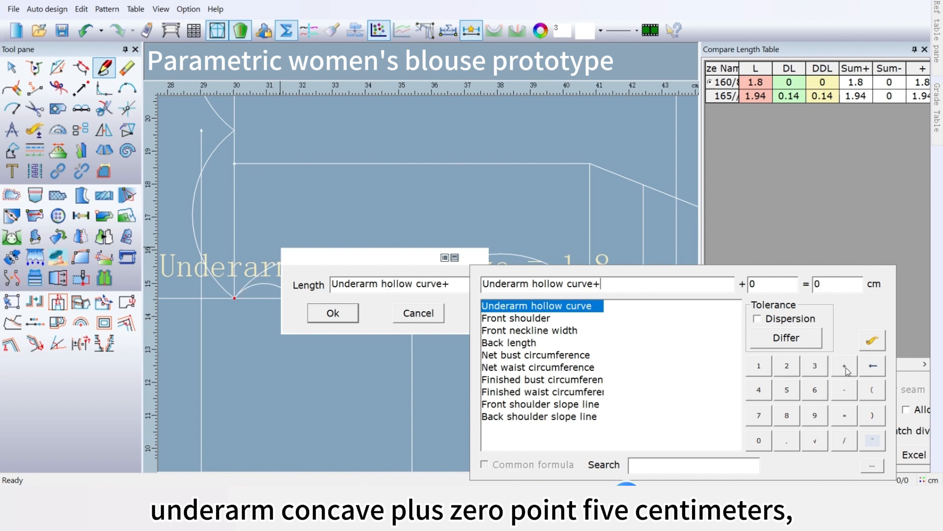
left_click(759, 441)
left_click(787, 440)
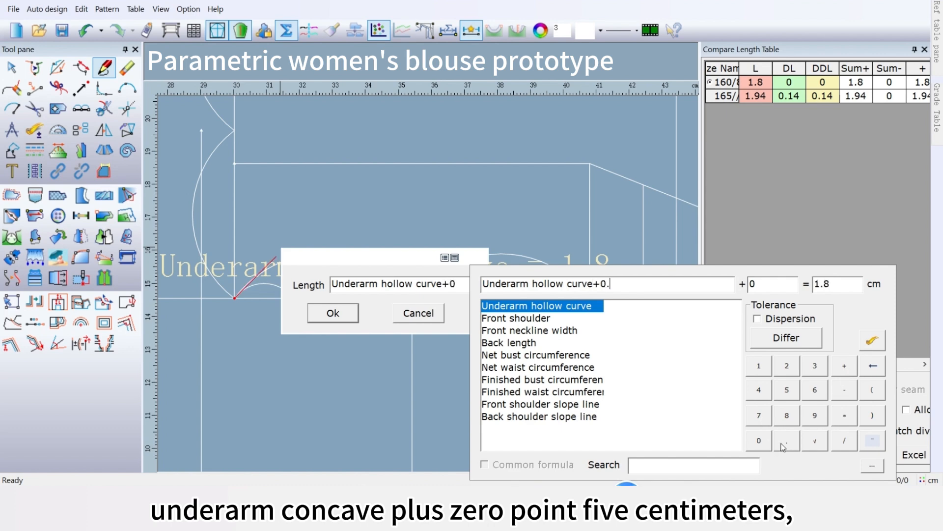
left_click(787, 390)
left_click(352, 313)
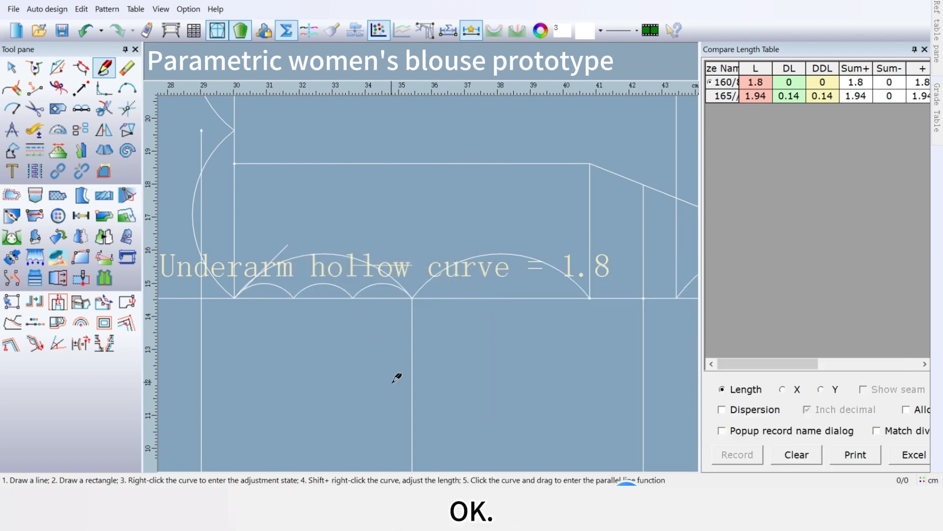
Draw a matching diagonal T-line from the underarm box's lower-right corner, up and inward, with length Underarm hollow curve+0.5
left_click(590, 298)
right_click(543, 242)
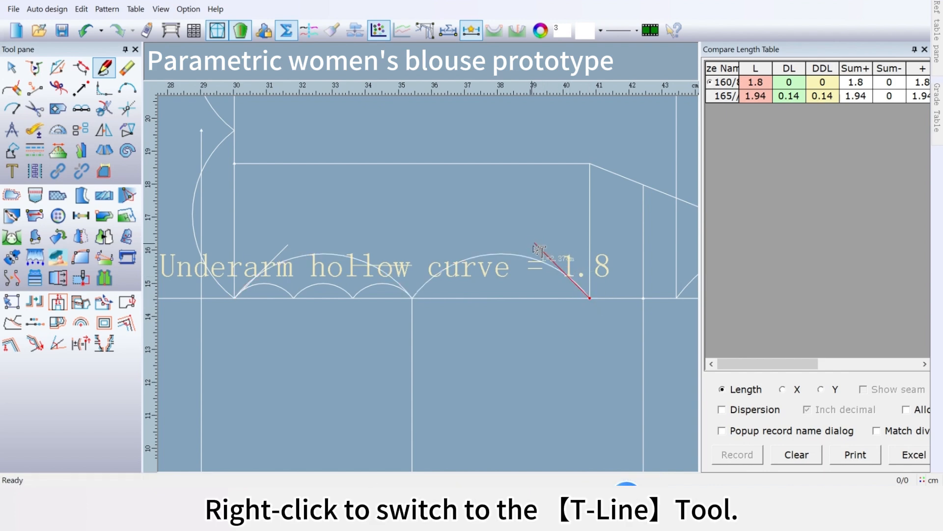
left_click(541, 254)
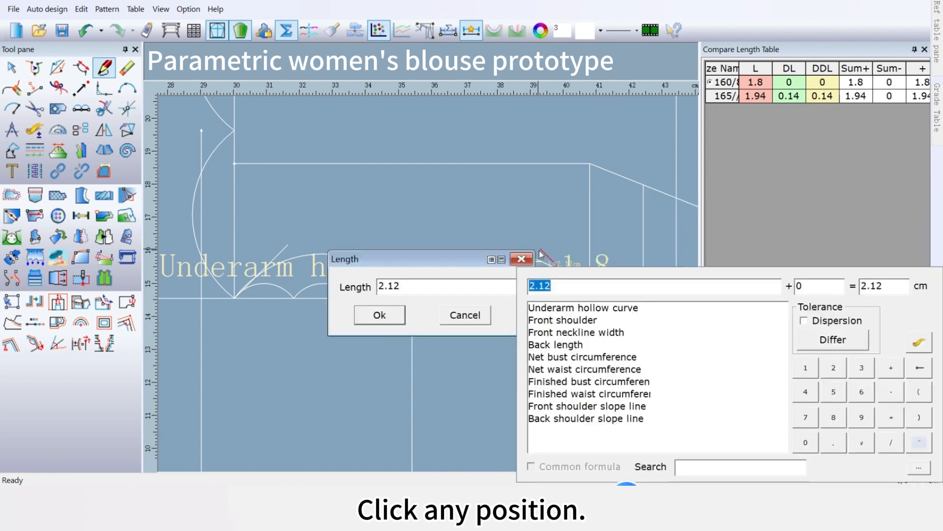
left_click(537, 308)
double_click(537, 308)
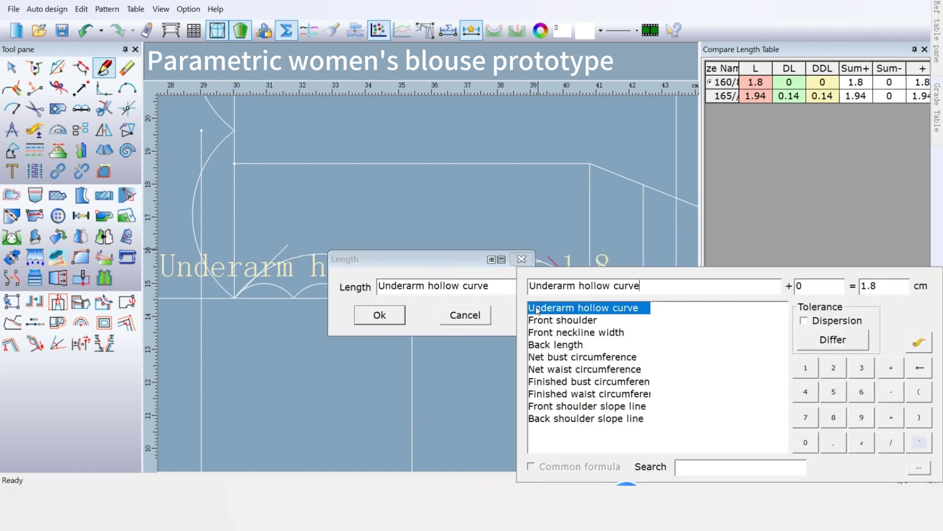
left_click(890, 367)
left_click(805, 444)
left_click(836, 445)
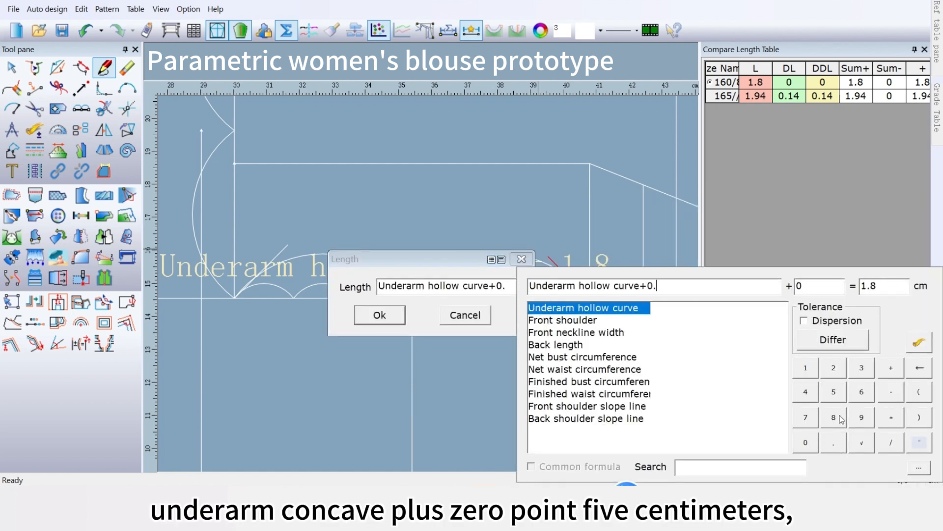
left_click(835, 393)
left_click(380, 315)
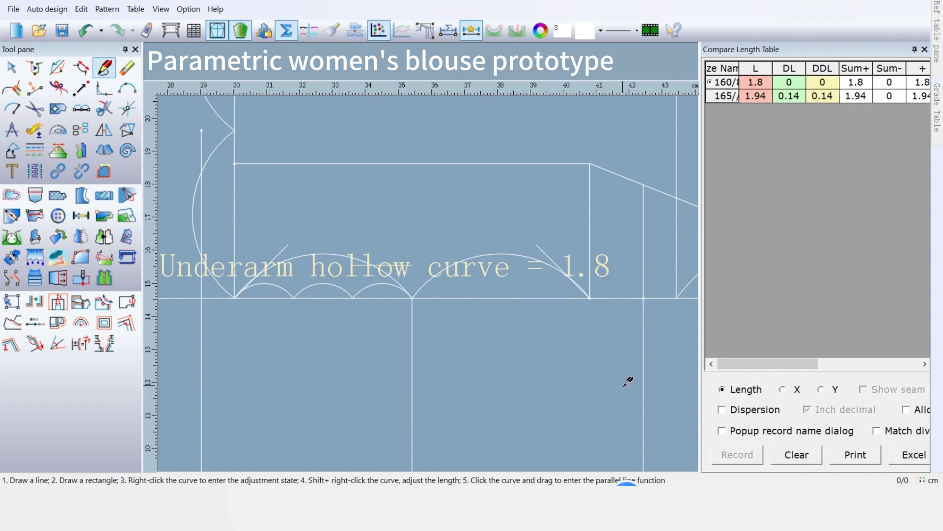
Use the Rotate tool to swing a copy of the slanted line upward about its lower end on the bust line
scroll(432, 275, "down", 2)
scroll(434, 278, "down", 3)
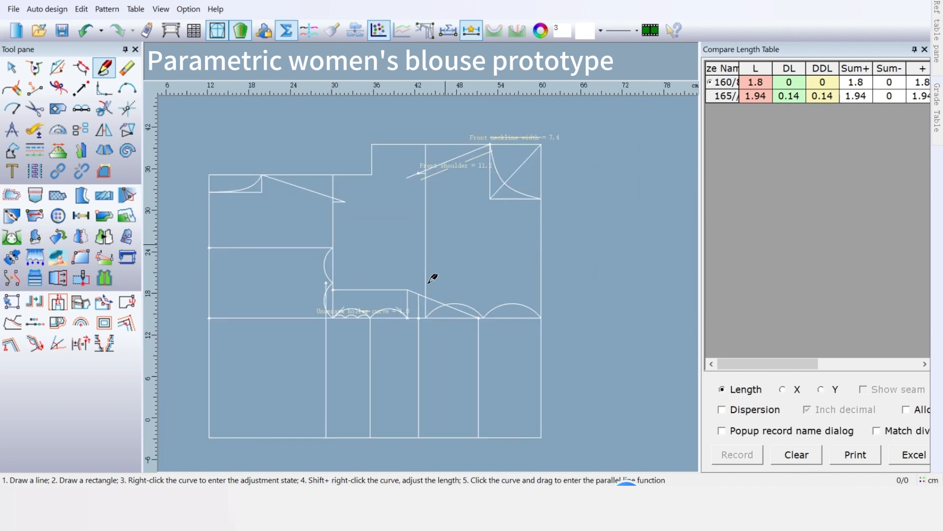
scroll(433, 278, "up", 2)
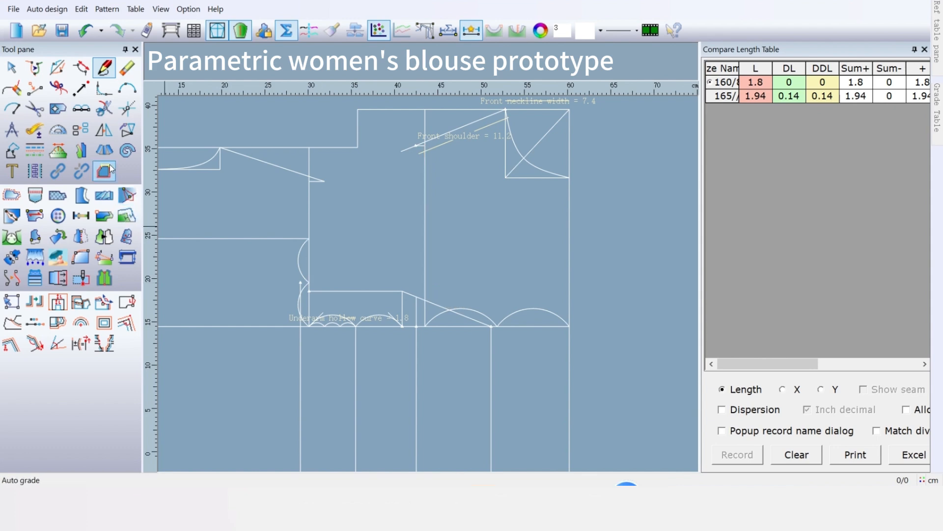
left_click(128, 130)
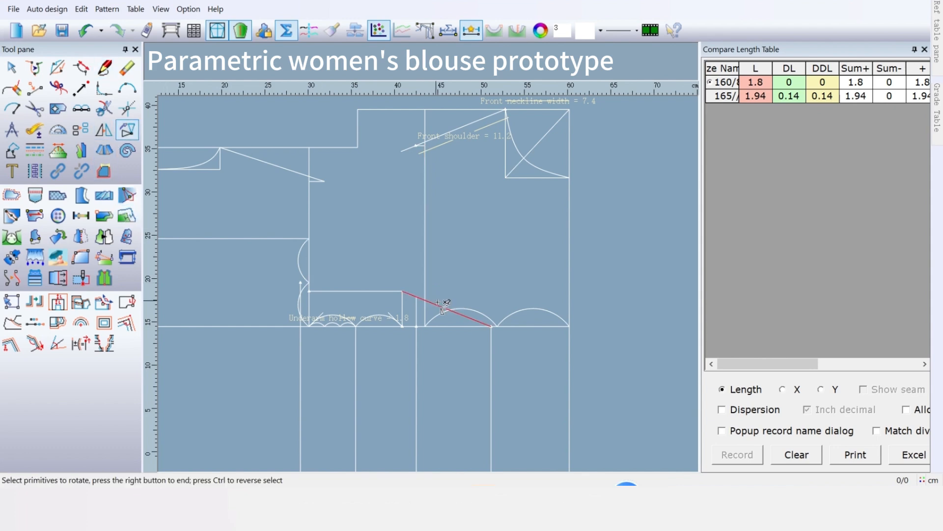
right_click(467, 277)
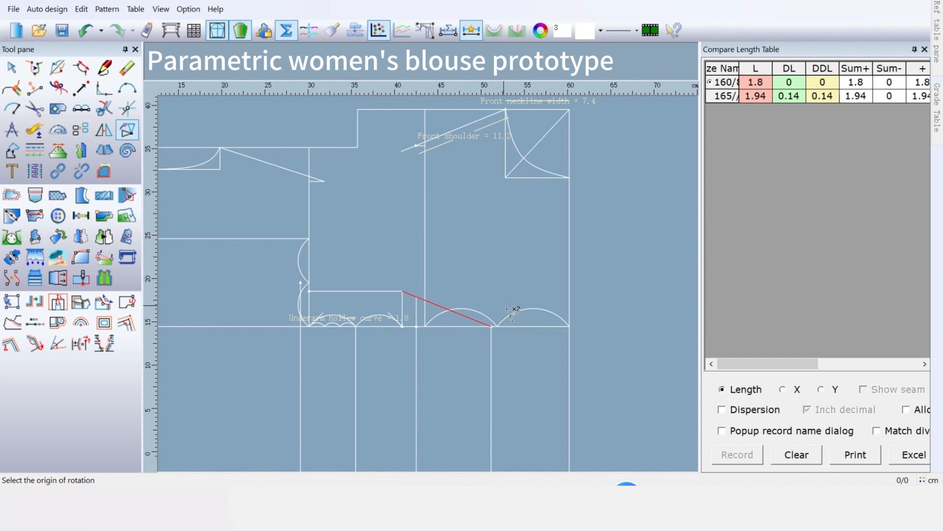
left_click(491, 326)
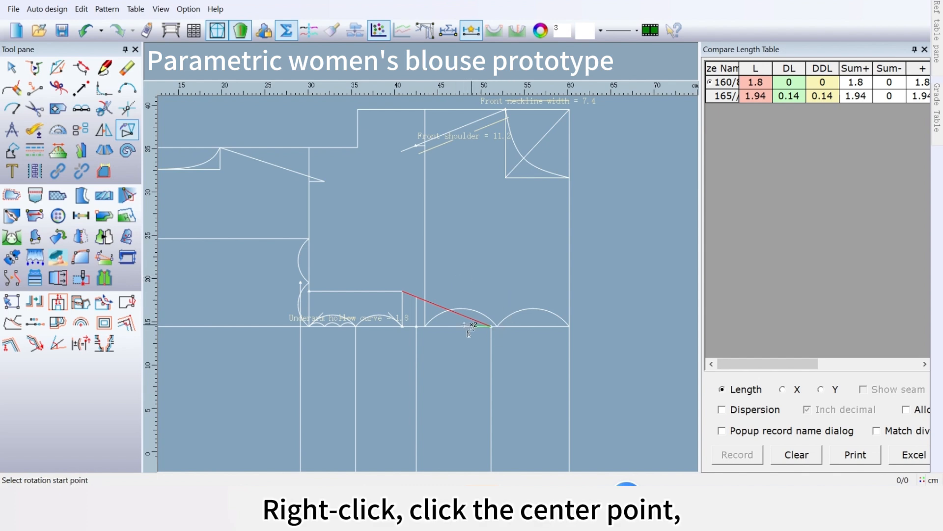
left_click(404, 291)
left_click(404, 291)
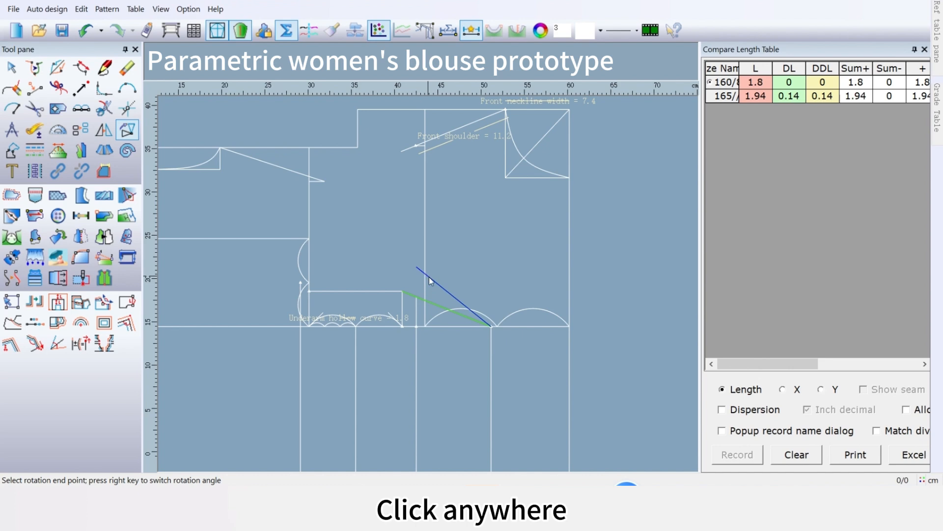
left_click(428, 276)
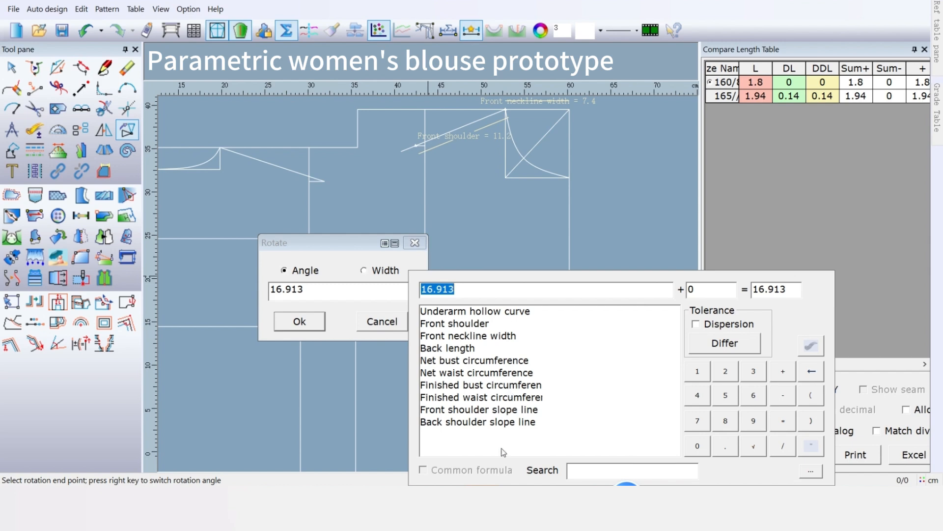
Set the rotation angle of the copied slanted line to Finished bust circumference/4-4.5
double_click(461, 386)
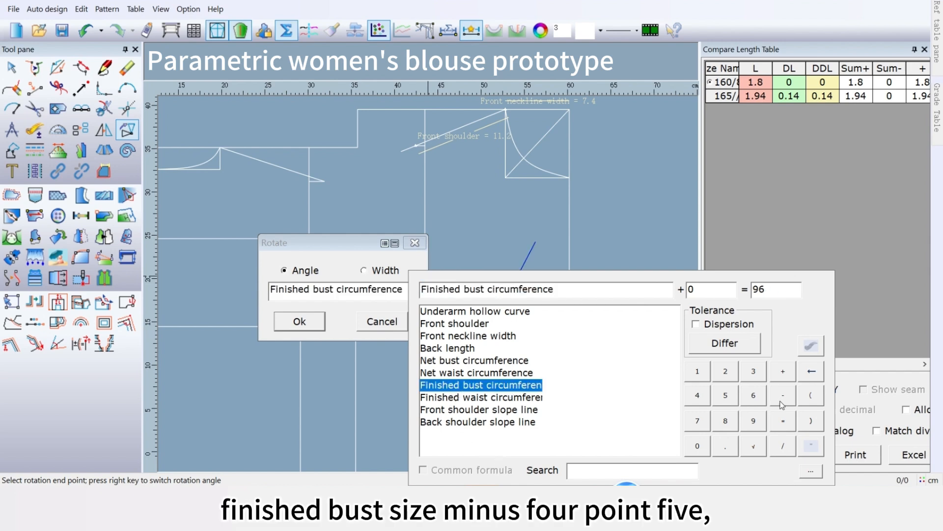
left_click(782, 448)
left_click(700, 395)
left_click(783, 373)
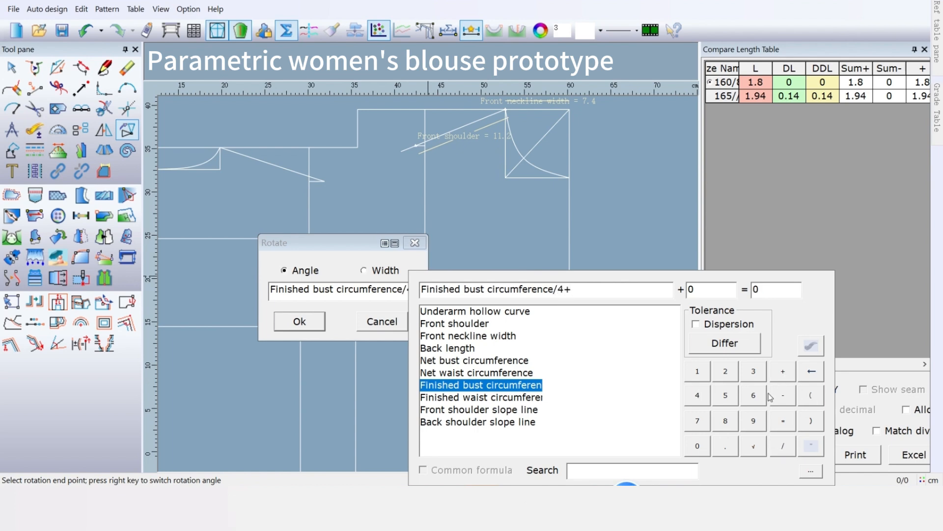
left_click(810, 379)
left_click(784, 398)
left_click(703, 406)
left_click(732, 448)
left_click(732, 405)
left_click(314, 320)
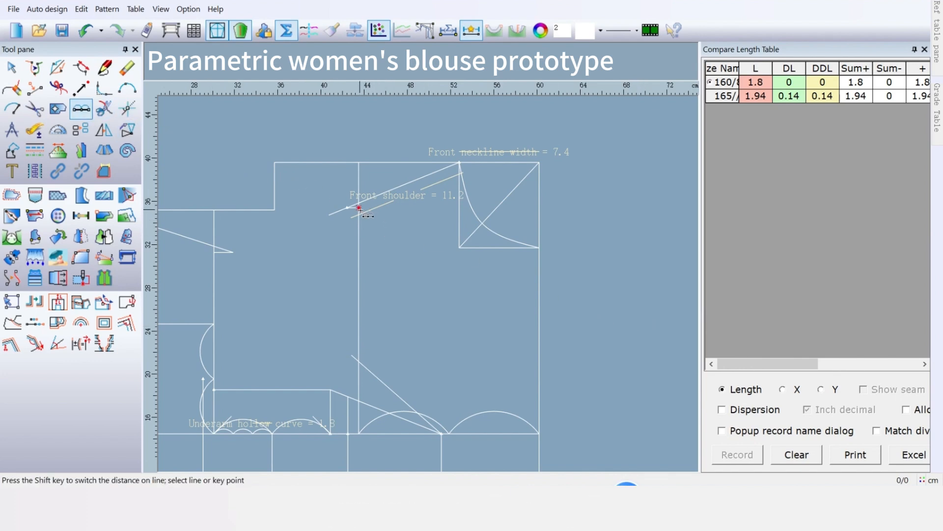
Divide the front vertical line into 2 equal parts between the shoulder-point level and the bust line
left_click_drag(359, 209, 358, 436)
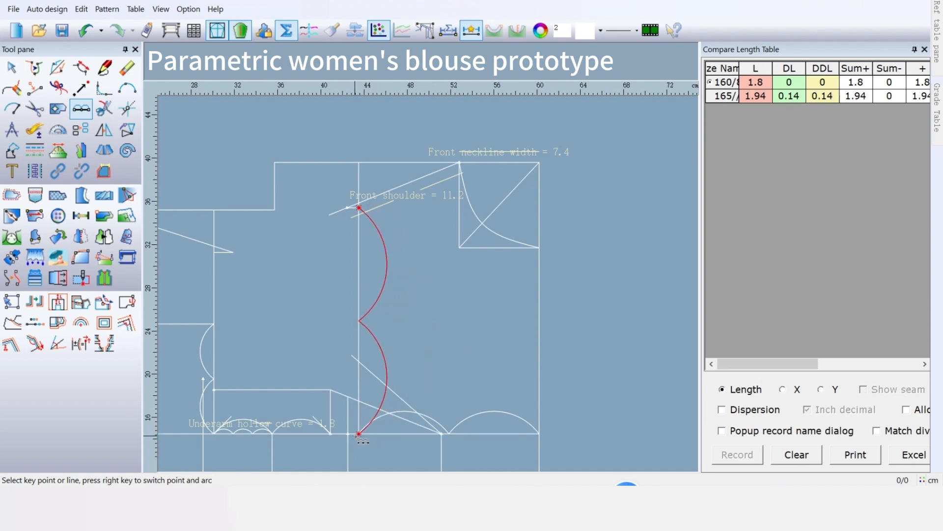
left_click(355, 437)
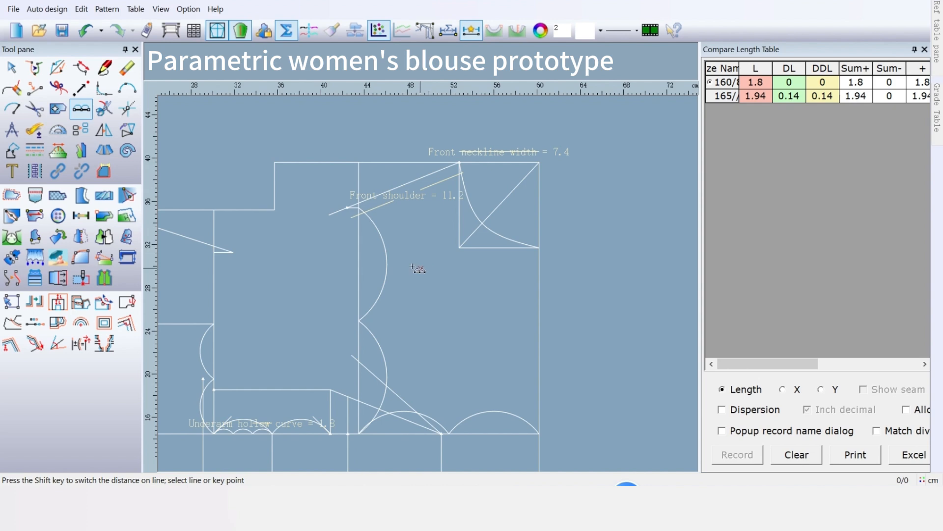
Draw the upper front armhole curve with the Intelligent pen from the shoulder point through the vertical's midpoint to the rotated line's upper end
left_click(103, 69)
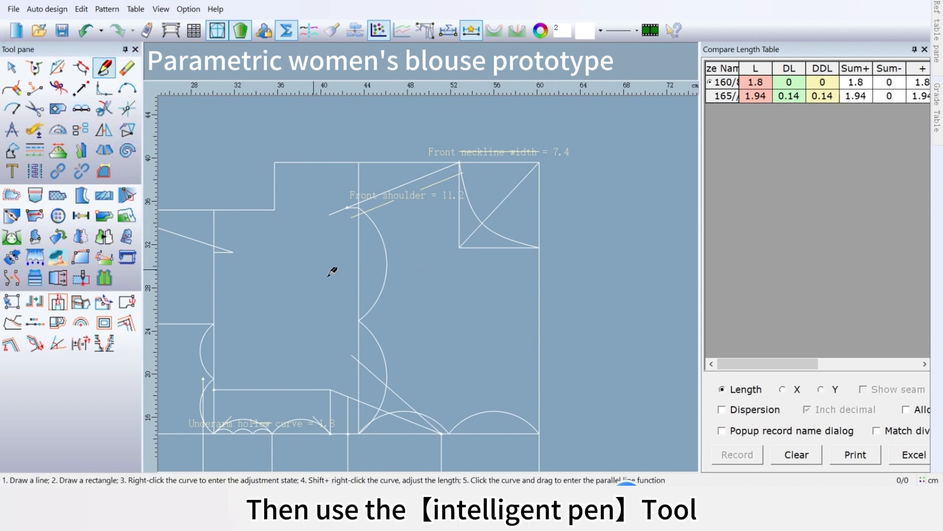
left_click(347, 207)
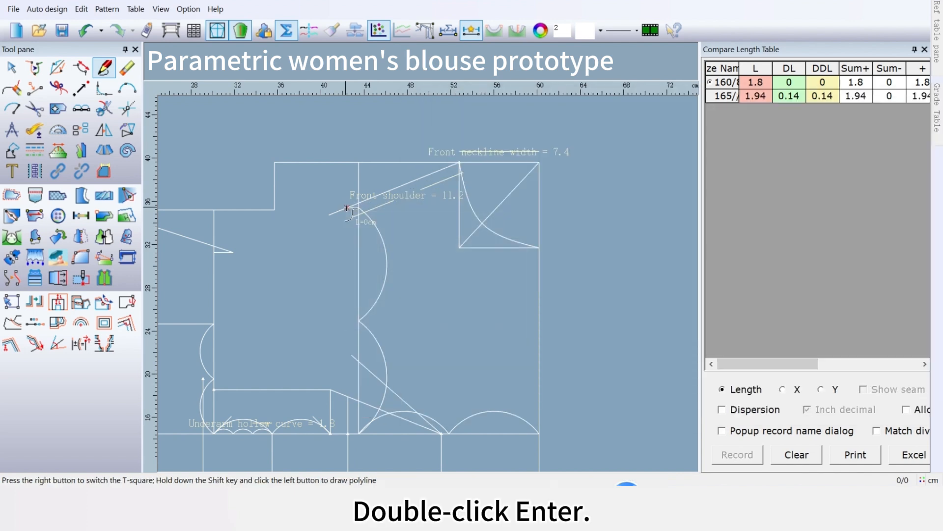
scroll(355, 272, "up", 2)
scroll(438, 332, "down", 2)
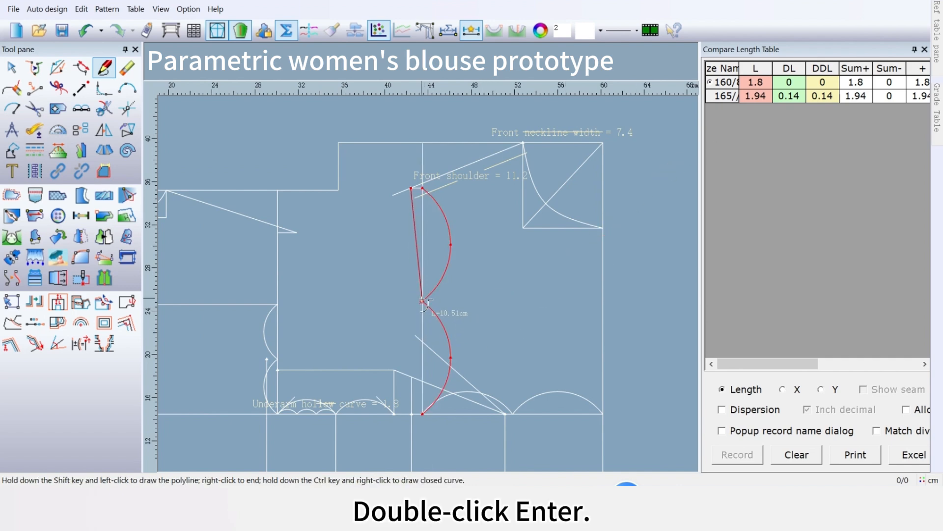
double_click(423, 301)
key("Return")
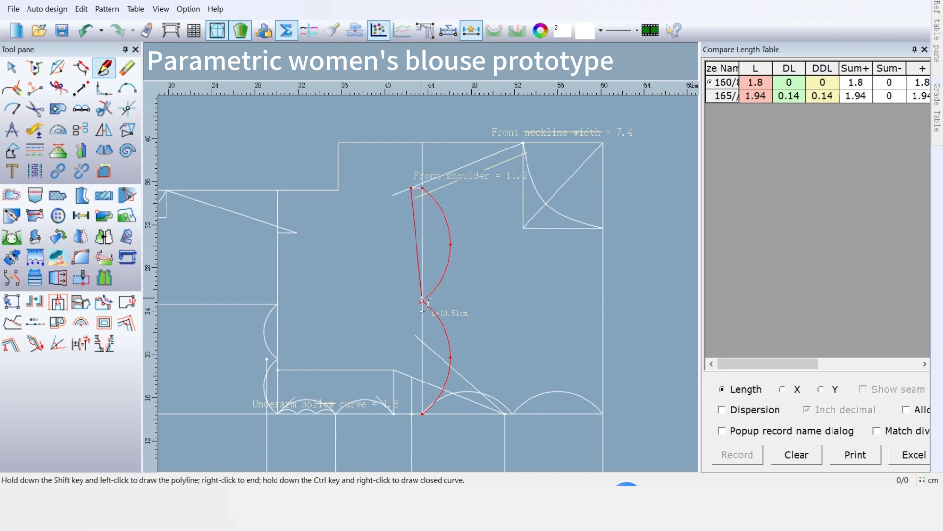
left_click(422, 301)
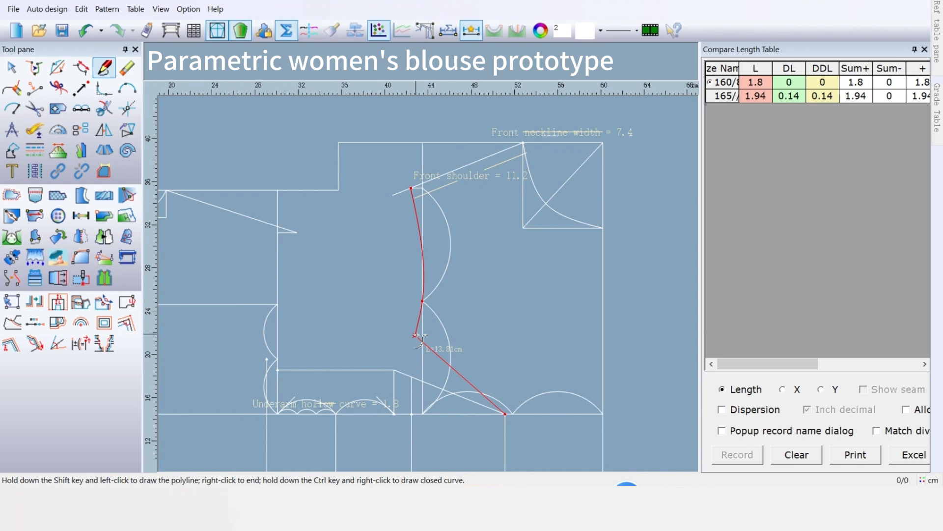
key("Return")
key("Return")
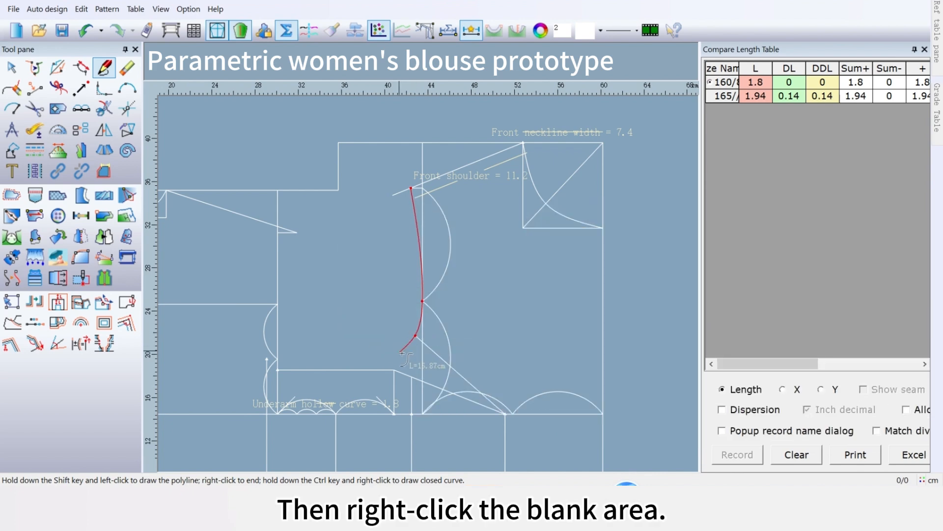
right_click(402, 353)
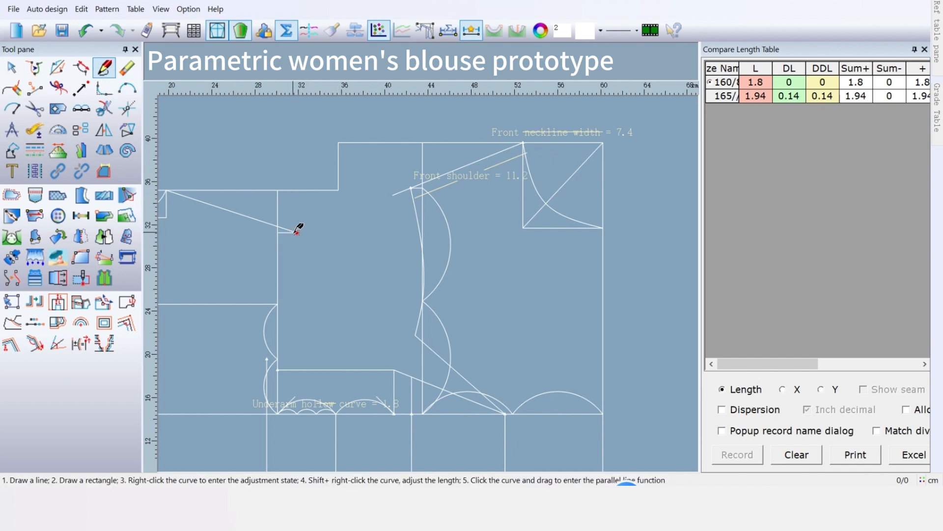
Start the lower armhole curve with the Intelligent pen from the back shoulder point through the back vertical's division point to the back underarm guide's end
left_click(297, 232)
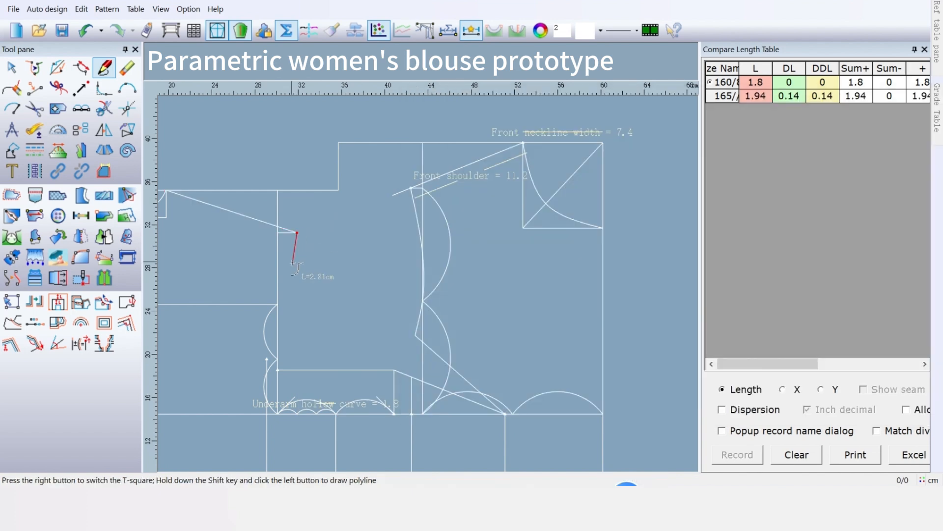
left_click(279, 360)
key("Return")
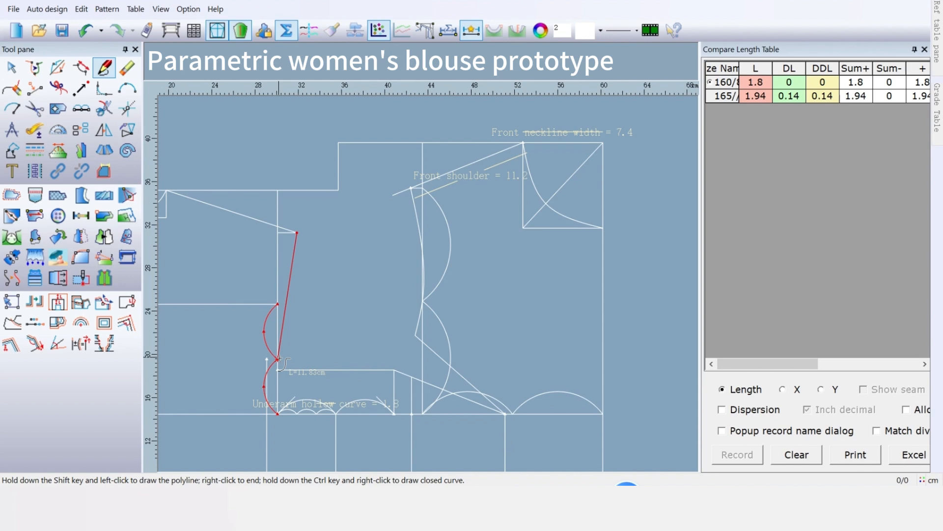
scroll(289, 380, "up", 1)
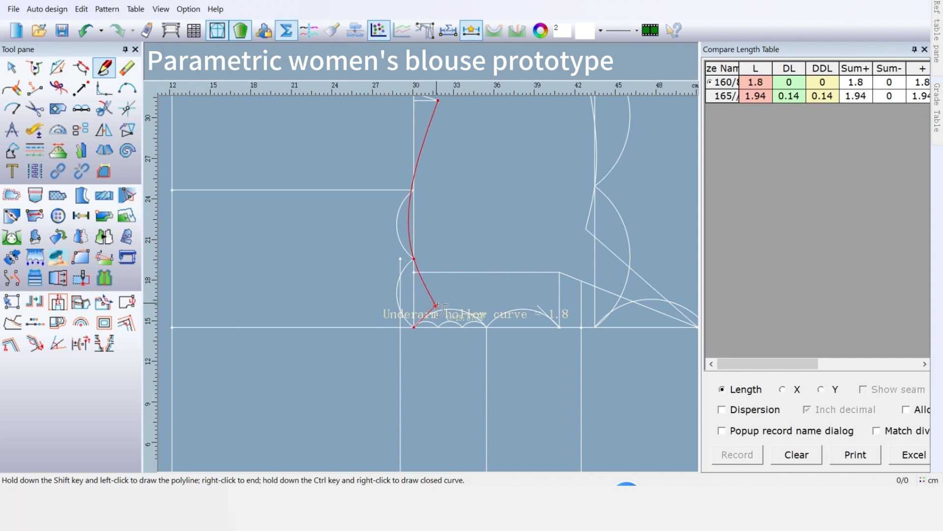
left_click(436, 305)
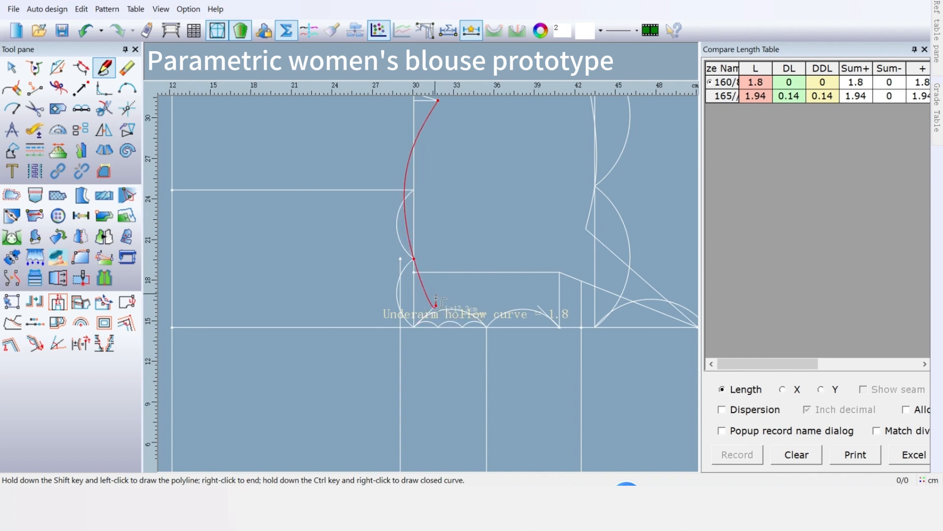
left_click(414, 327)
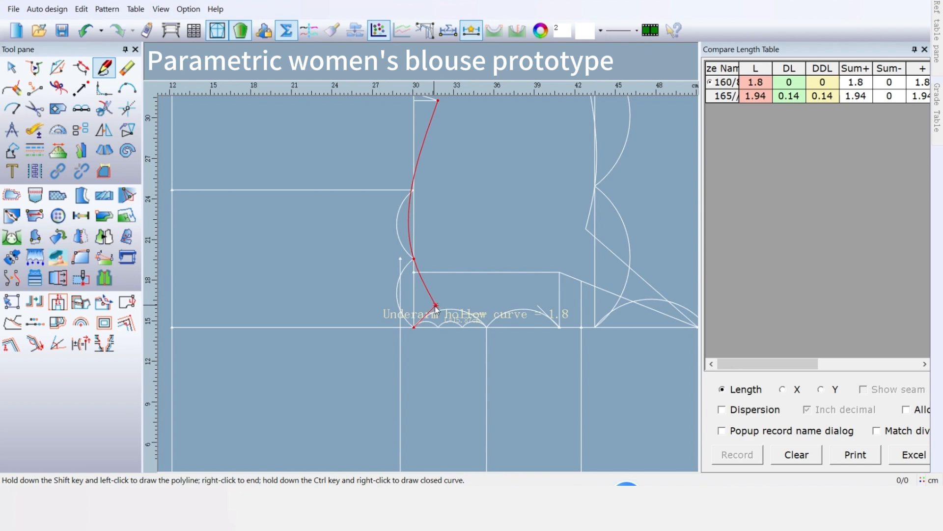
right_click(436, 305)
key("Return")
key("Return")
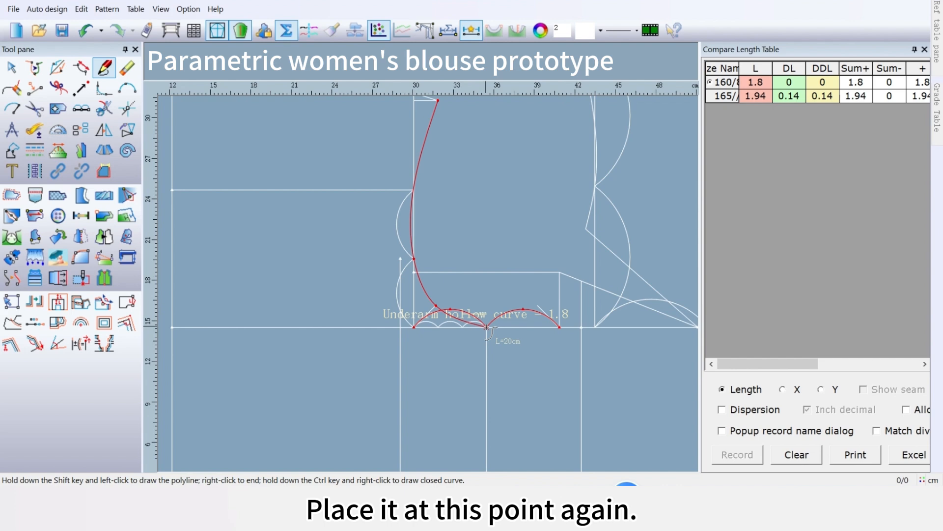
Continue the armhole curve through the side line's point on the bust line and the front underarm guide's end to the lower dart line's upper end
left_click(486, 327)
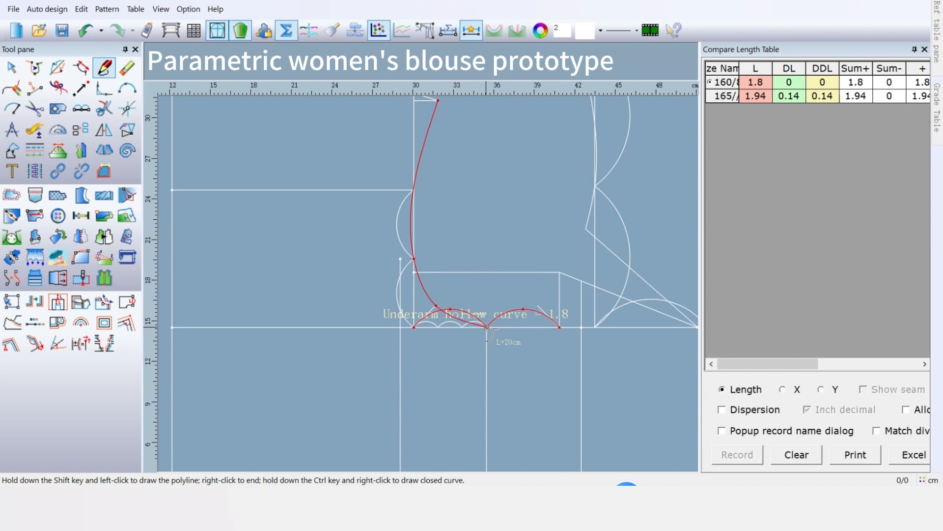
key("Return")
key("Return")
left_click(487, 328)
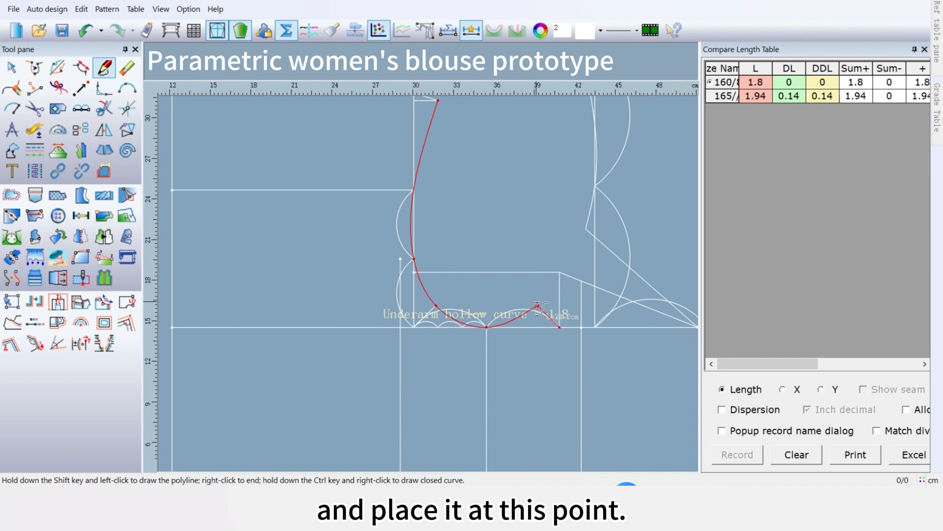
left_click(538, 305)
key("Return")
key("Return")
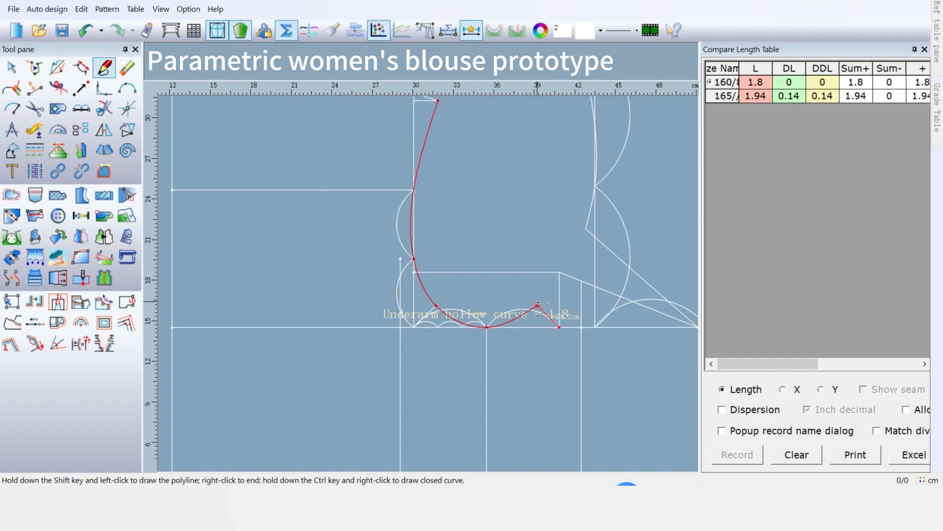
left_click(538, 304)
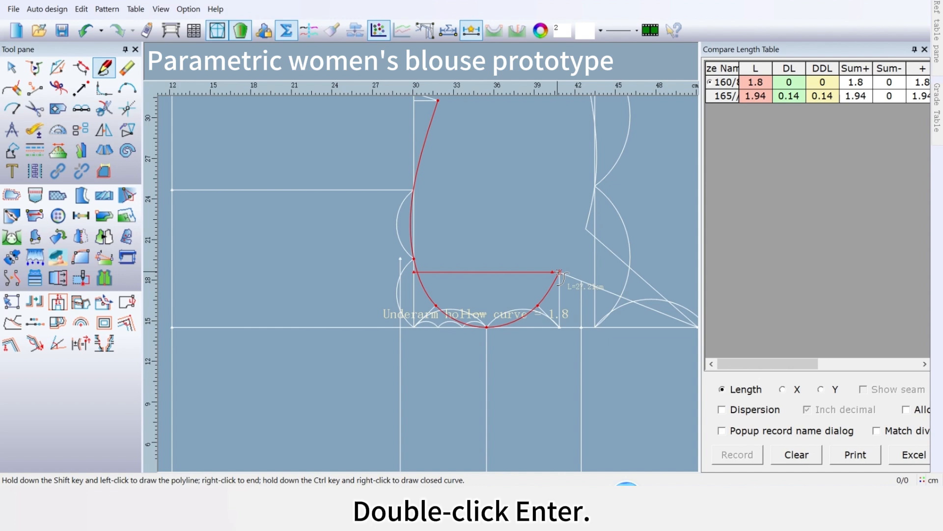
key("Return")
key("Return")
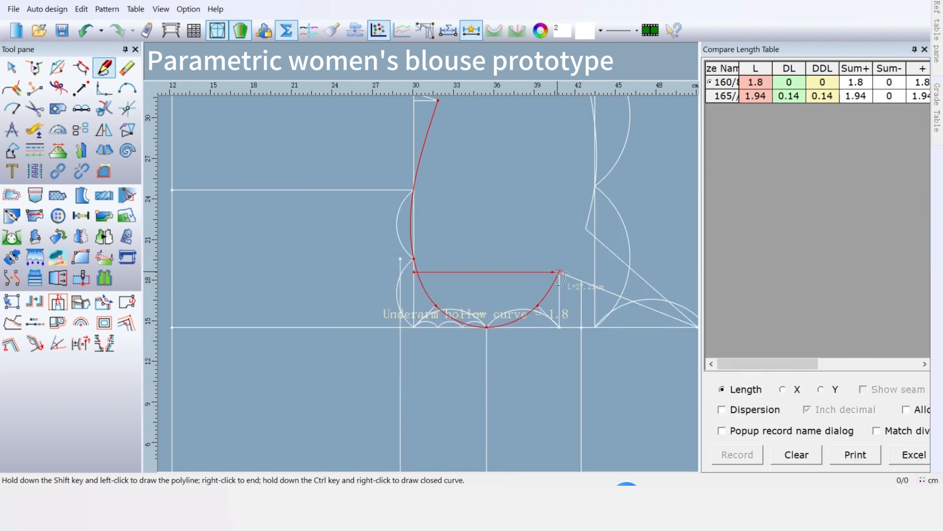
right_click(562, 236)
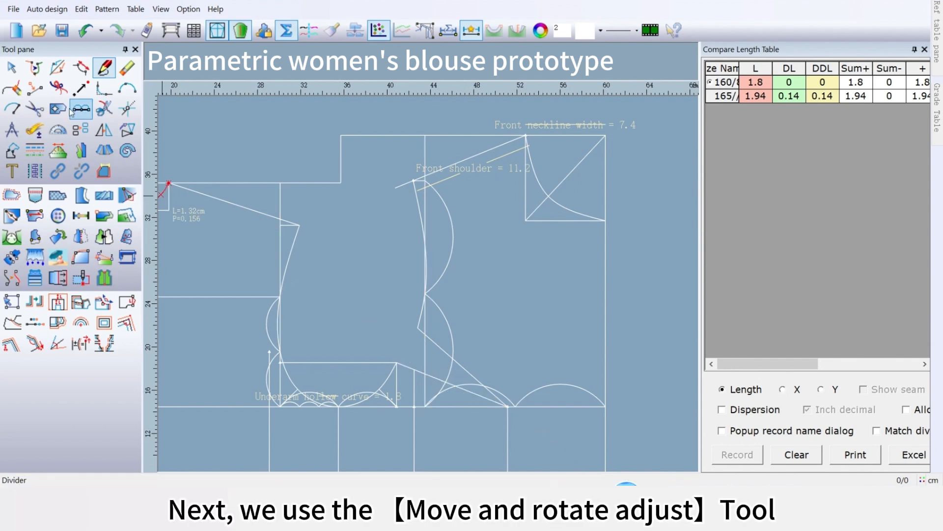
Use Move and rotate adjust to select the back armhole curve and the upper front armhole curve as the adjustment lines
left_click(34, 67)
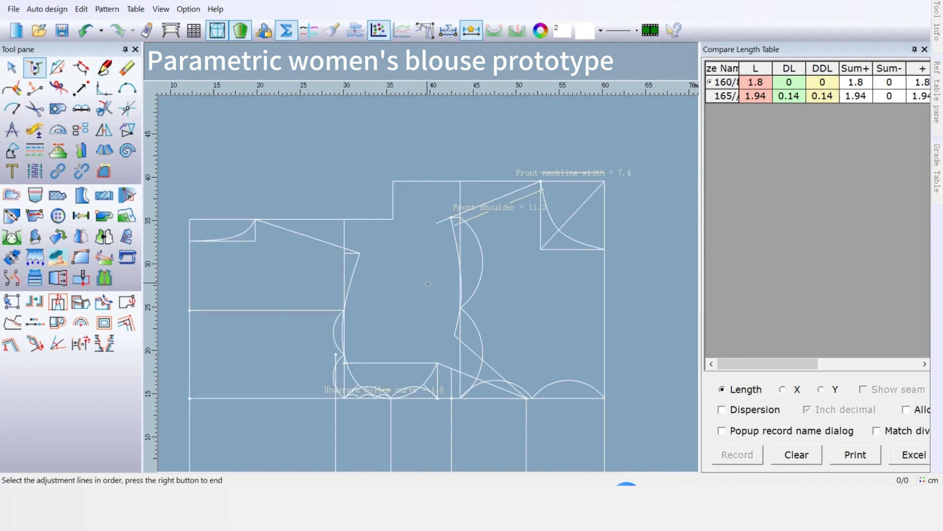
scroll(422, 328, "down", 1)
scroll(421, 328, "up", 1)
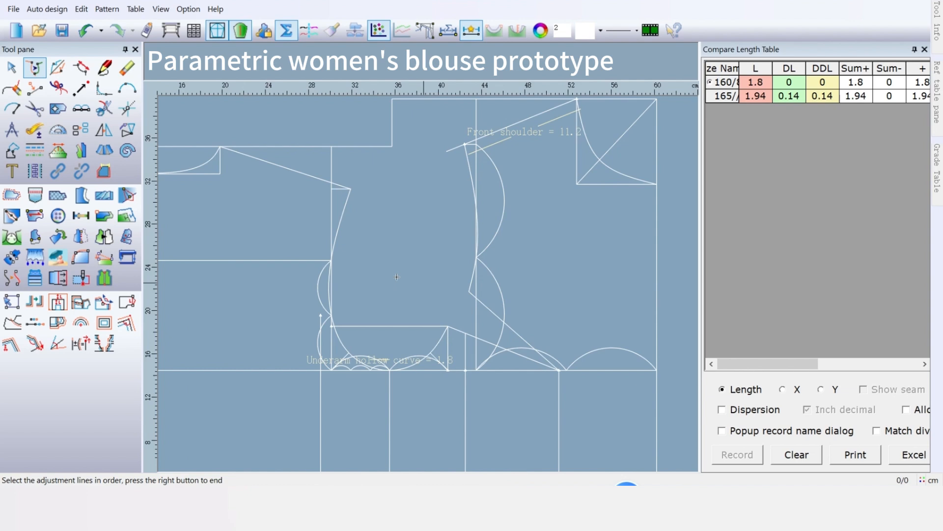
left_click(347, 212)
left_click(347, 211)
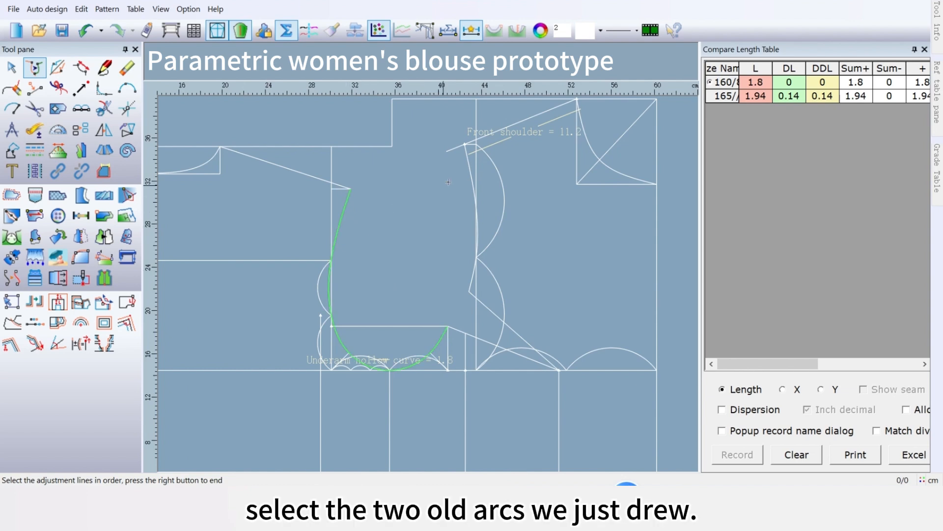
left_click(470, 165)
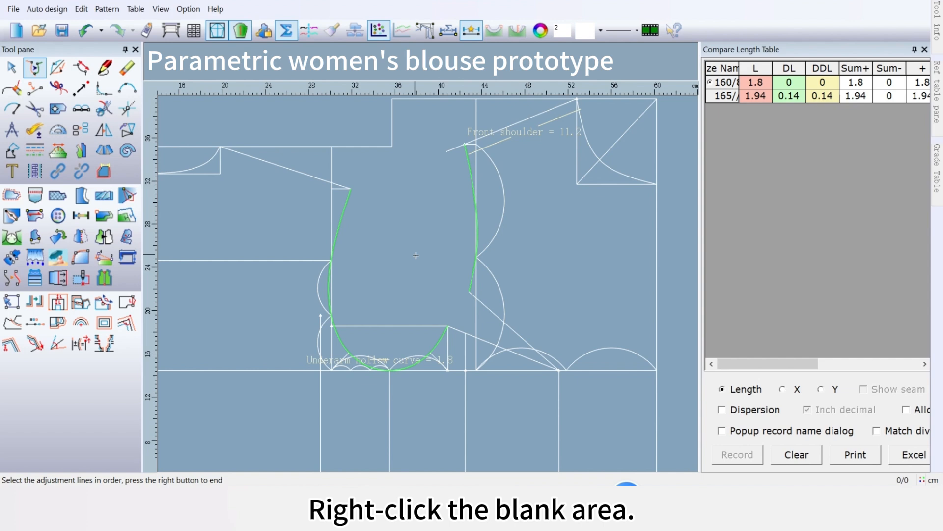
right_click(418, 257)
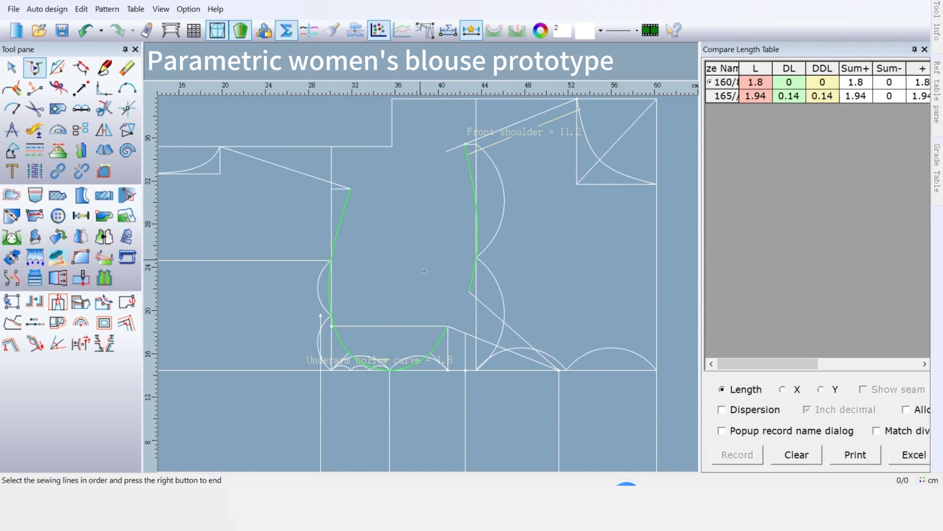
Choose the two bust dart lines as the sewing lines and place the joined armhole in the empty area beside the back neckline
left_click(457, 330)
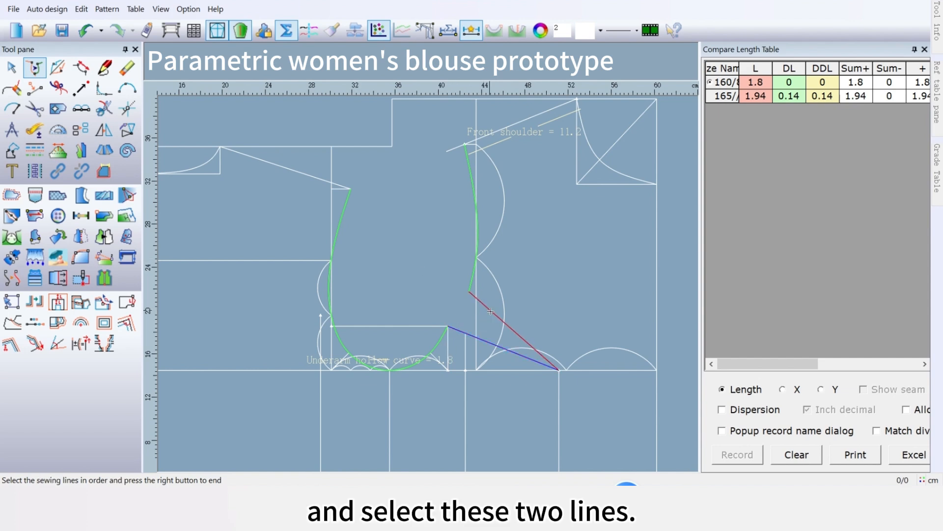
left_click(491, 311)
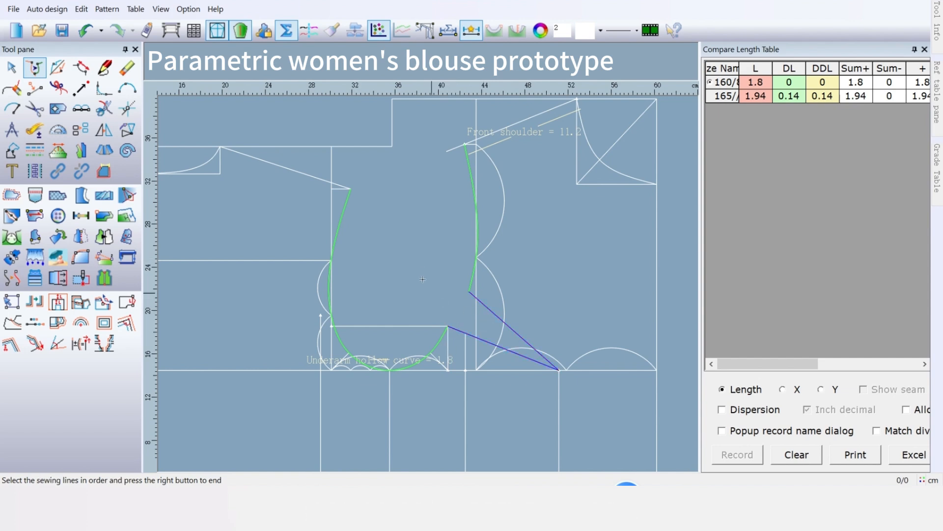
right_click(402, 230)
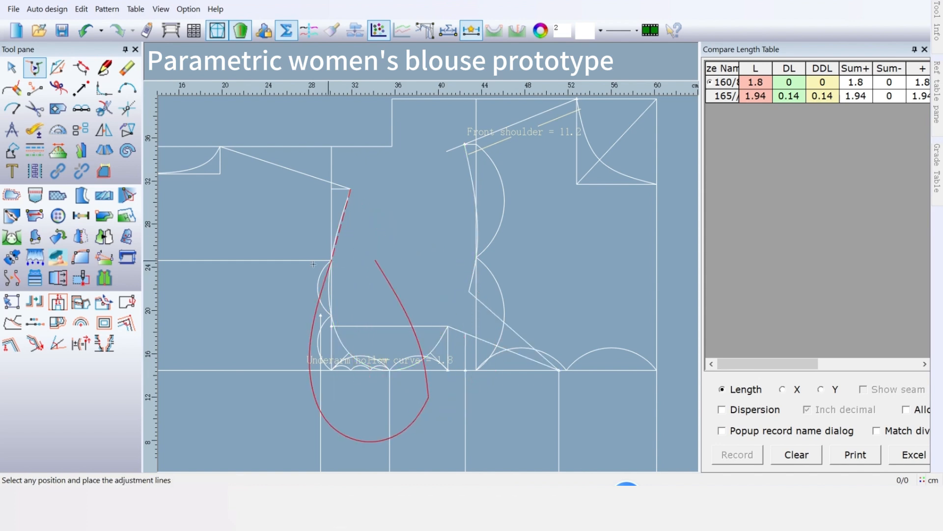
scroll(428, 284, "down", 1)
scroll(428, 284, "down", 1)
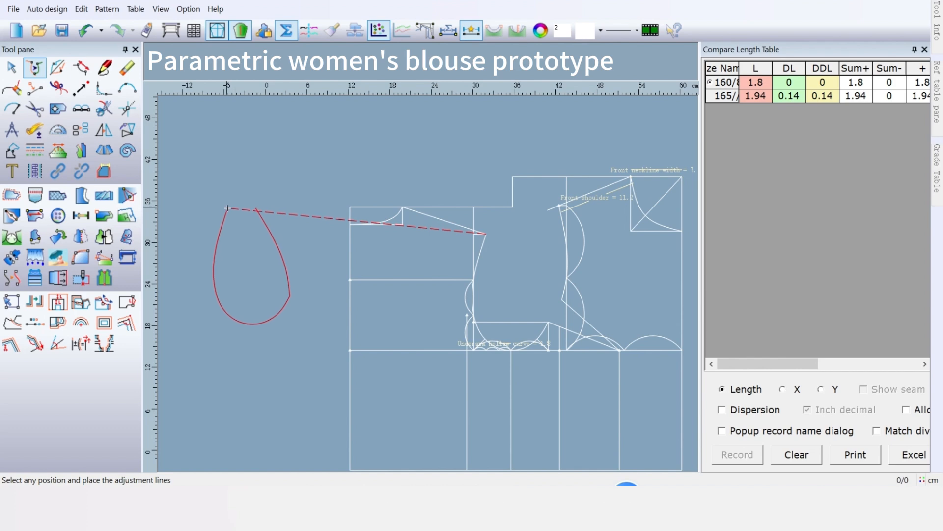
left_click(227, 208)
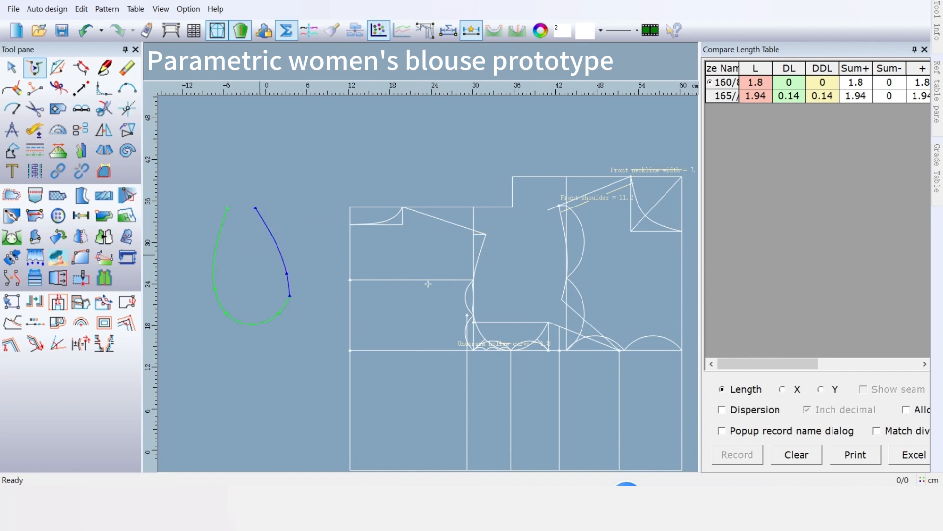
Reshape the upper front armhole curve by shifting its control point upward and adding a second control point nearer the dart seam
scroll(253, 255, "up", 1)
scroll(457, 325, "up", 2)
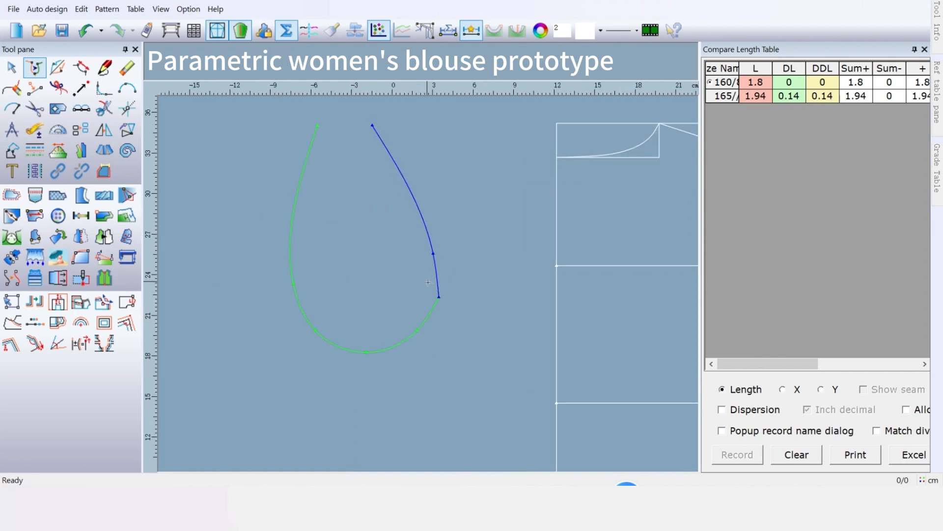
left_click(436, 253)
left_click(435, 253)
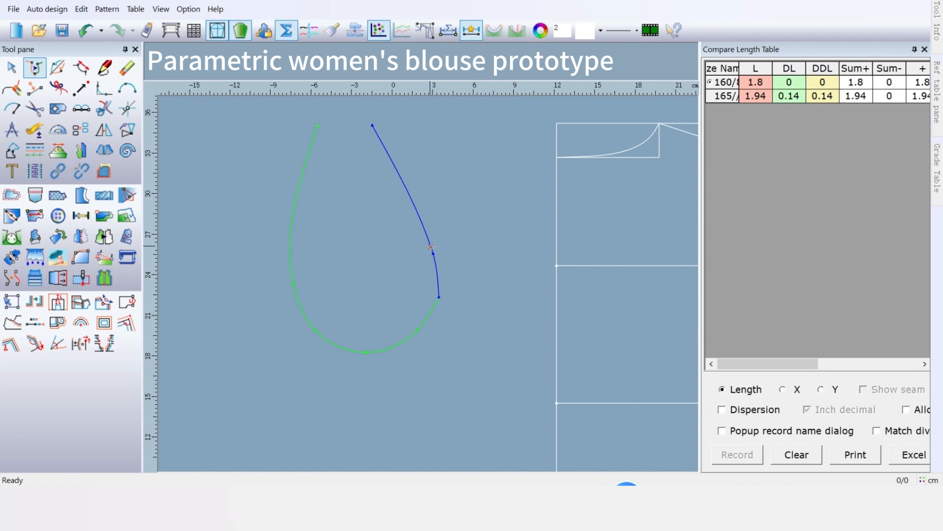
left_click(432, 247)
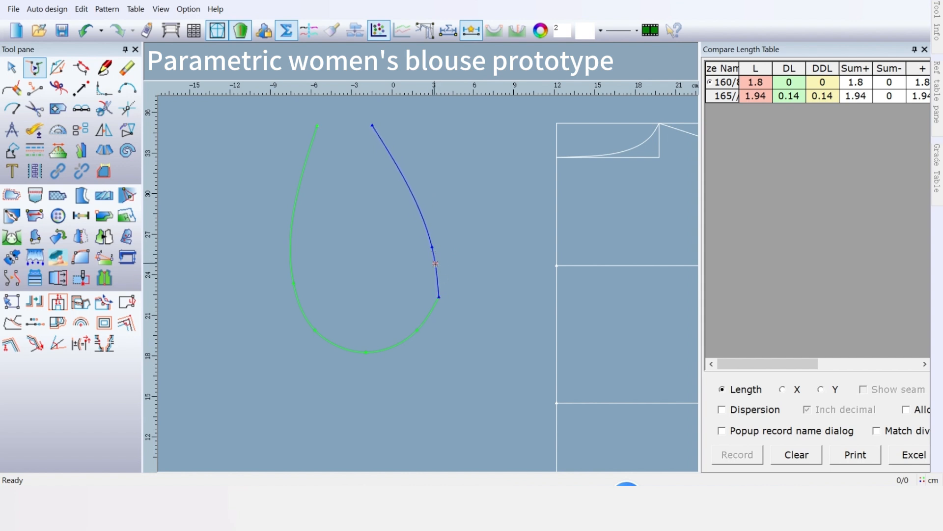
left_click(437, 271)
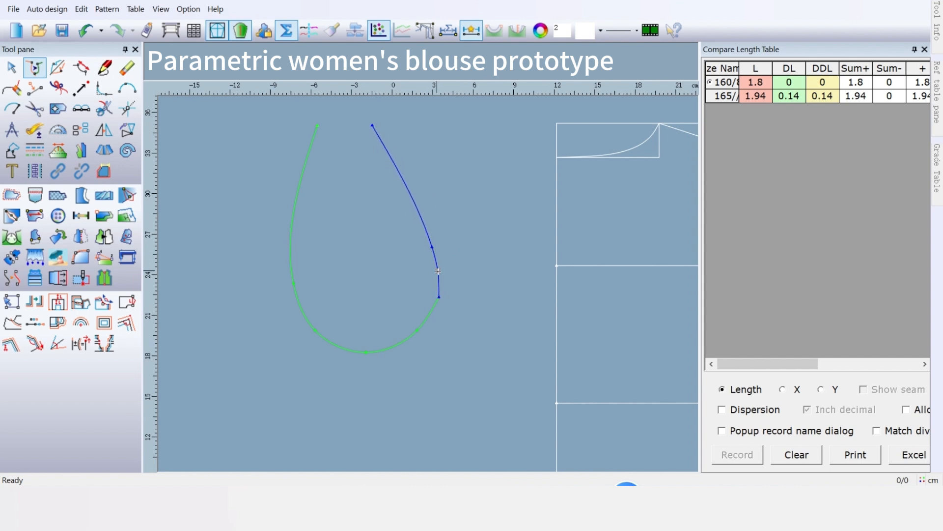
Smooth the armhole across the dart seam by adjusting the lower curve's nearby points and lowering the upper curve's second point, and finish the adjustment
left_click(419, 331)
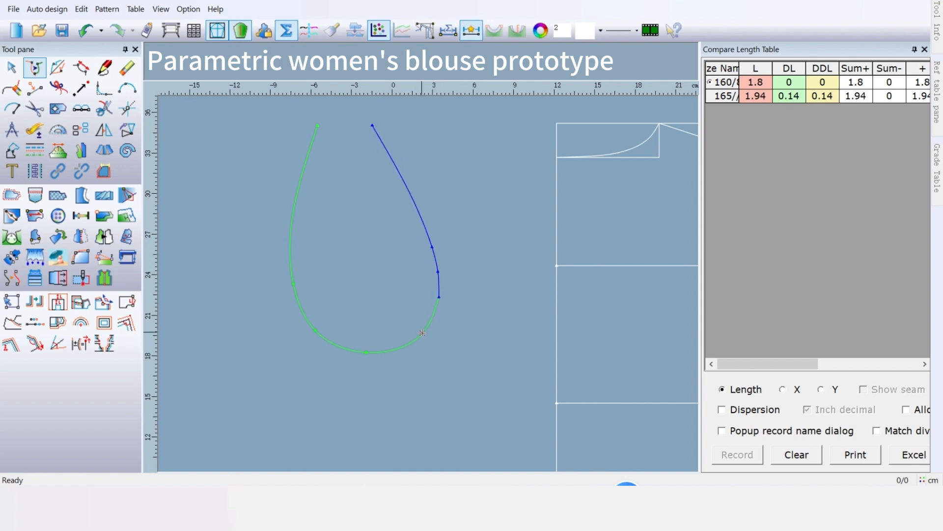
left_click(433, 311)
left_click(420, 326)
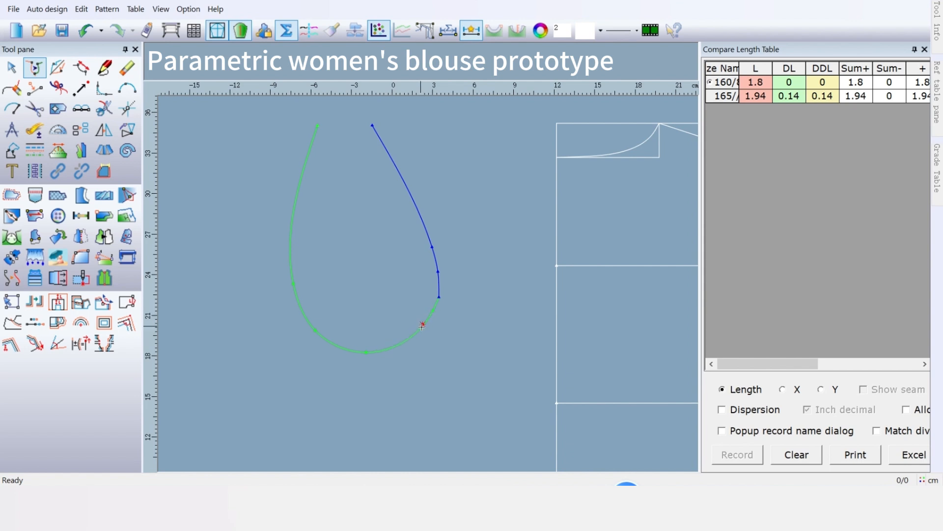
left_click(440, 273)
left_click(440, 283)
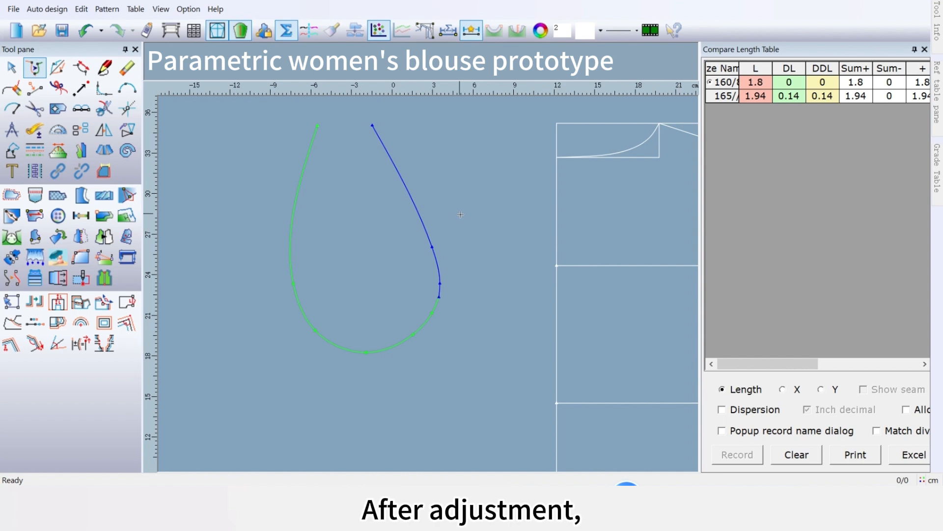
right_click(499, 309)
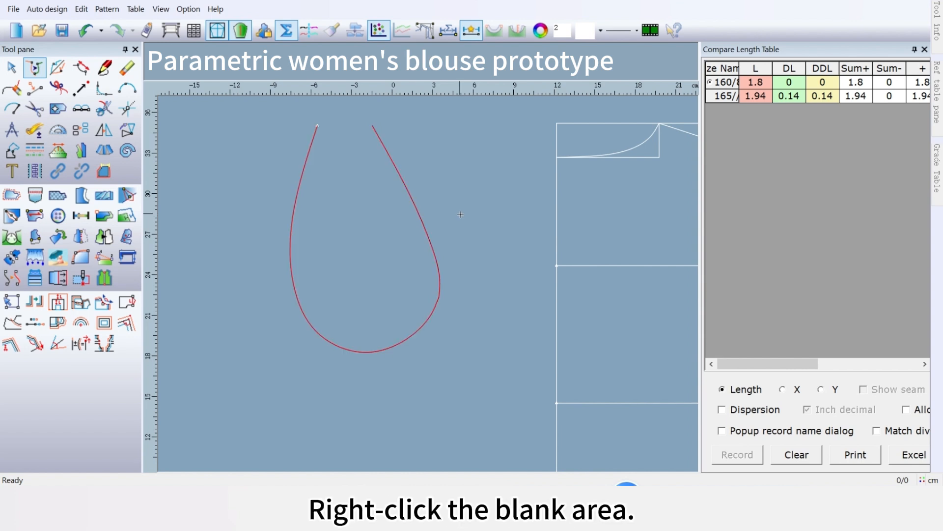
scroll(499, 309, "down", 3)
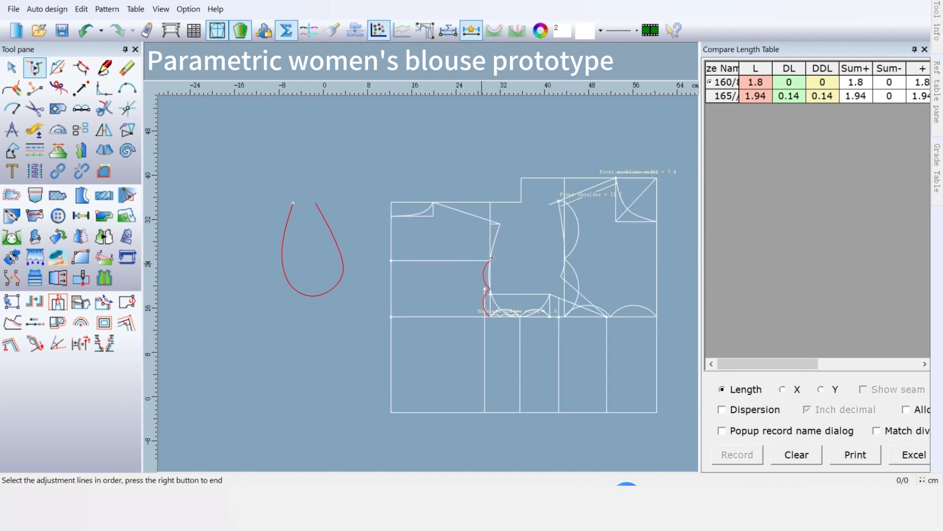
scroll(541, 258, "down", 1)
scroll(427, 285, "up", 2)
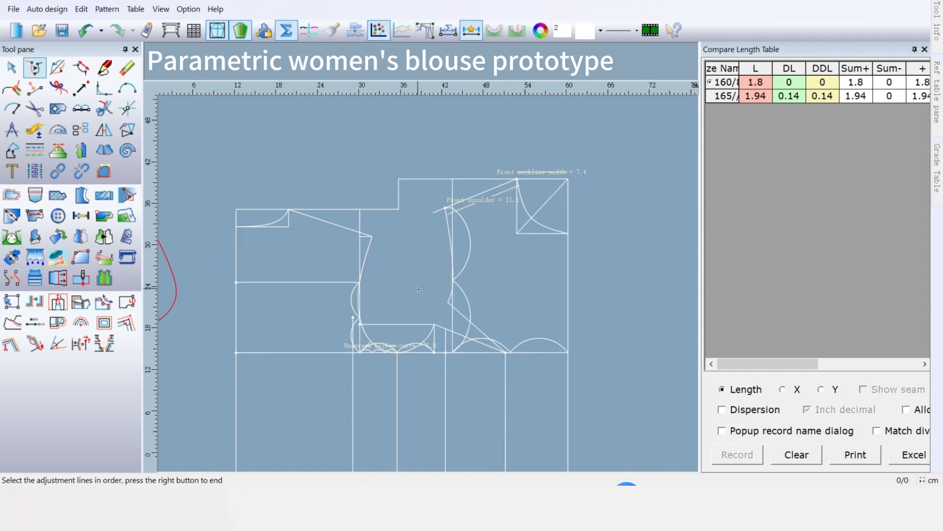
scroll(419, 288, "up", 1)
scroll(418, 289, "up", 1)
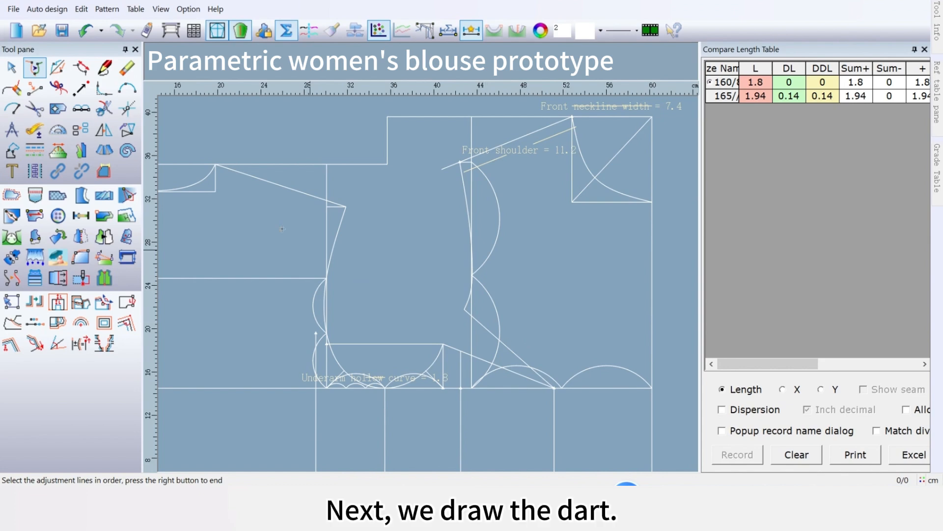
scroll(251, 228, "down", 1)
scroll(427, 286, "up", 2)
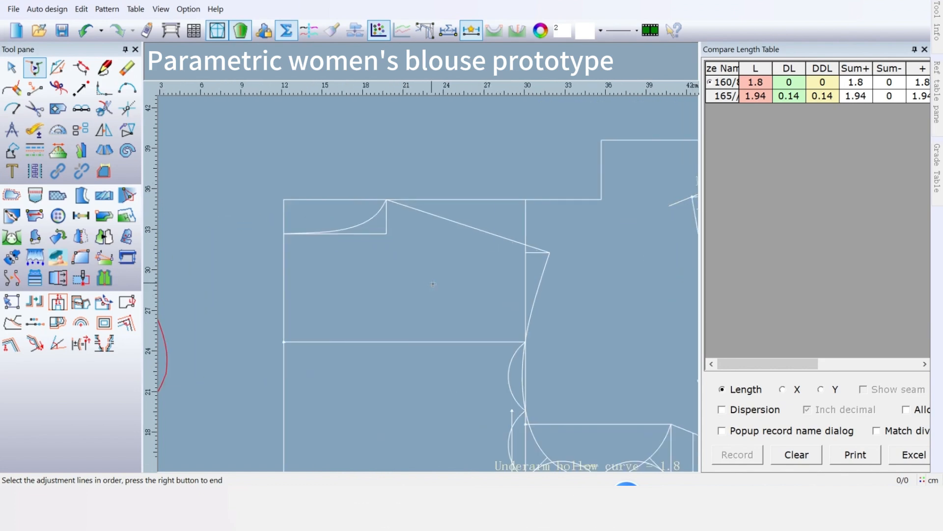
left_click(468, 341)
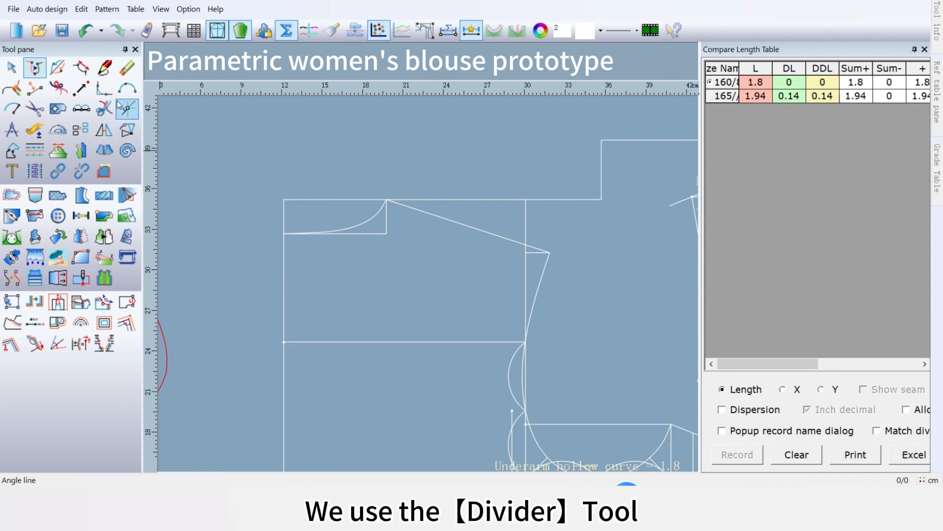
Divide the horizontal back width line into two equal parts and mark a point 1 cm from its midpoint toward the armhole
left_click(78, 111)
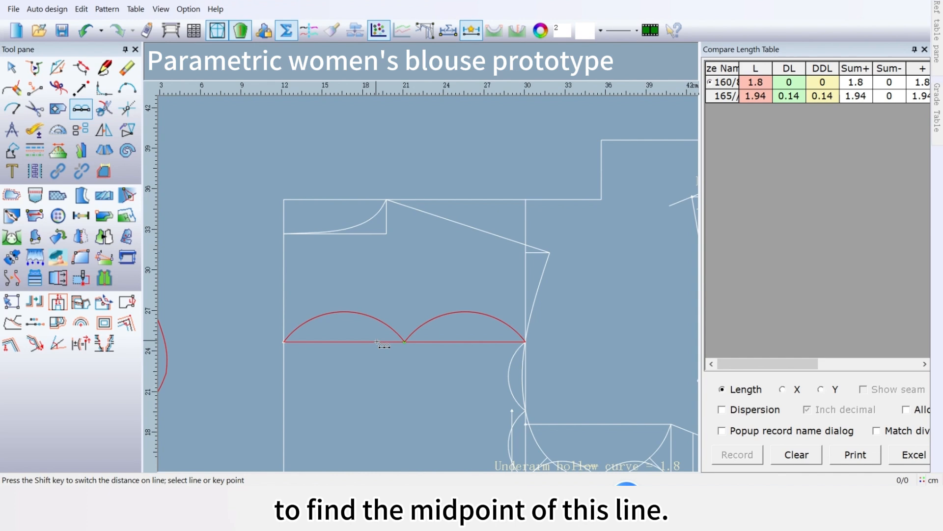
left_click(378, 342)
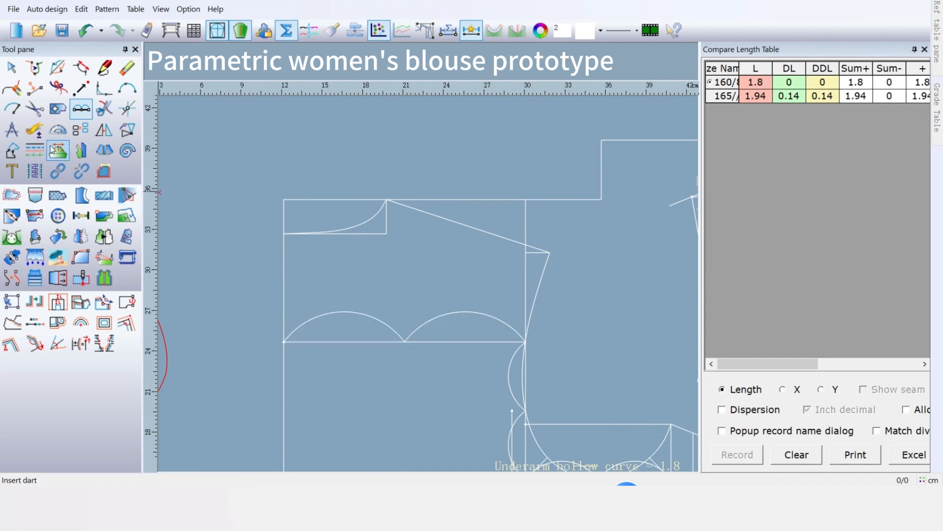
left_click(41, 95)
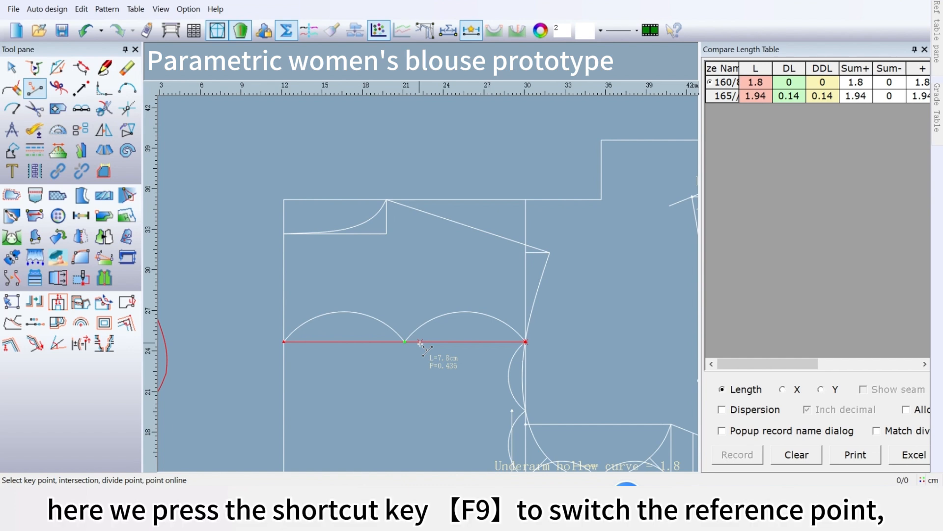
key("F9")
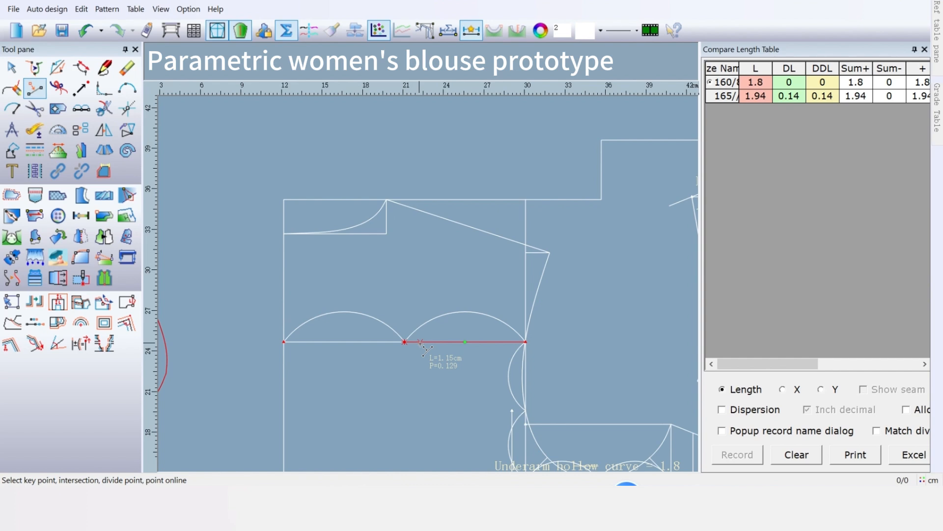
left_click(420, 343)
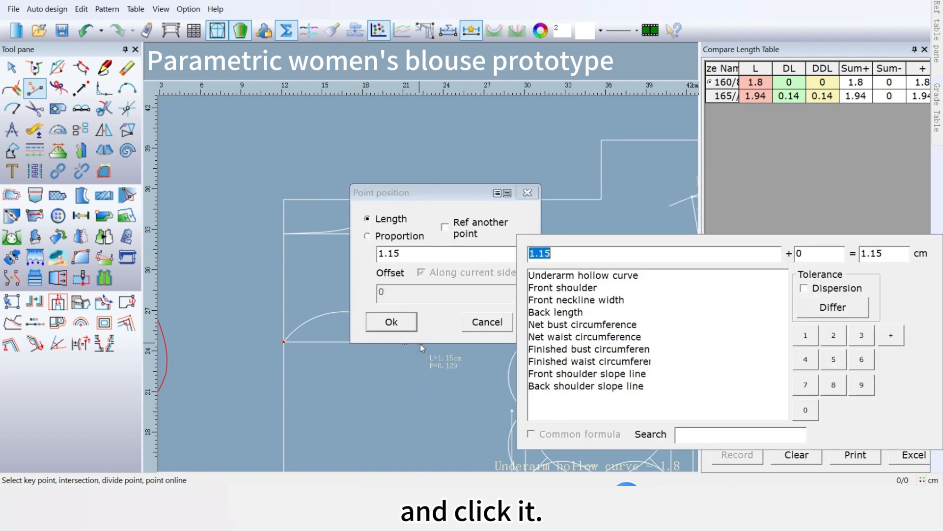
left_click(806, 336)
left_click(391, 321)
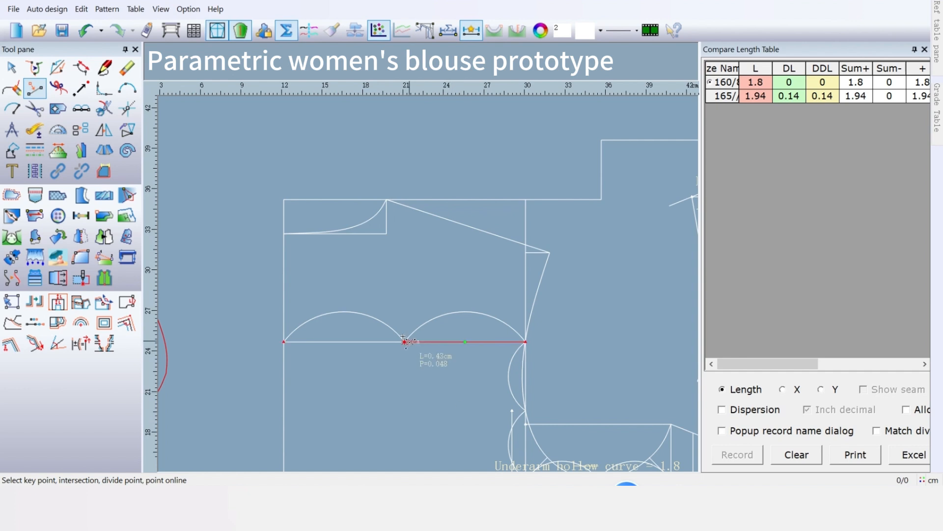
Draw a vertical line with the Intelligent pen from the 1 cm point up to the back shoulder line
right_click(390, 281)
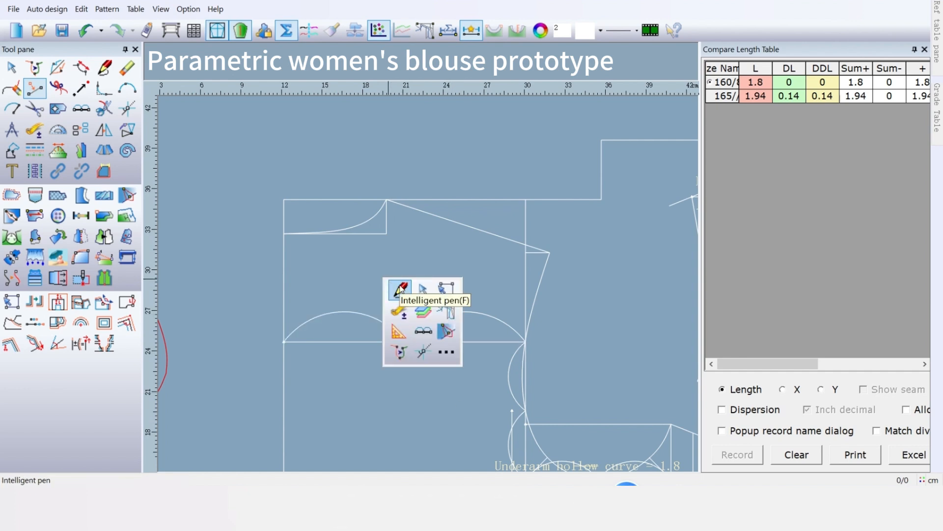
left_click(400, 289)
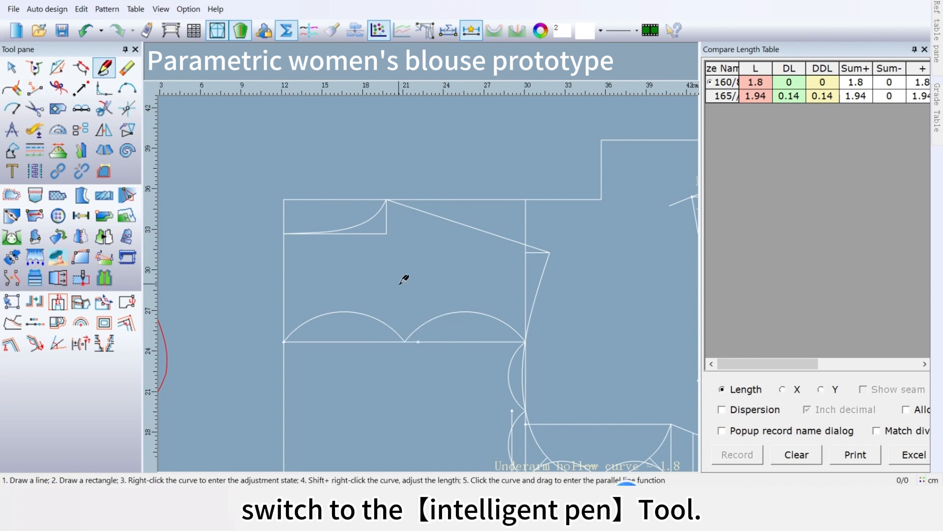
left_click(418, 341)
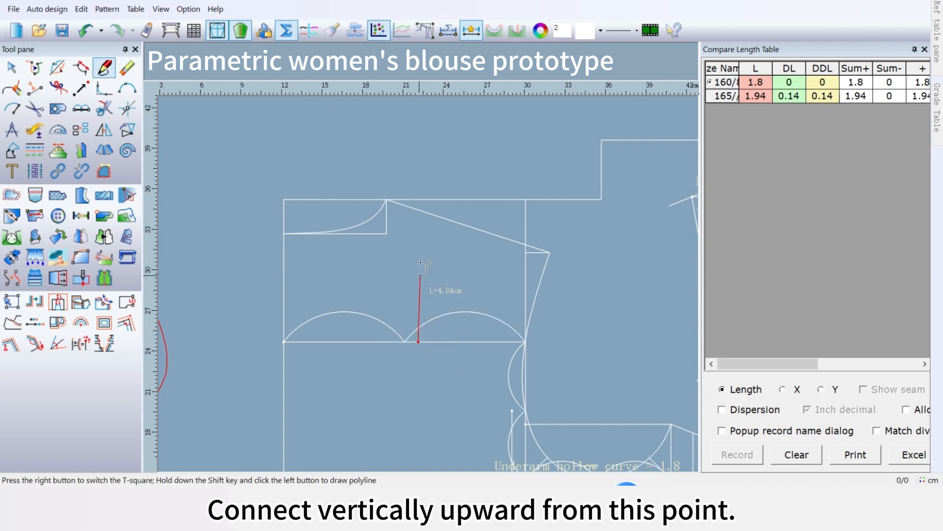
left_click(418, 210)
right_click(421, 206)
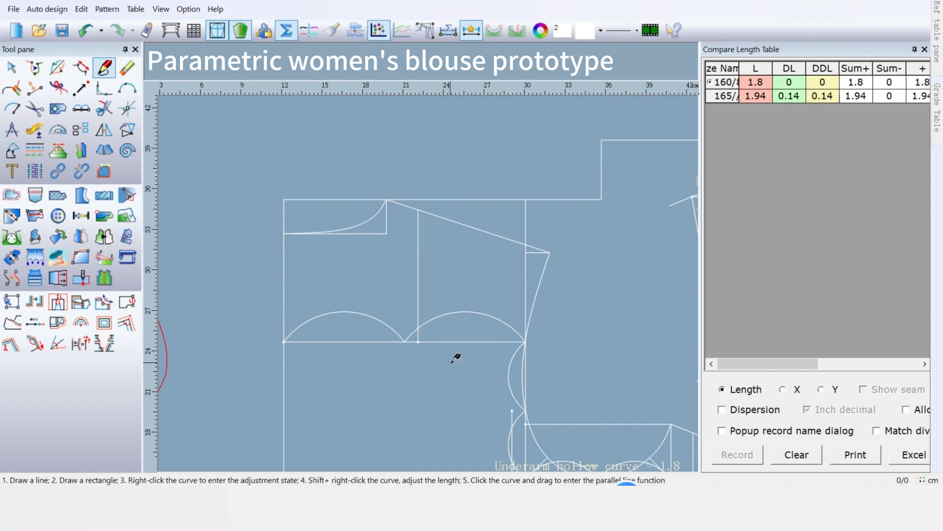
Mark a point on the back shoulder line 1.5 cm from the vertical guide line toward the shoulder tip
scroll(449, 256, "up", 3)
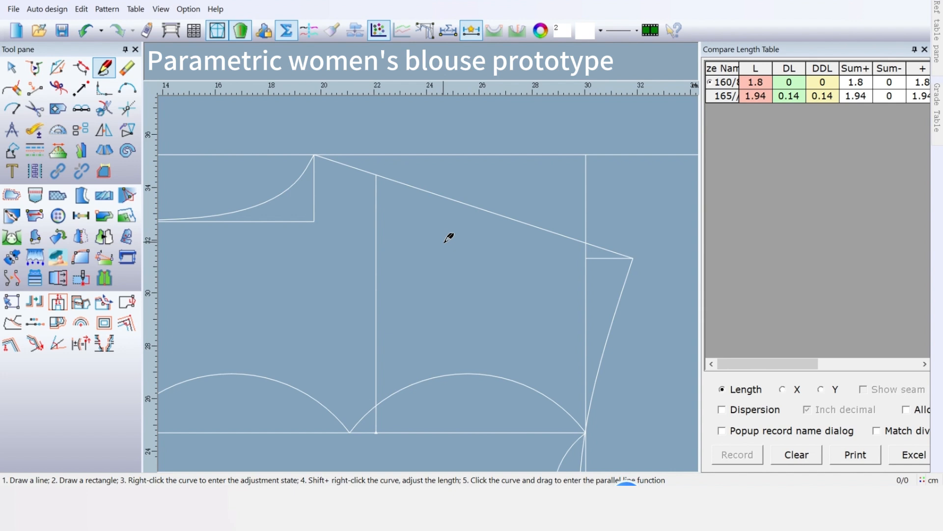
scroll(432, 278, "up", 1)
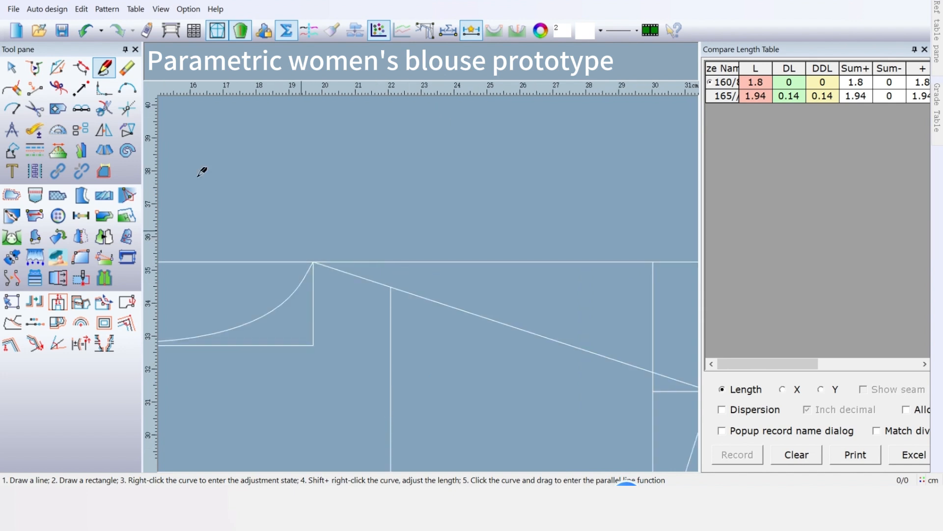
left_click(35, 88)
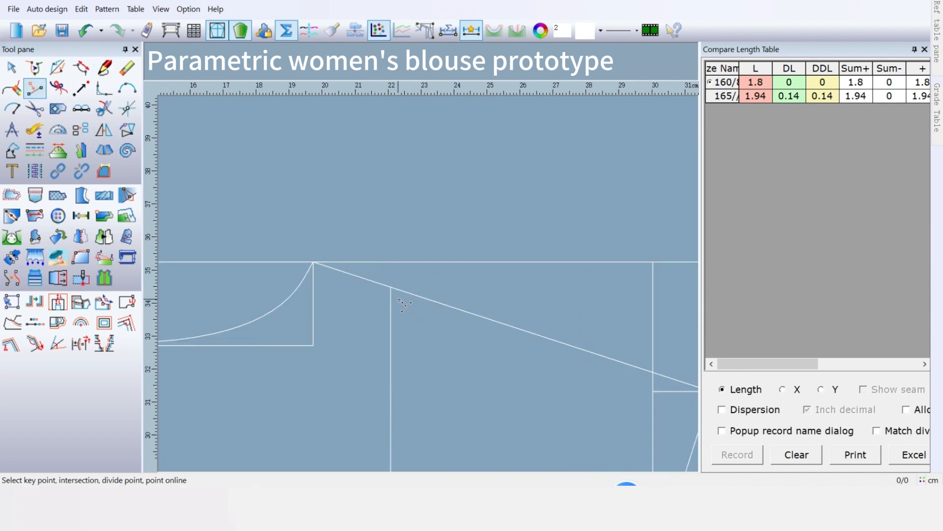
left_click(390, 286)
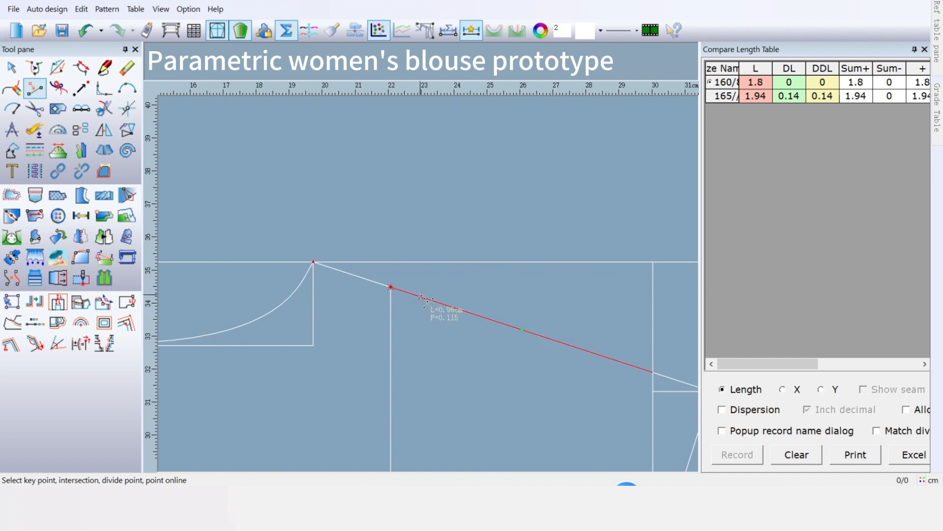
left_click(420, 296)
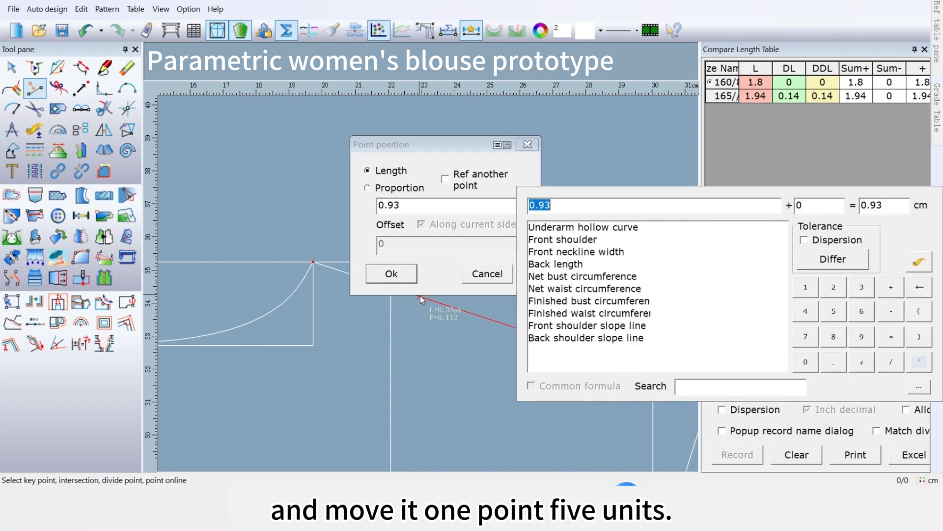
left_click(810, 294)
left_click(833, 362)
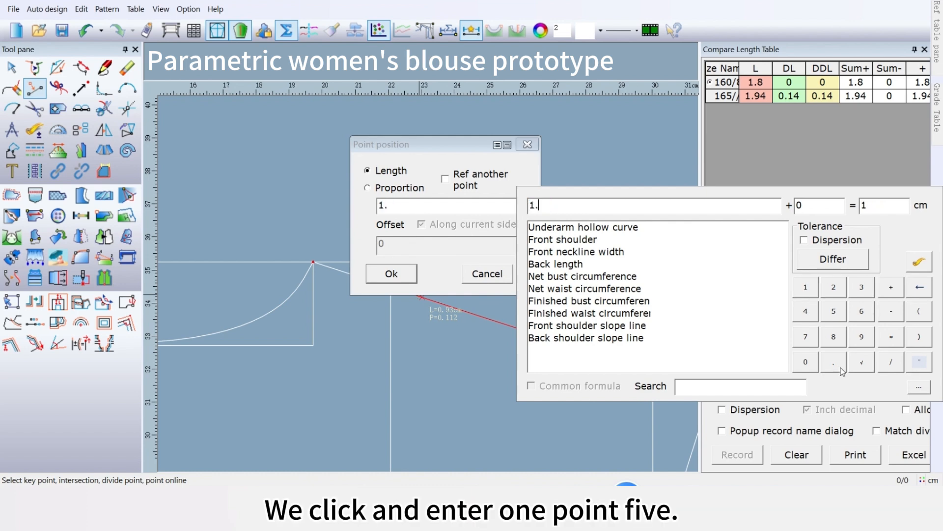
left_click(833, 311)
left_click(397, 278)
left_click(397, 279)
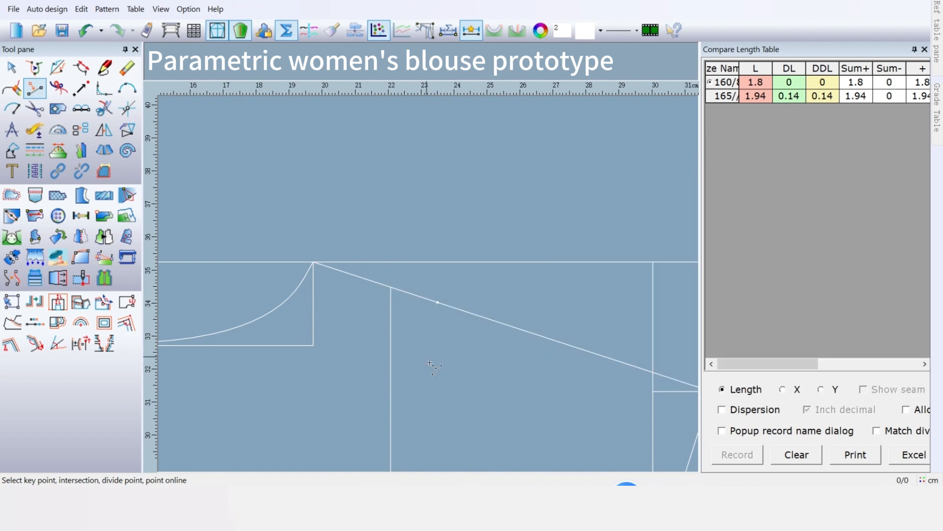
Mark a second dart point on the back shoulder line, offset from the first toward the shoulder tip by Net bust circumference/32-1.2
left_click(438, 303)
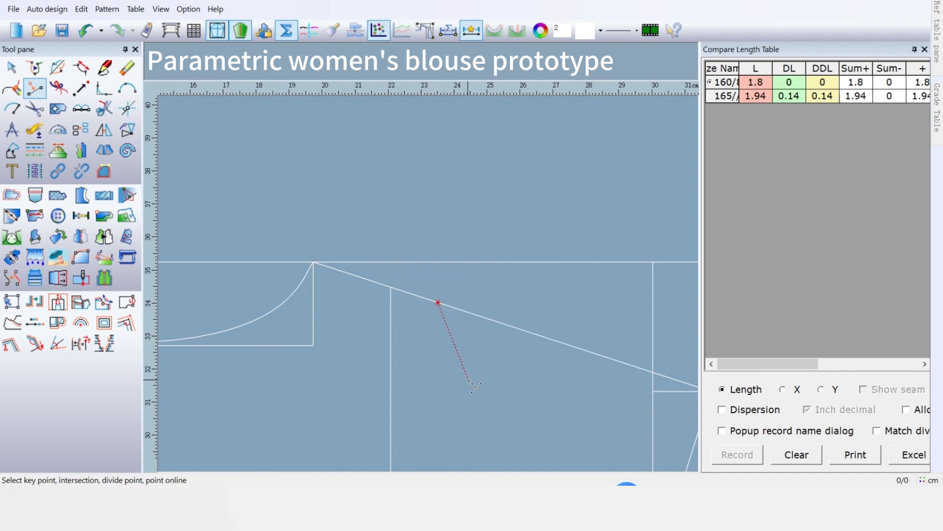
left_click(438, 303)
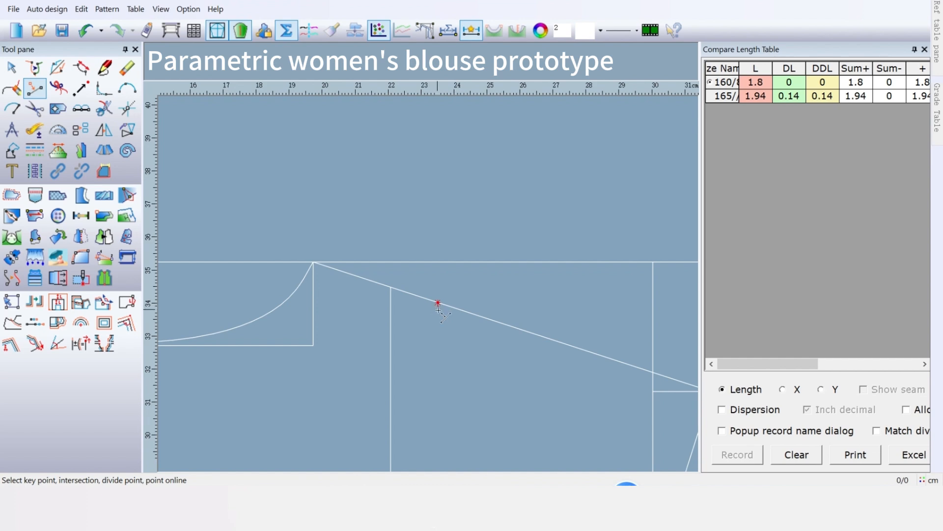
left_click(479, 317)
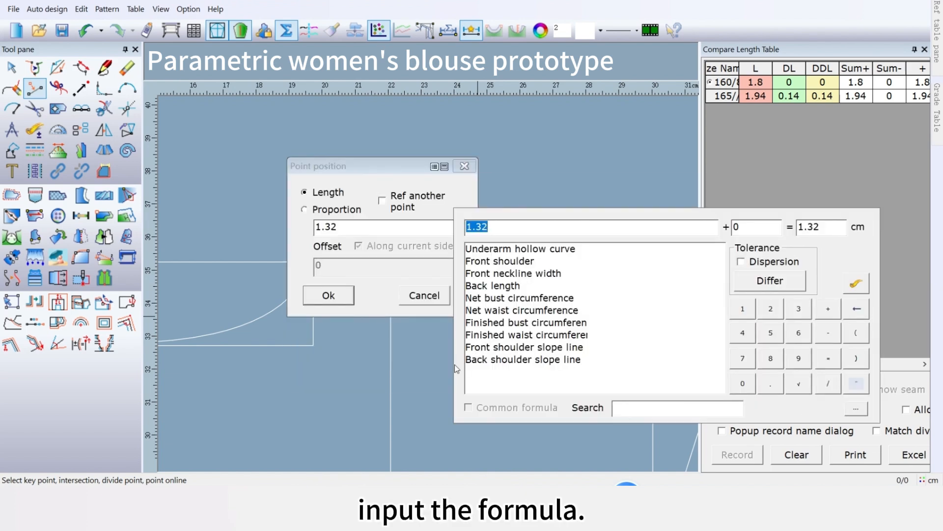
double_click(489, 298)
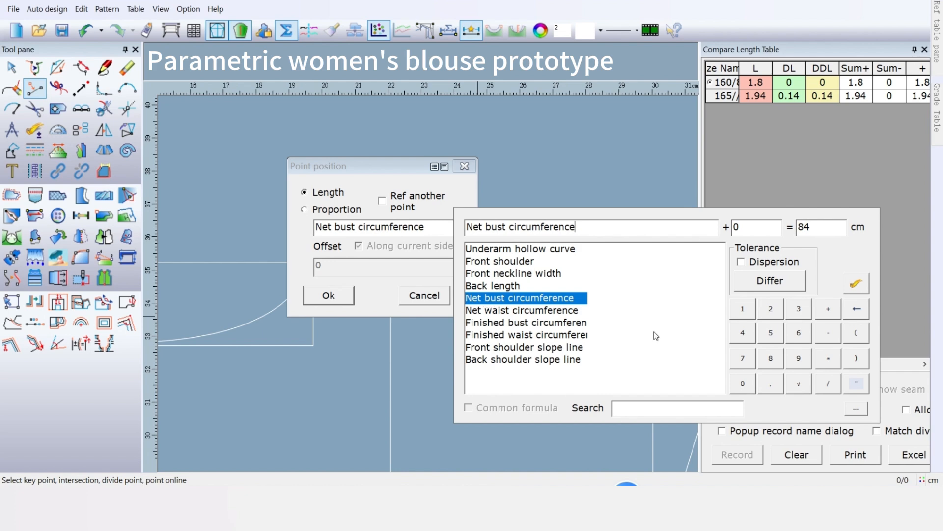
left_click(828, 383)
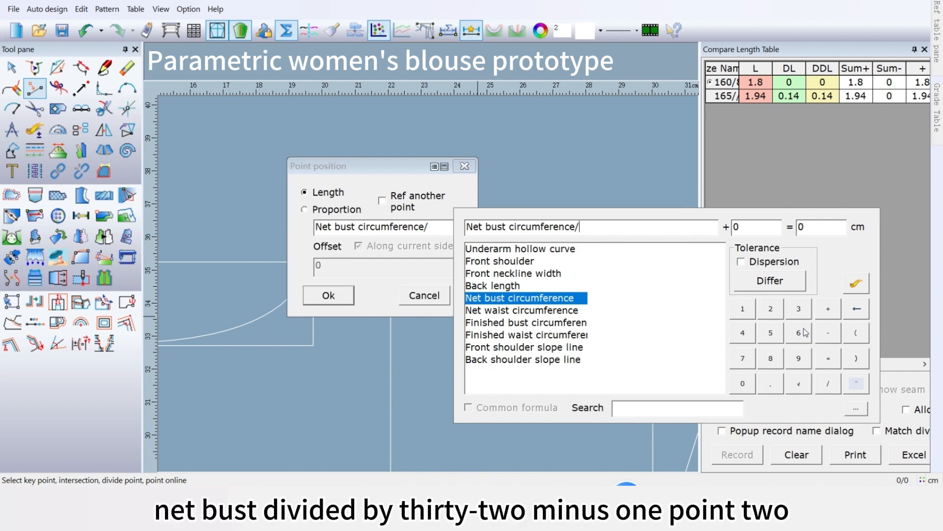
left_click(798, 308)
left_click(770, 308)
left_click(829, 333)
left_click(743, 308)
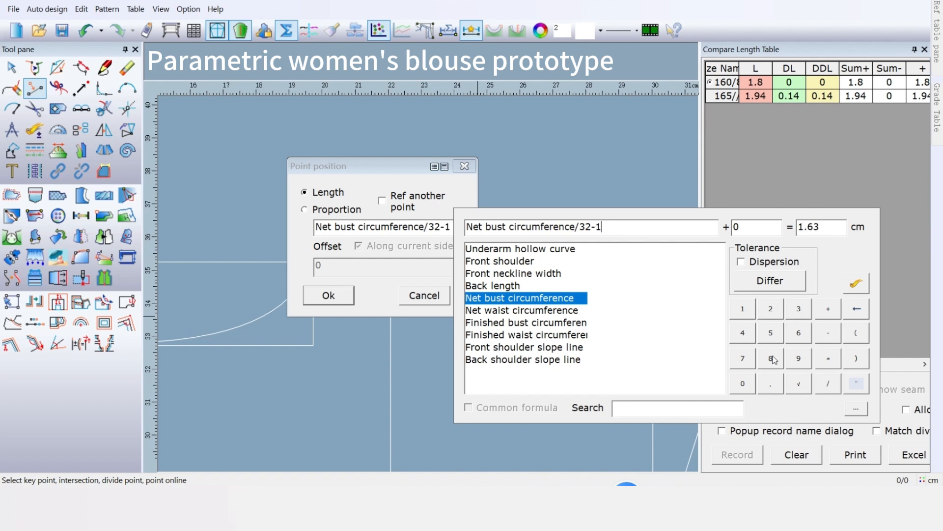
left_click(770, 383)
left_click(779, 312)
left_click(329, 295)
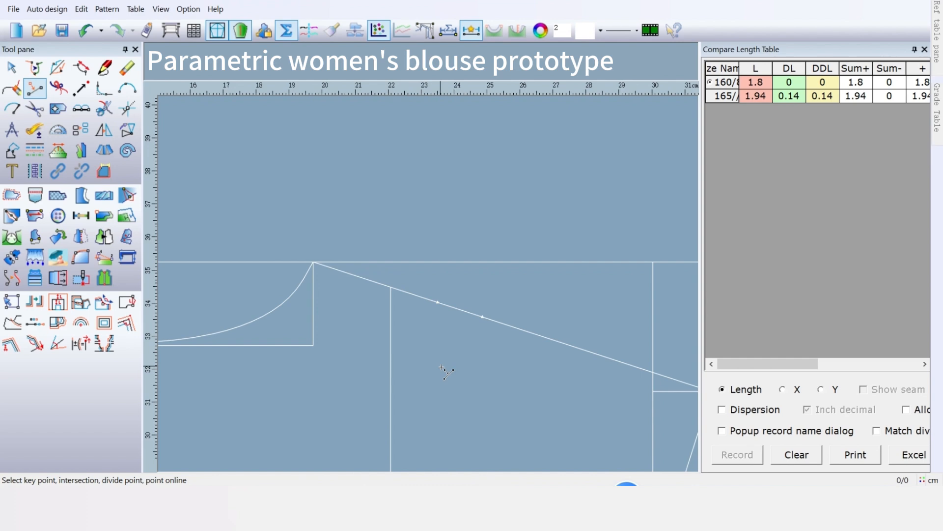
Draw a dart leg with the Intelligent pen from the second shoulder dart point to the 1 cm point on the back width line
right_click(441, 367)
left_click(450, 376)
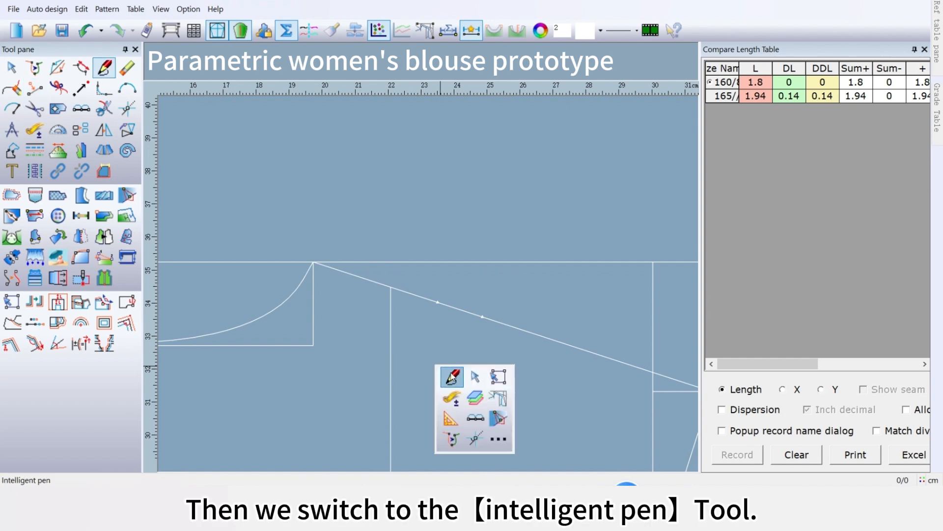
scroll(452, 441, "down", 2)
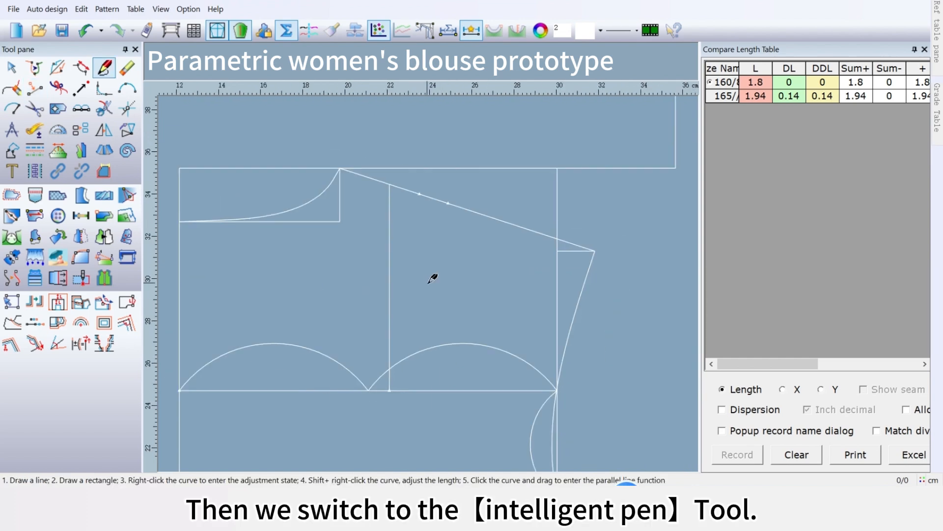
left_click(449, 203)
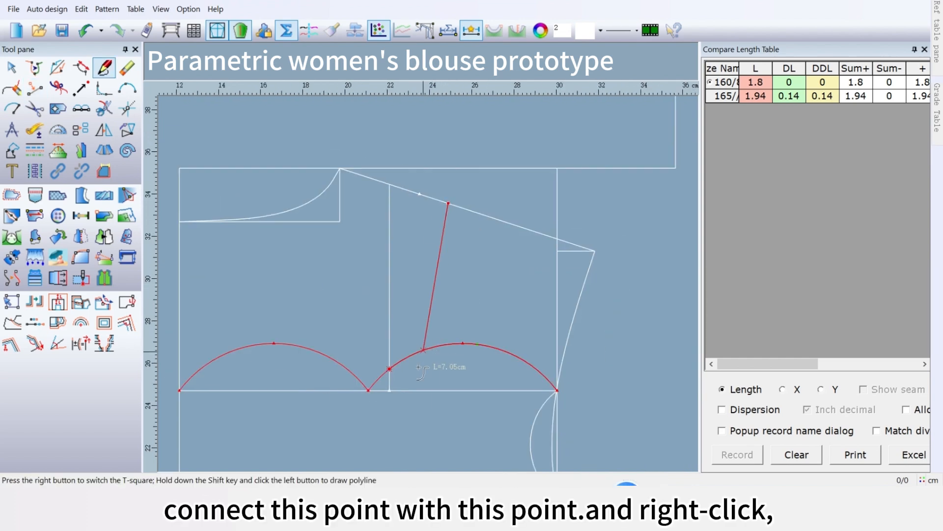
left_click(390, 391)
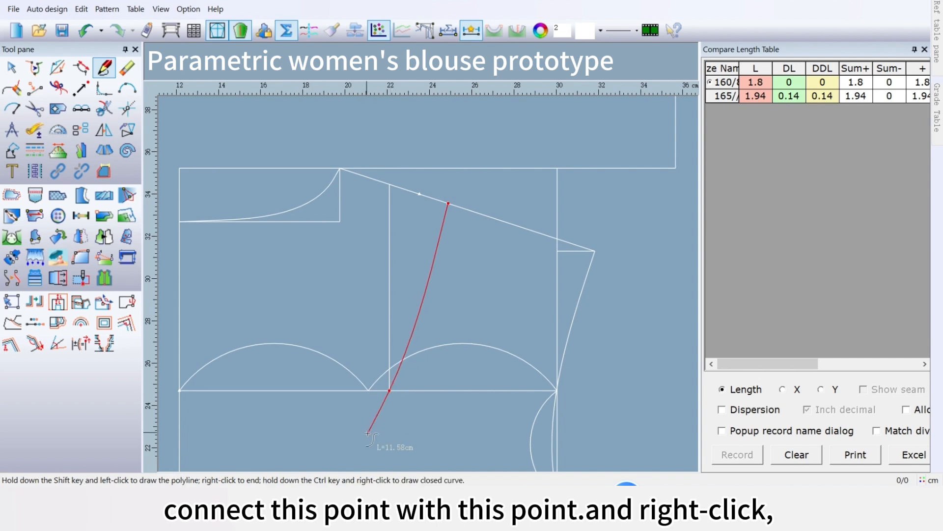
right_click(373, 433)
Draw a vertical line from the midpoint of the back width line down to the bottom line of the draft
scroll(433, 277, "down", 2)
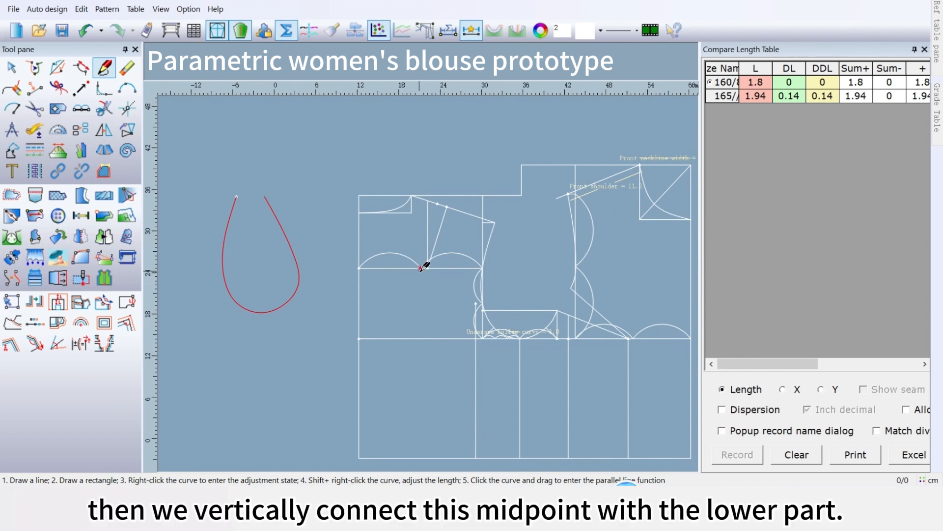
left_click(421, 268)
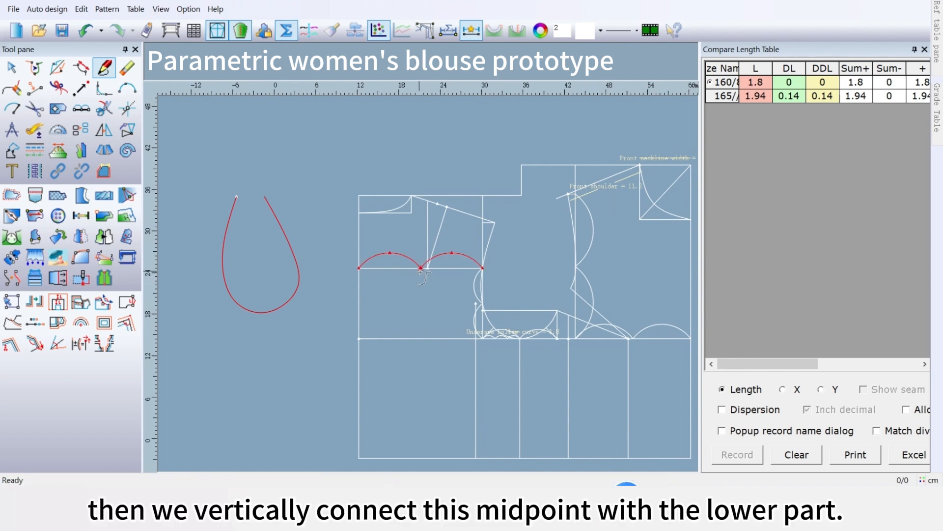
left_click(417, 458)
right_click(418, 458)
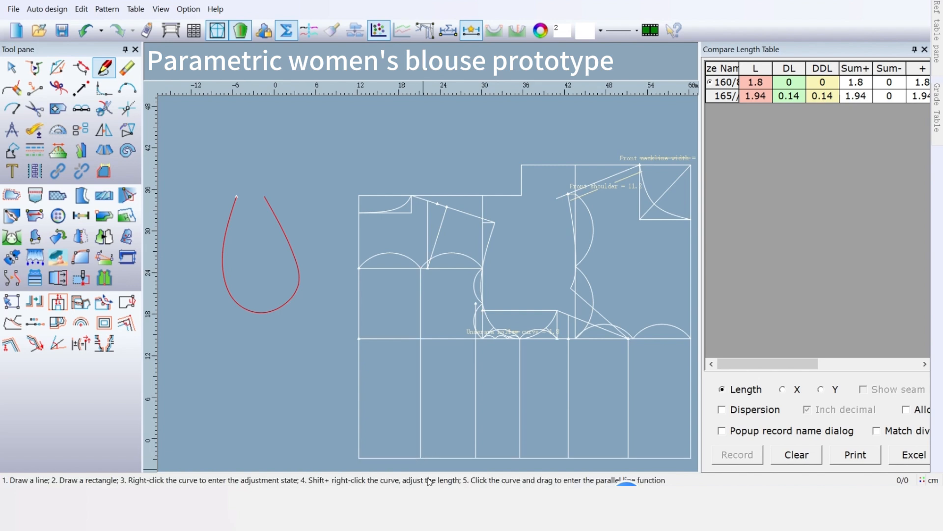
Draw a horizontal line in the blank area above the back draft with length (Finished bust circumference-Finished waist circumference)/2
scroll(489, 390, "down", 1)
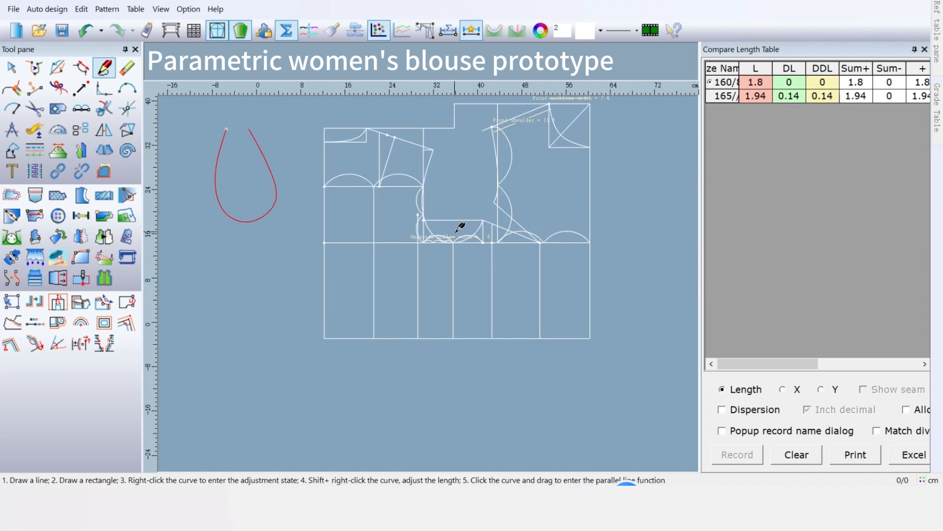
scroll(433, 273, "up", 1)
scroll(430, 276, "up", 1)
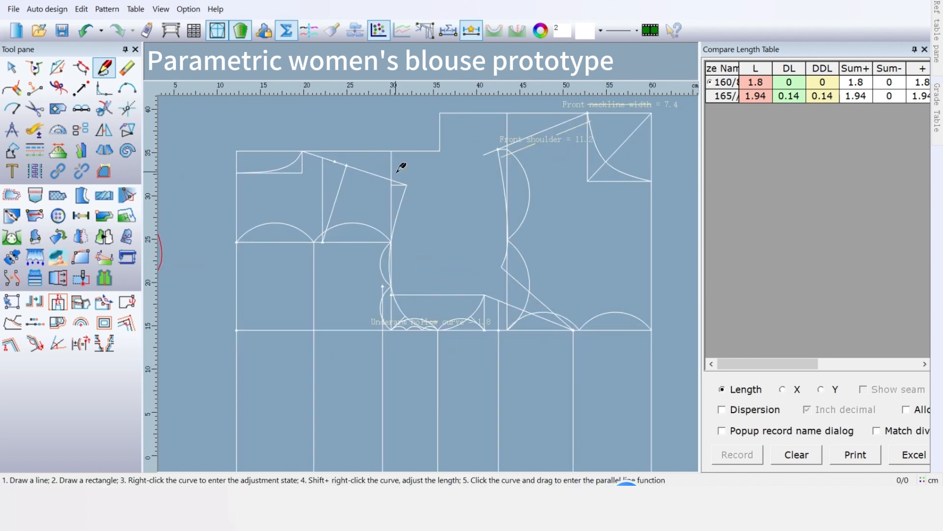
scroll(402, 167, "up", 1)
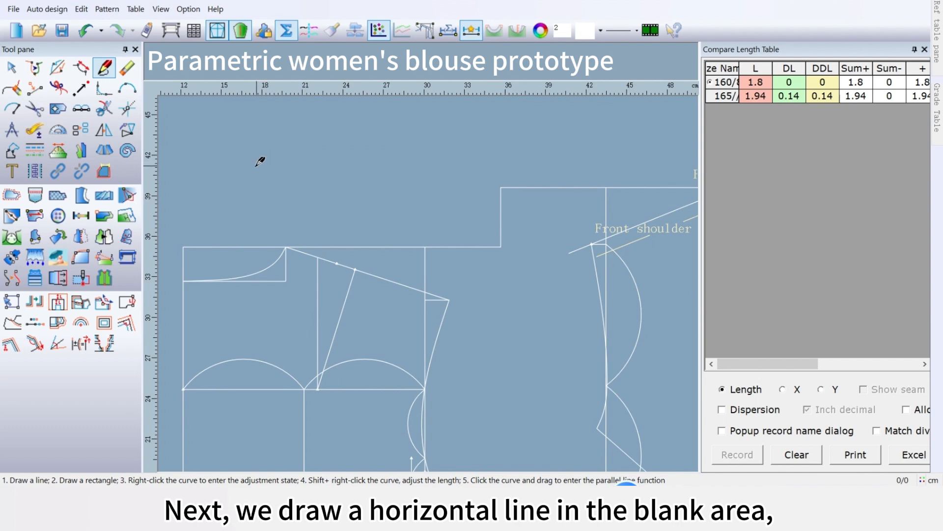
left_click(247, 167)
key("Return")
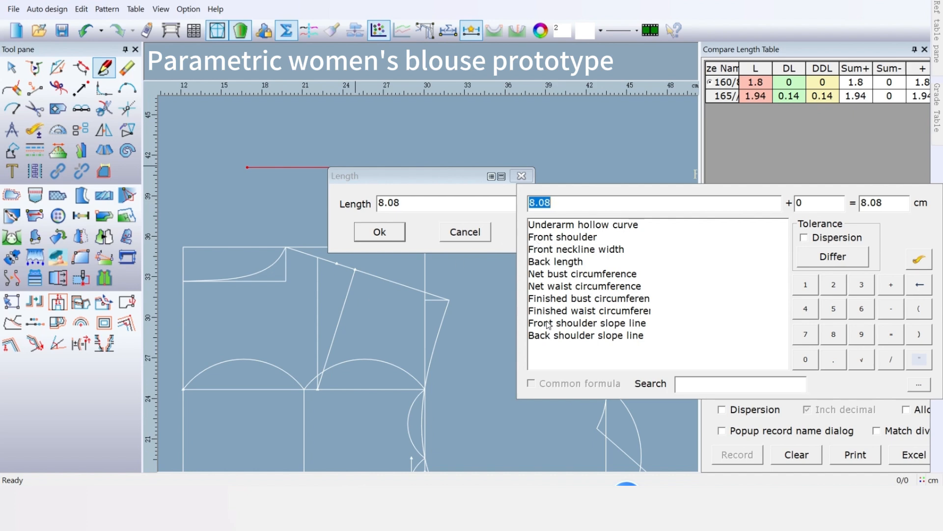
double_click(550, 300)
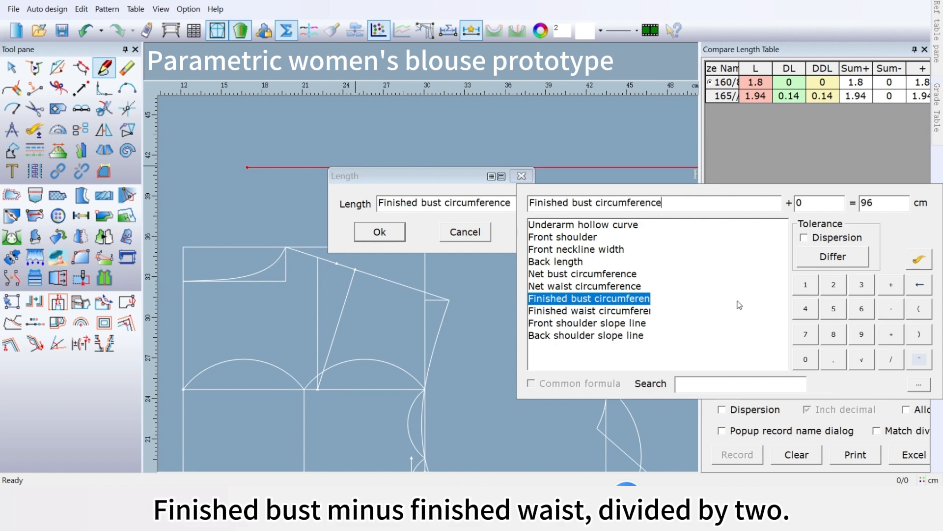
left_click(891, 310)
double_click(638, 311)
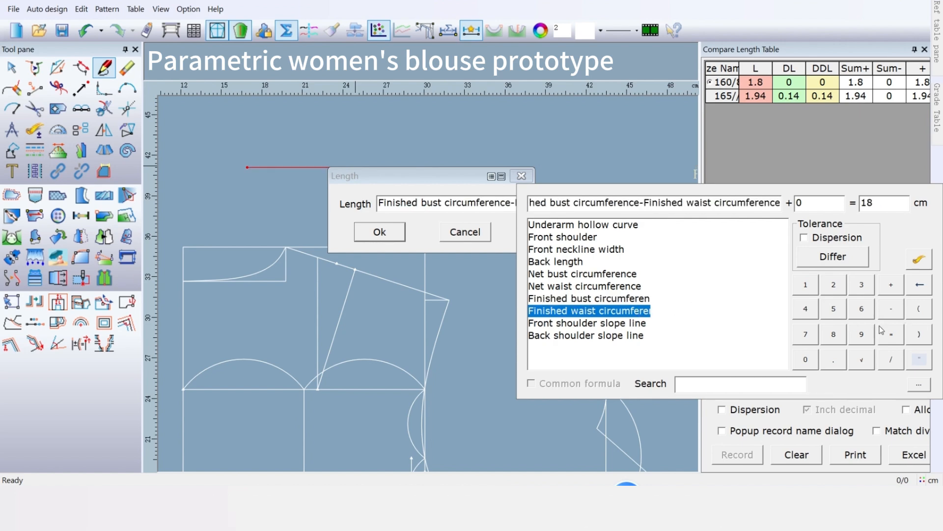
left_click(919, 334)
left_click(899, 360)
left_click(834, 285)
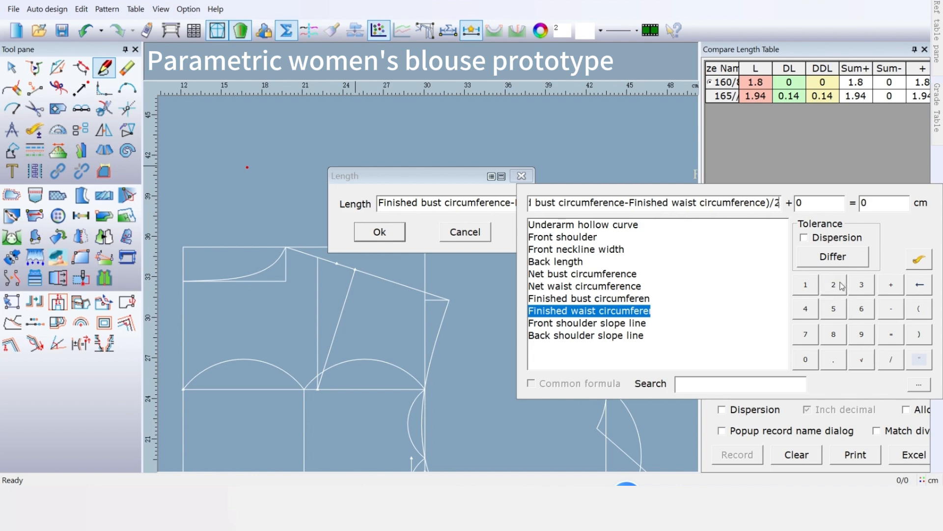
left_click_drag(541, 204, 520, 203)
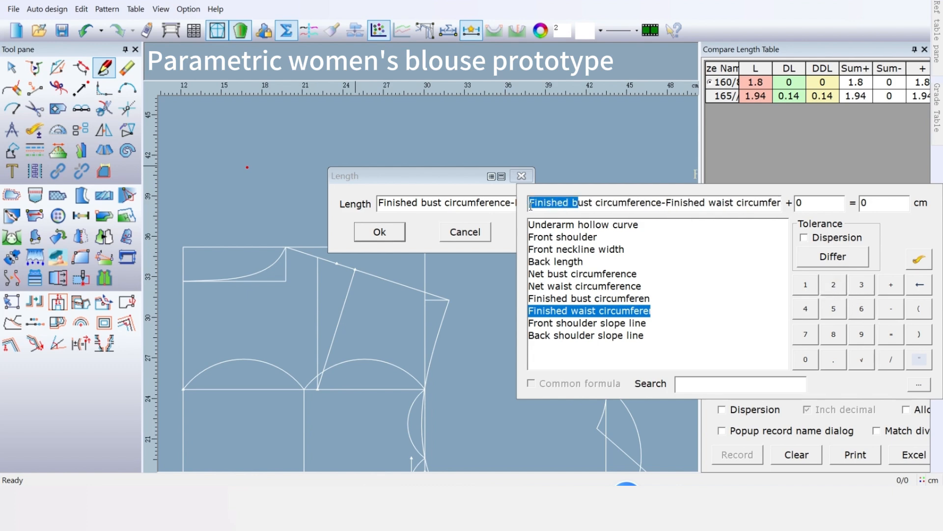
left_click(530, 207)
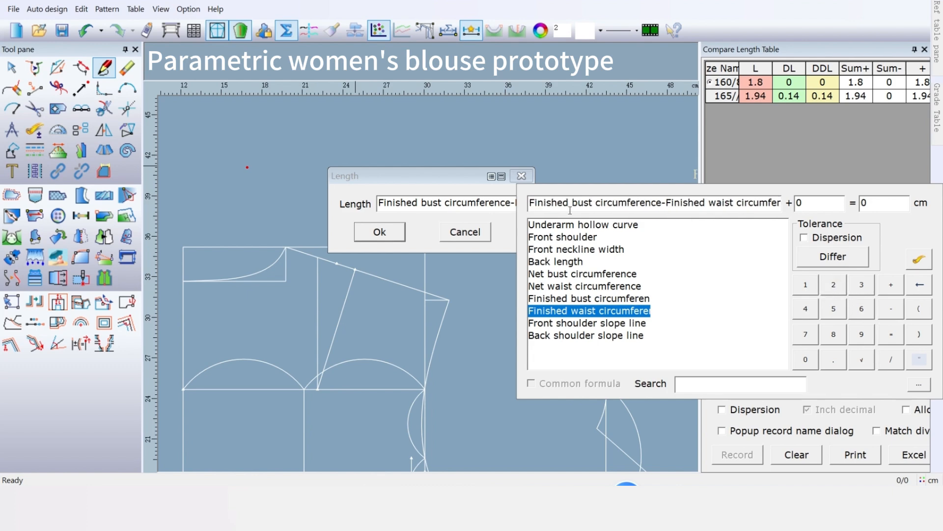
left_click(919, 309)
left_click(377, 234)
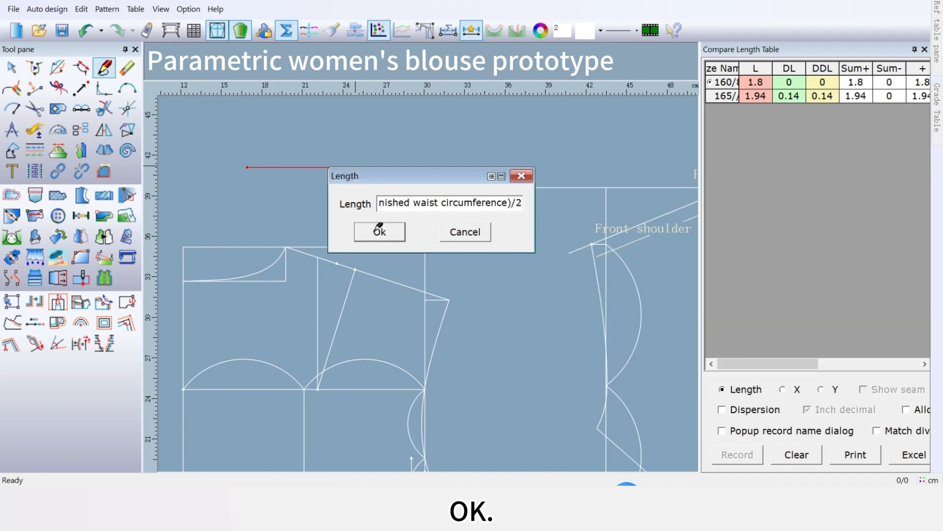
left_click(376, 233)
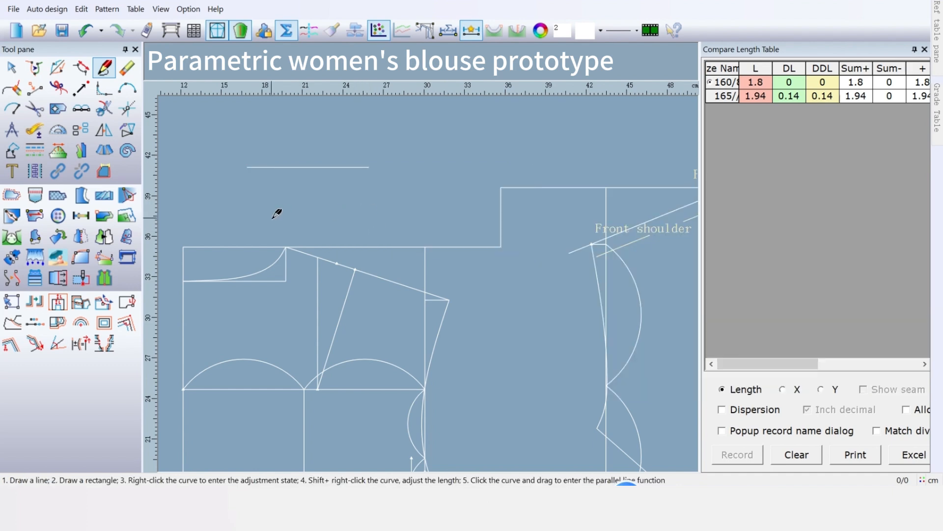
Measure the new horizontal line with the Compare length tool and record its length as a variable
left_click(35, 130)
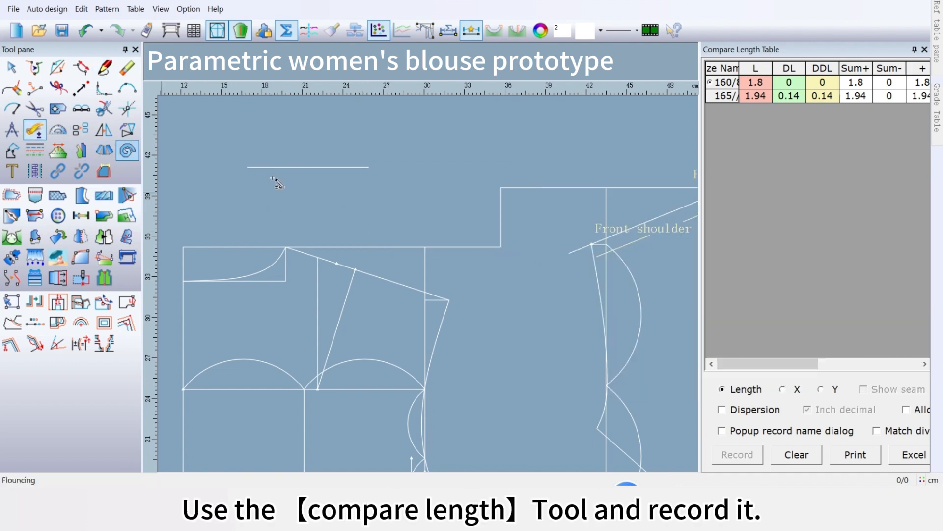
left_click(310, 168)
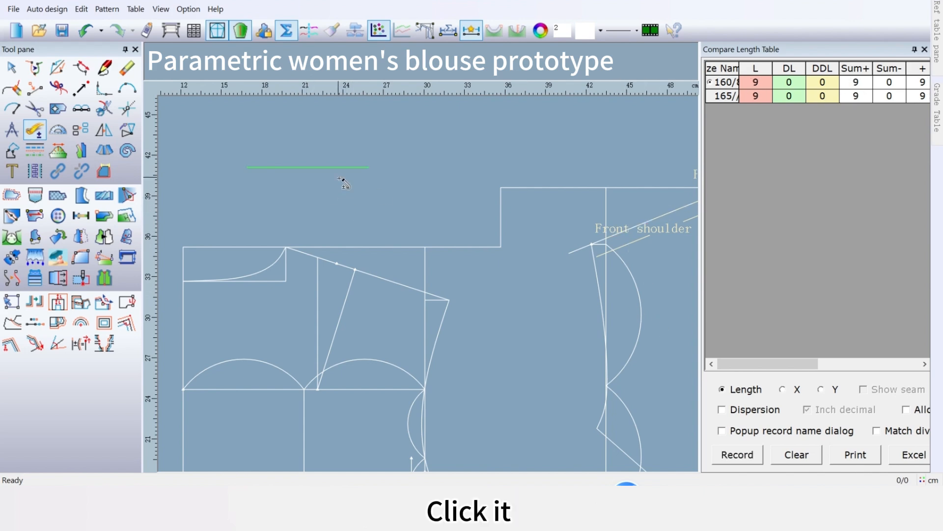
left_click(737, 456)
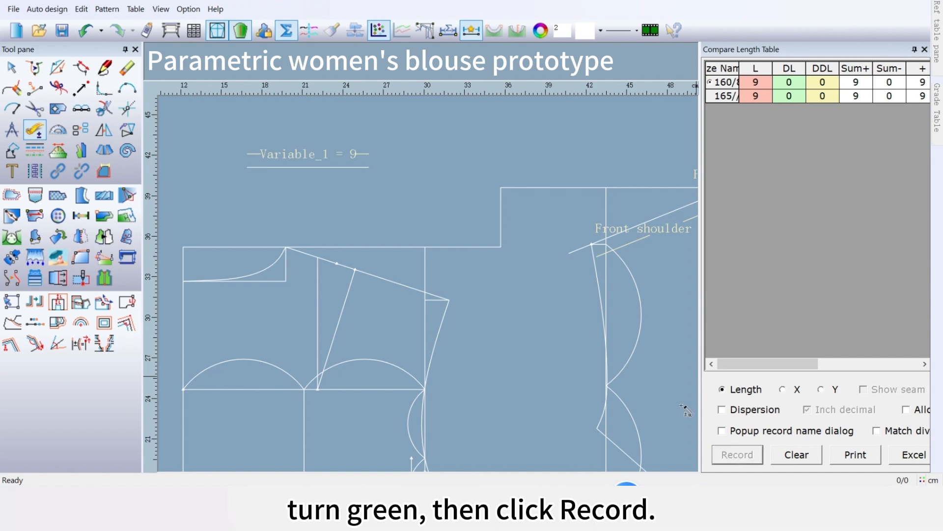
Rename the recorded measurement variable Variable_1 as Bust to Waist Difference
left_click(135, 9)
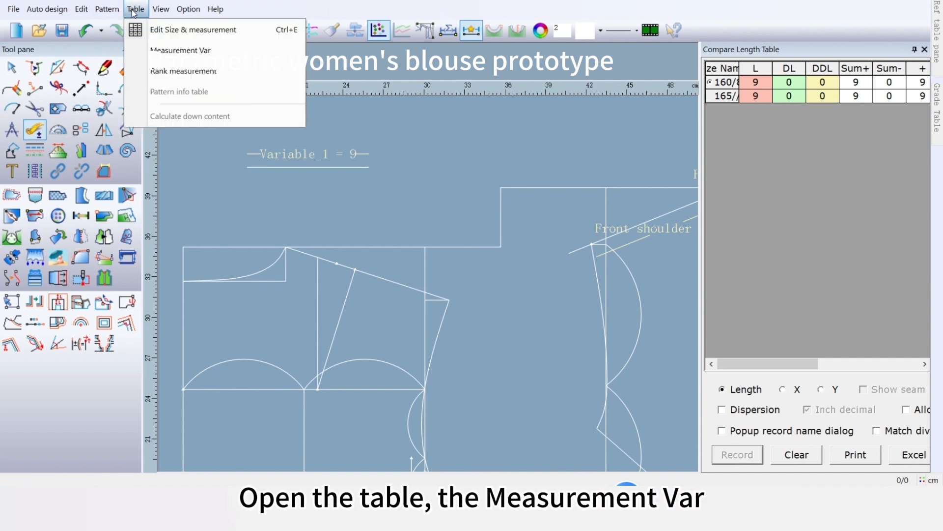
left_click(165, 49)
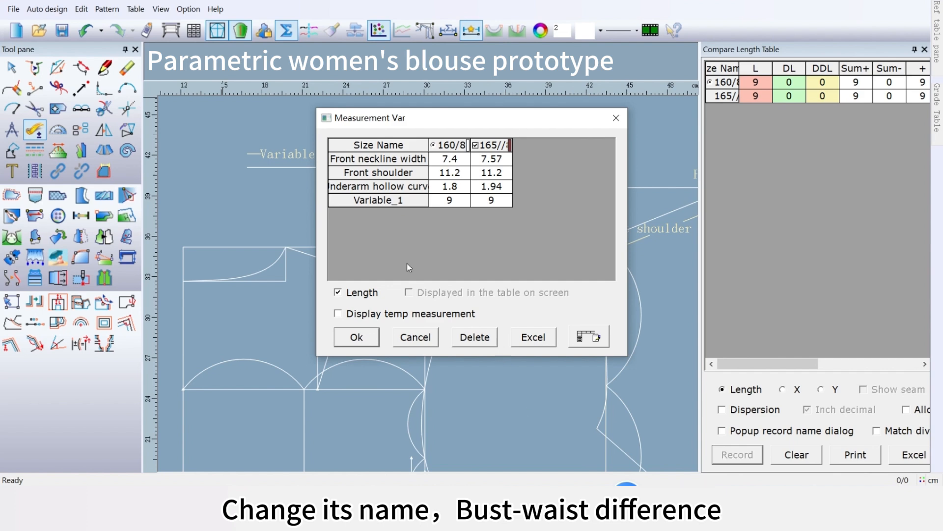
double_click(373, 200)
right_click(372, 202)
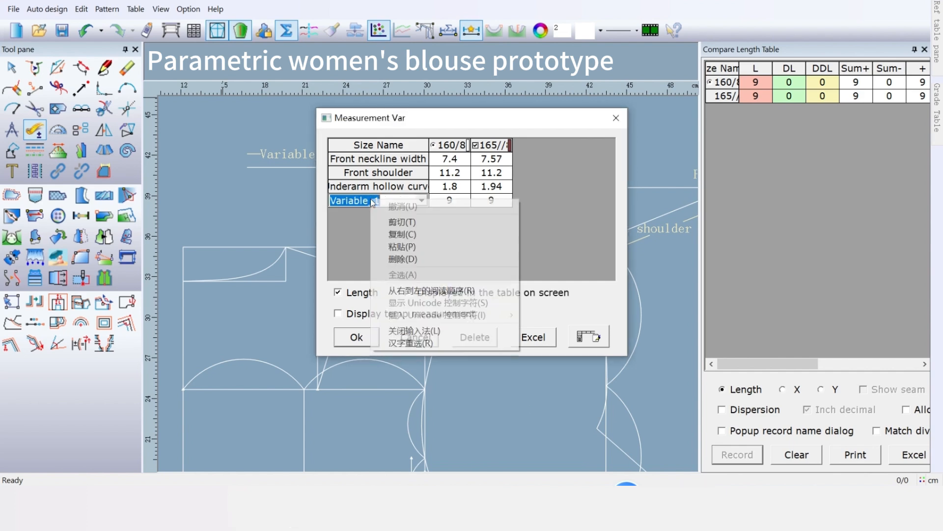
left_click(401, 245)
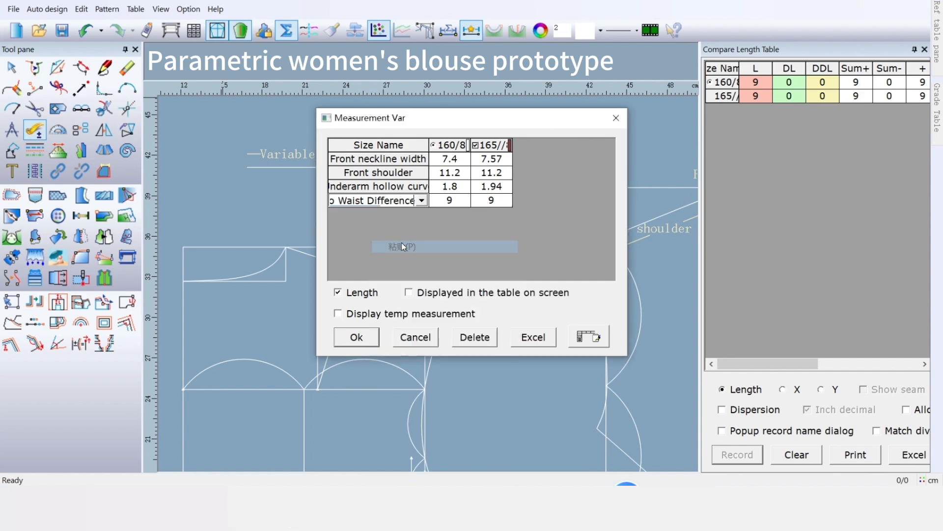
left_click(357, 337)
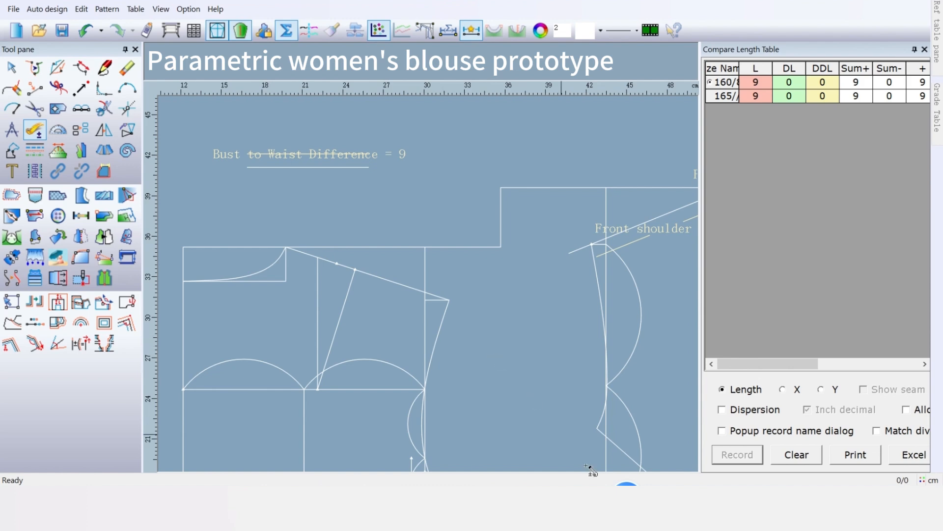
Draw the shaped centre back line with the Intelligent pen from the neckline to the bottom corner, offsetting its end horizontally by Bust to Waist Difference*0.07
scroll(431, 286, "down", 4)
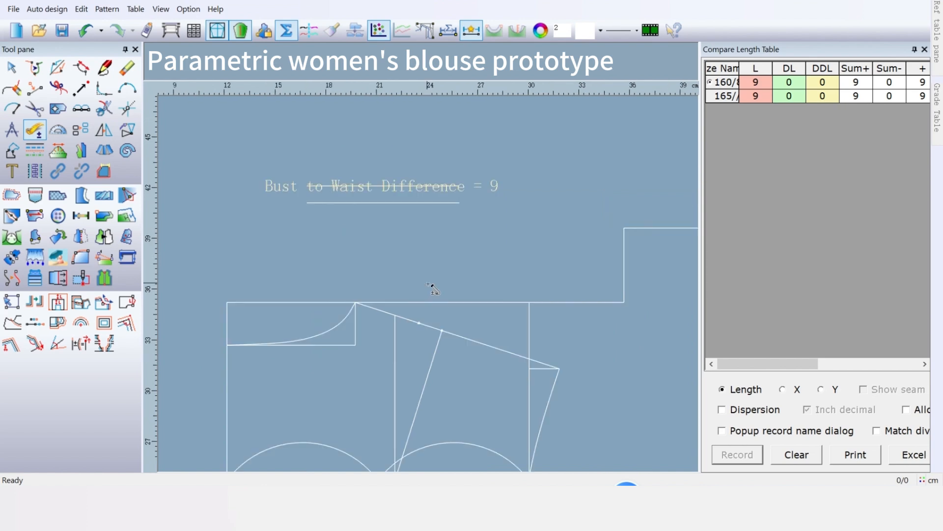
scroll(432, 286, "up", 3)
scroll(432, 282, "down", 2)
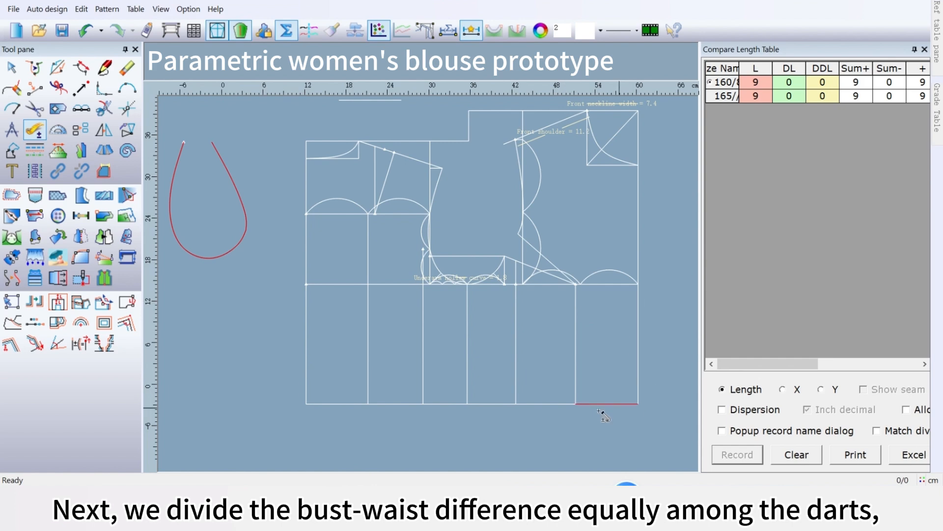
right_click(268, 201)
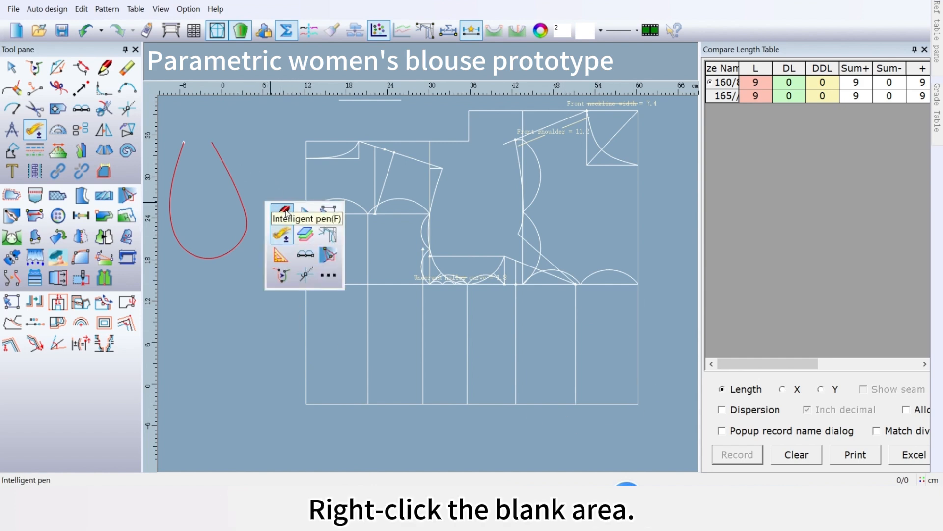
left_click(285, 212)
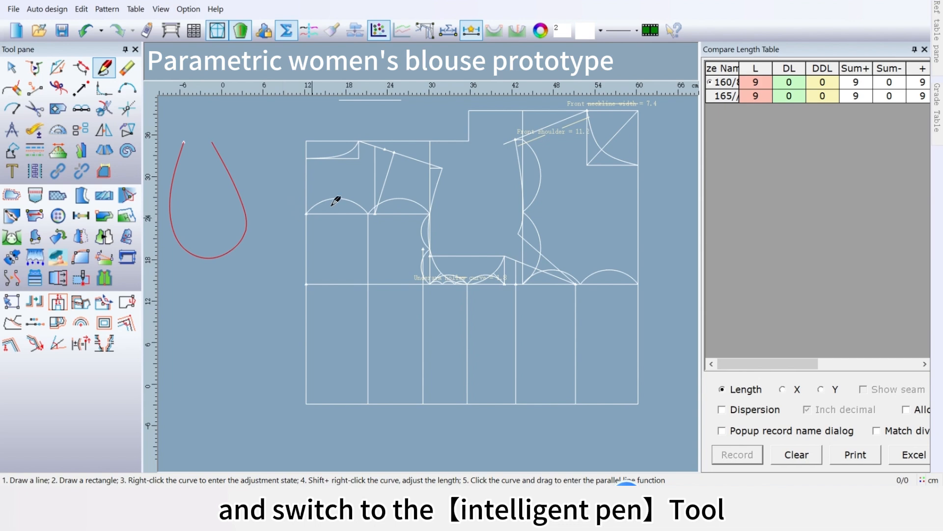
left_click(306, 159)
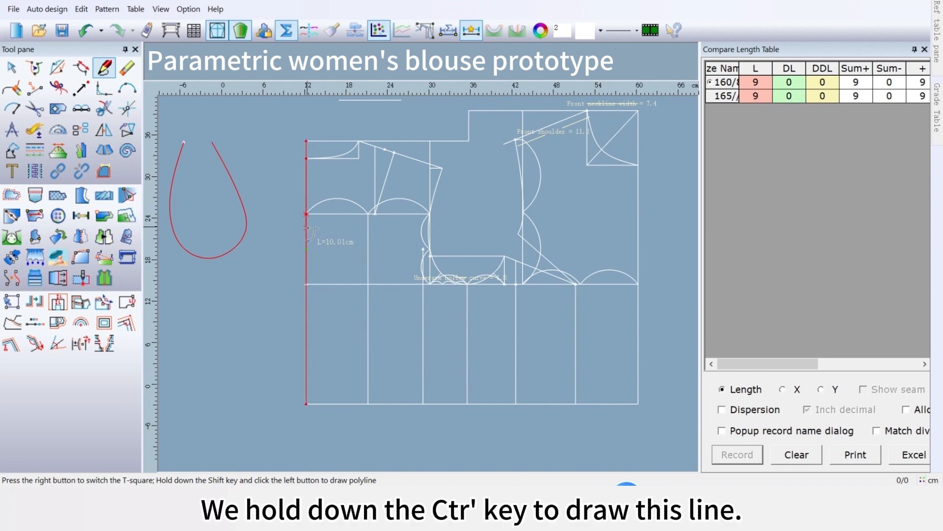
left_click(308, 258)
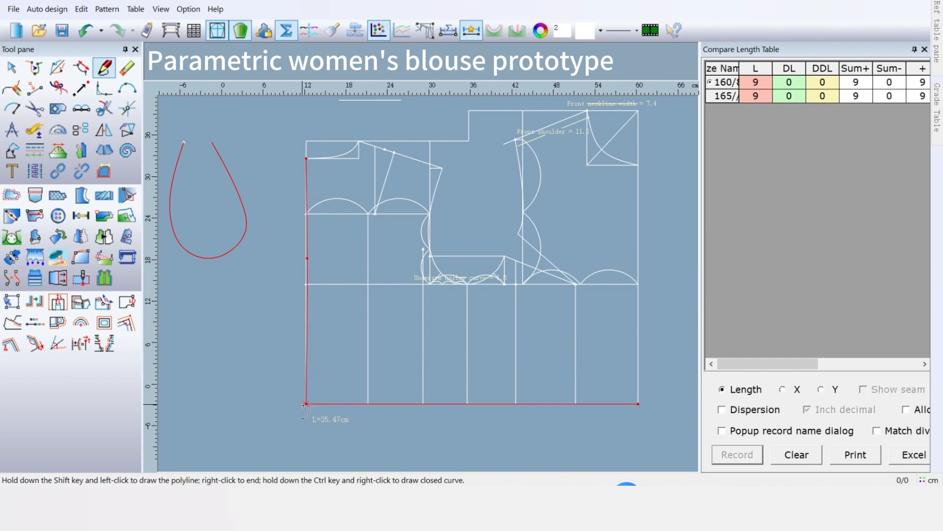
key("Return")
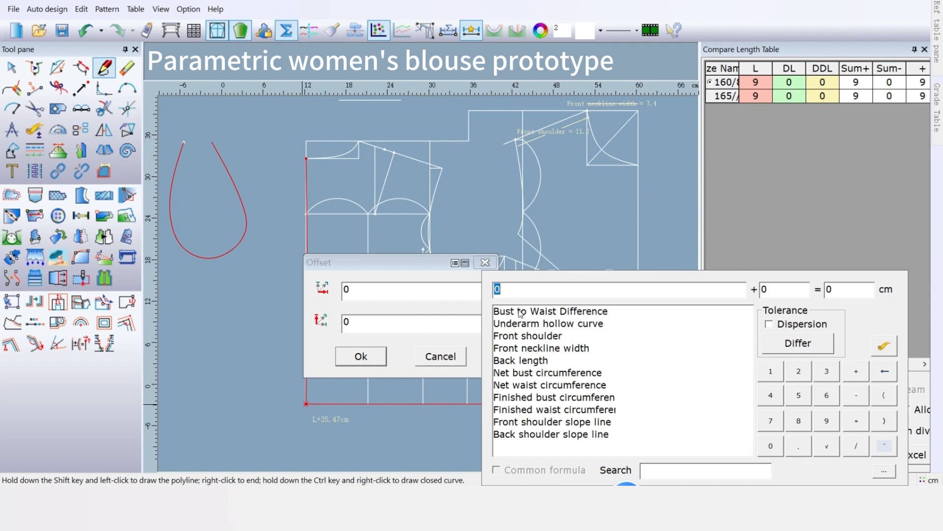
double_click(522, 312)
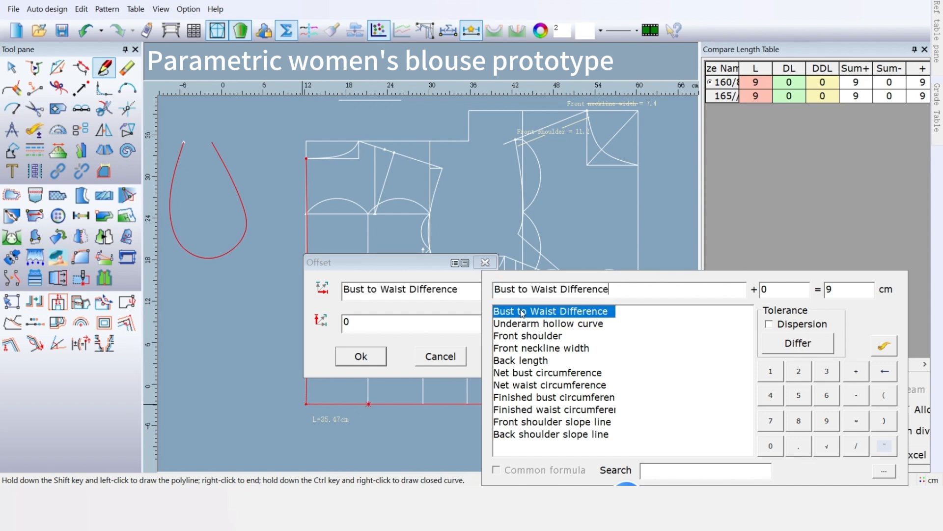
left_click(859, 426)
left_click(776, 444)
left_click(800, 448)
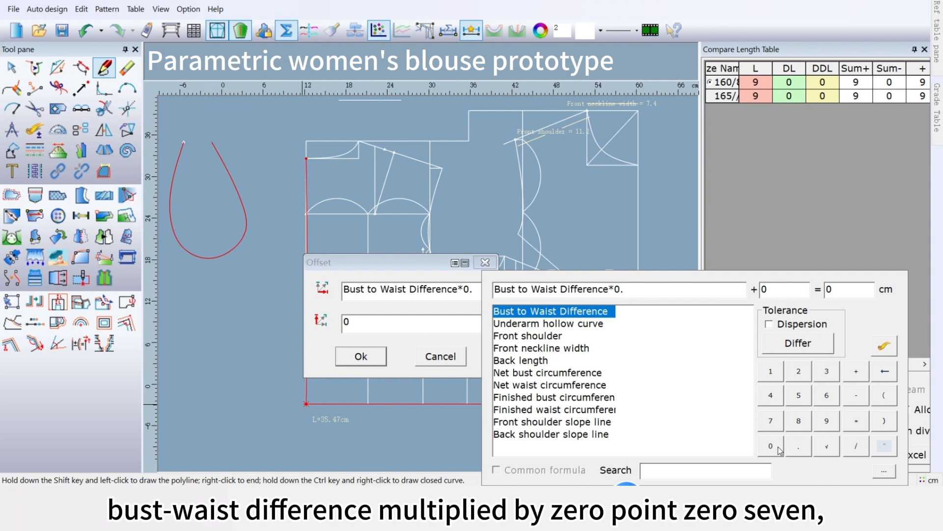
left_click(777, 446)
left_click(770, 421)
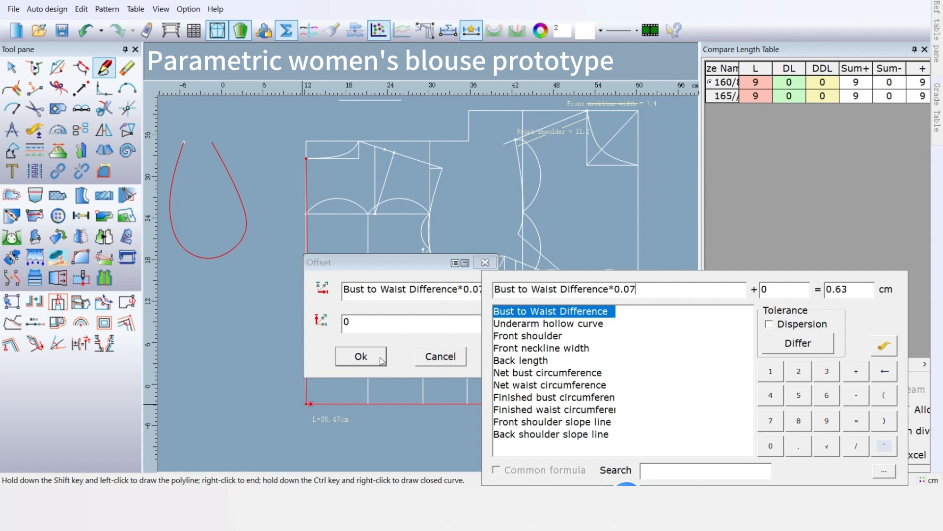
left_click(361, 356)
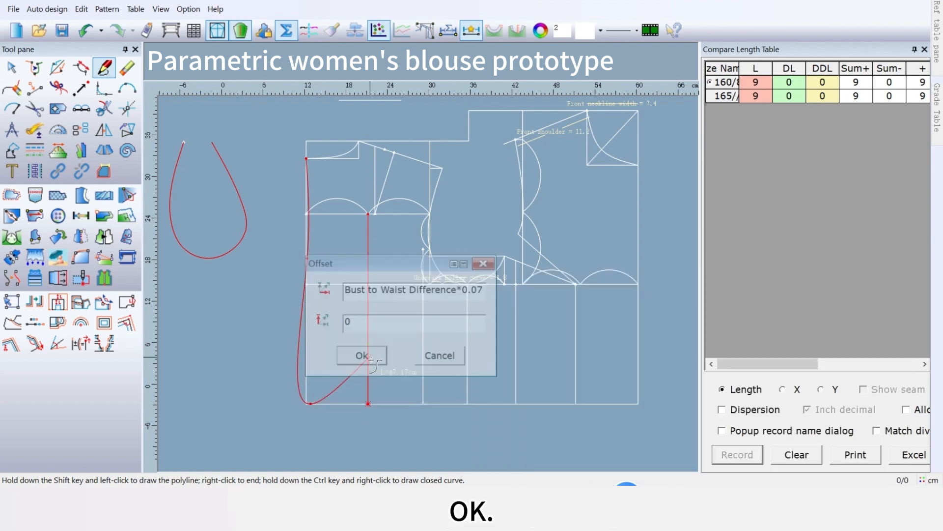
right_click(311, 446)
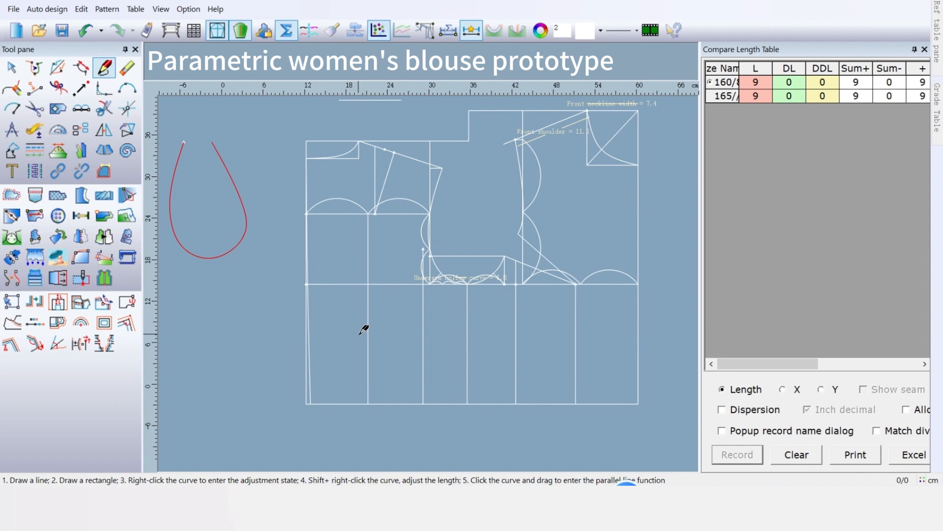
Draw a horizontal line from the marked point beside the back armhole to the vertical guide line below the back width midpoint
left_click(423, 249)
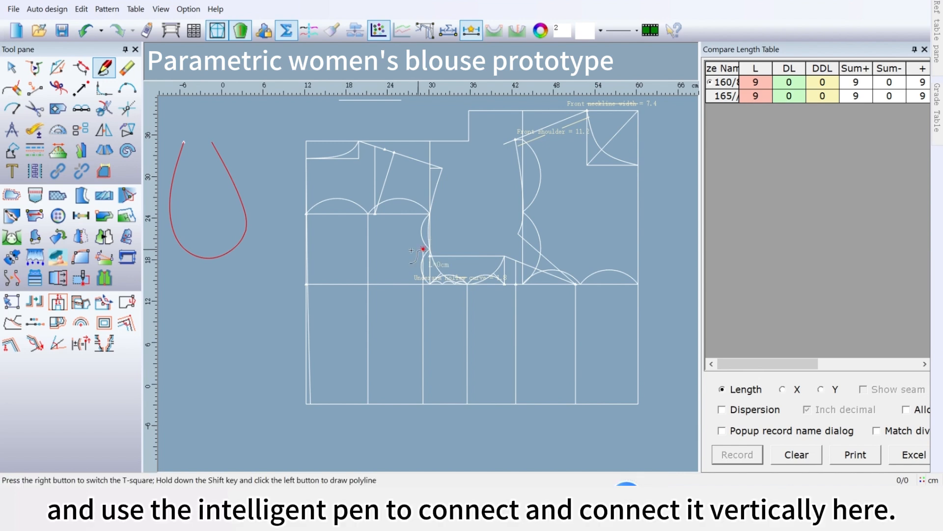
left_click(368, 249)
right_click(371, 248)
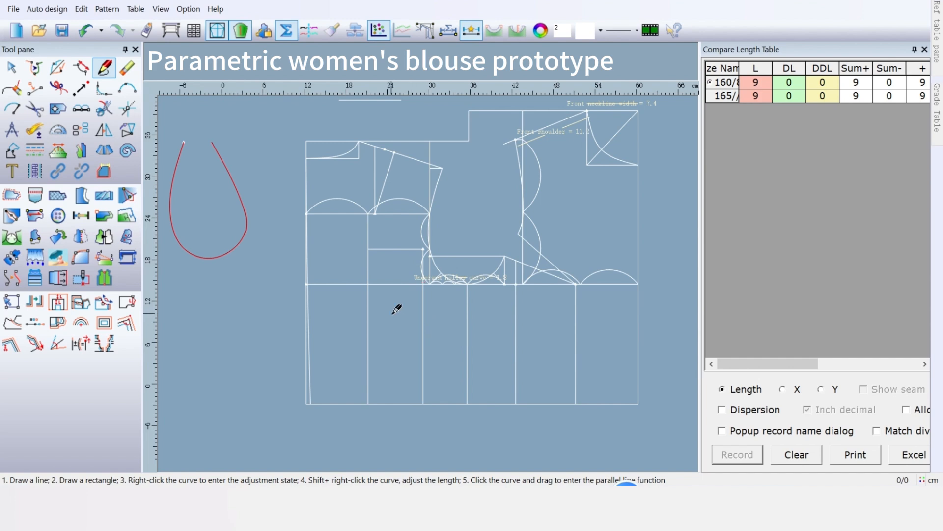
Draw a back dart leg from the vertical guide below the back width midpoint to the waistline, offset horizontally by Bust to Waist Difference*0.09
left_click(368, 249)
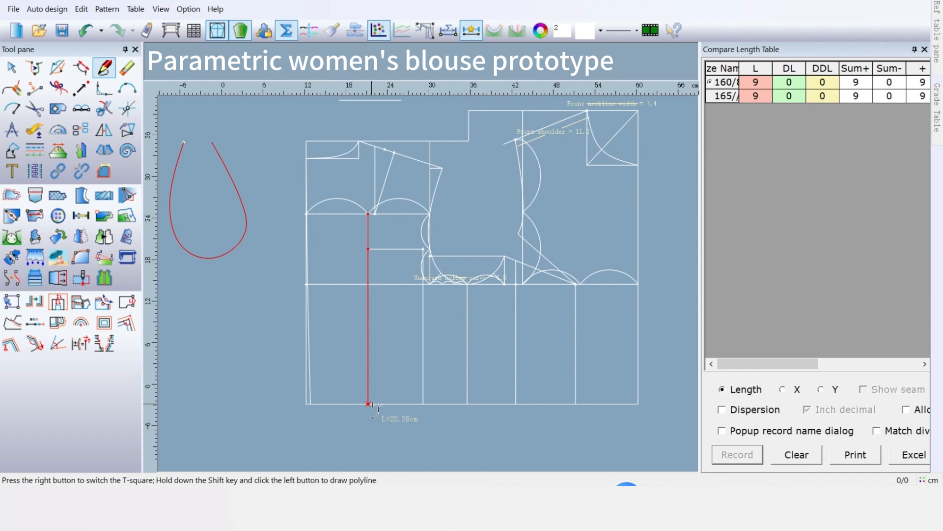
key("Return")
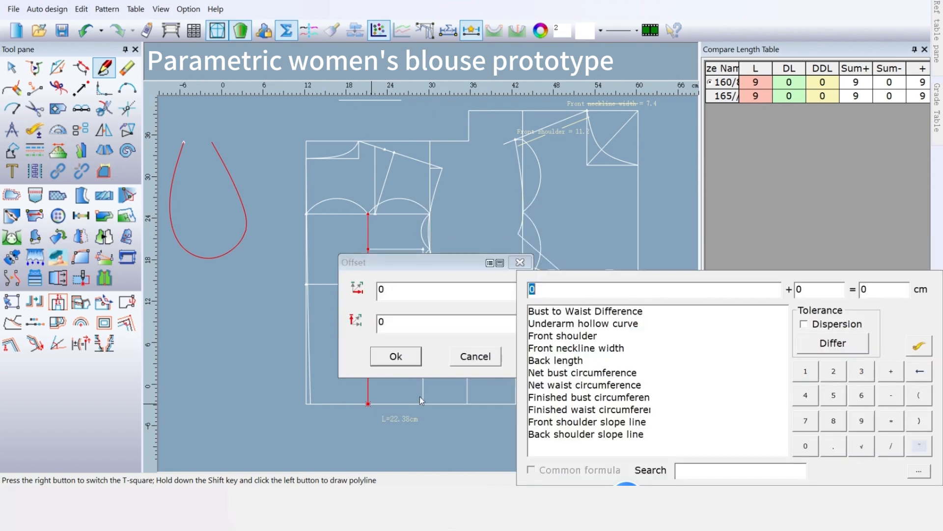
double_click(608, 312)
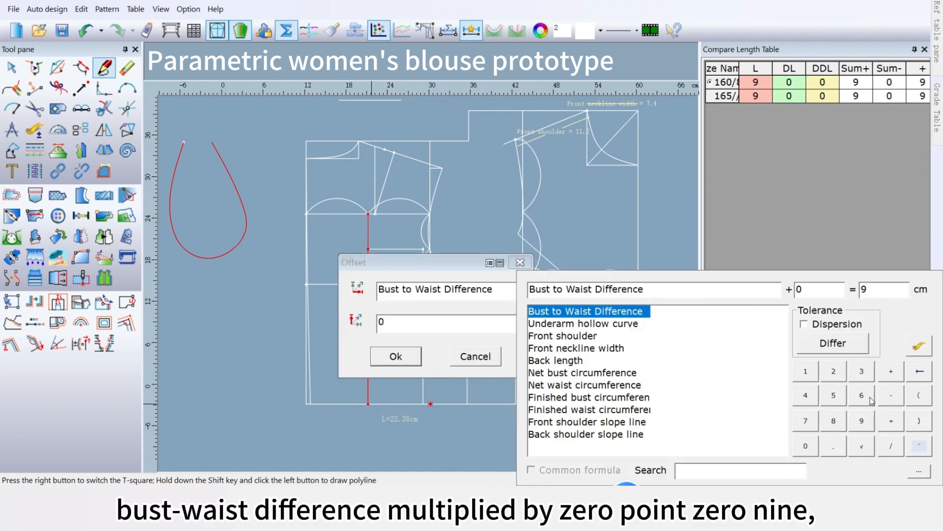
left_click(891, 421)
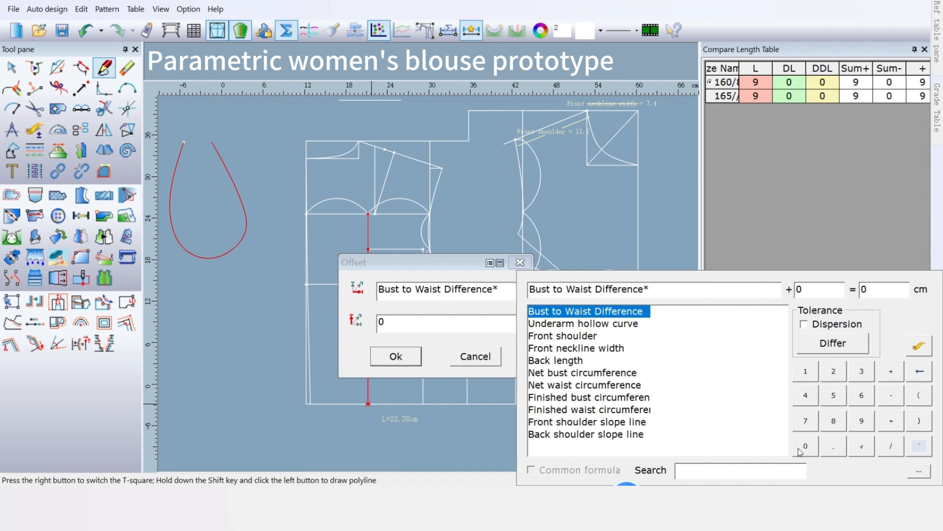
left_click(805, 446)
left_click(833, 446)
left_click(806, 446)
left_click(861, 420)
left_click(395, 356)
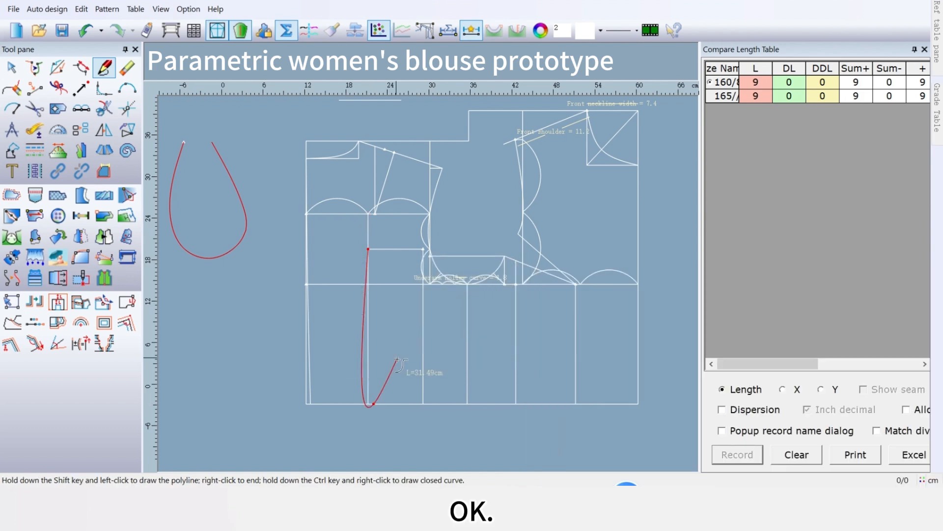
right_click(374, 447)
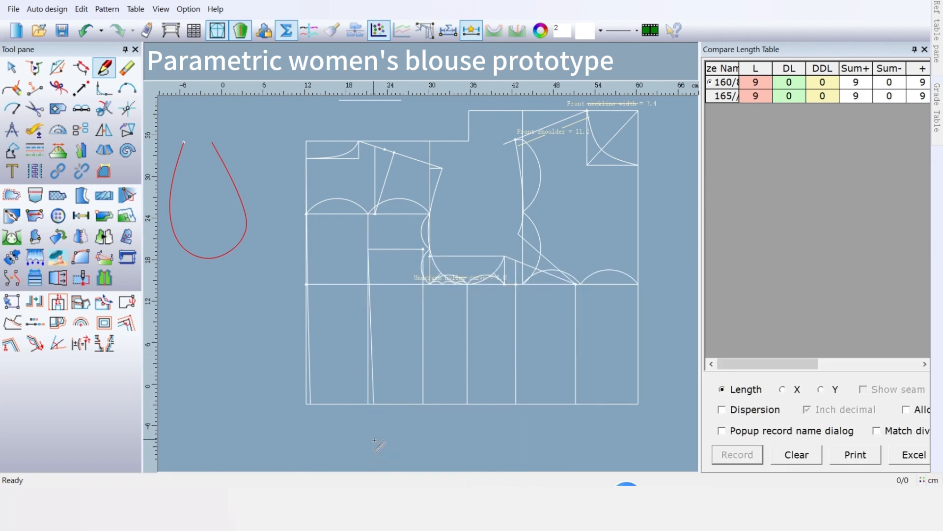
Draw a dart leg from the marked point beside the back armhole to the waistline, offsetting its end horizontally by Bust to Waist Difference*0.175
left_click(423, 249)
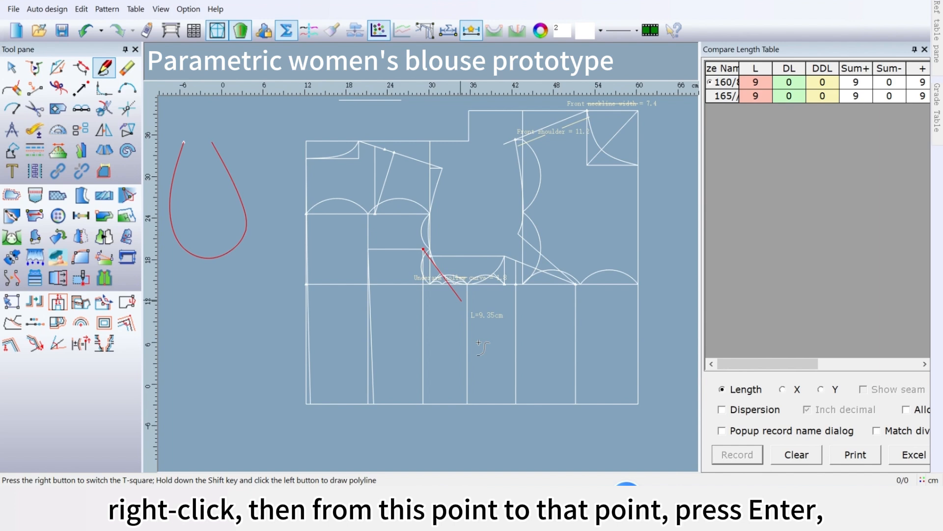
left_click(423, 404)
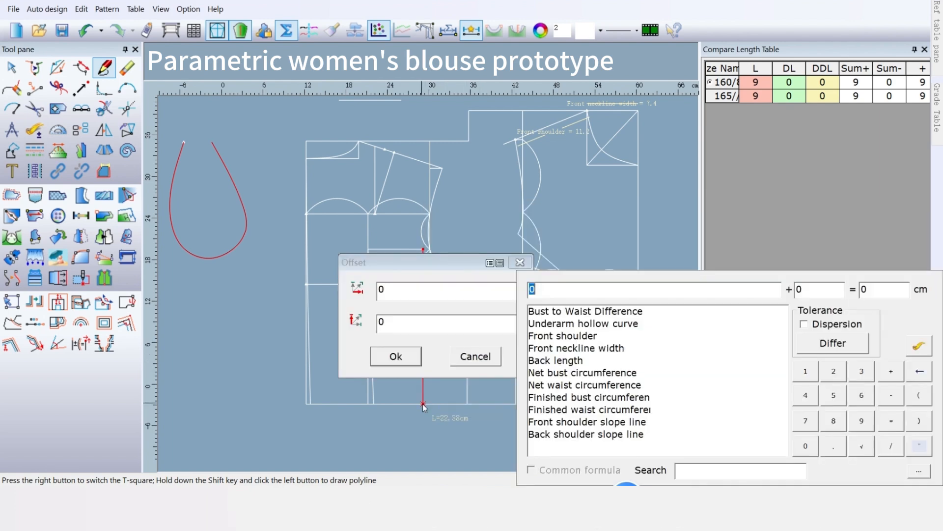
left_click(626, 317)
double_click(627, 316)
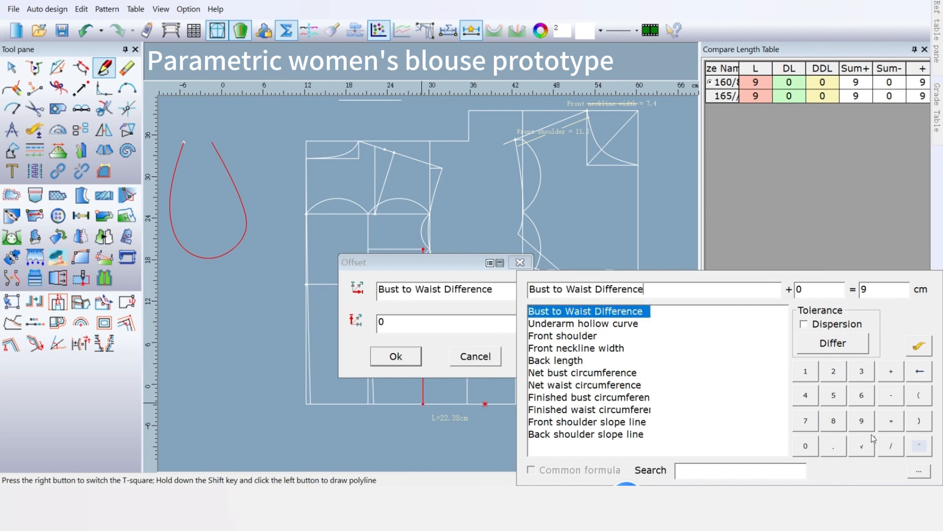
left_click(892, 424)
left_click(805, 446)
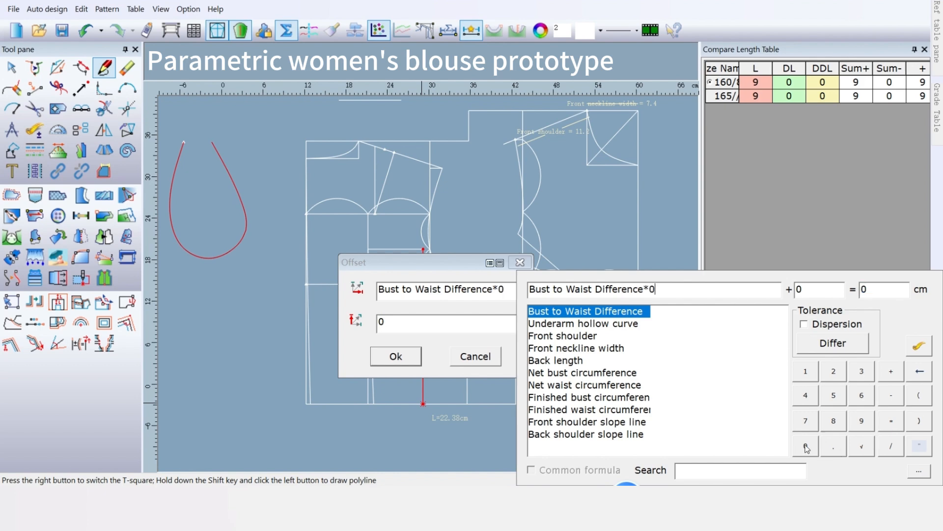
left_click(833, 446)
left_click(805, 373)
left_click(814, 420)
left_click(833, 395)
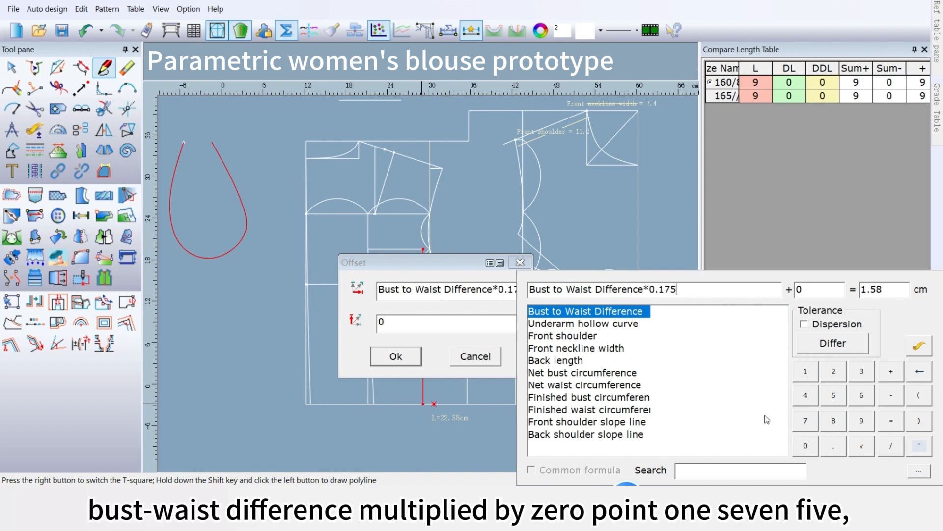
left_click(402, 359)
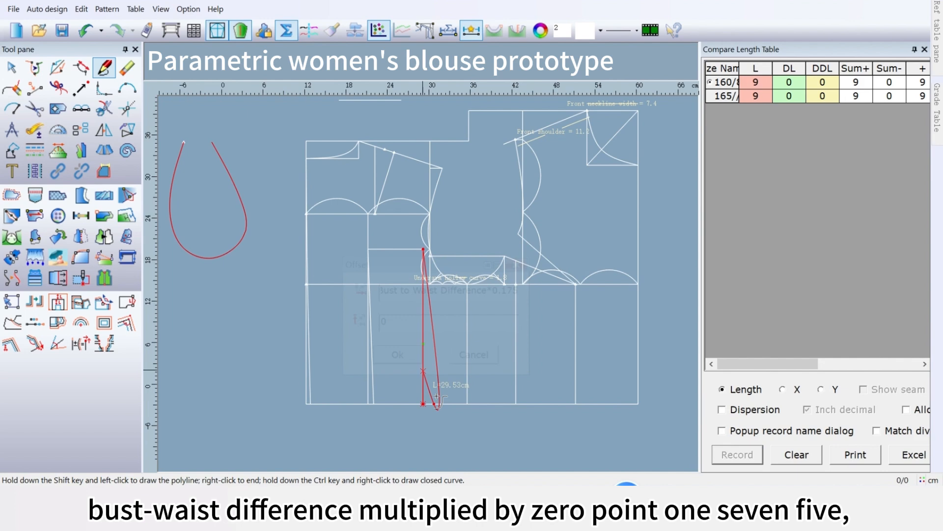
right_click(443, 443)
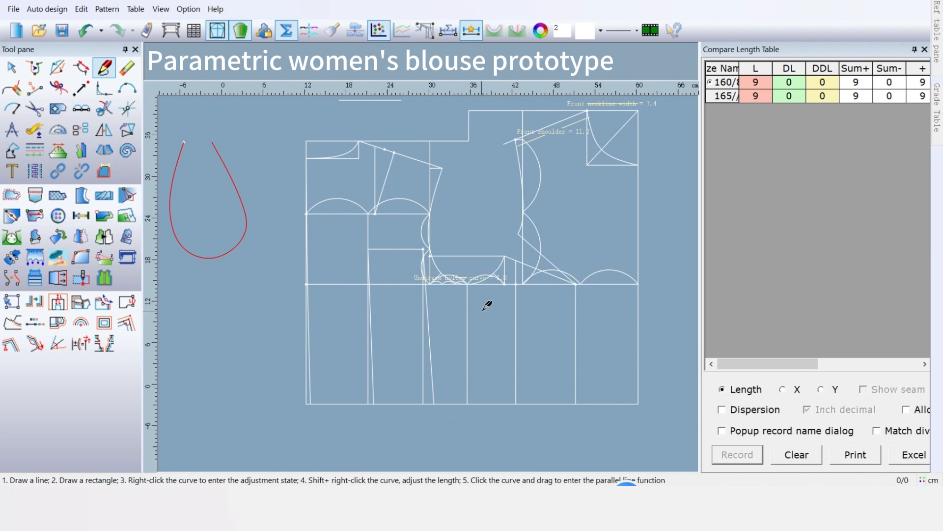
Draw the side seam dart leg from the bust line to the waistline, offsetting its end horizontally by Bust to Waist Difference*0.055
left_click(471, 283)
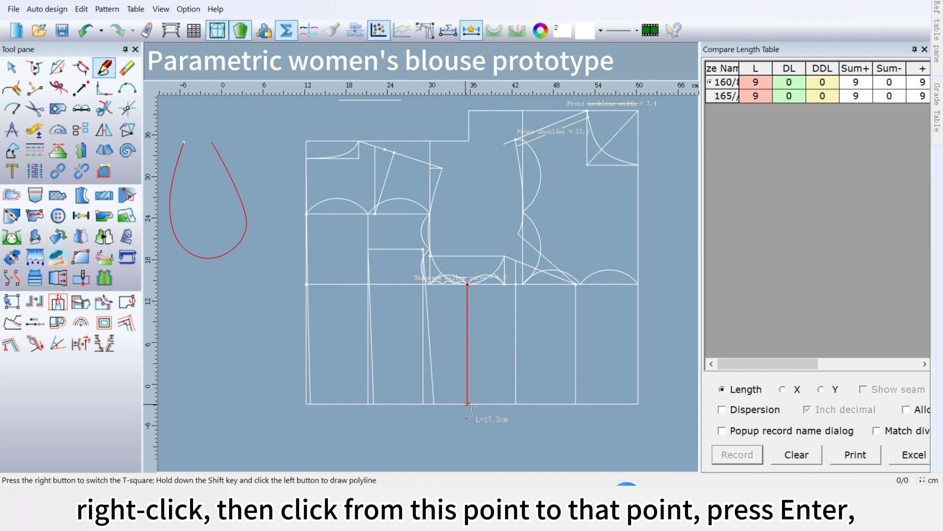
key("Return")
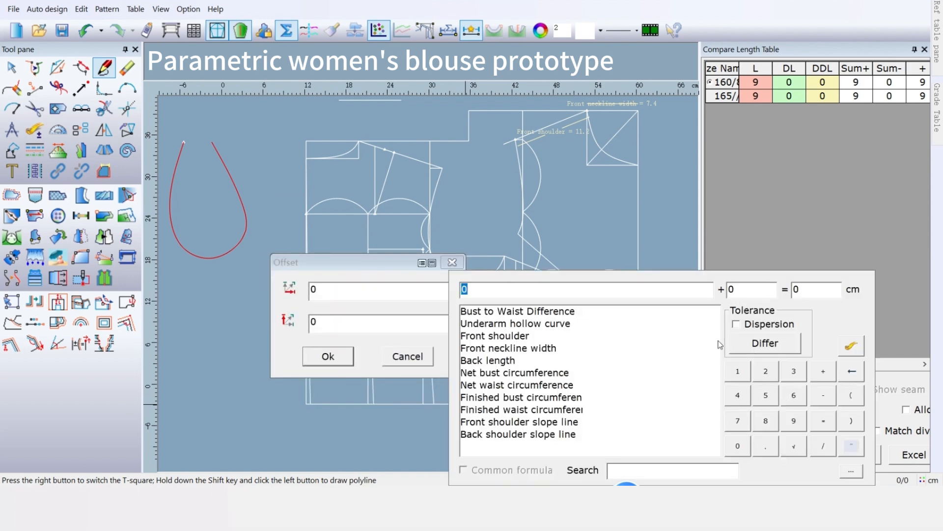
double_click(562, 314)
left_click(822, 422)
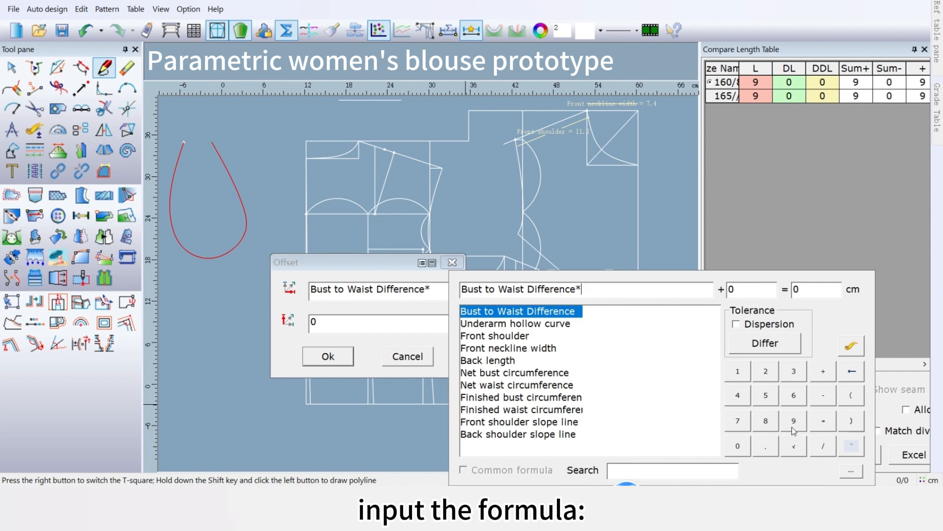
left_click(740, 446)
left_click(764, 447)
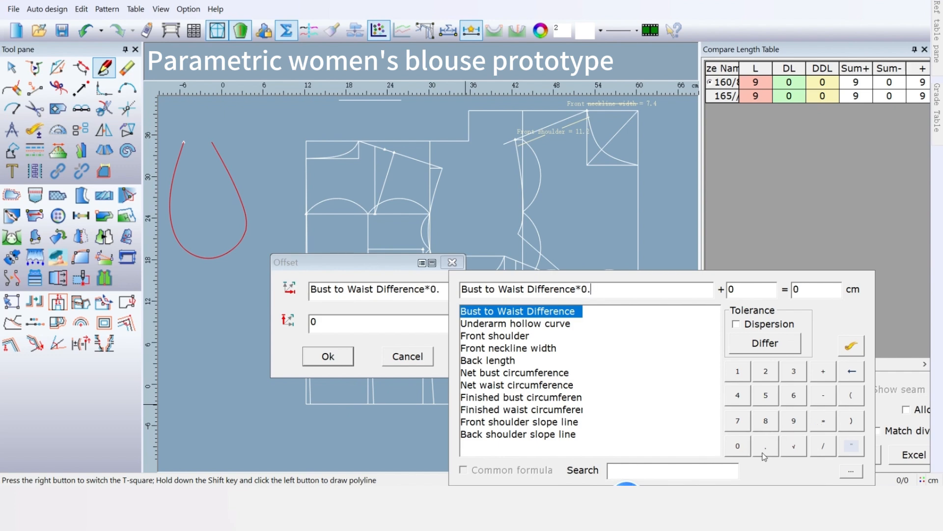
left_click(738, 446)
left_click(766, 395)
left_click(766, 395)
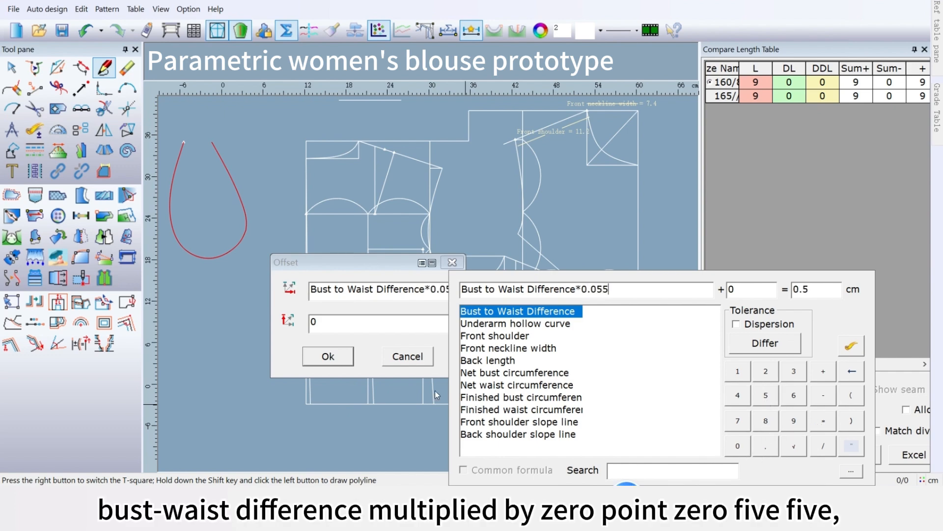
left_click(324, 353)
left_click(324, 354)
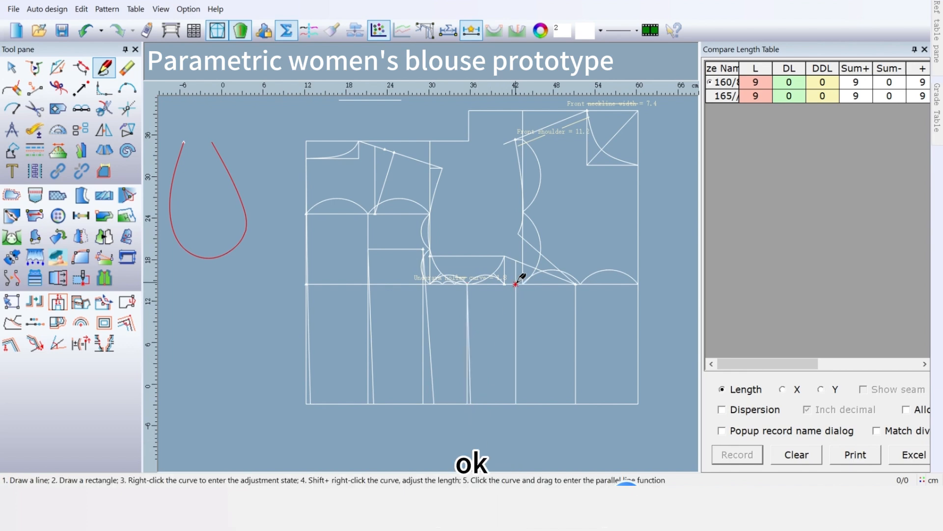
Draw a dart leg from the guide line's upper end below the front armhole to the waistline, offset horizontally by Bust to Waist Difference*0.075
left_click(515, 260)
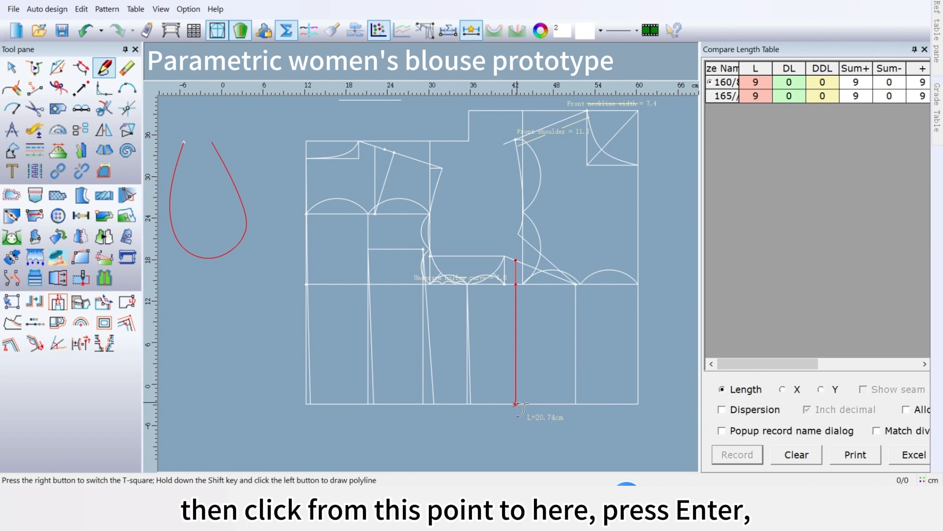
key("Return")
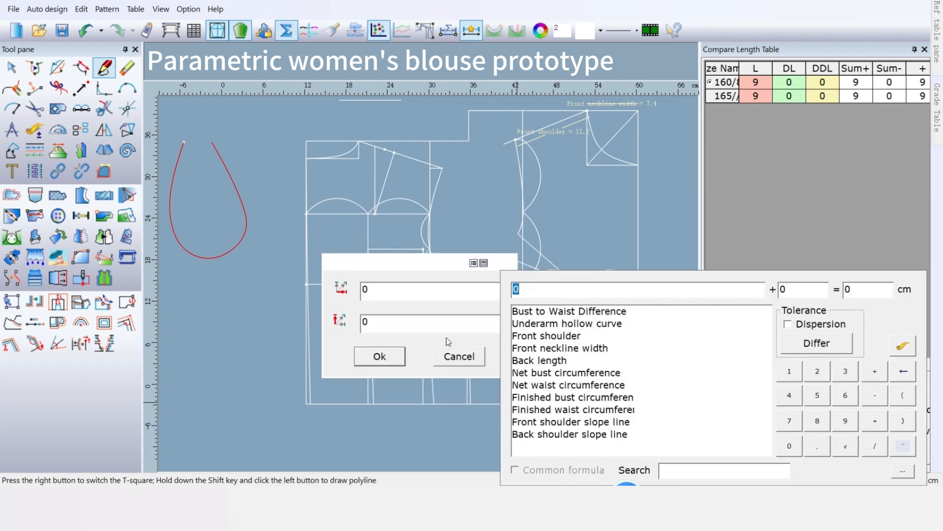
double_click(538, 315)
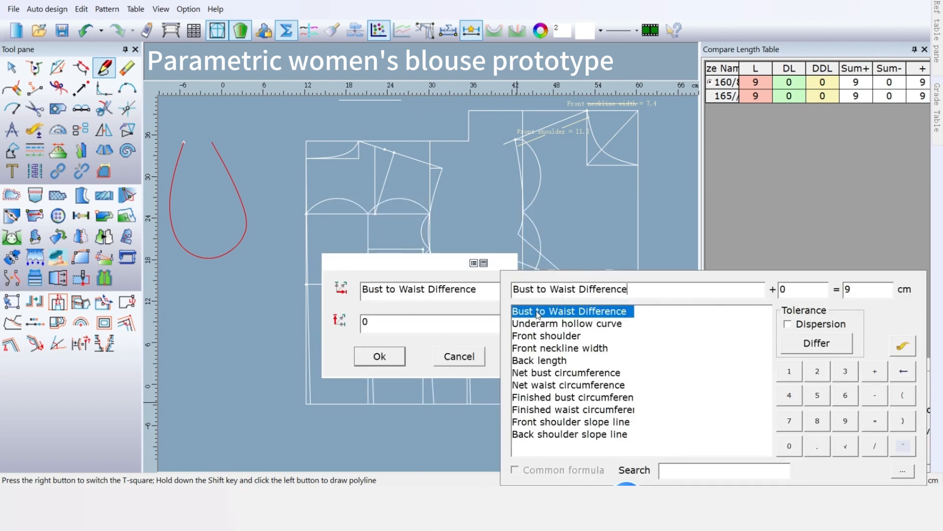
left_click(875, 421)
left_click(789, 446)
left_click(817, 446)
left_click(789, 420)
key("BackSpace")
left_click(789, 445)
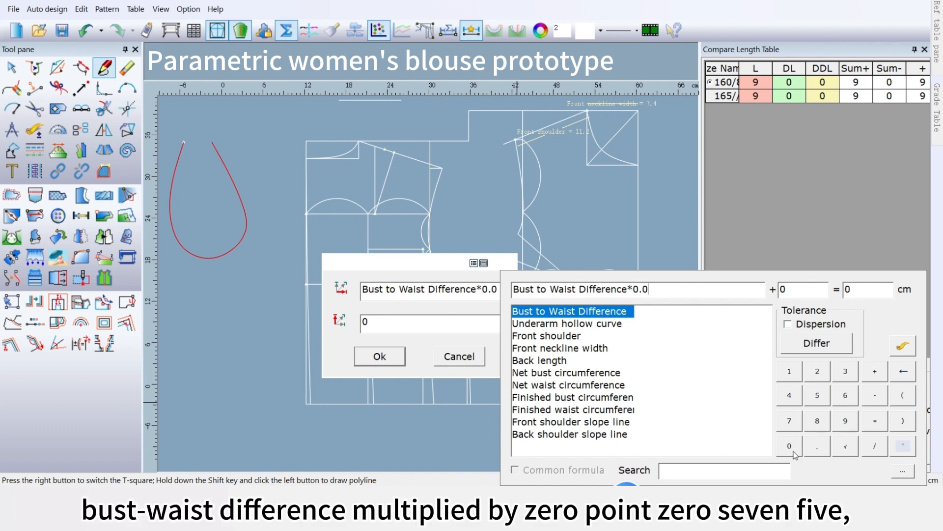
left_click(789, 421)
left_click(818, 395)
left_click(379, 355)
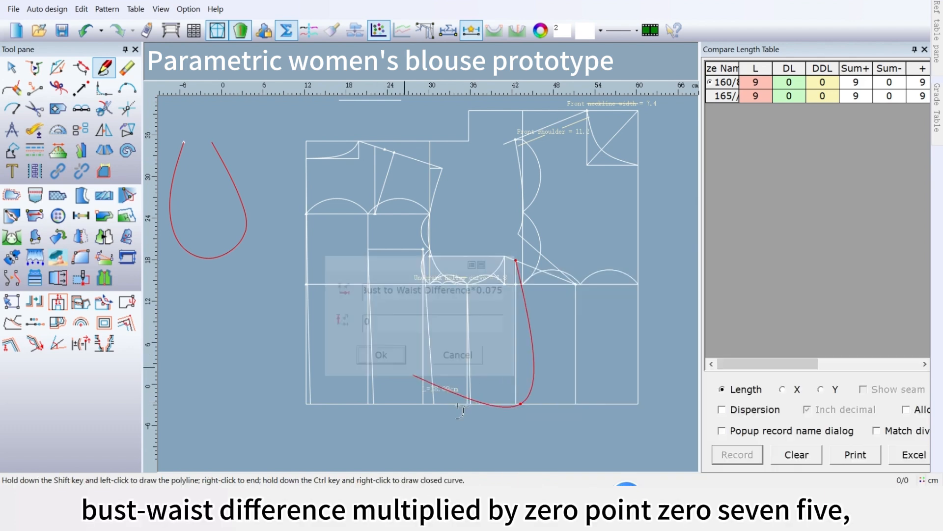
right_click(519, 455)
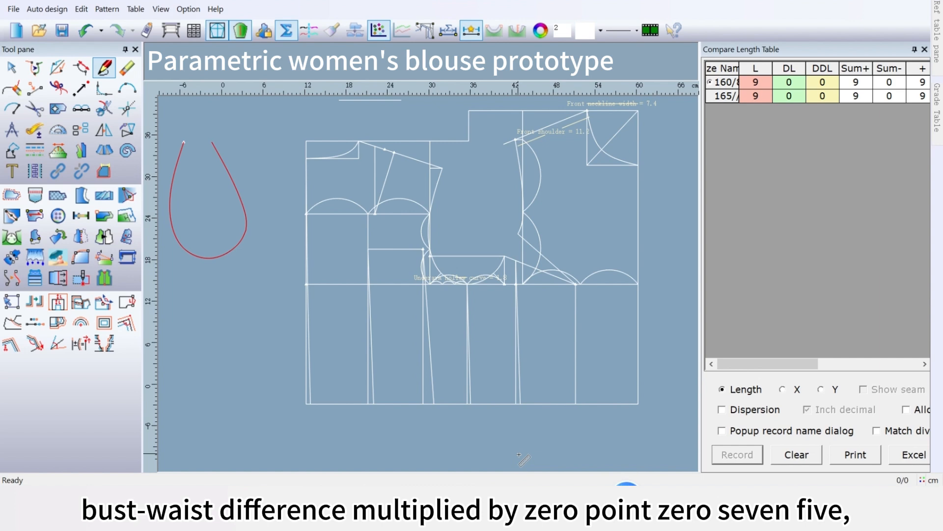
Draw the front dart leg from the bust point down to the waistline, offsetting its end horizontally by Bust to Waist Difference*0.07
left_click(576, 284)
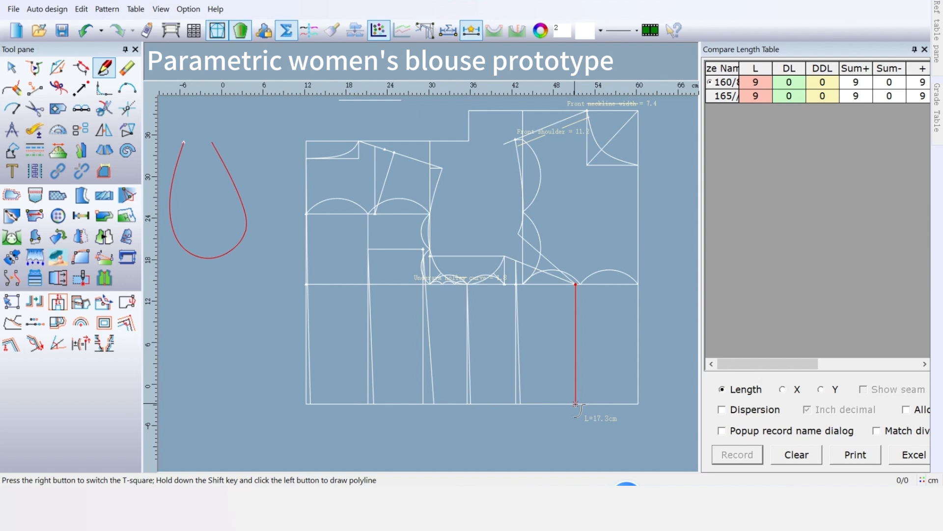
left_click(575, 404)
key("Return")
double_click(607, 311)
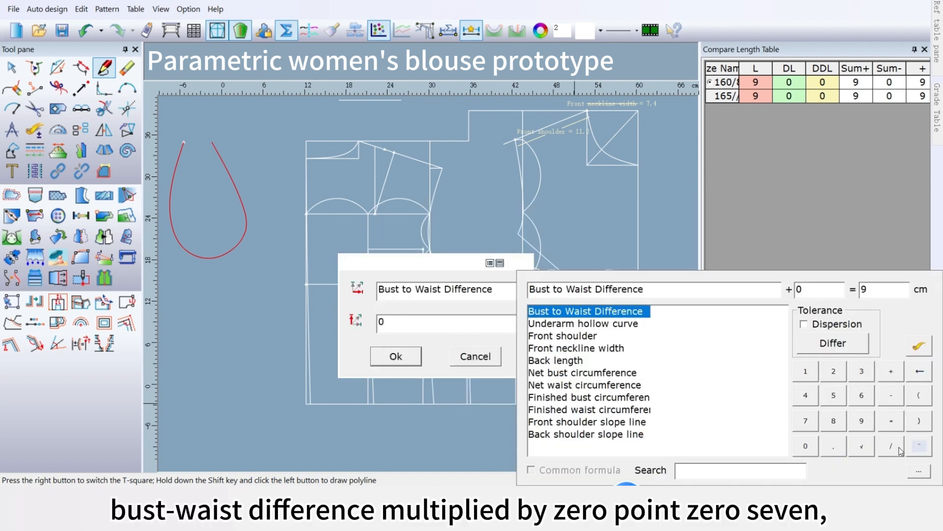
left_click(896, 430)
left_click(816, 443)
left_click(837, 452)
left_click(814, 452)
left_click(800, 424)
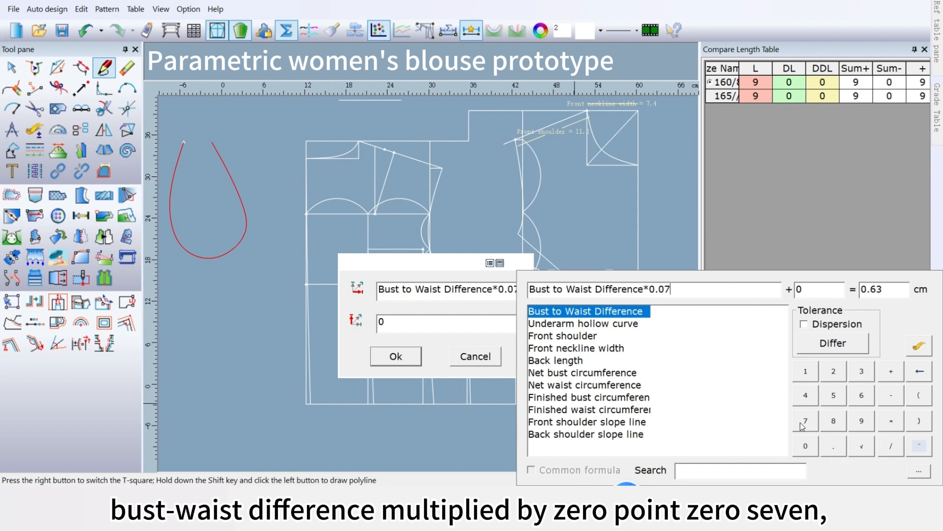
left_click(396, 356)
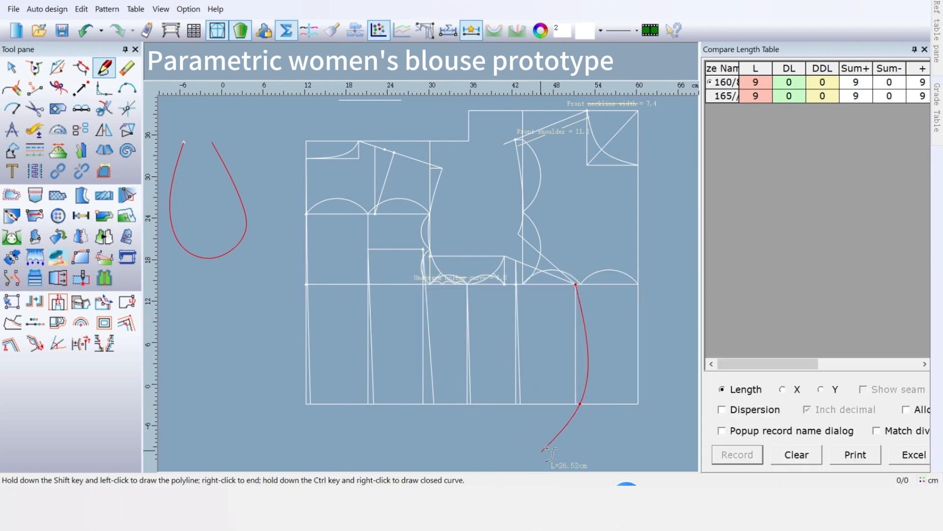
right_click(587, 442)
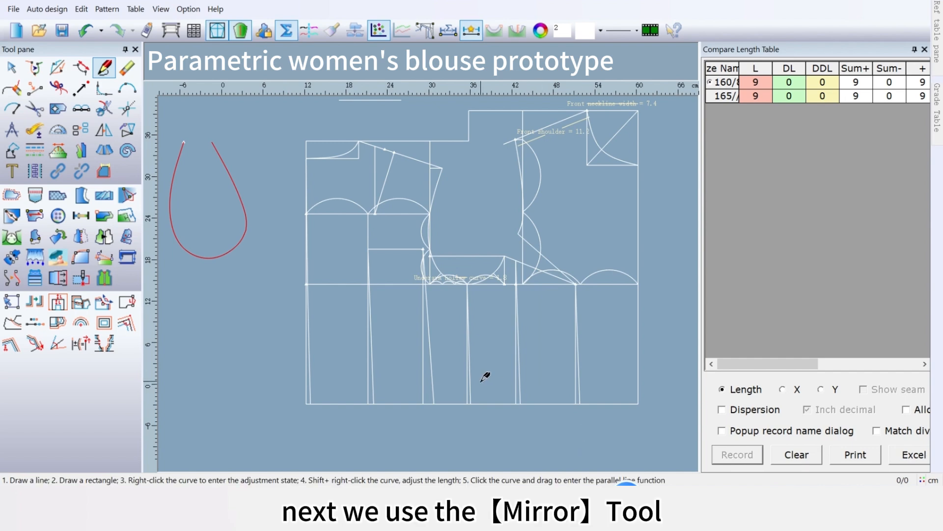
Mirror the dart leg below the back width midpoint across its vertical guide line
left_click(100, 134)
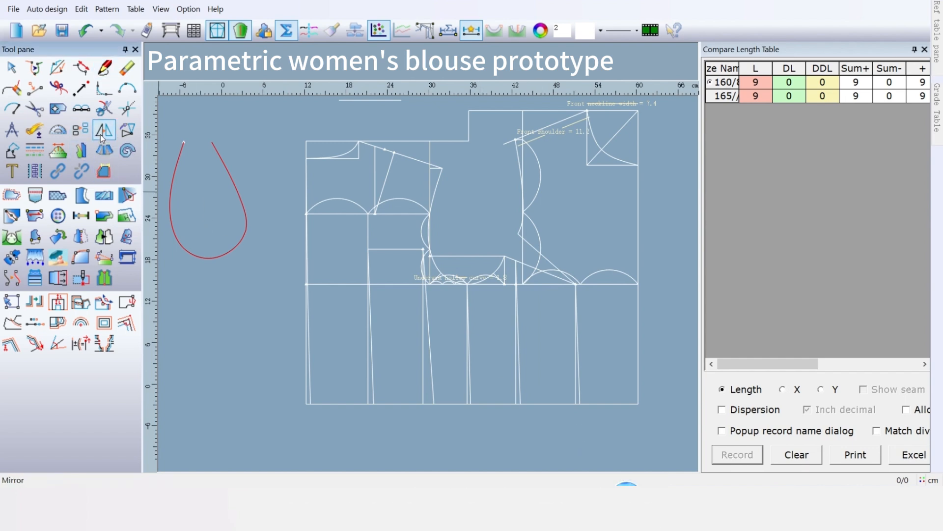
left_click(368, 320)
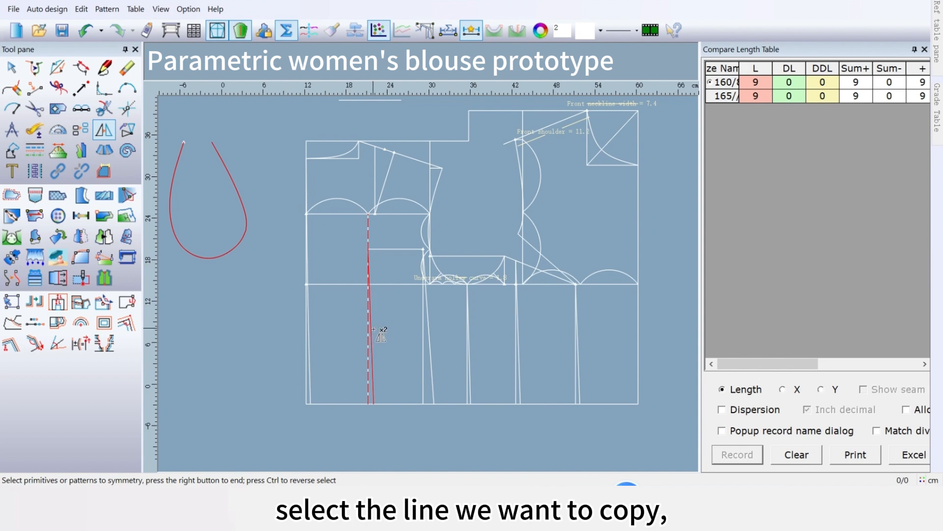
left_click(373, 329)
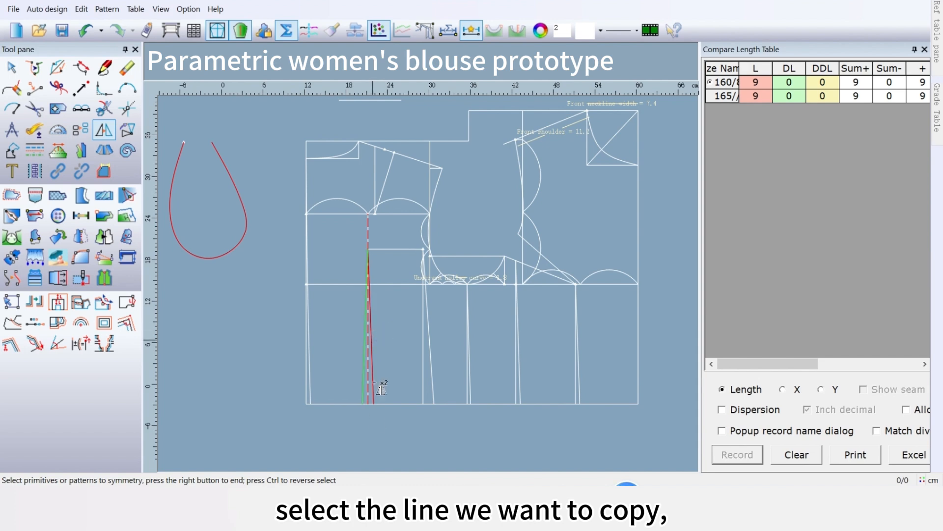
right_click(379, 417)
Mirror the dart leg beside the back armhole across its vertical guide line
left_click(423, 326)
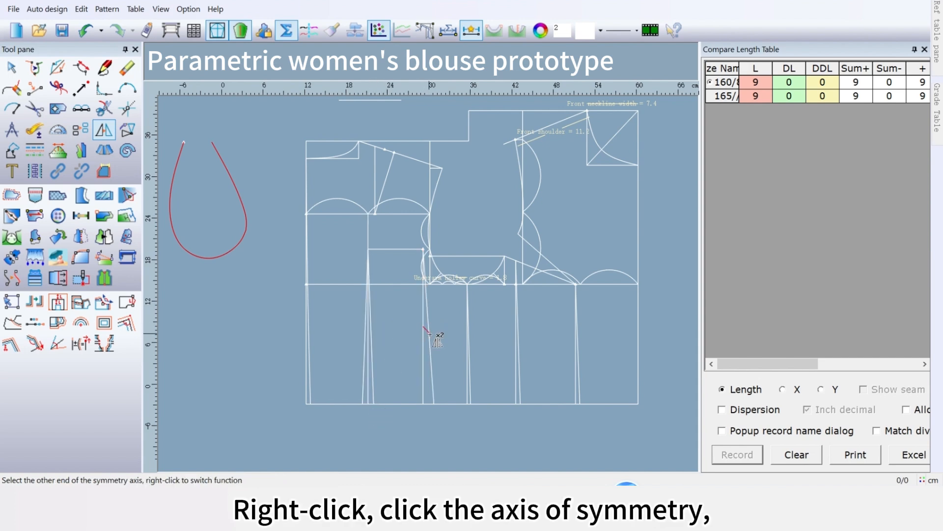
left_click(418, 364)
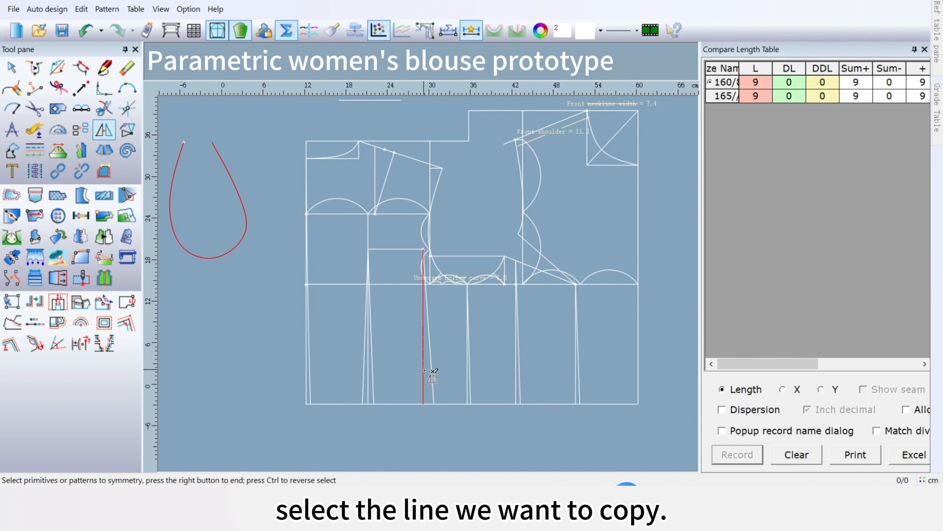
left_click(432, 373)
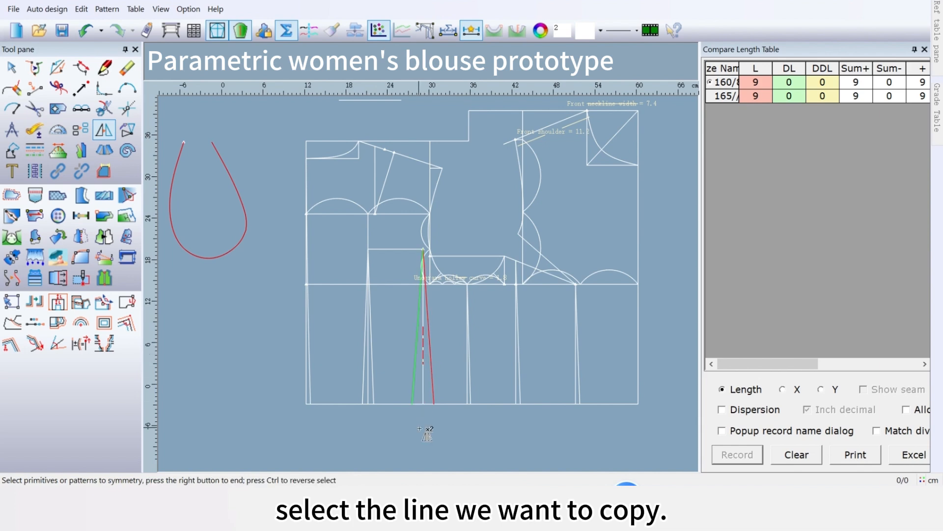
right_click(432, 374)
Mirror the side seam dart leg and the dart leg below the front armhole across their vertical guide lines
left_click(467, 312)
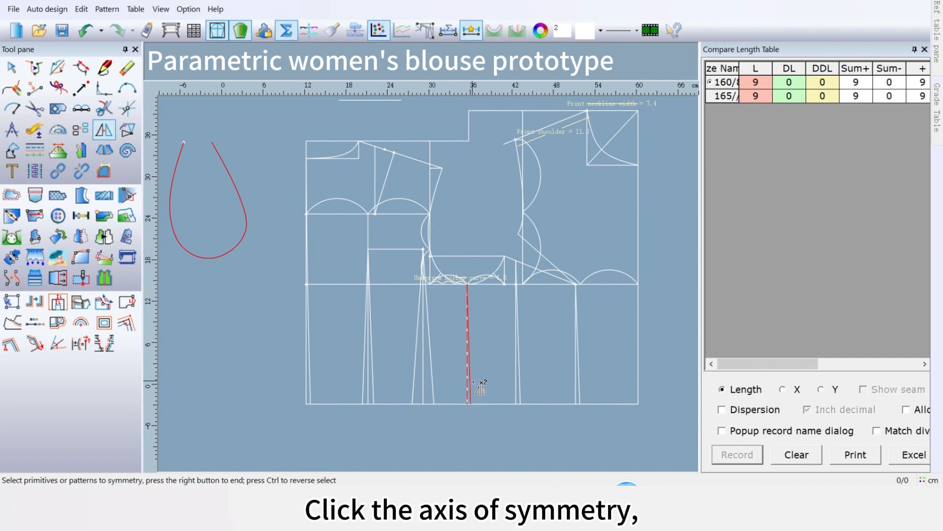
right_click(480, 413)
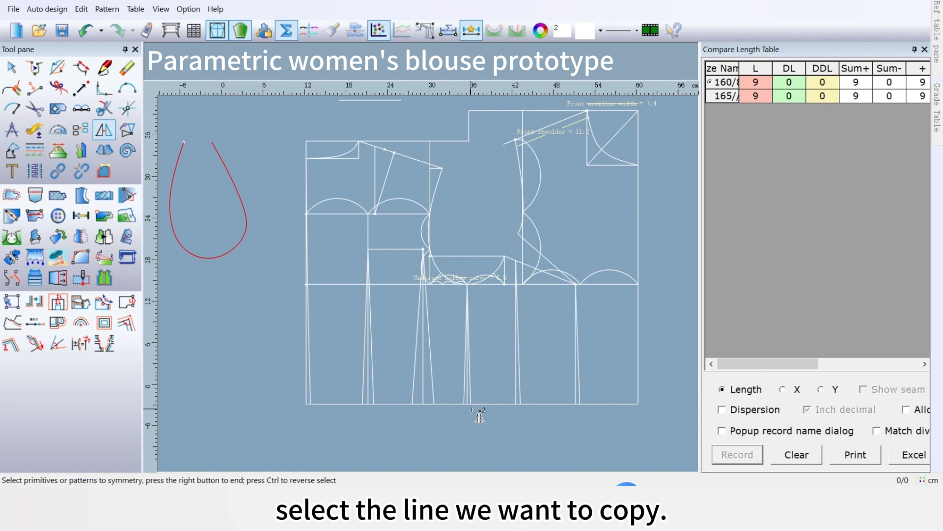
left_click(516, 370)
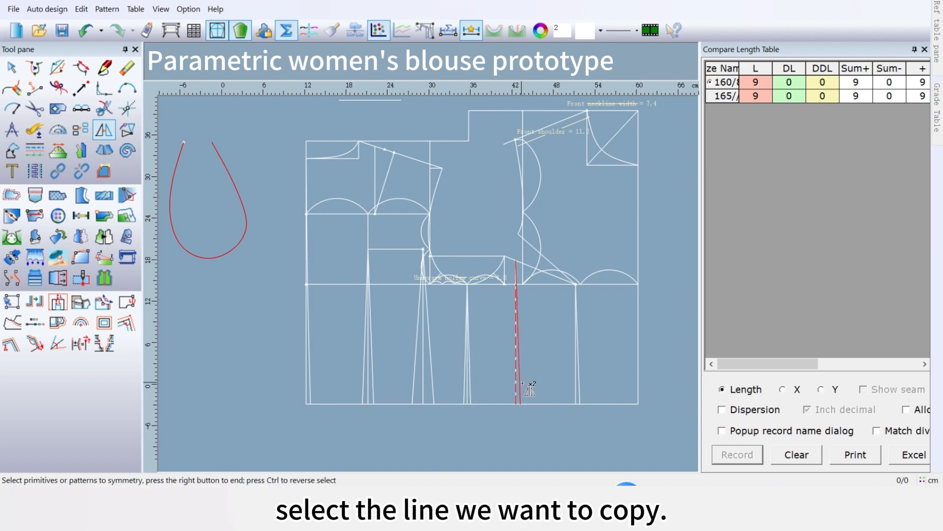
right_click(522, 414)
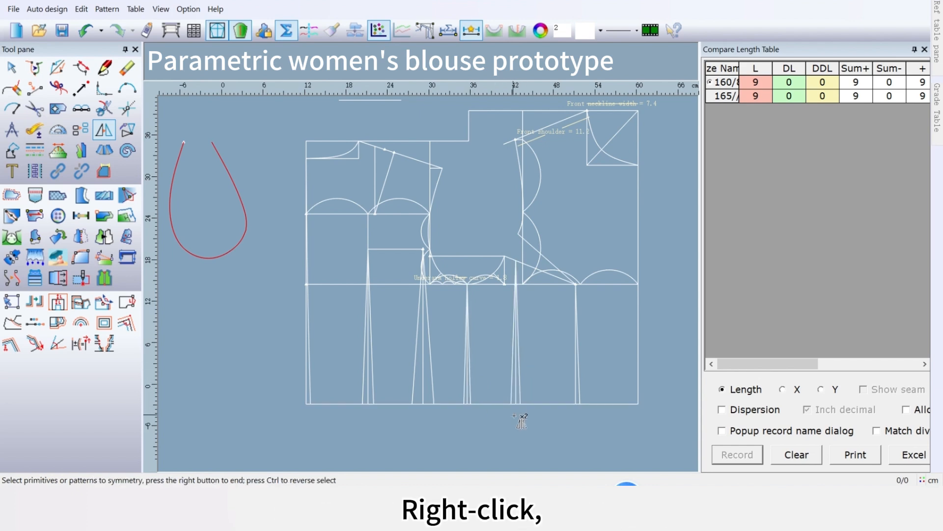
Mirror the front dart leg below the bust point across its vertical guide line
left_click(577, 380)
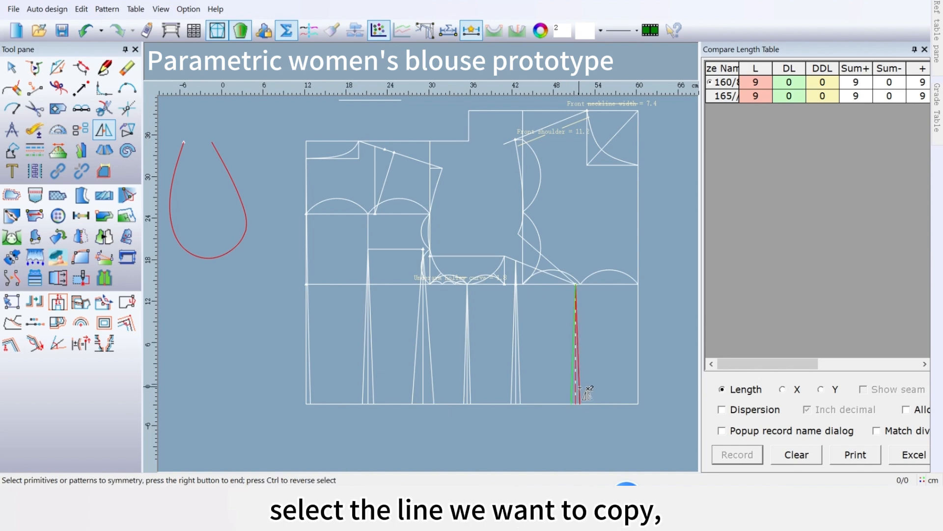
right_click(569, 429)
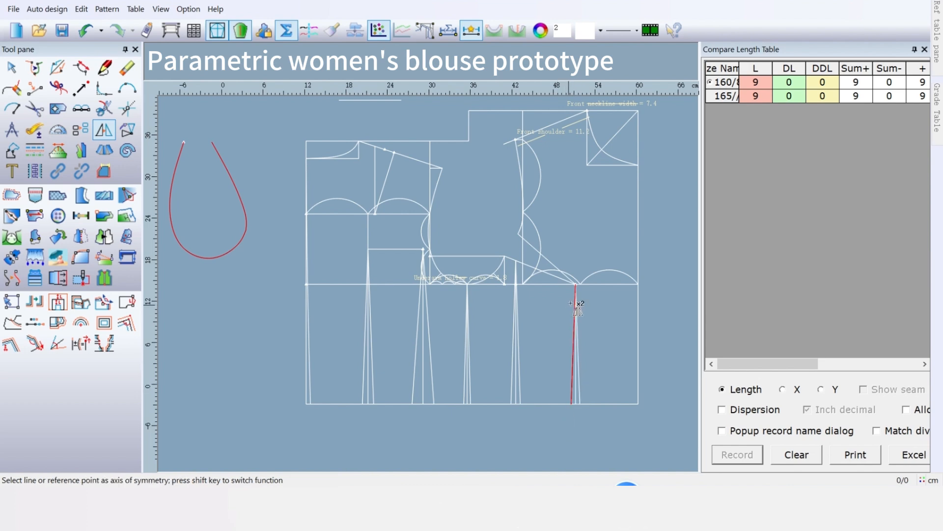
scroll(570, 245, "down", 1)
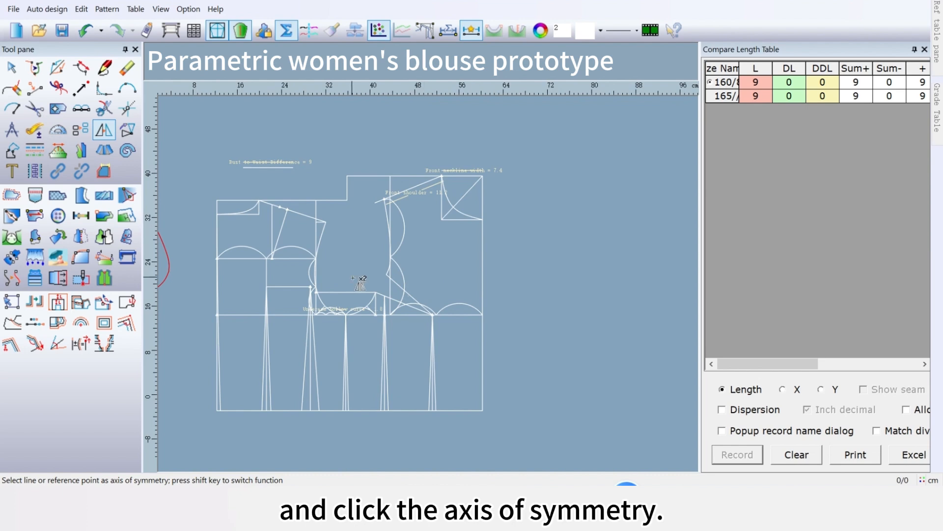
scroll(353, 279, "up", 1)
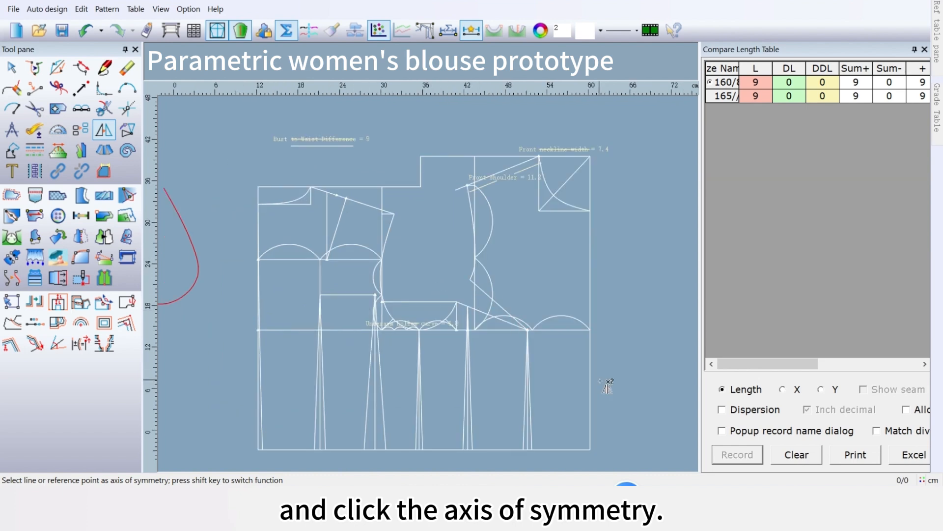
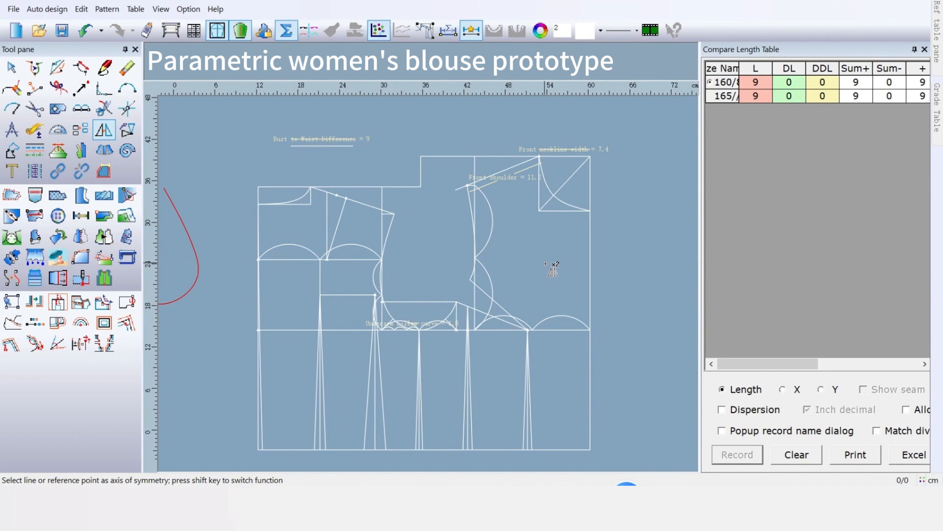
Convert the back construction lines to the dotted line type: upper frame, back width line, neckline box, centre back, bust line, dart guide and division arcs
left_click(35, 152)
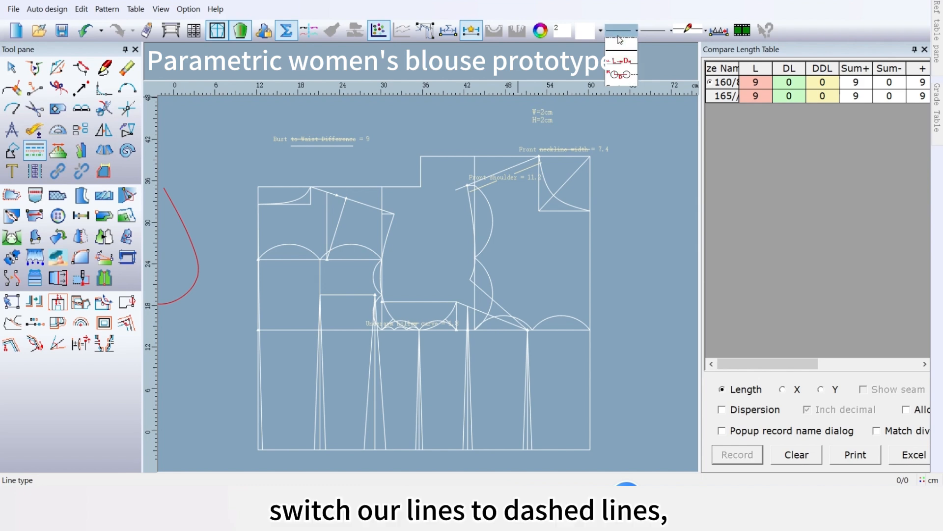
left_click(618, 37)
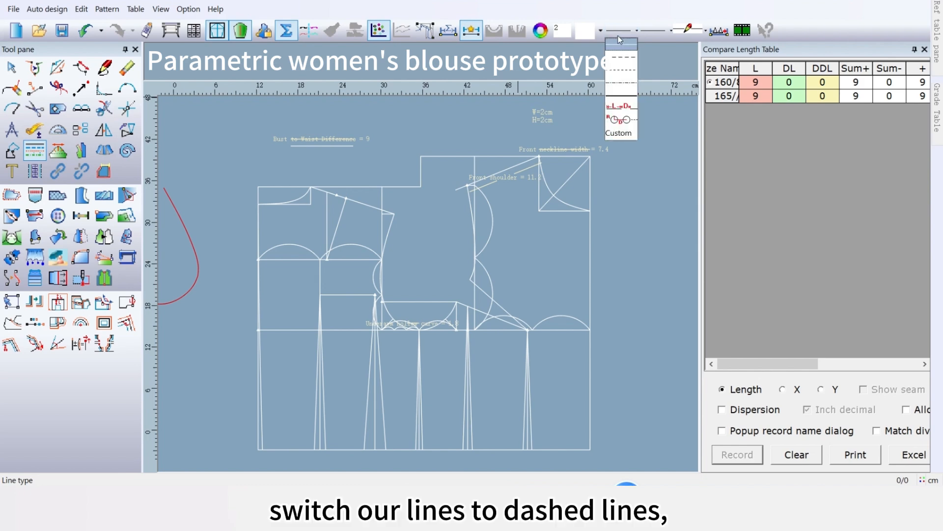
left_click(624, 71)
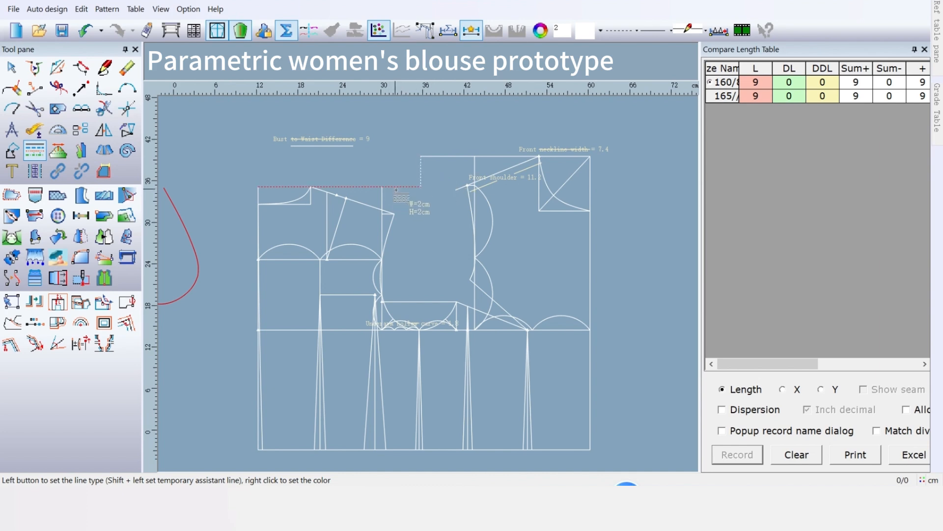
left_click(383, 200)
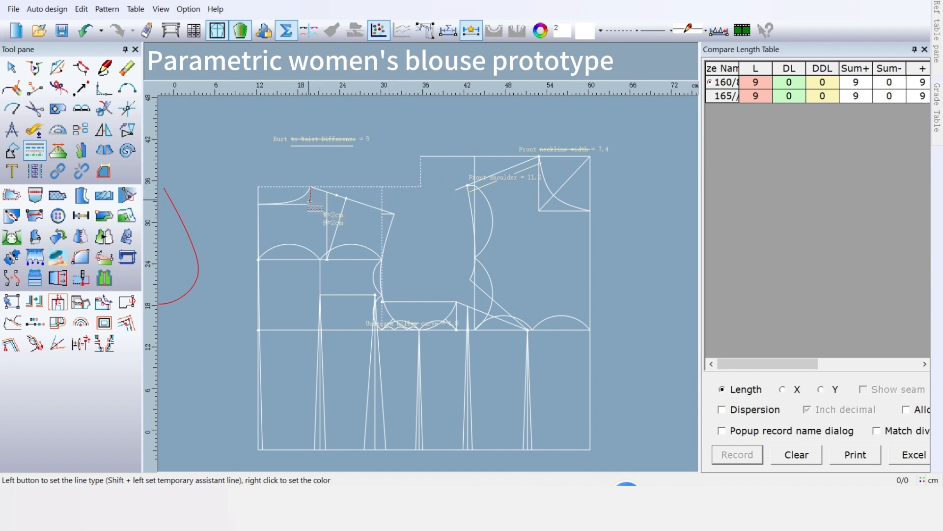
left_click(287, 203)
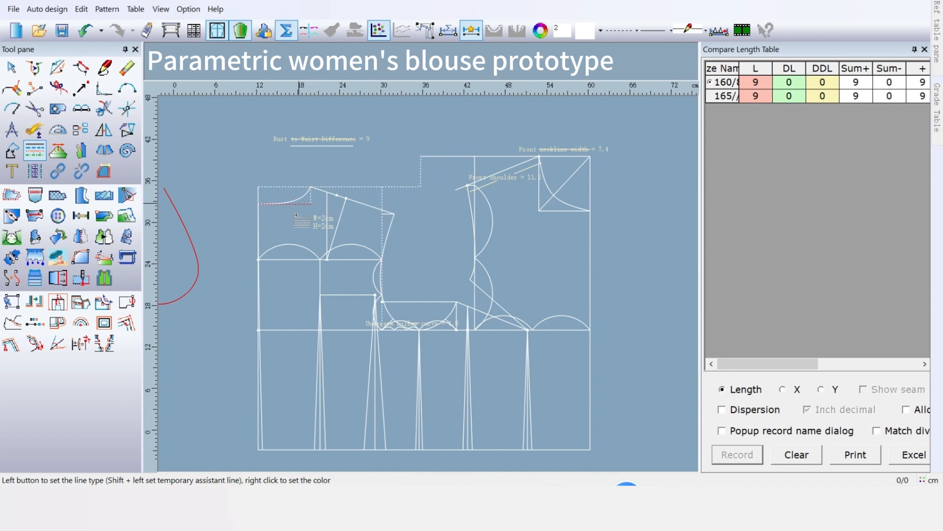
left_click(258, 228)
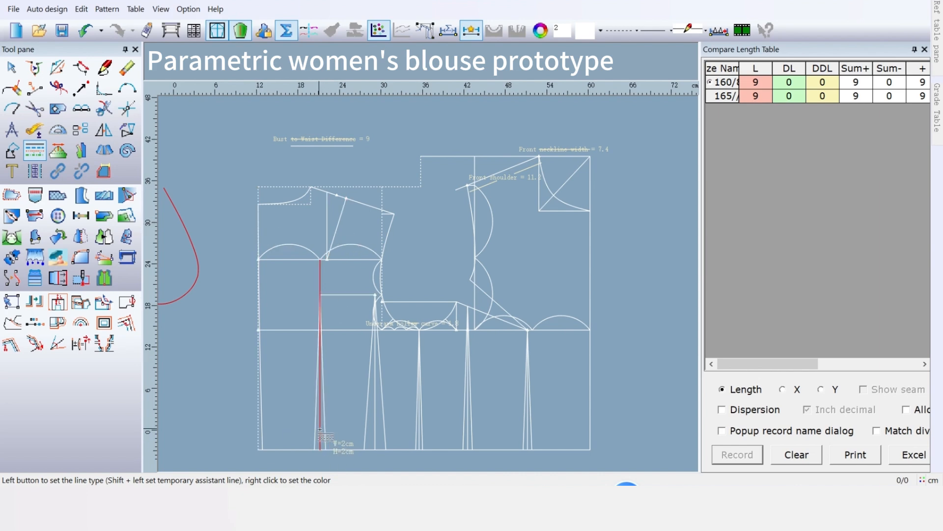
left_click(288, 331)
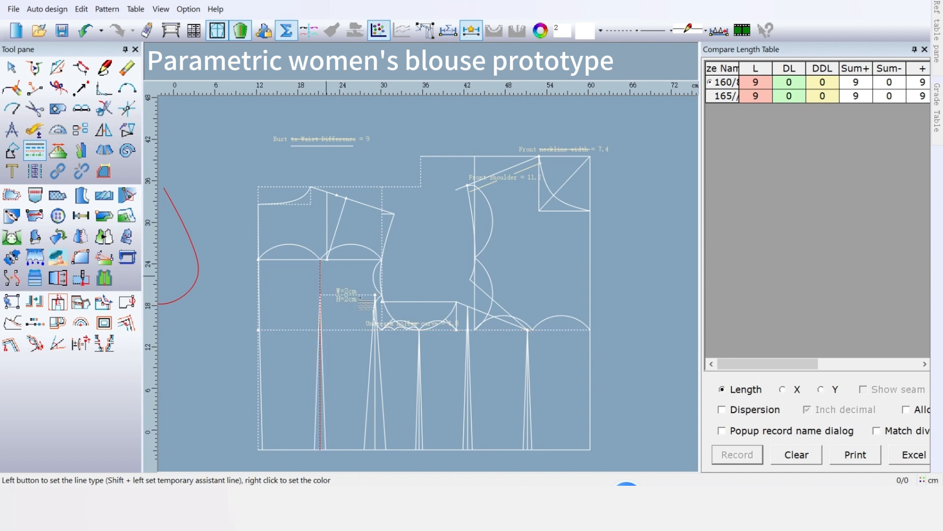
left_click(320, 278)
left_click(349, 249)
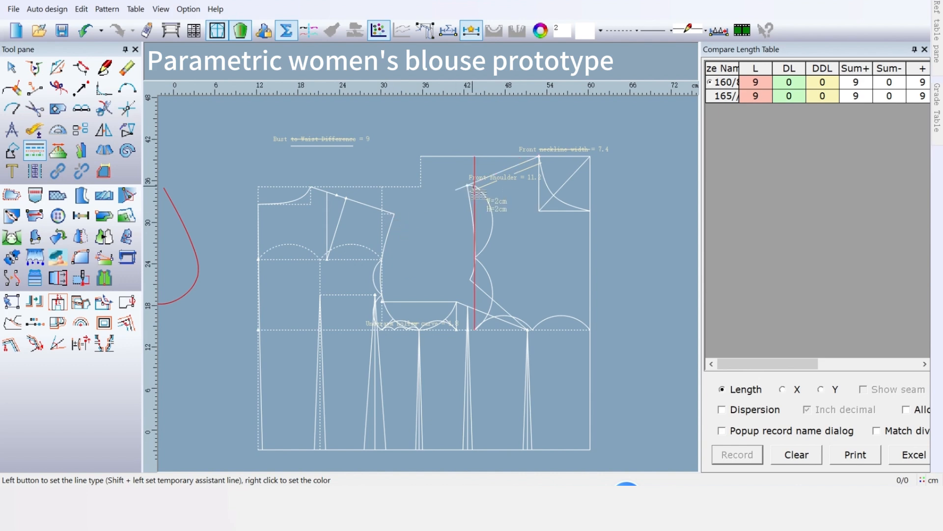
Apply the dotted line type to the front armhole division arcs, front neckline box with its diagonal, and the front upper frame line
scroll(472, 207, "up", 2)
left_click(421, 240)
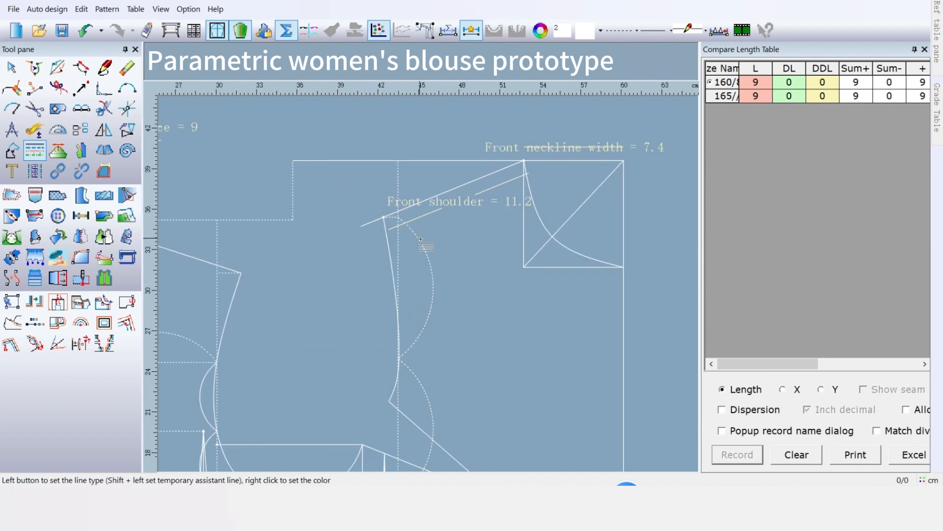
left_click(541, 245)
left_click(451, 161)
scroll(428, 285, "down", 2)
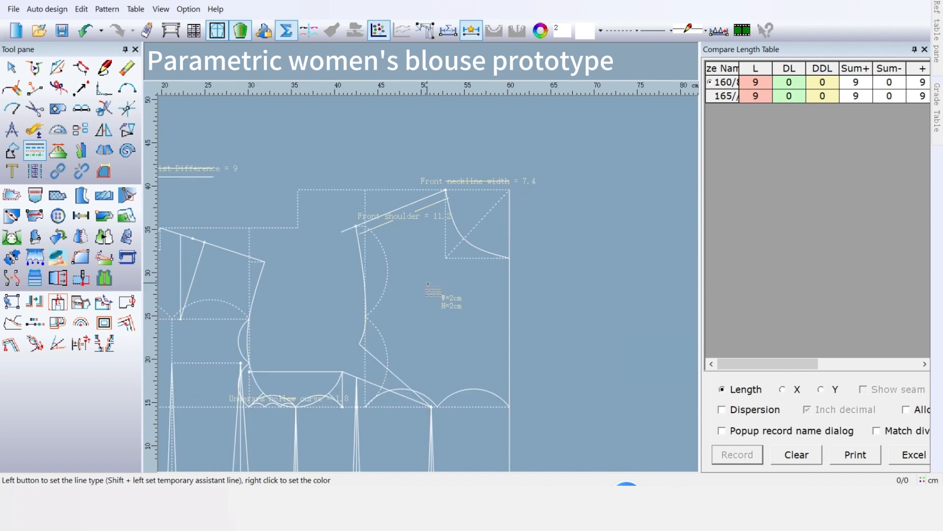
Make the remaining construction lines dotted, including the underarm horizontal line, the underarm division arcs and the arc beside the back armhole
scroll(428, 285, "down", 1)
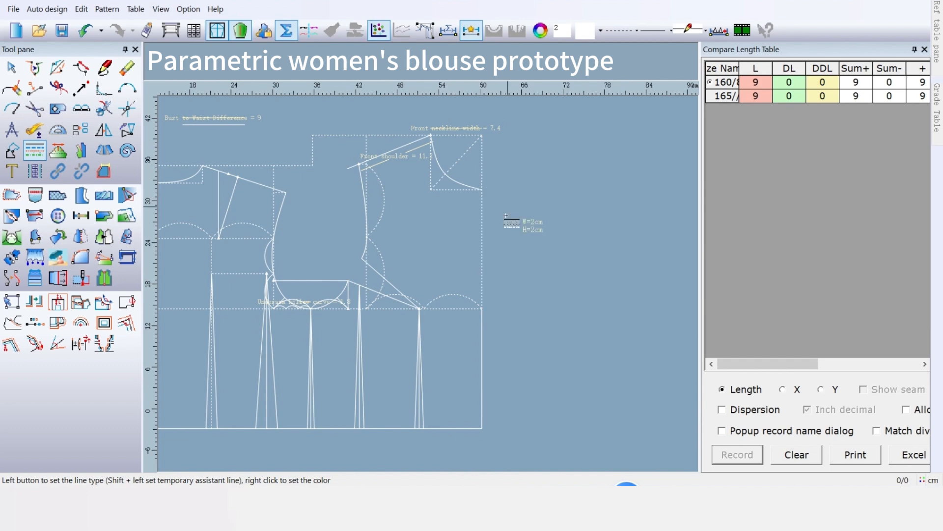
scroll(240, 357, "down", 1)
scroll(519, 189, "up", 1)
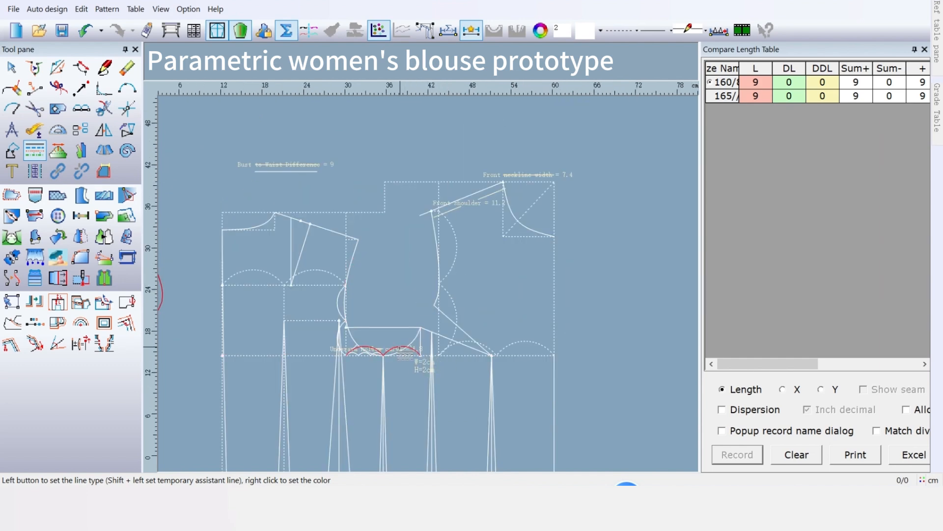
left_click(366, 328)
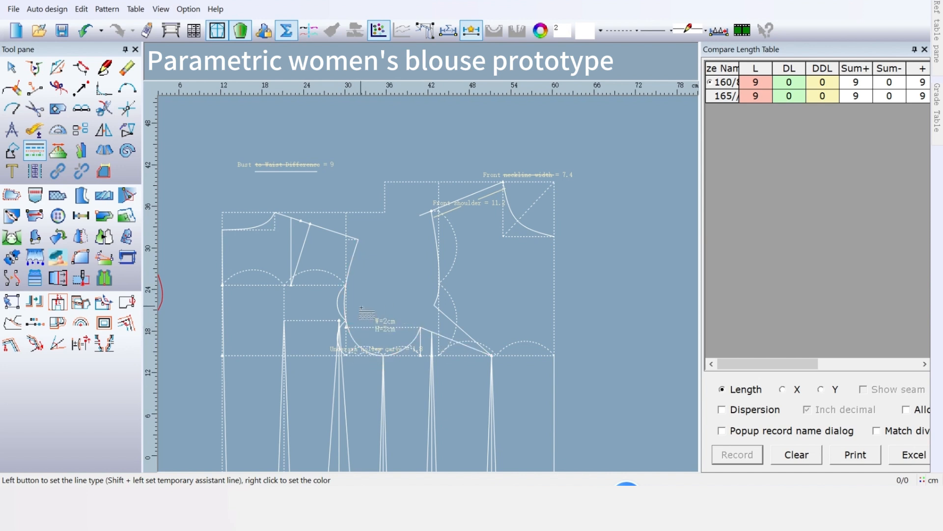
left_click(338, 300)
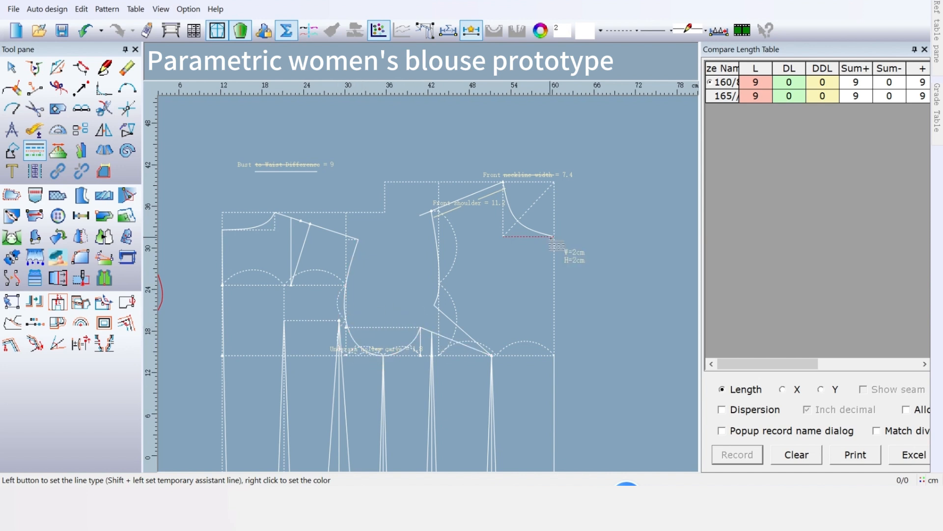
Switch to the thick solid line type and apply it to the back shoulder line and back neckline curve
left_click(622, 30)
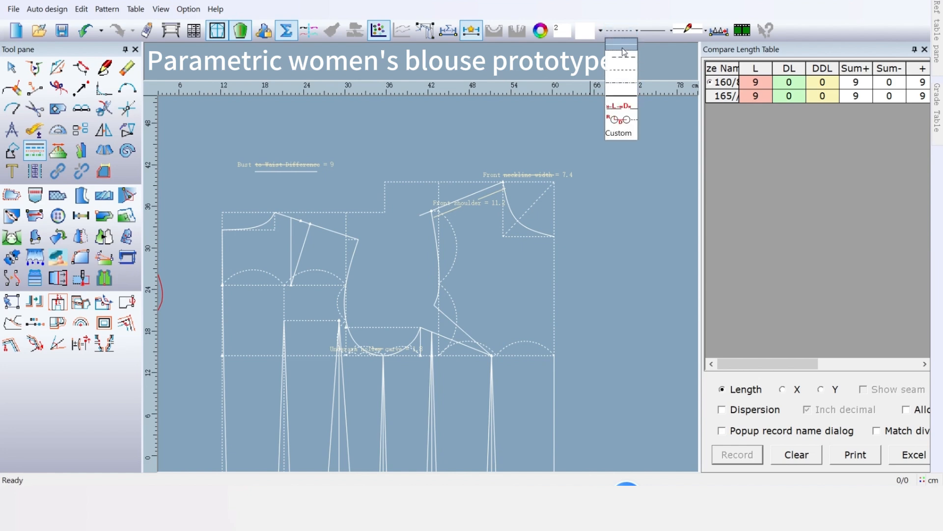
left_click(623, 44)
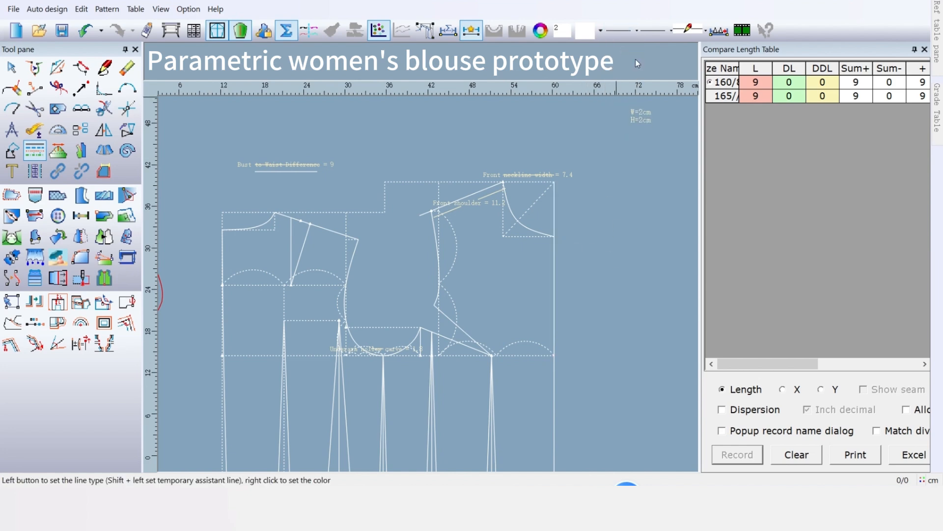
left_click(629, 30)
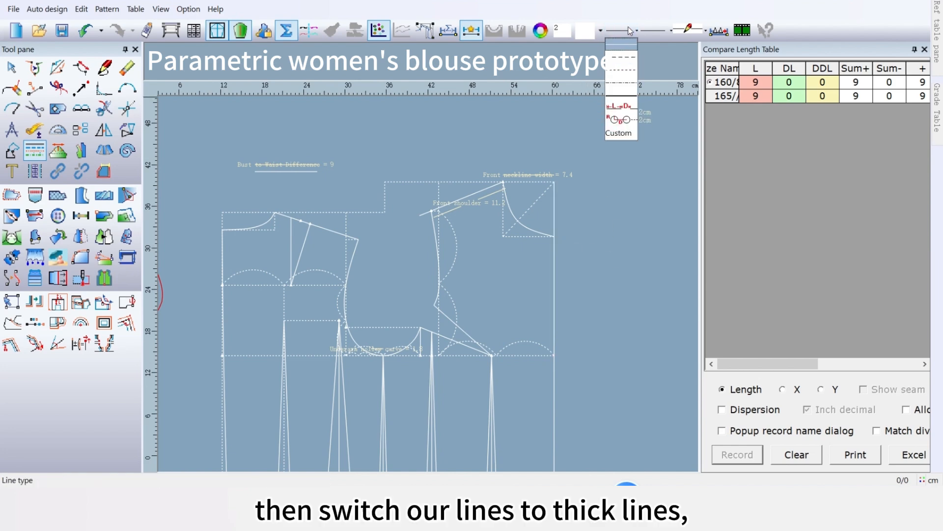
left_click(632, 95)
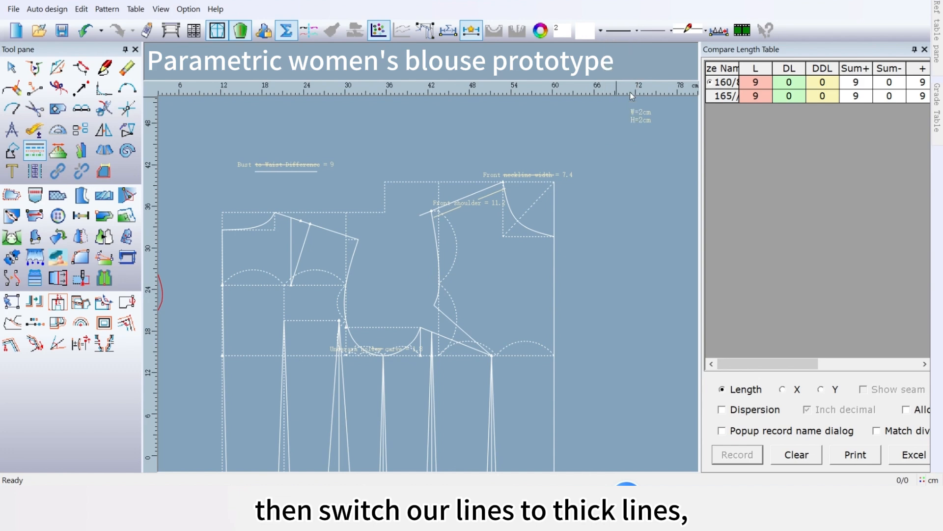
left_click(330, 234)
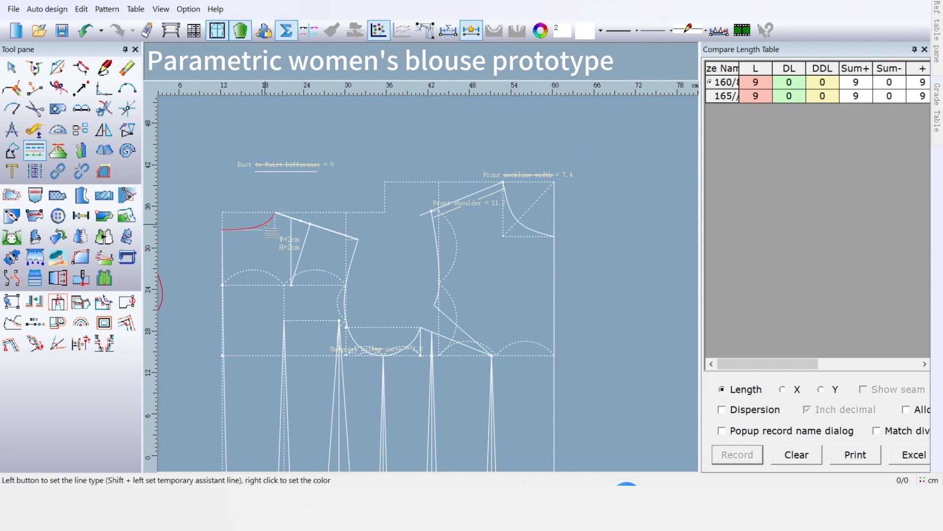
scroll(222, 354, "up", 2)
scroll(451, 305, "down", 4)
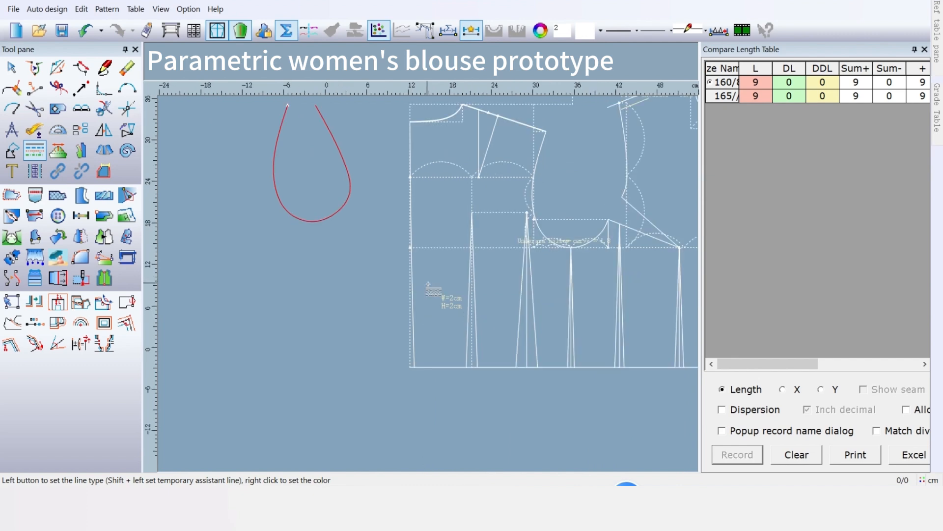
Apply the thick solid line type to the shaped centre back line, back armhole curve, front shoulder line and upper front armhole
left_click(418, 315)
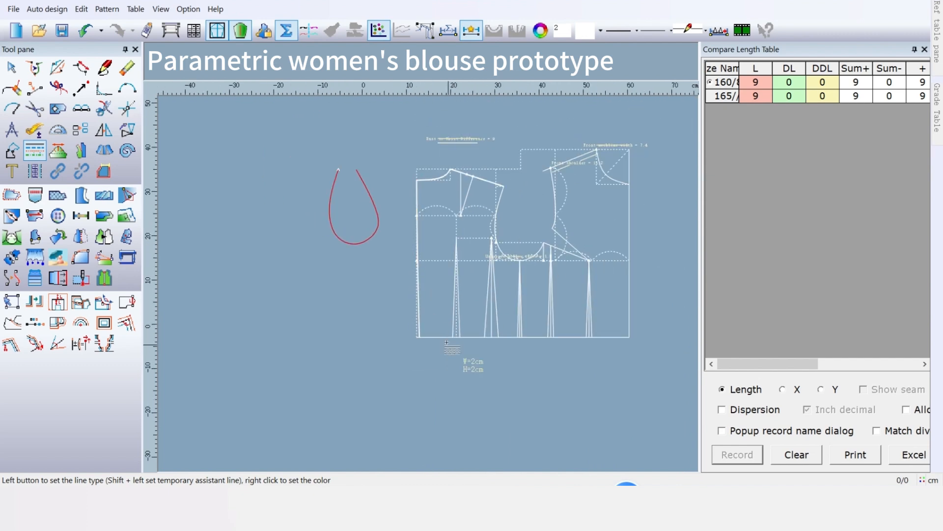
left_click(444, 339)
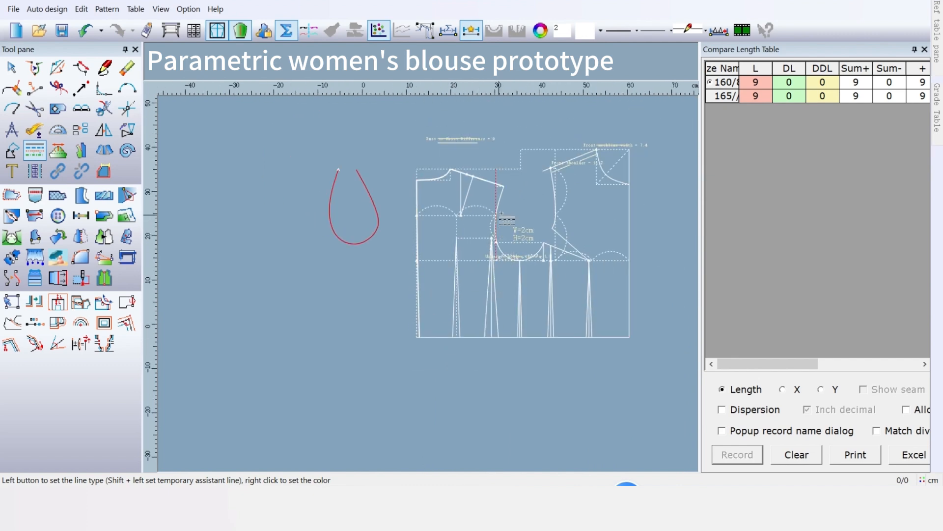
left_click(495, 226)
left_click(553, 168)
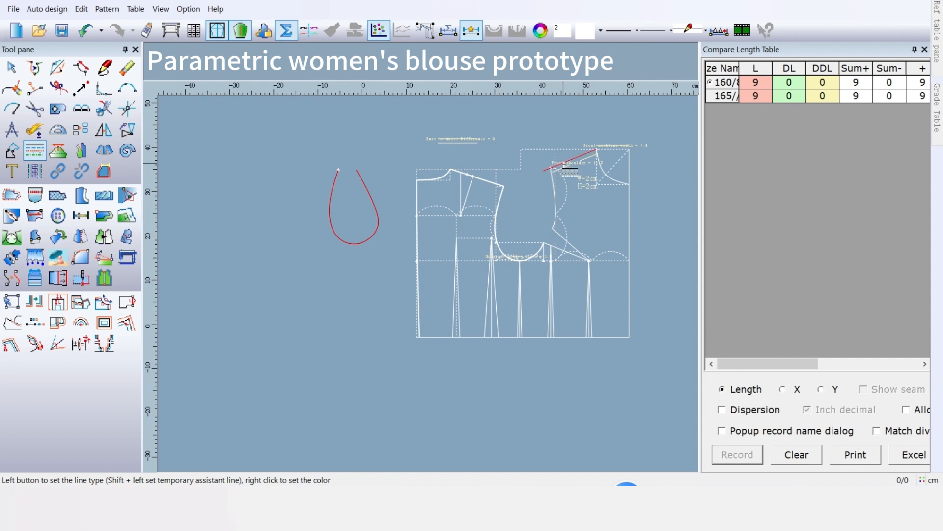
left_click(551, 175)
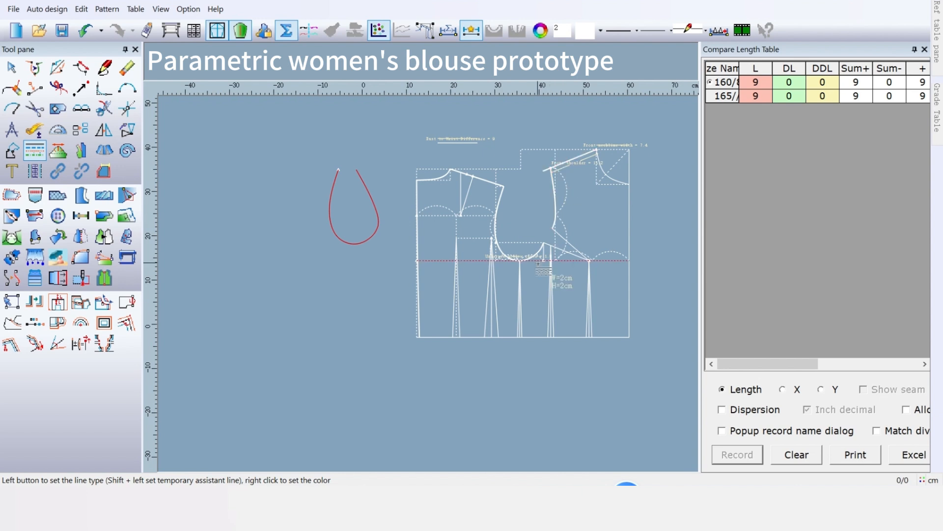
Make the upper bust dart leg and both the upper and lower segments of the centre front line thick solid
left_click(564, 251)
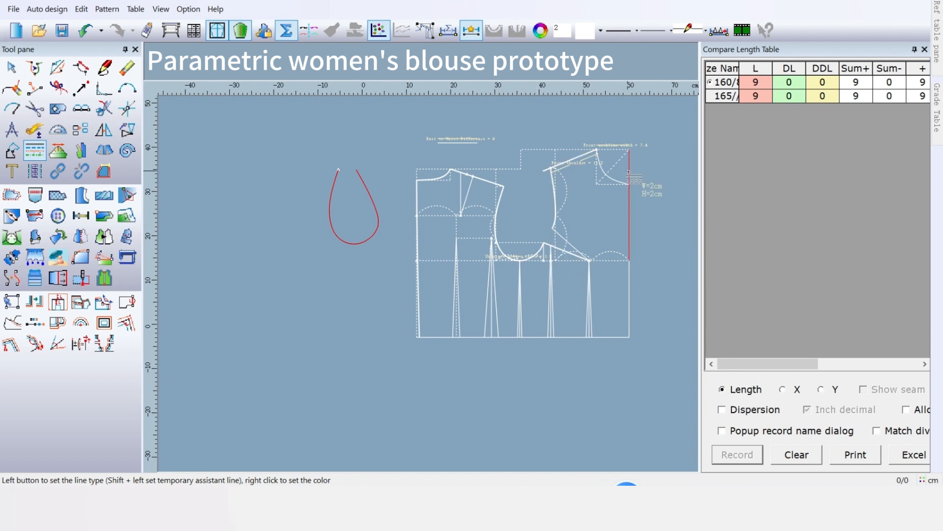
left_click(630, 214)
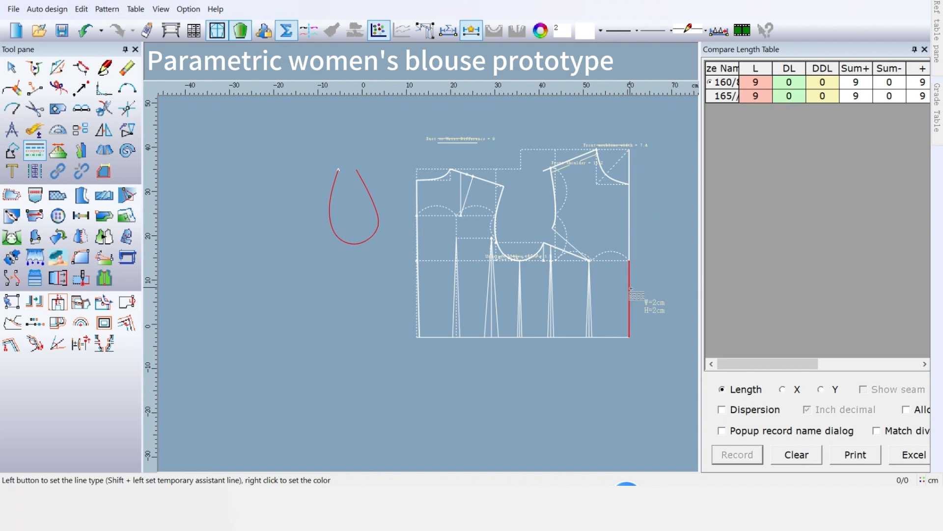
left_click(631, 290)
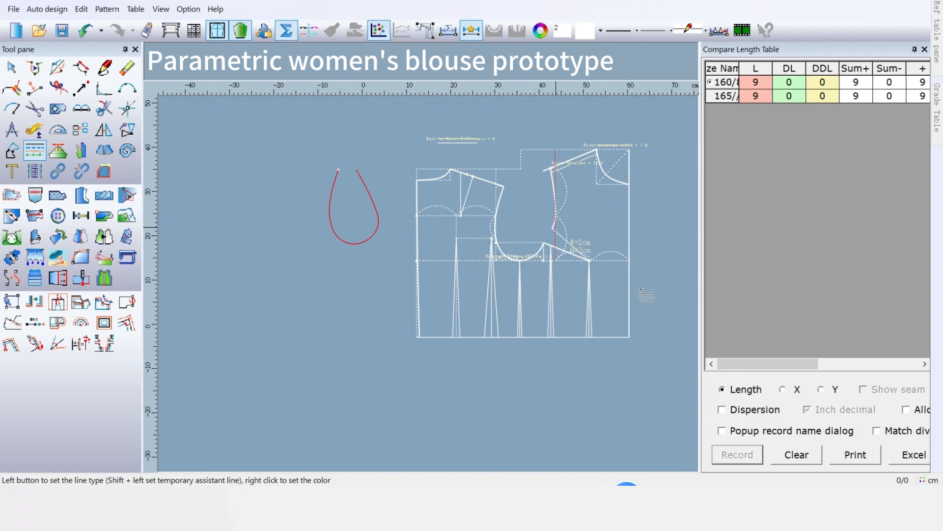
Apply the thick solid line type to the legs of the waist darts across the front, side and back, and to the waistline
left_click(591, 321)
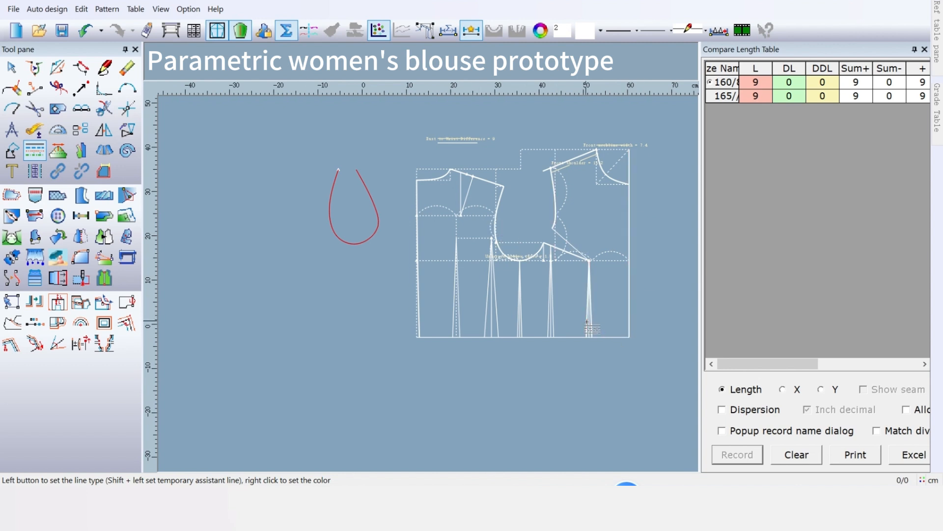
left_click(555, 326)
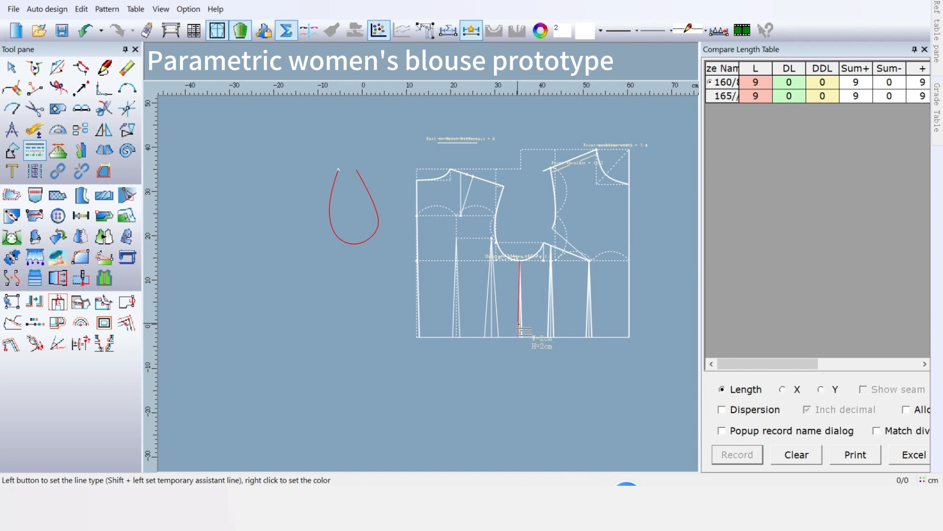
left_click(497, 324)
left_click(486, 324)
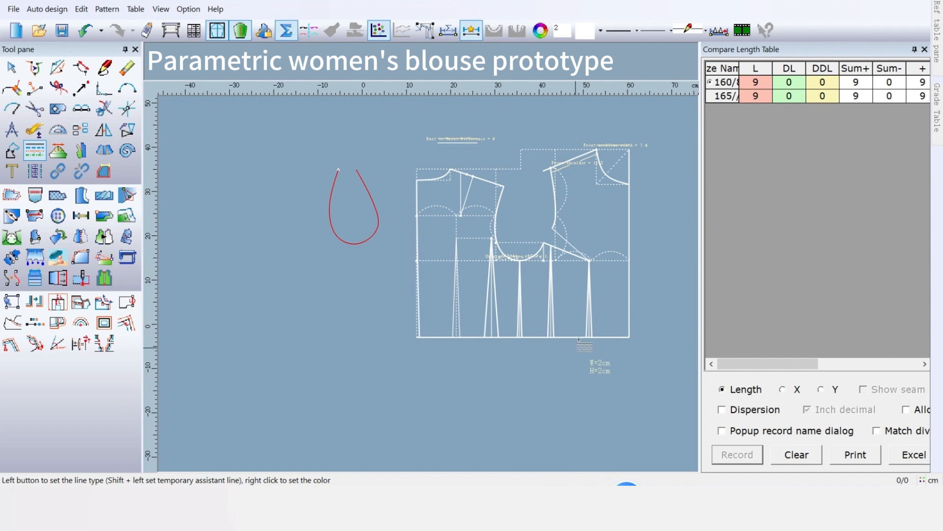
scroll(631, 226, "down", 1)
scroll(427, 284, "up", 1)
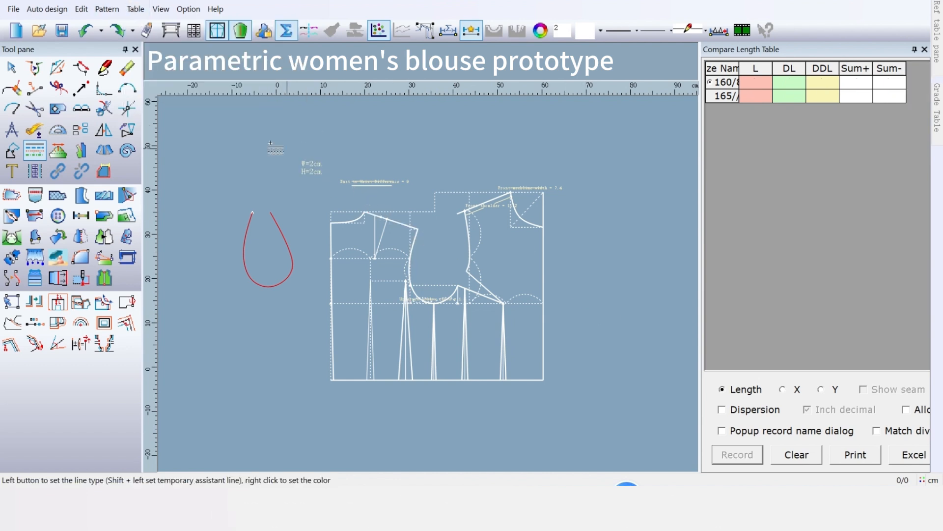
In the size and measurement table, set the base size's back length to 40 and net bust circumference to 85
left_click(142, 10)
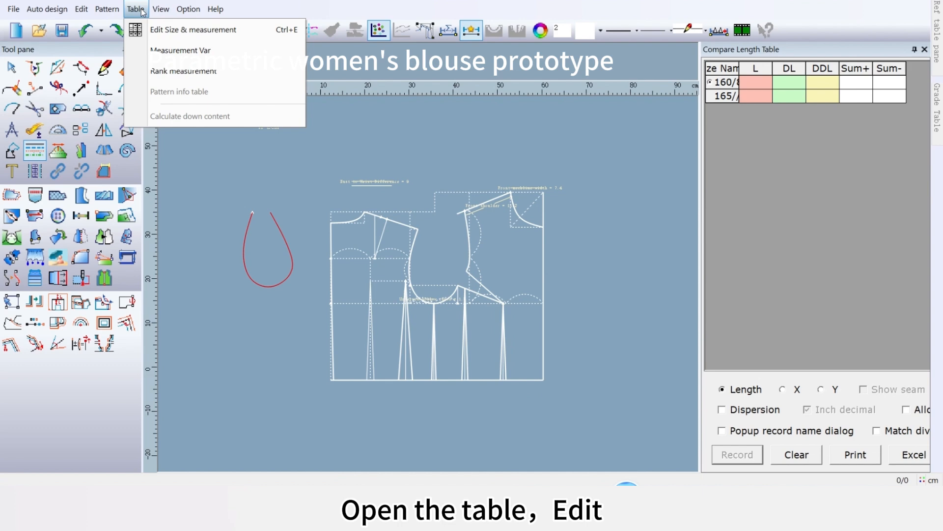
left_click(158, 33)
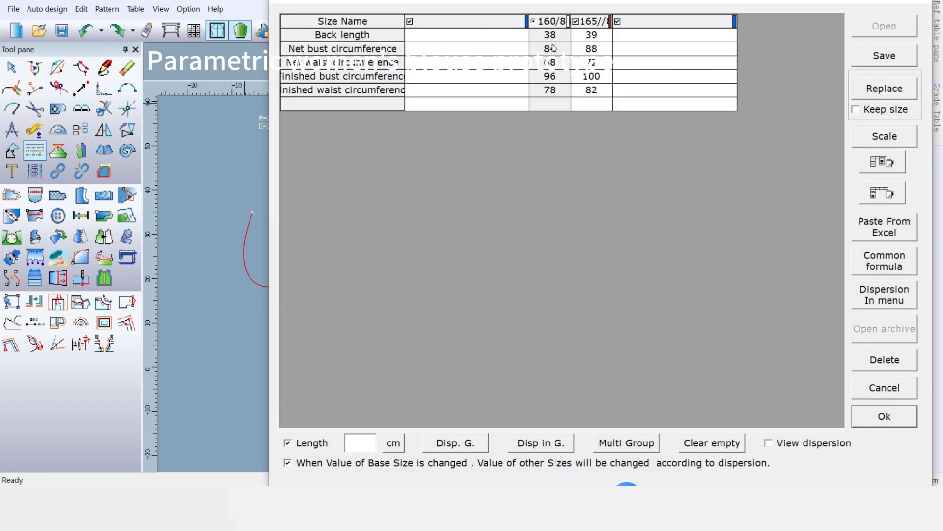
left_click(556, 37)
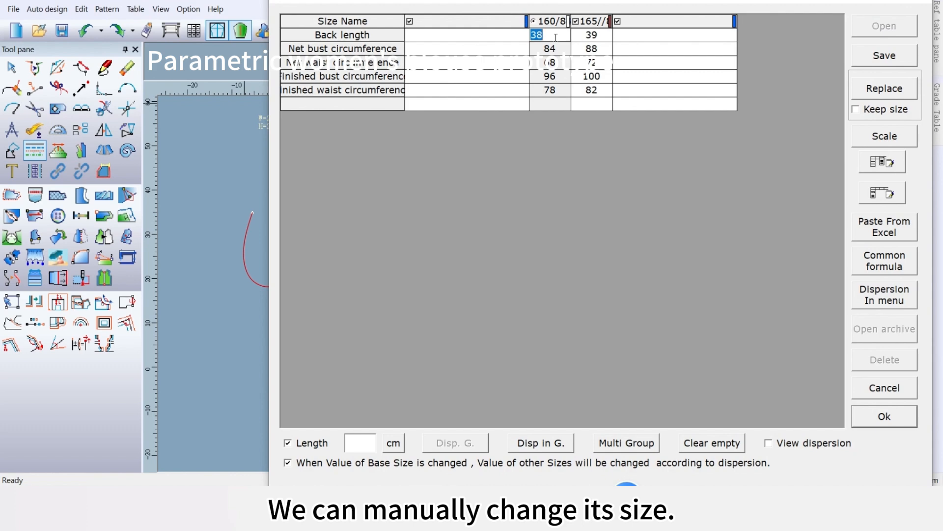
type("40")
left_click(558, 48)
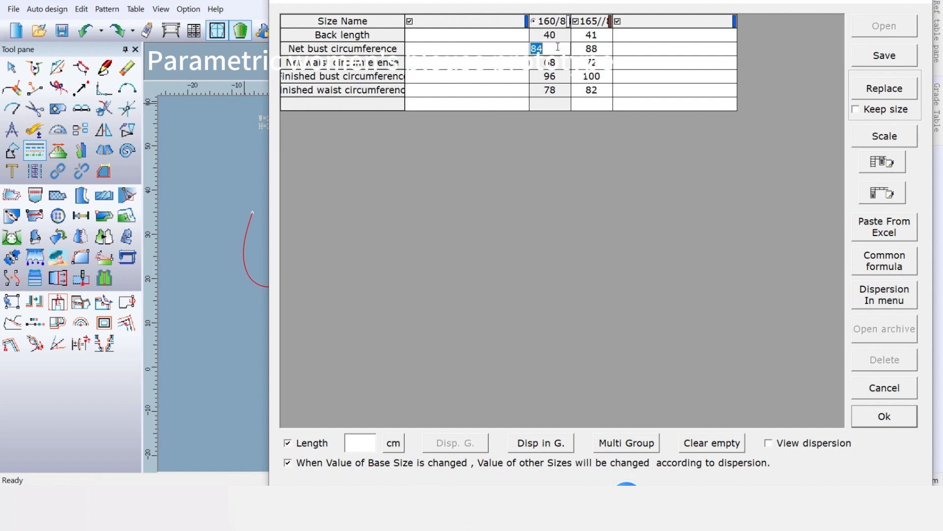
type("85")
Set the base size's net waist circumference to 72, finished bust to 99 and finished waist to 83, and apply the table
left_click(560, 63)
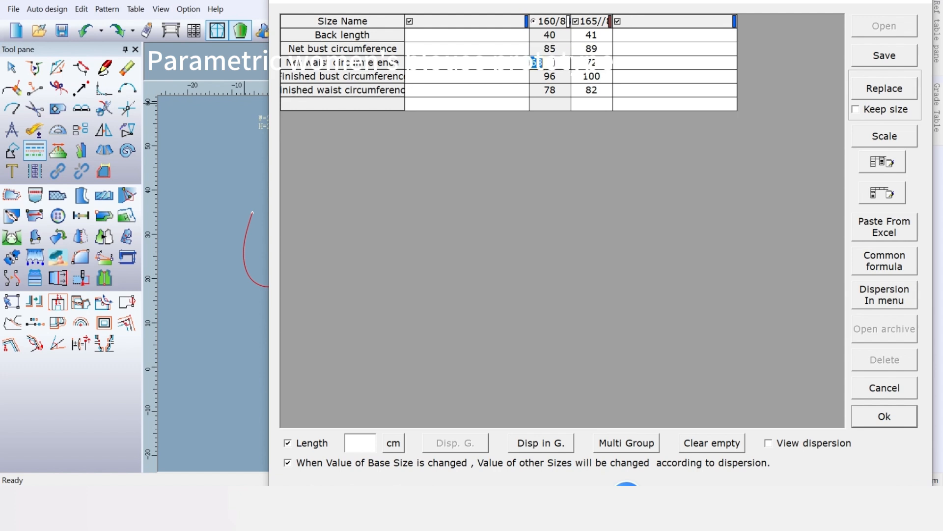
type("72")
left_click(544, 78)
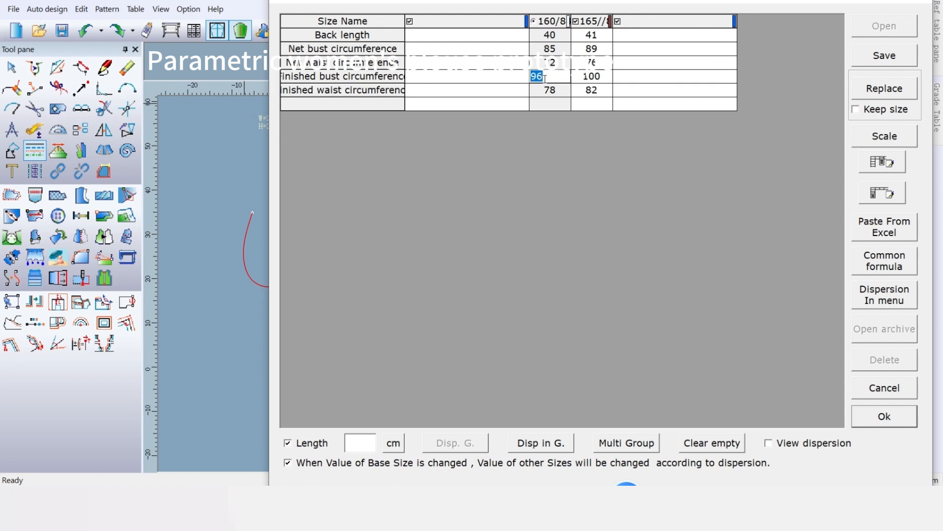
type("99")
left_click(552, 87)
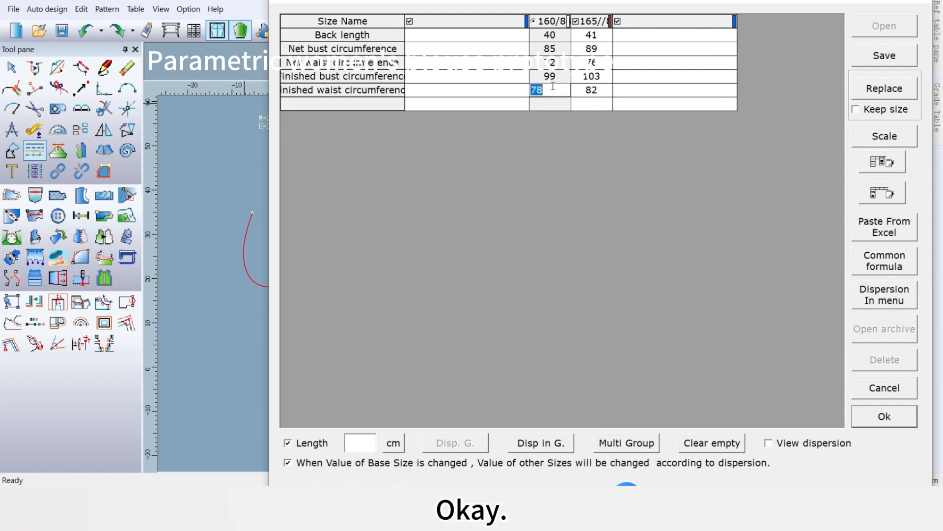
type("83")
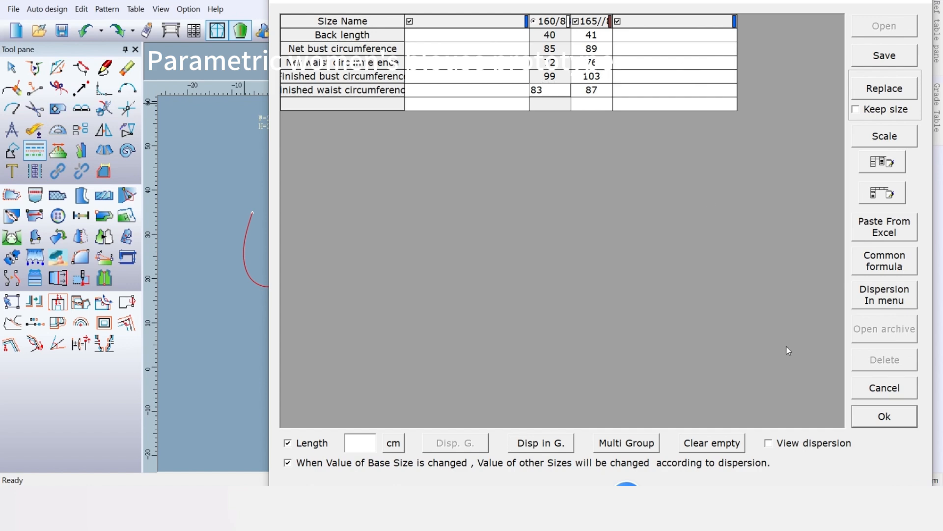
left_click(881, 418)
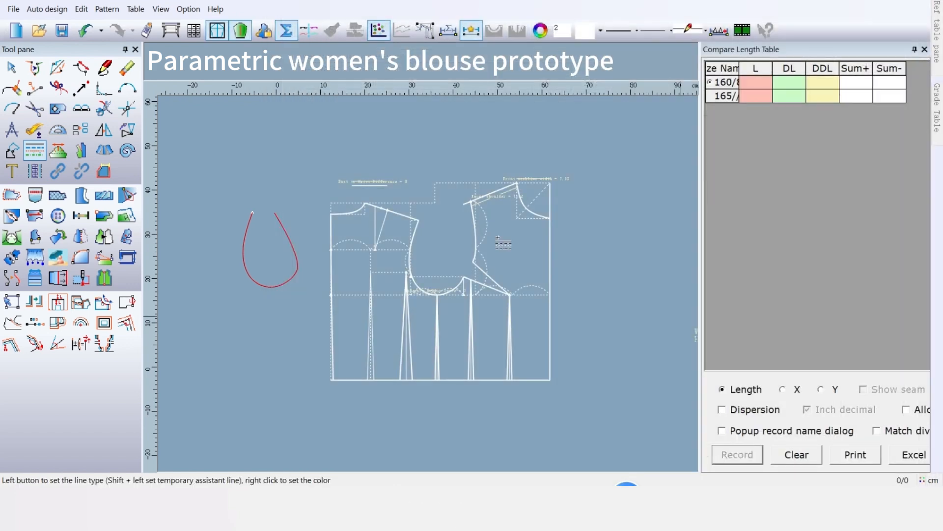
Undo and redo the measurement change to compare the pattern before and after, finishing with the change undone
left_click(91, 29)
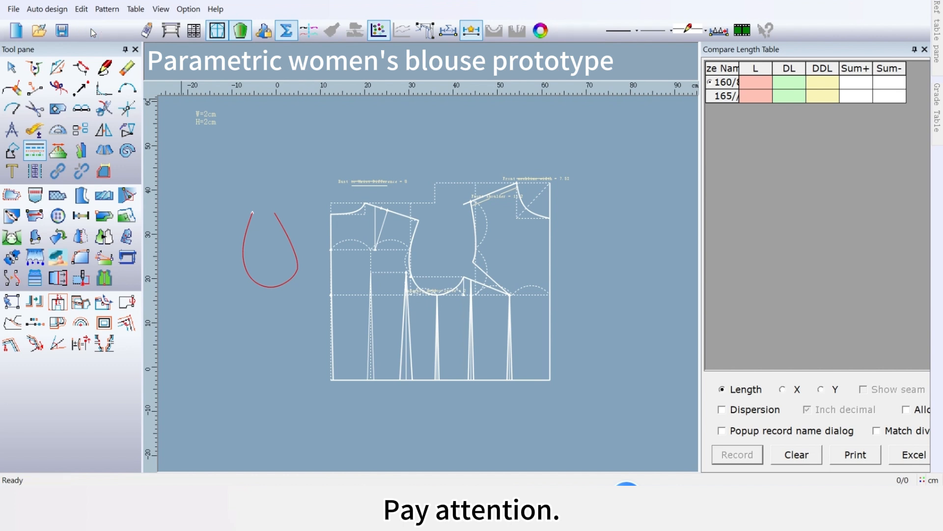
left_click(118, 33)
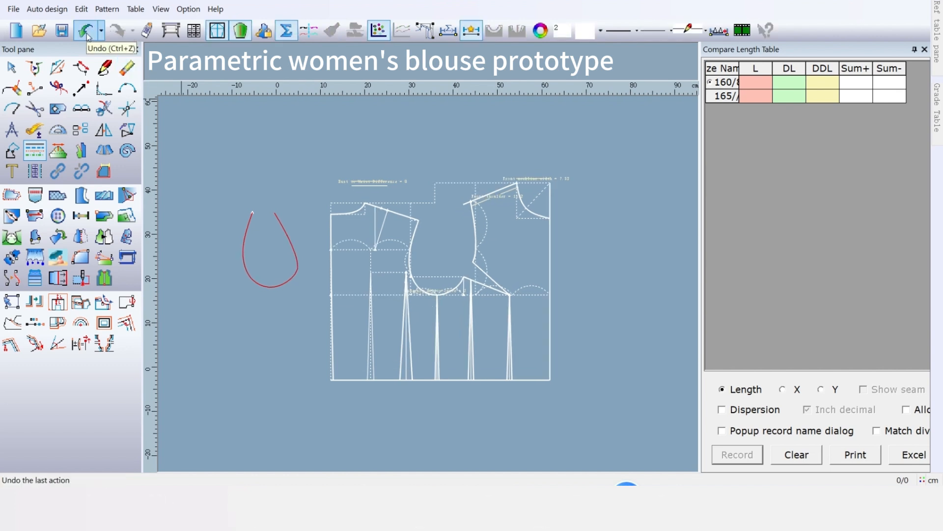
left_click(86, 32)
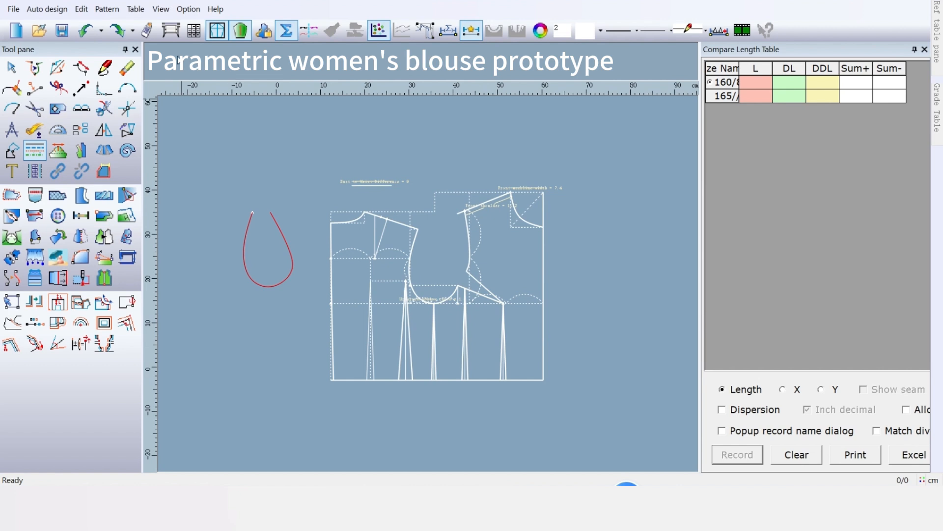
left_click(115, 33)
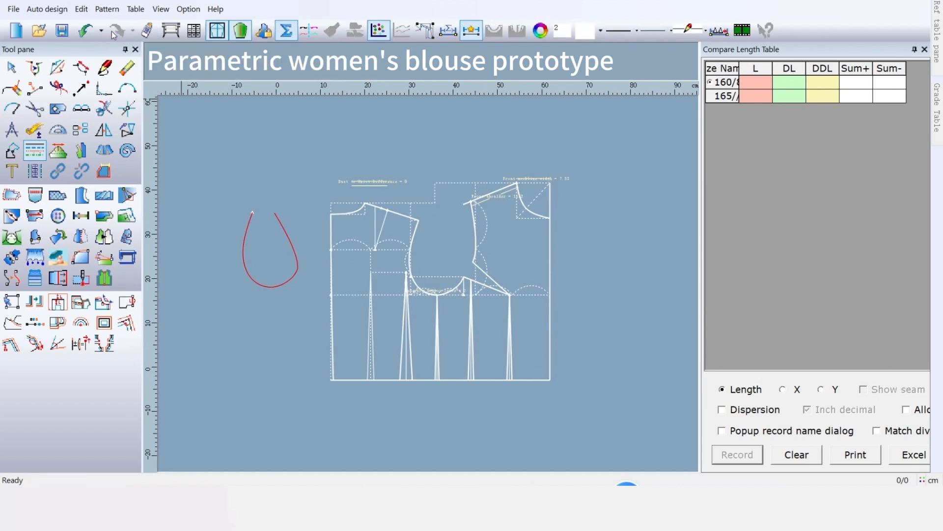
left_click(86, 31)
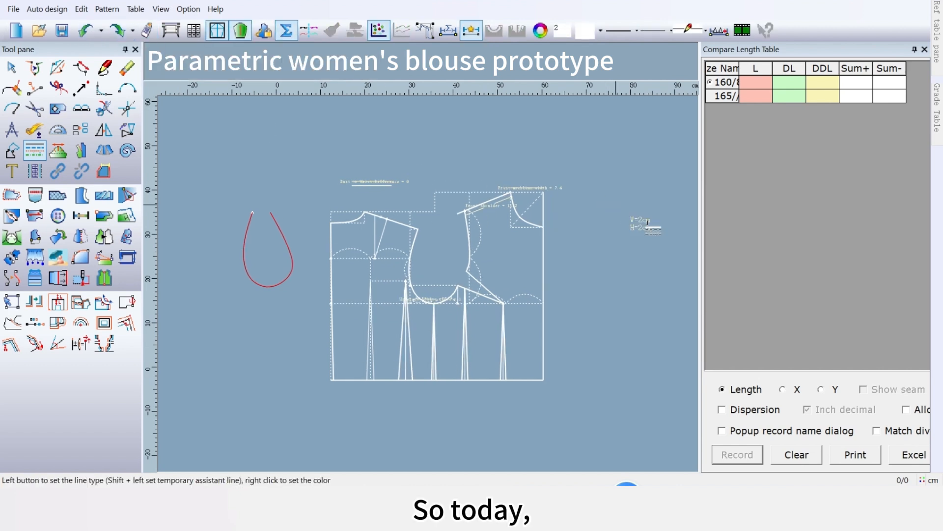